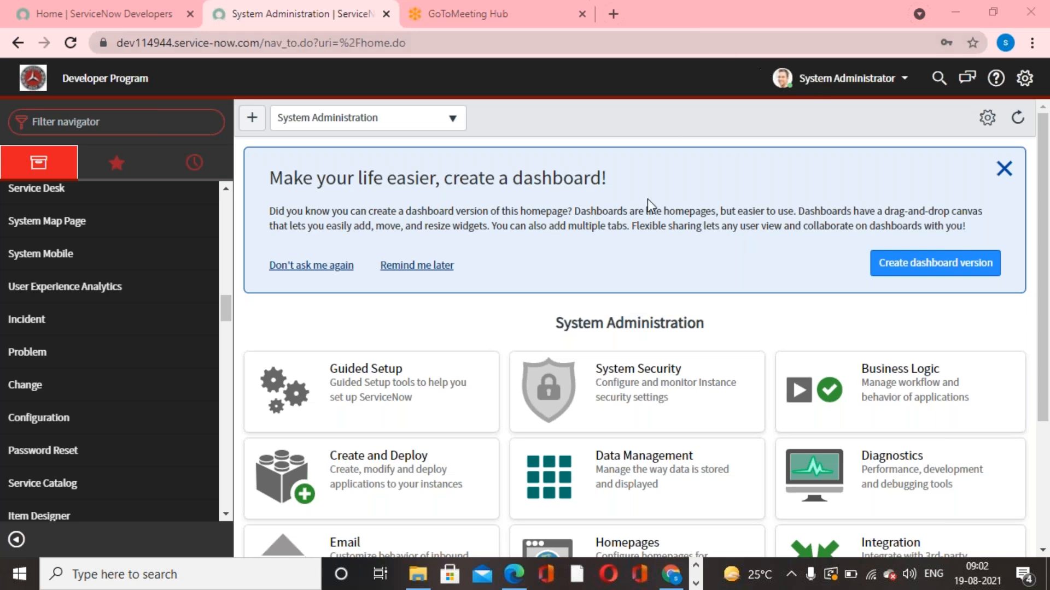
Dismiss the dashboard suggestion, filter the navigator for "Incident" and open a new incident record
click(1003, 169)
click(177, 127)
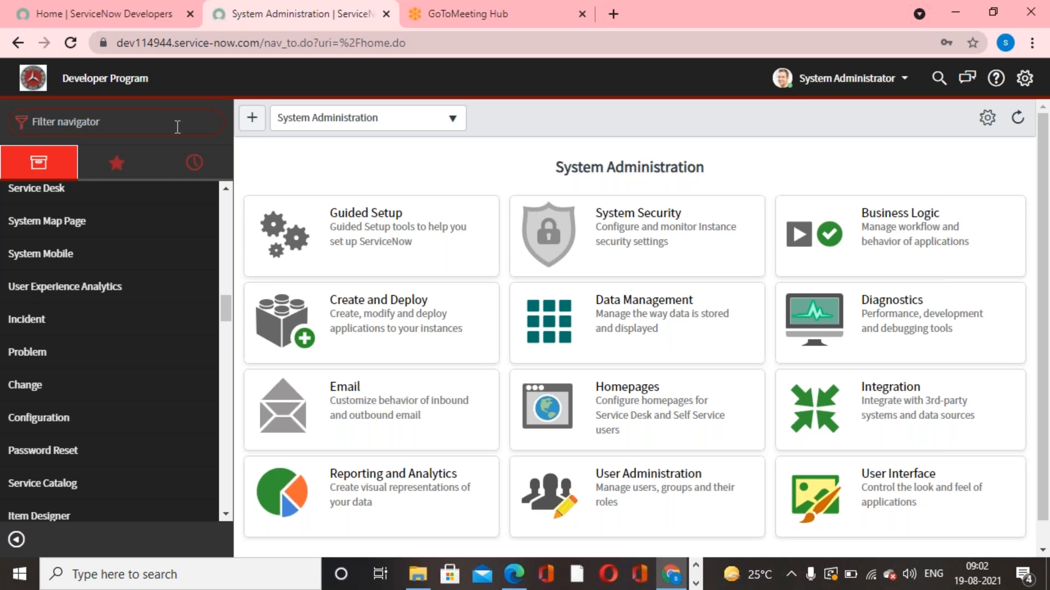
text(Incident)
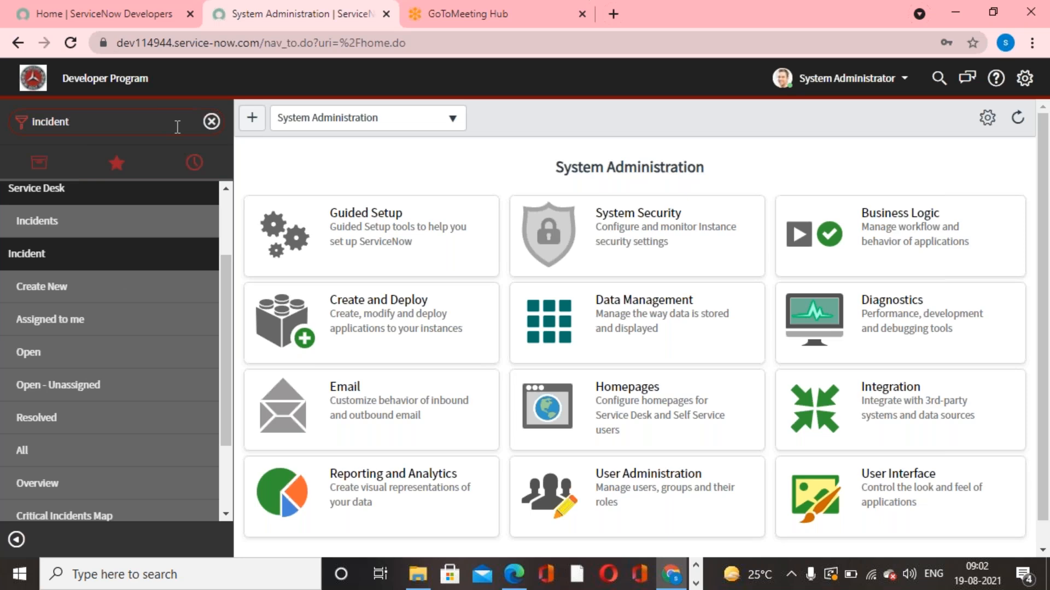
click(54, 287)
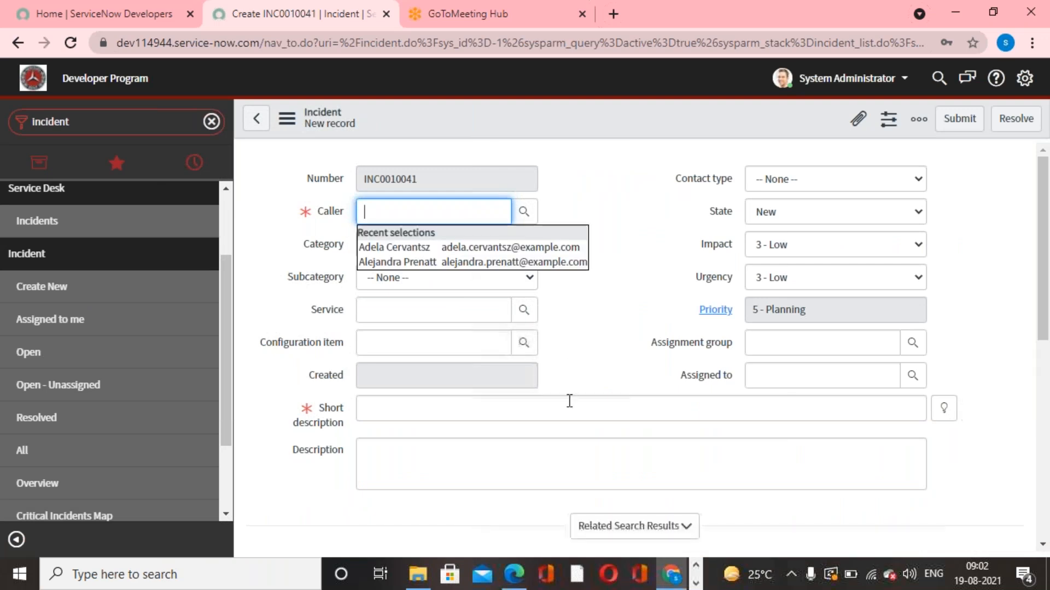
click(568, 353)
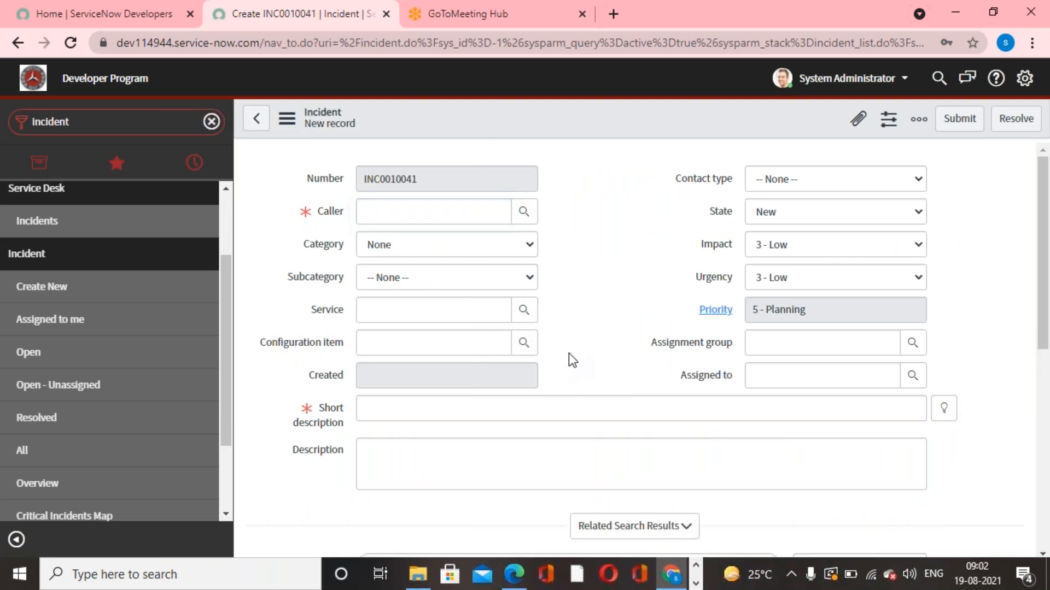
Open the incident form's Form Design configuration and look through the available fields
right_click(533, 121)
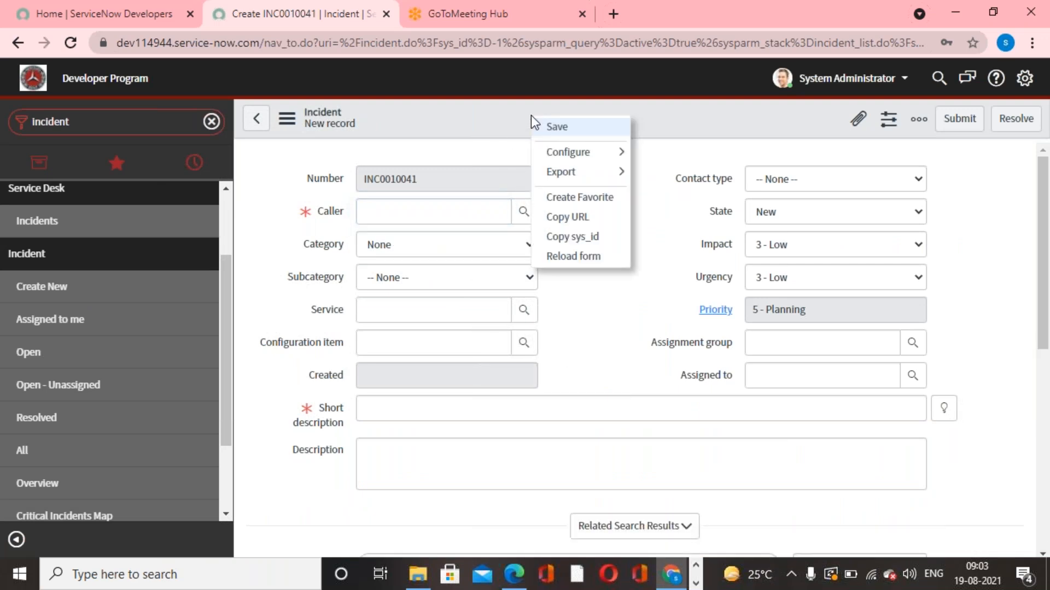
mouse_move(613, 155)
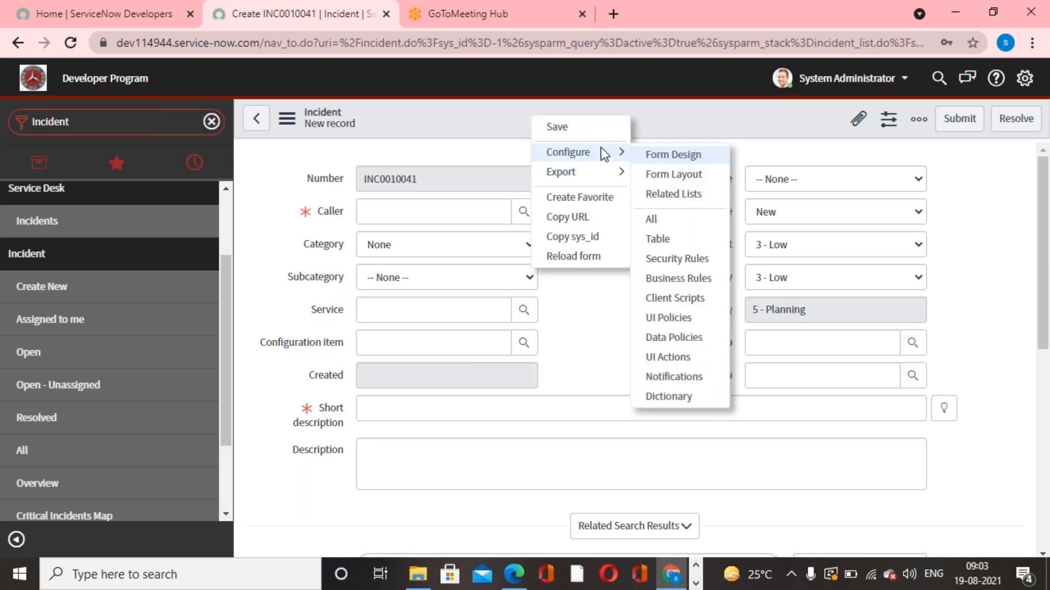
click(658, 157)
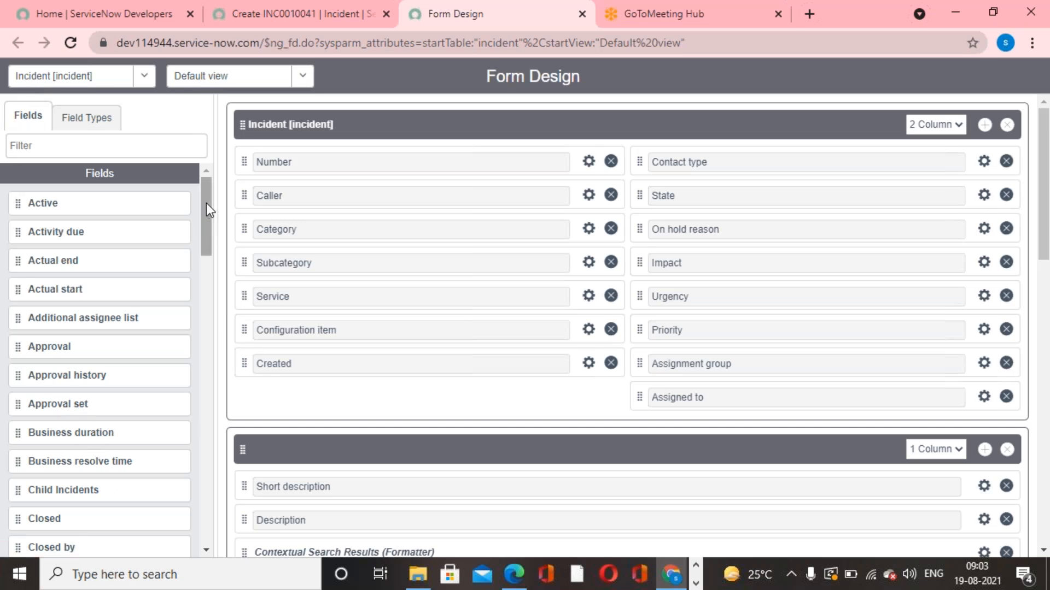
drag(205, 205, 217, 176)
Return to the new incident record and reload its form
click(249, 8)
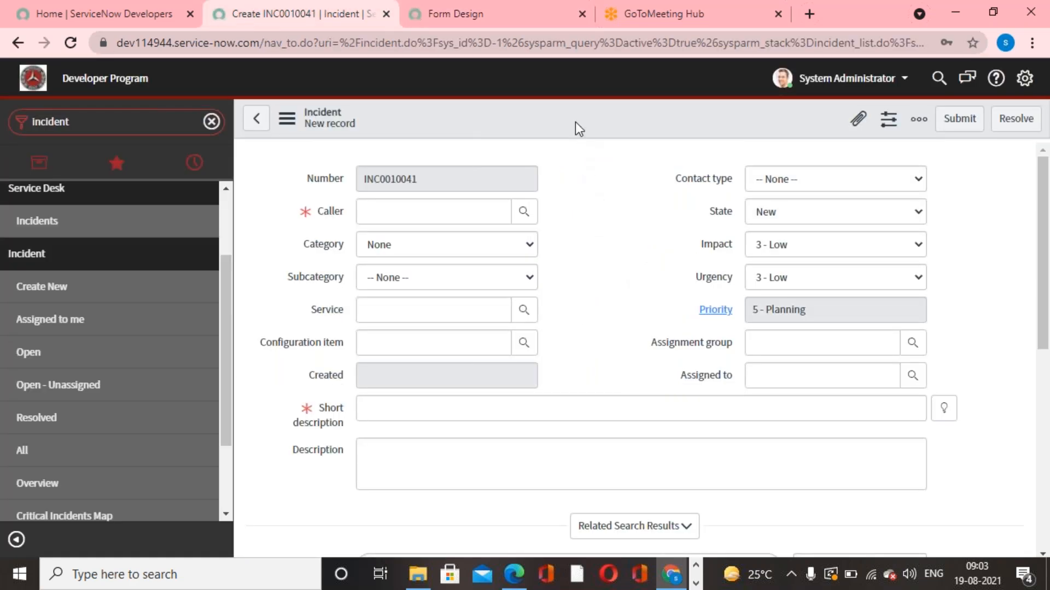
right_click(575, 122)
click(613, 264)
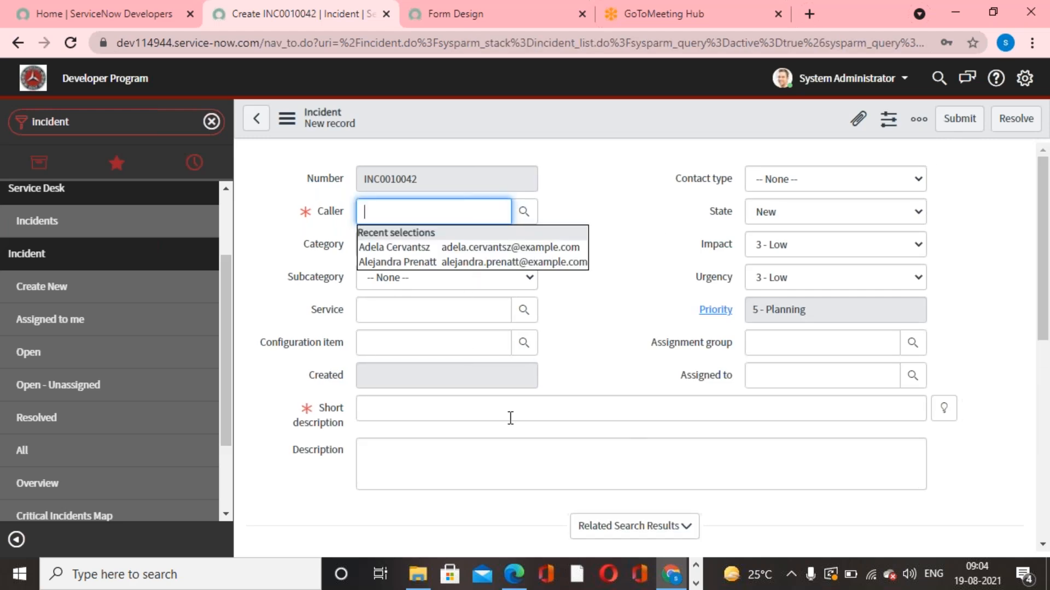
click(635, 298)
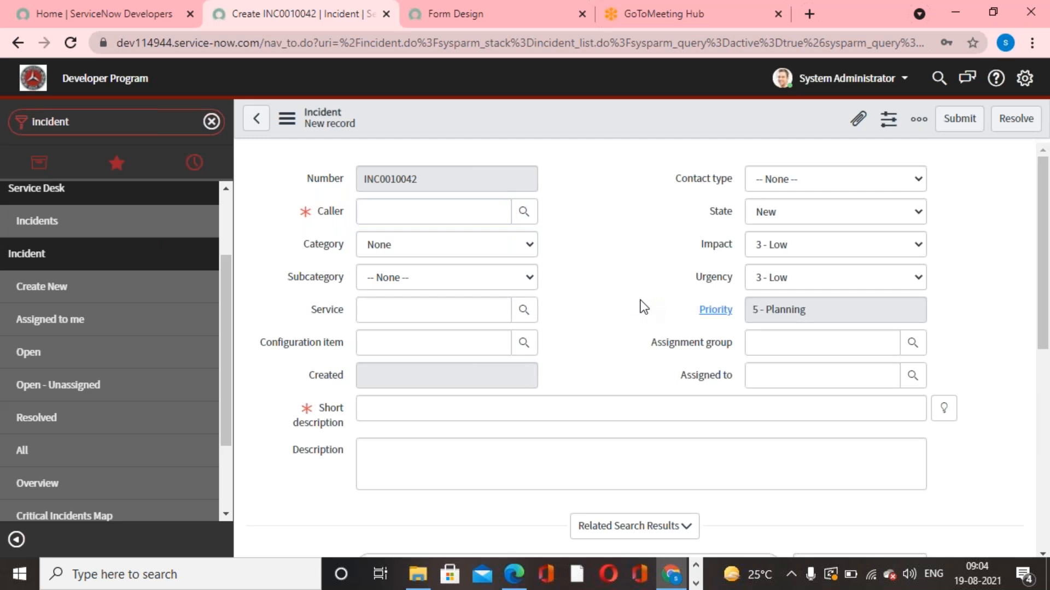
In Form Design, make the Category field mandatory and save the incident form
click(445, 24)
click(265, 15)
click(438, 24)
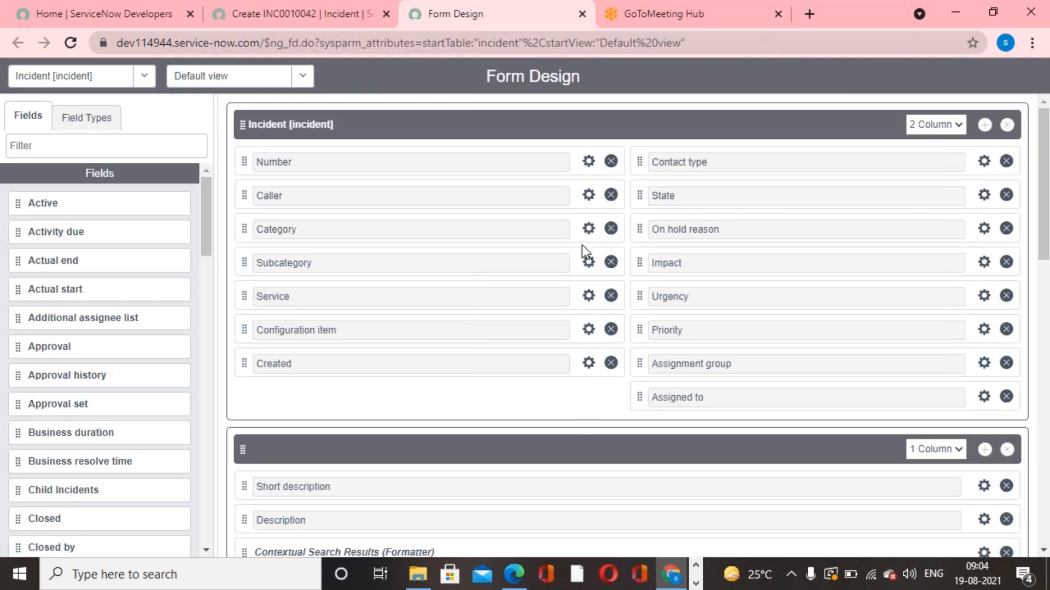
click(589, 229)
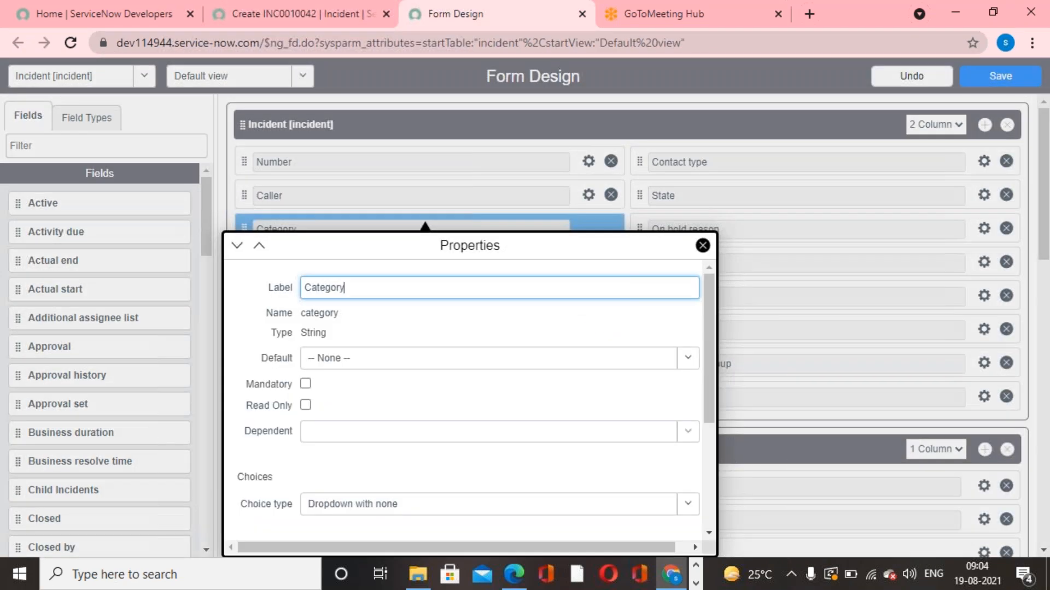
click(305, 384)
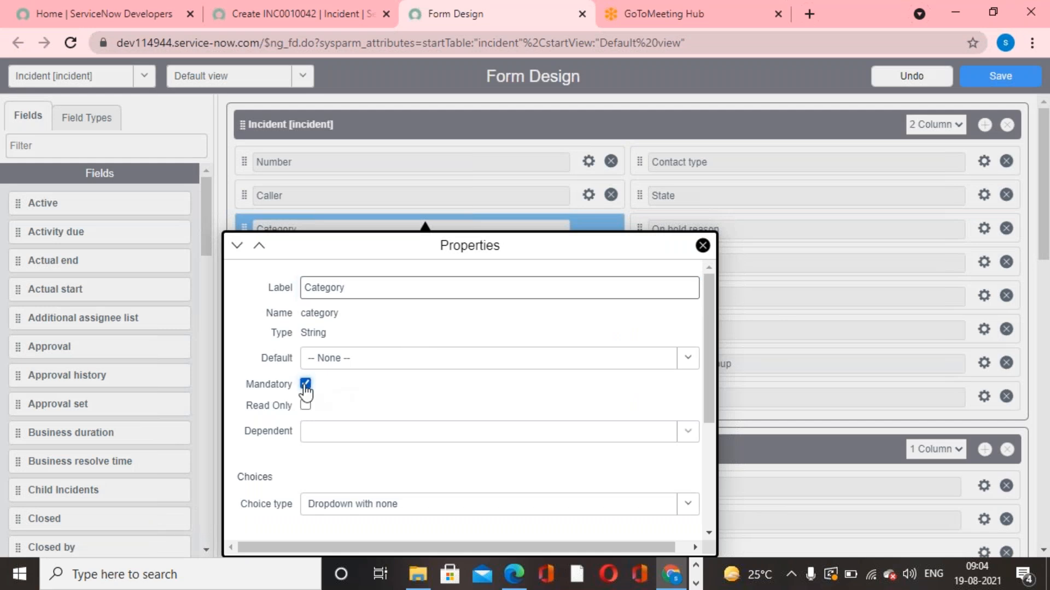
click(702, 246)
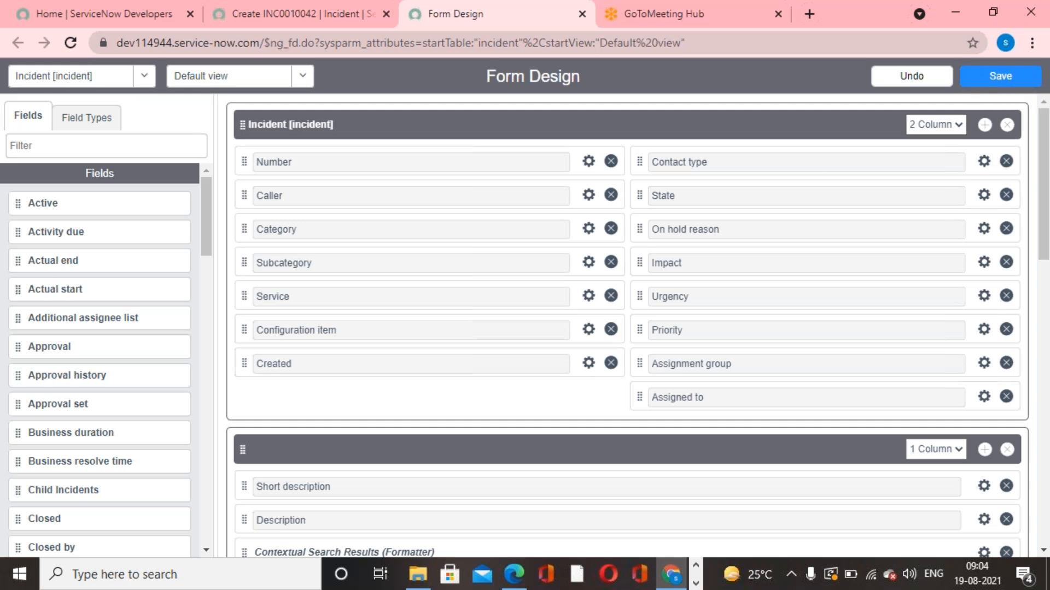
click(995, 82)
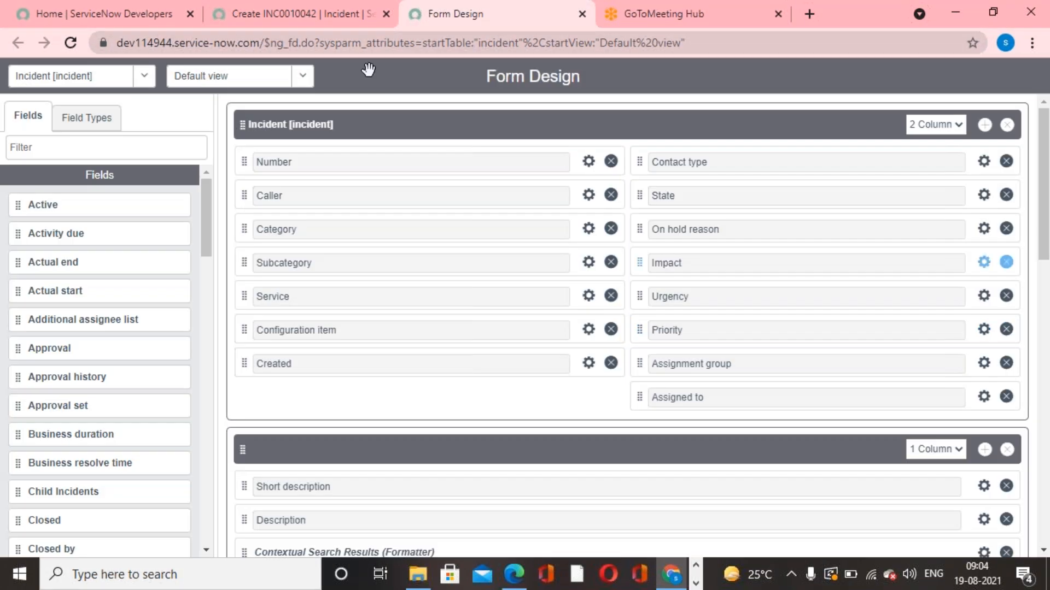
Reload the new incident record's form to check whether Category is marked mandatory
click(235, 11)
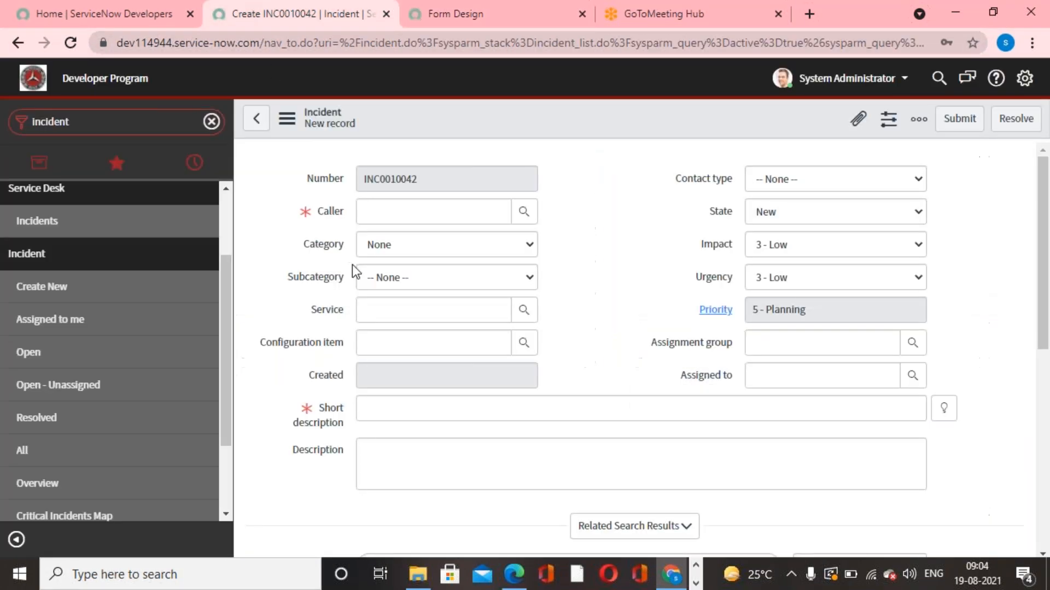
right_click(582, 110)
click(643, 250)
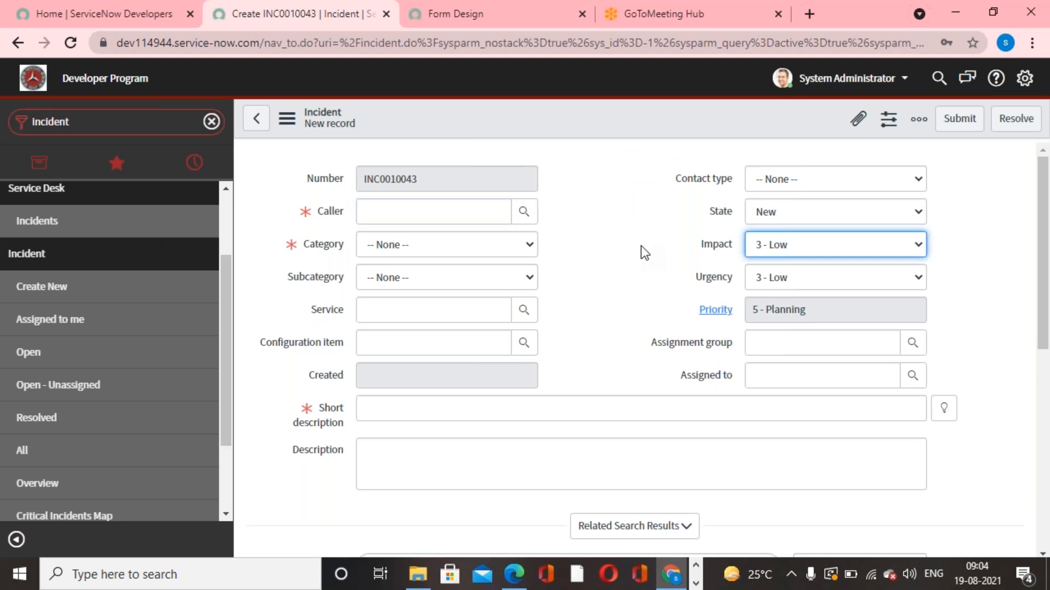
In Form Design, add "Other" as a new choice at the end of the Category field's choices
click(457, 26)
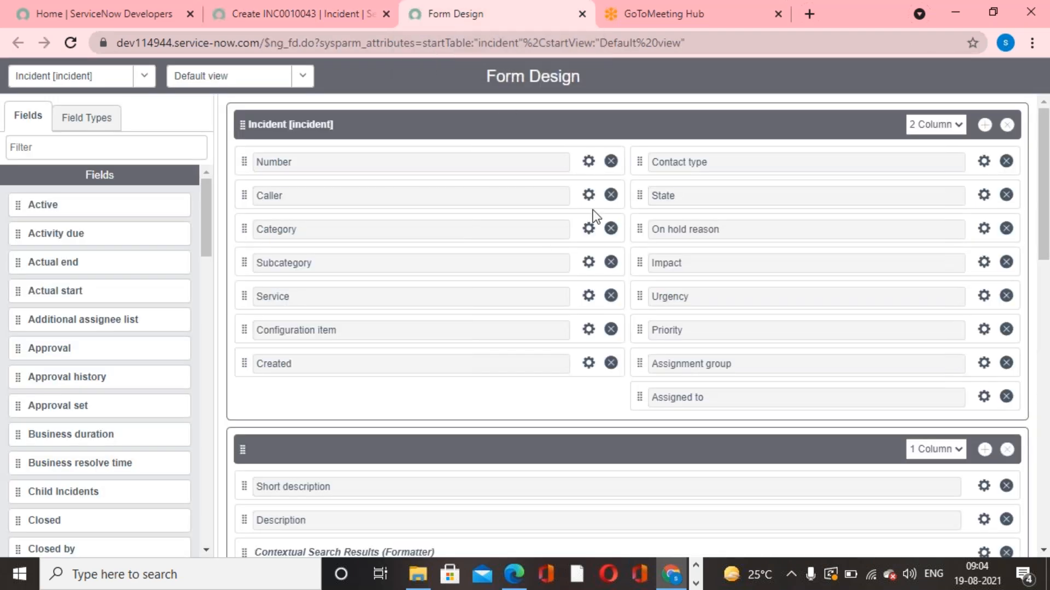
click(587, 232)
scroll(398, 393, down, 3)
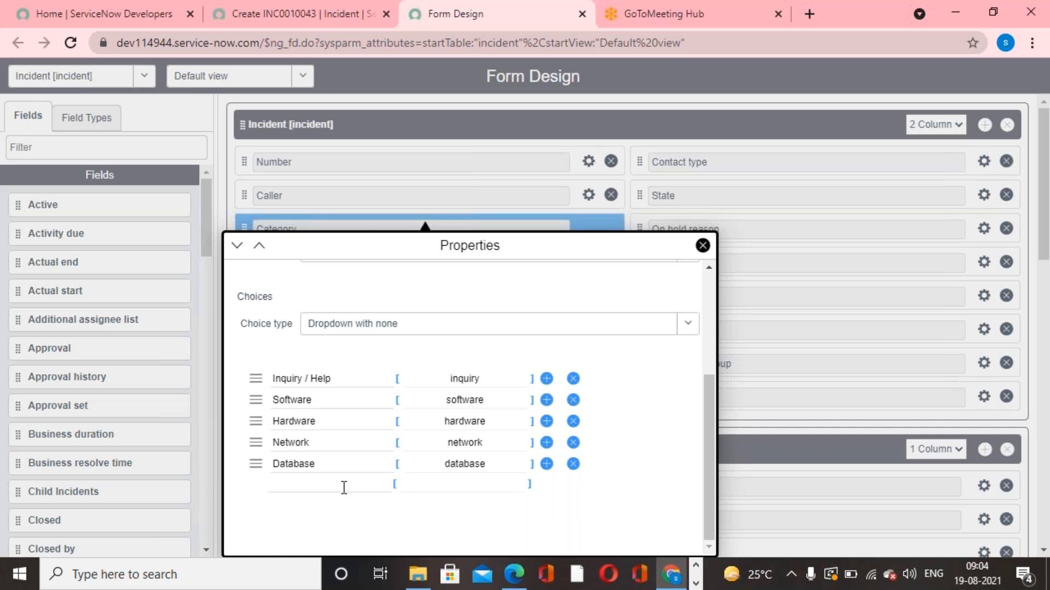
click(344, 488)
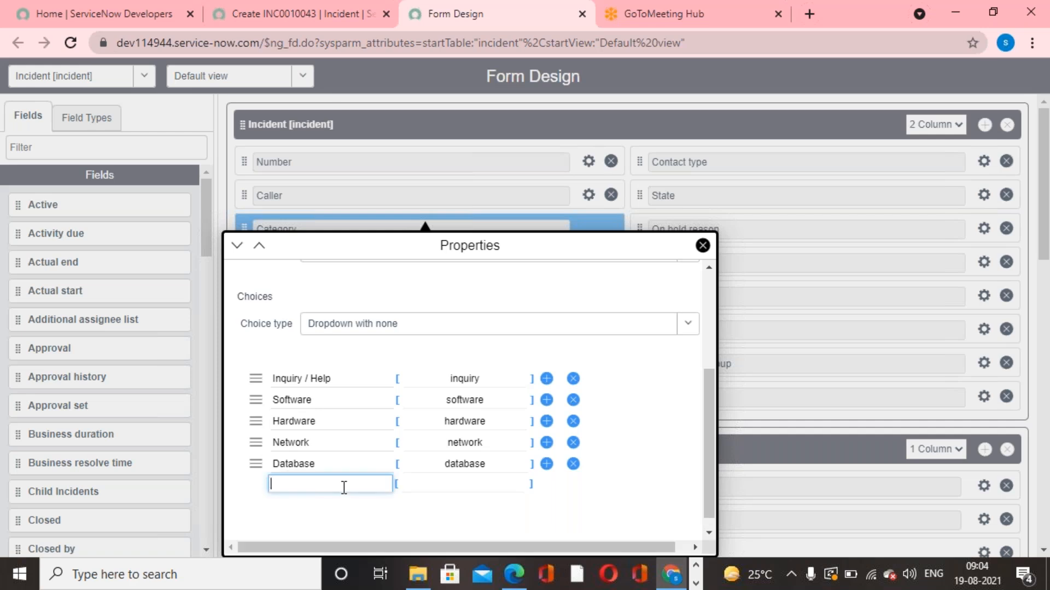
text(Other)
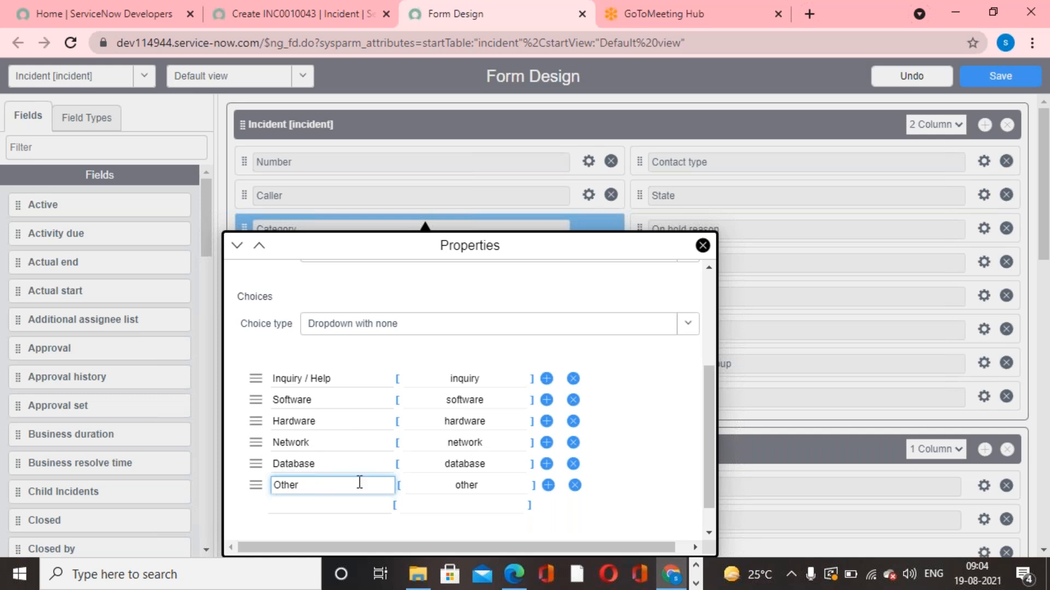
Set the Category field's default to Inquiry / Help and save the form design
scroll(360, 483, up, 2)
scroll(360, 482, up, 2)
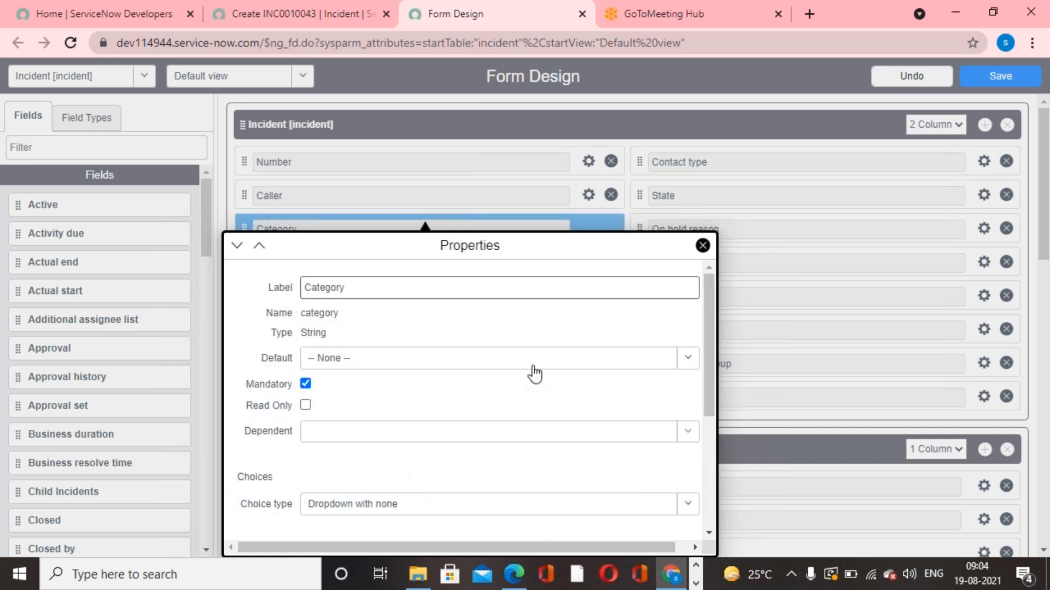
click(687, 358)
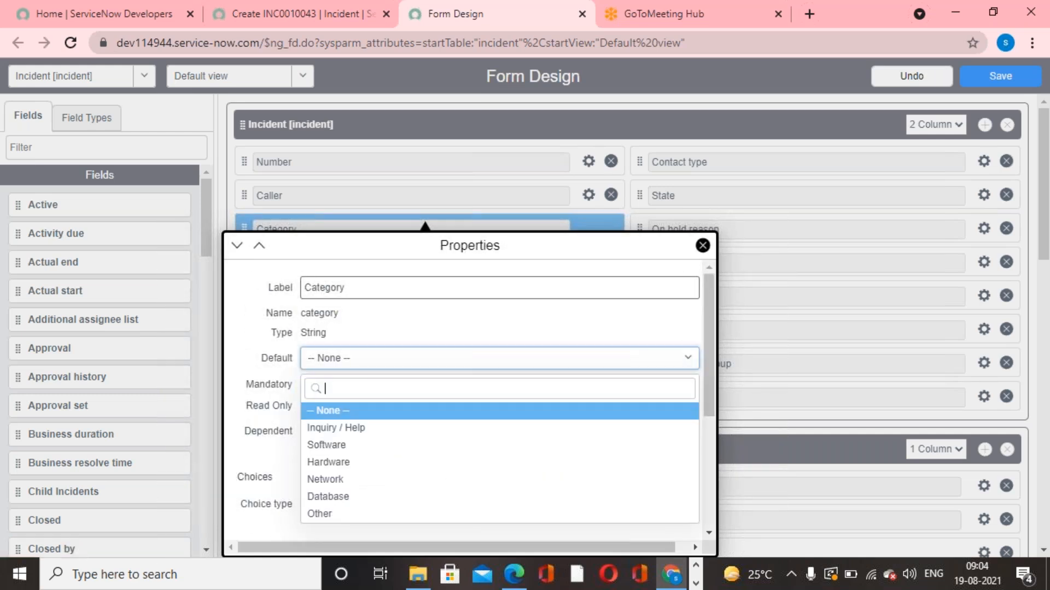
click(355, 427)
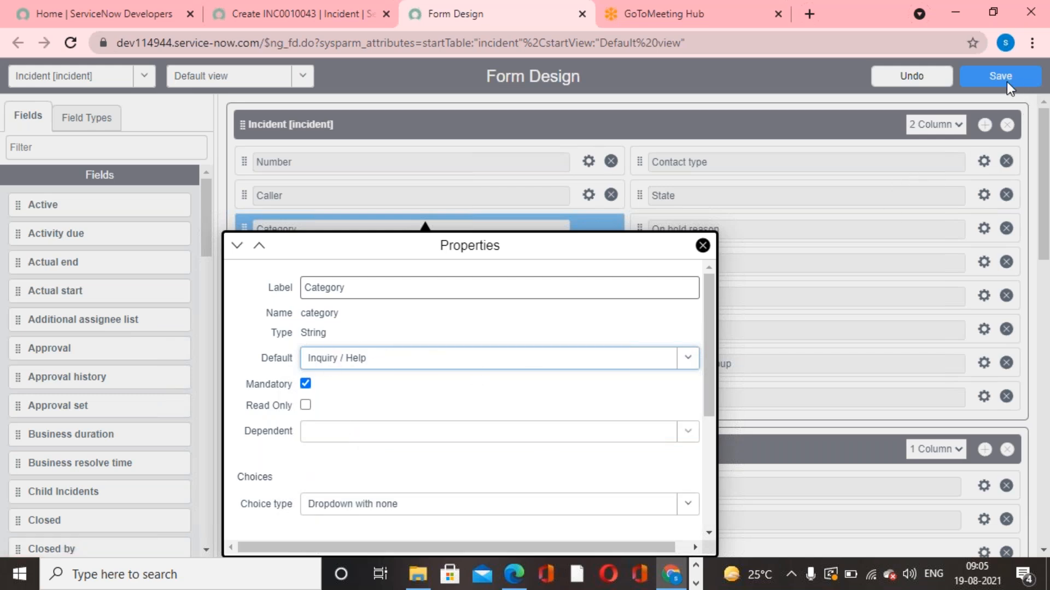
click(703, 245)
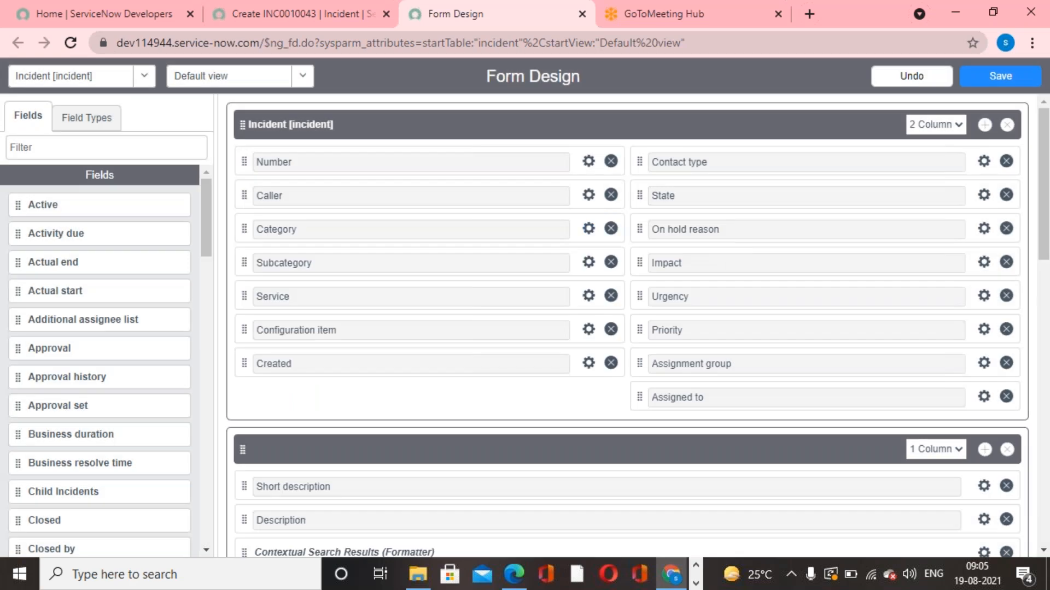
click(991, 90)
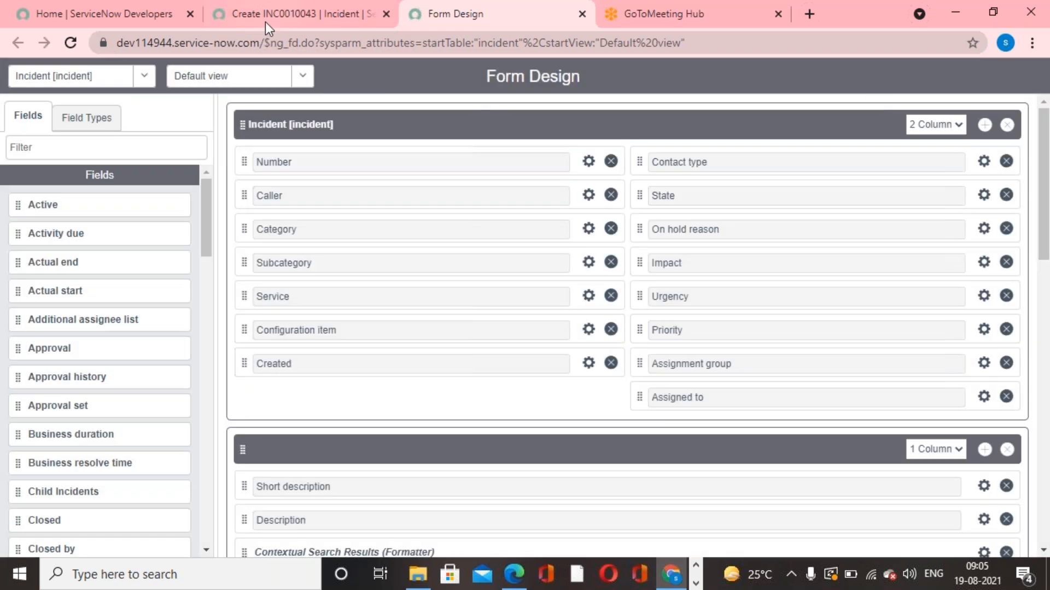
Reload the new incident record's form and examine the Category default and its list of choices
click(264, 22)
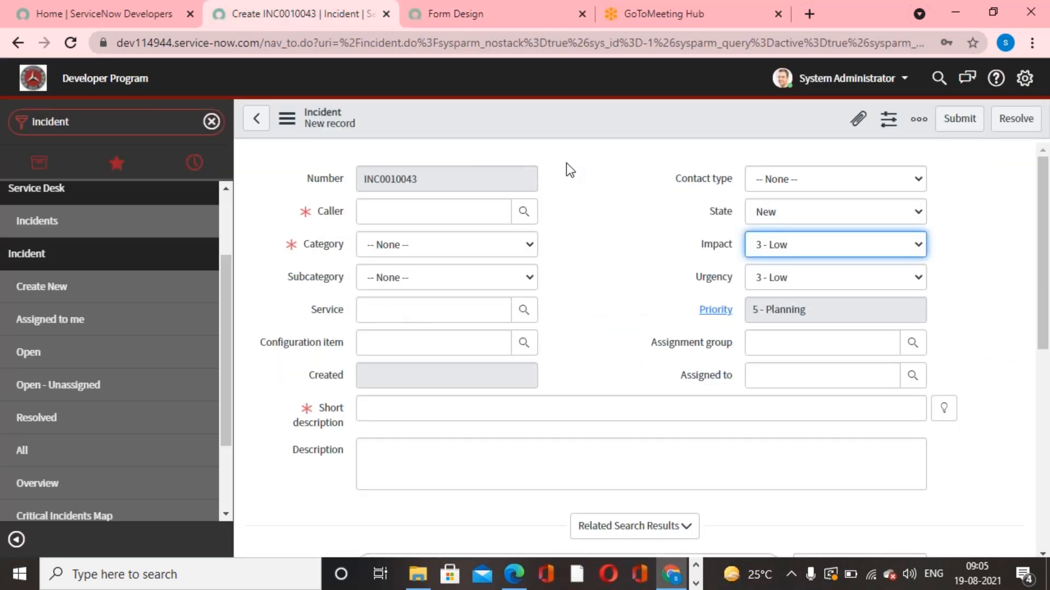
right_click(569, 116)
click(629, 259)
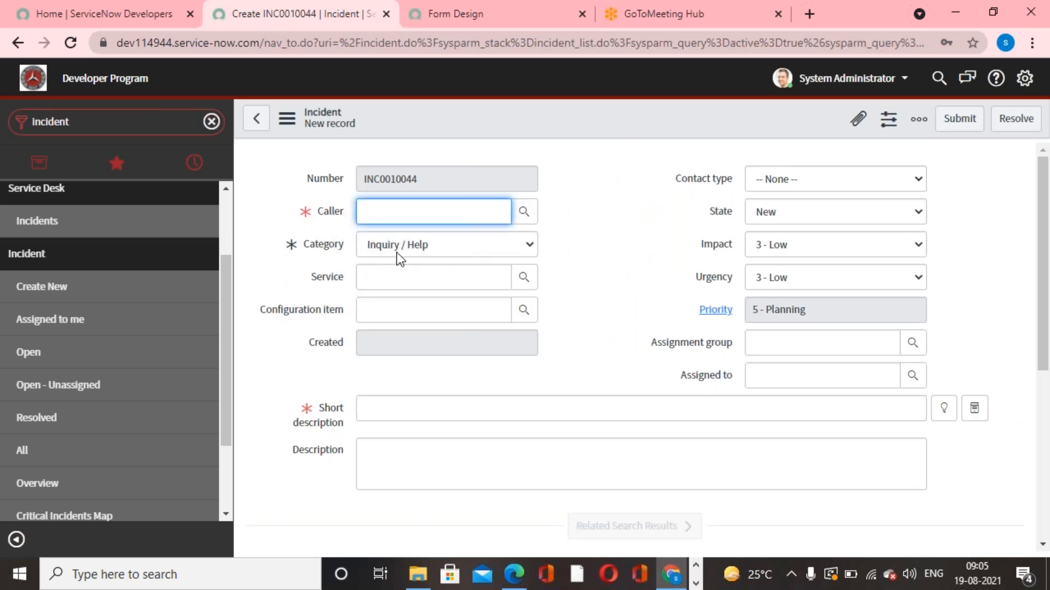
click(618, 281)
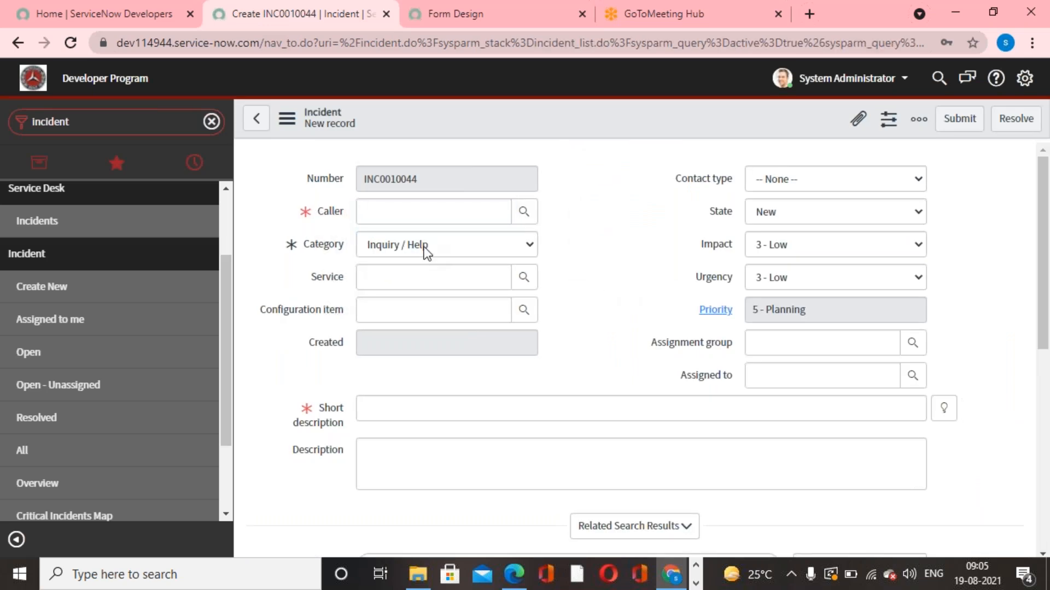
click(424, 247)
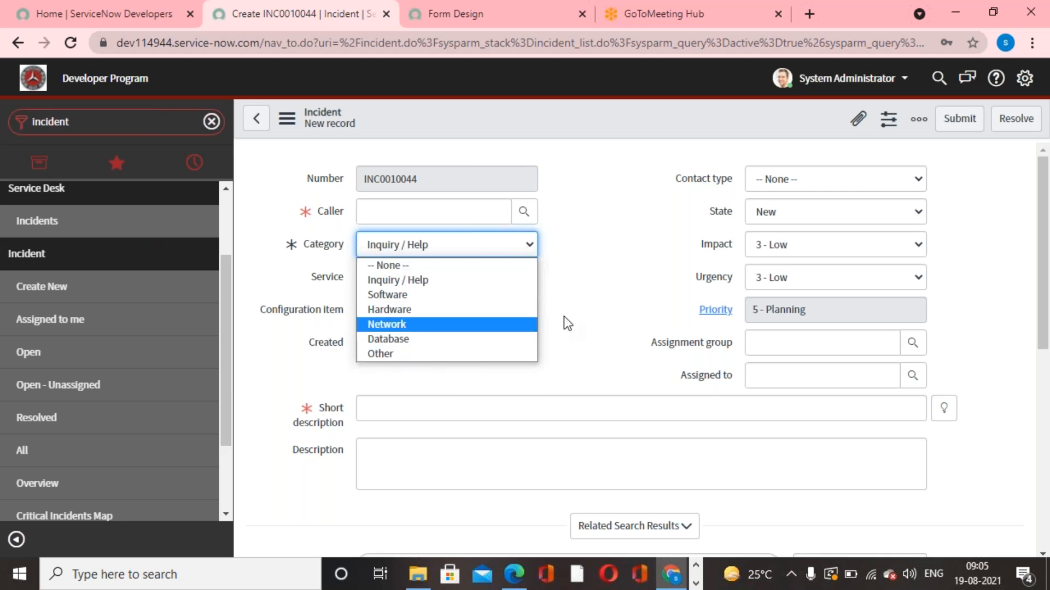
click(635, 261)
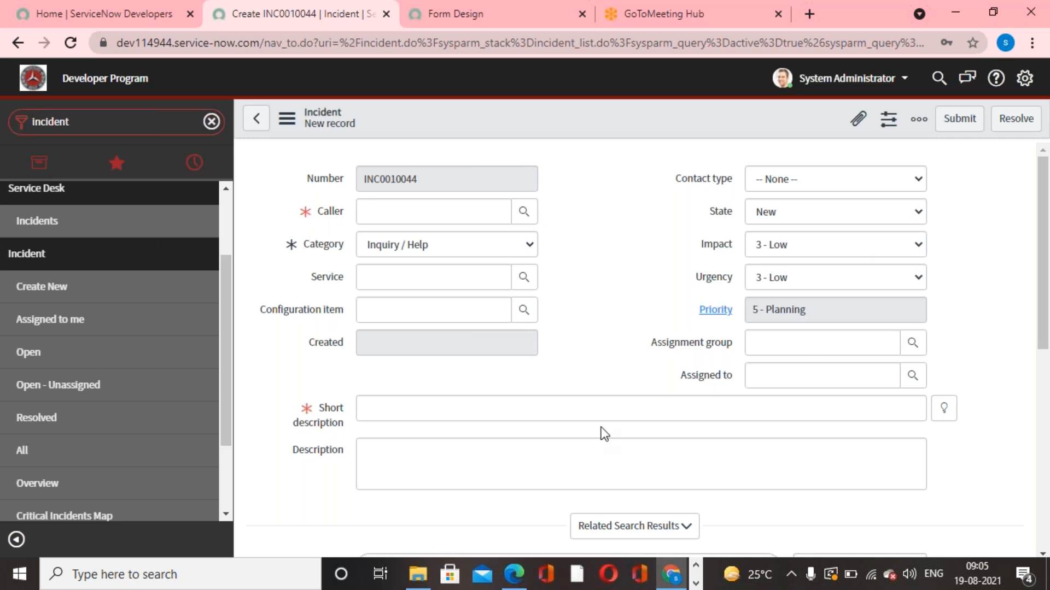
In Form Design, change the Incident [incident] section's layout to 1 Column and save the form
click(450, 24)
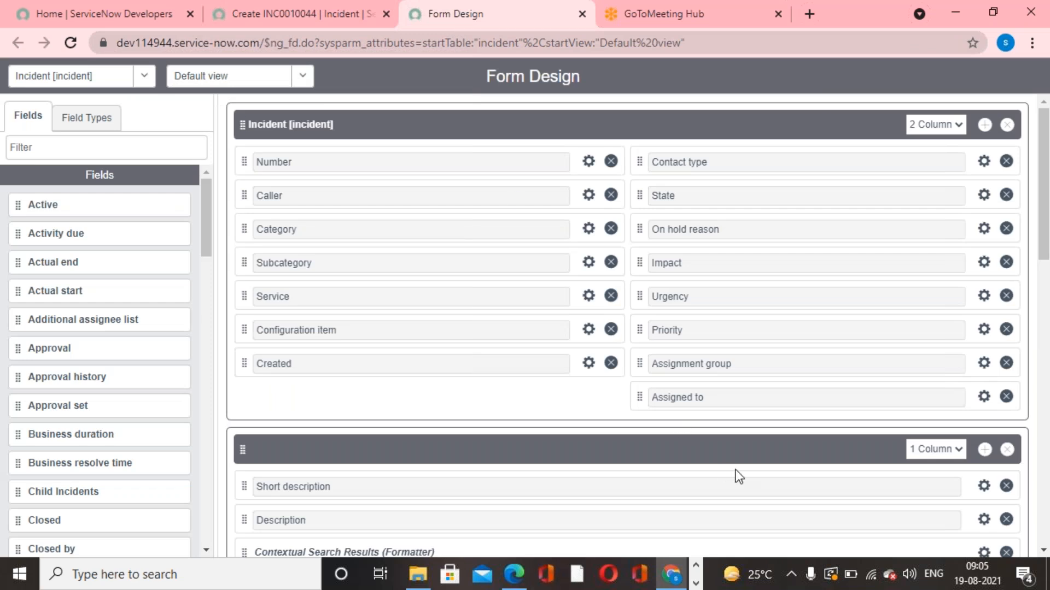
click(960, 128)
click(943, 140)
scroll(852, 422, down, 5)
scroll(851, 422, up, 5)
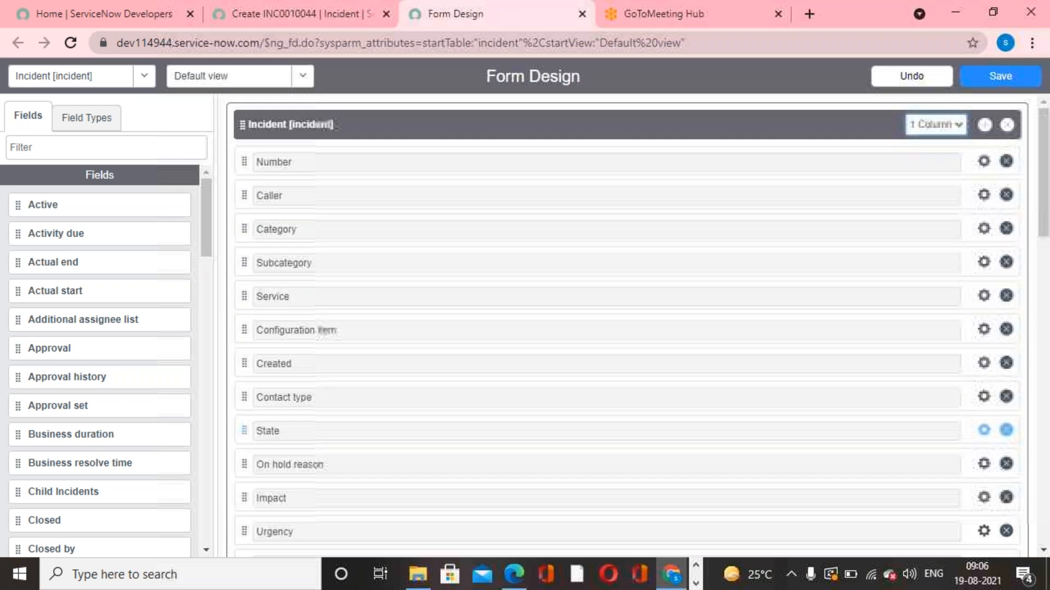
click(1000, 76)
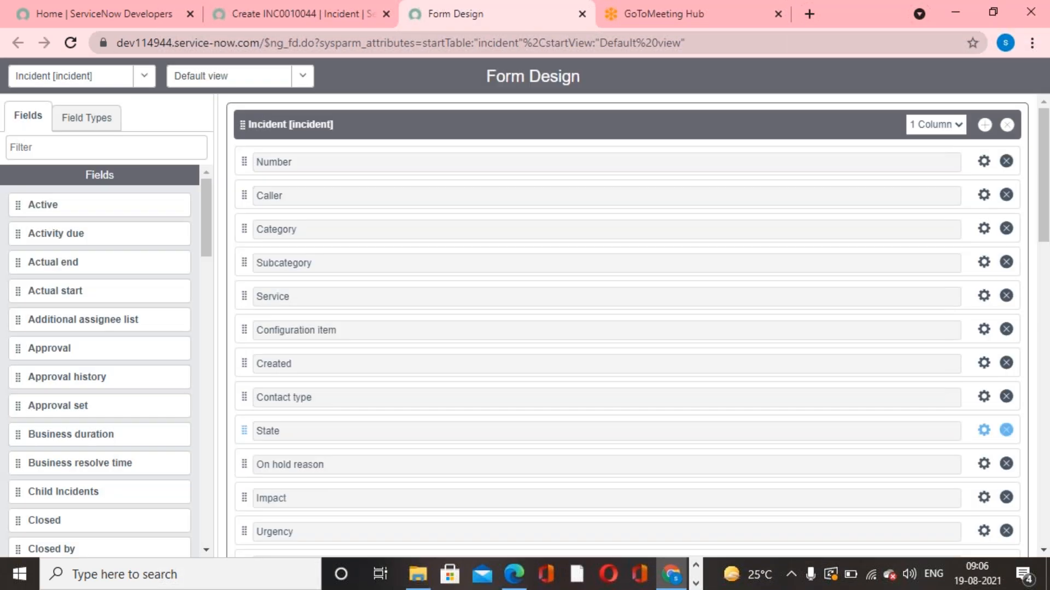
Reload the new incident record's form and examine its one-column layout down to the Notes section
click(247, 16)
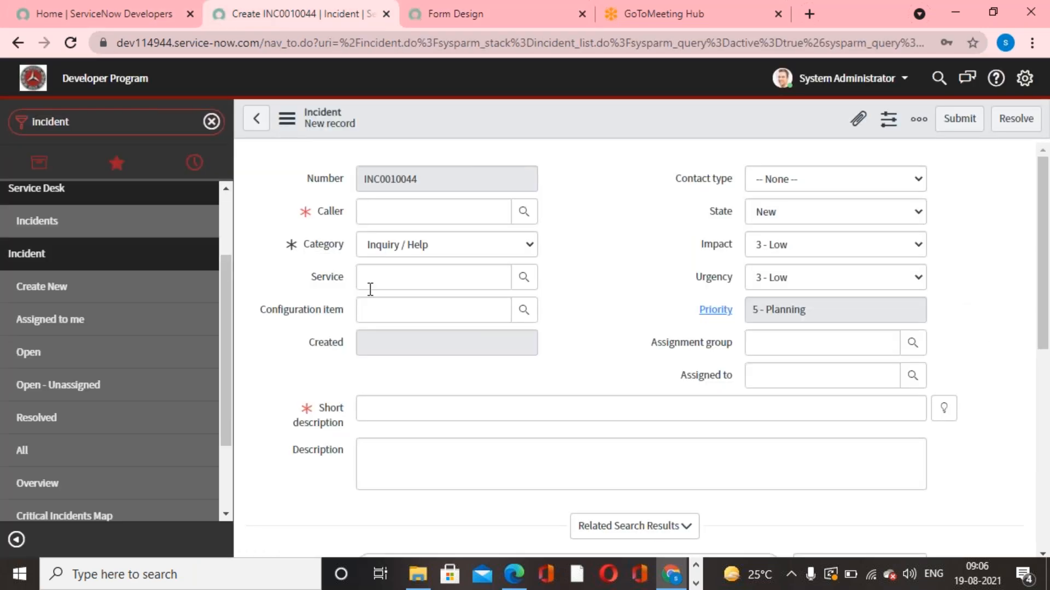
right_click(576, 117)
click(617, 254)
scroll(575, 423, down, 4)
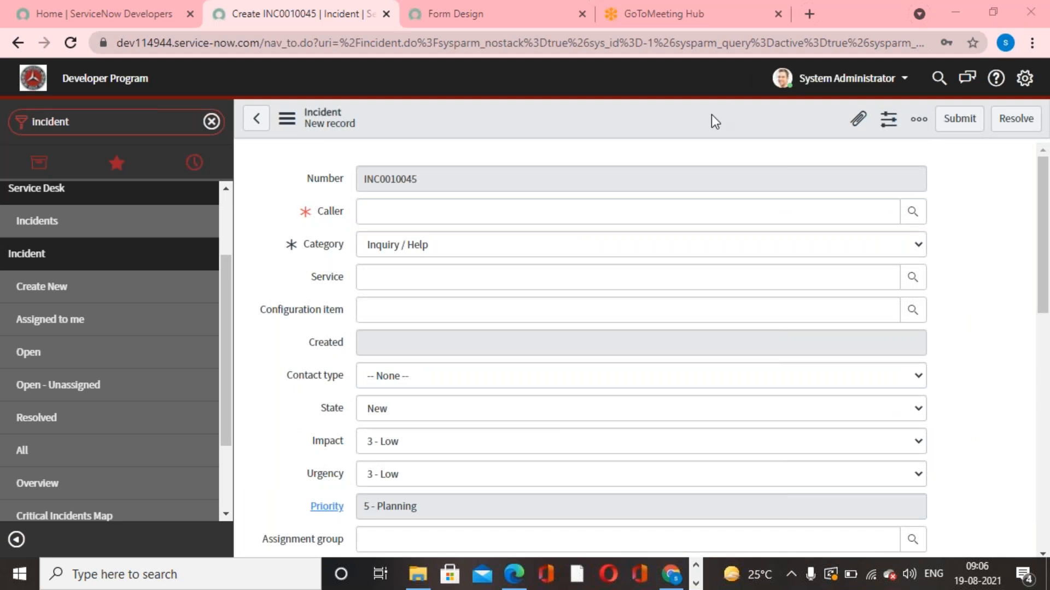
scroll(641, 349, down, 8)
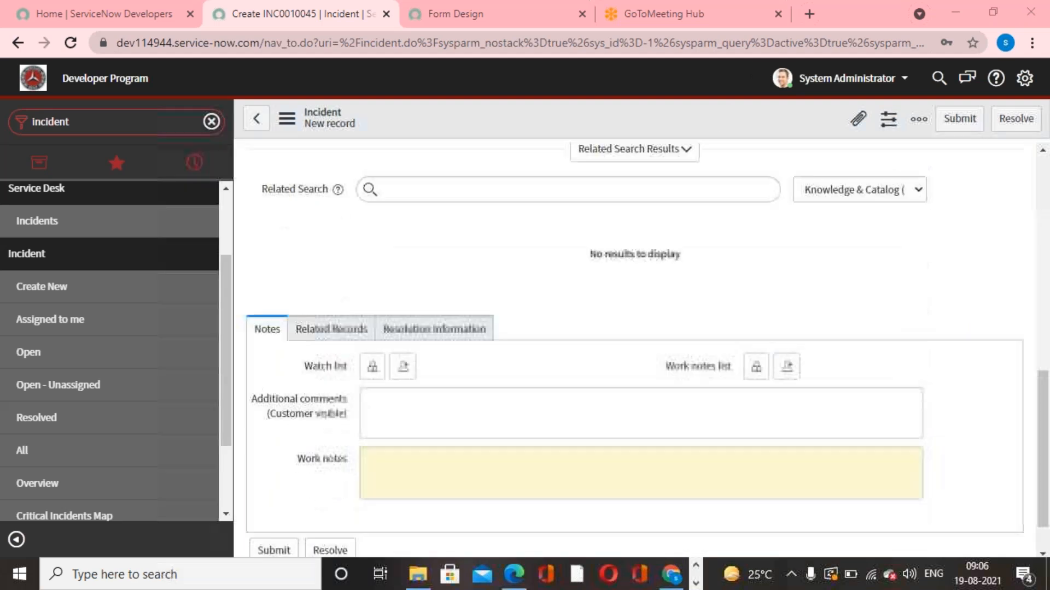
scroll(641, 350, up, 4)
scroll(591, 328, up, 5)
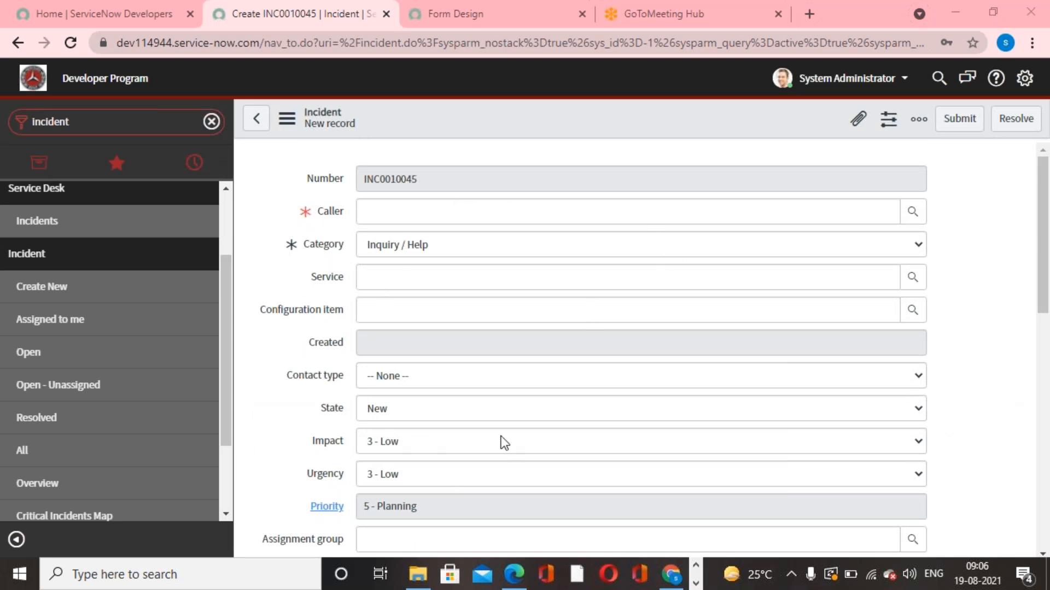
In Form Design, try to switch the Incident [incident] section's layout back to 2 Column
click(454, 28)
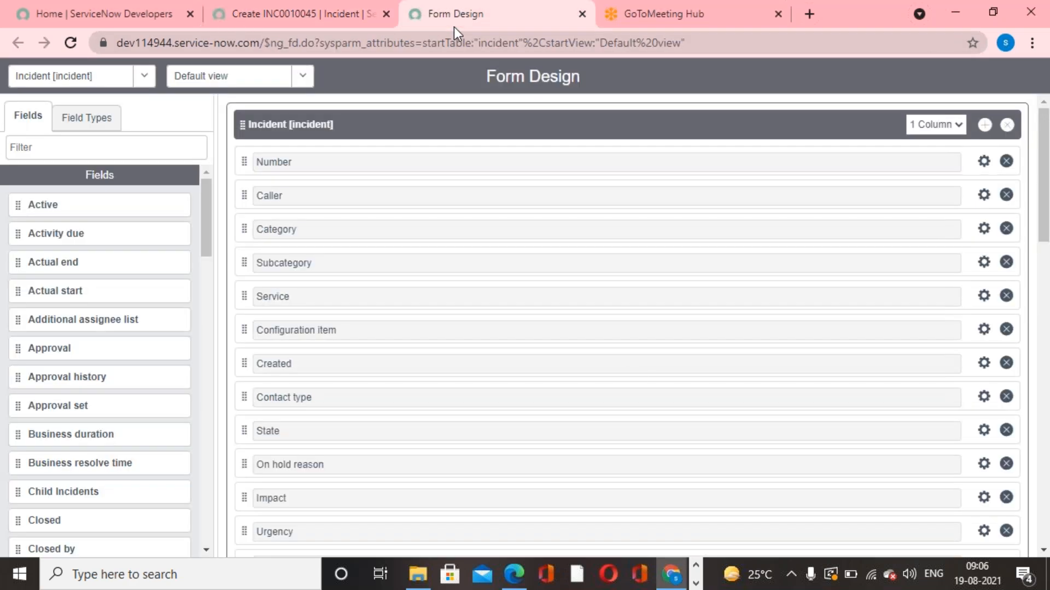
click(957, 127)
click(942, 153)
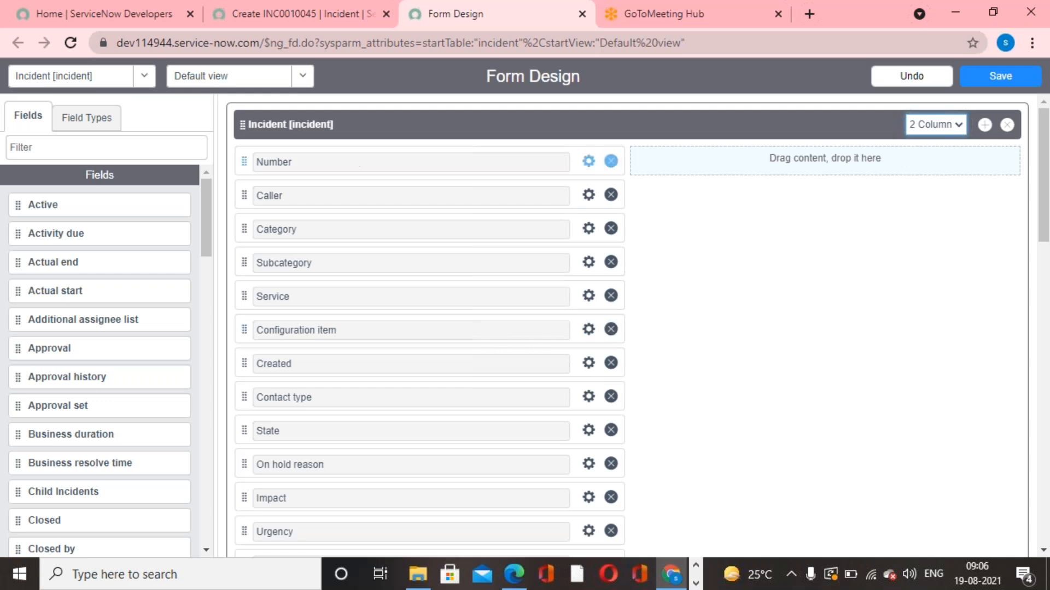
From the new incident record, open the Form Layout configuration of the incident form
click(264, 16)
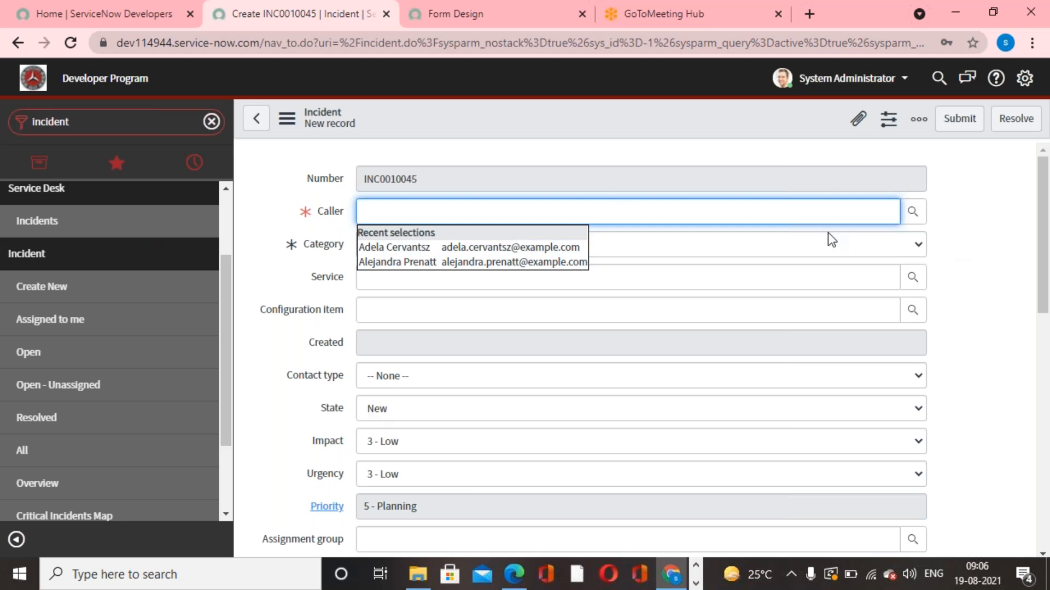
click(547, 110)
right_click(548, 111)
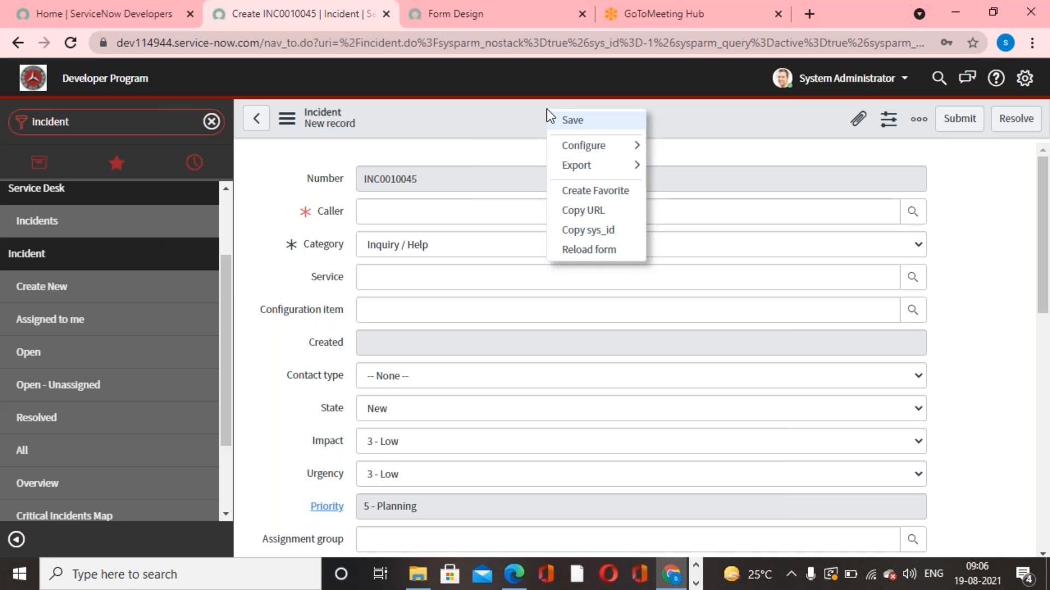
mouse_move(629, 150)
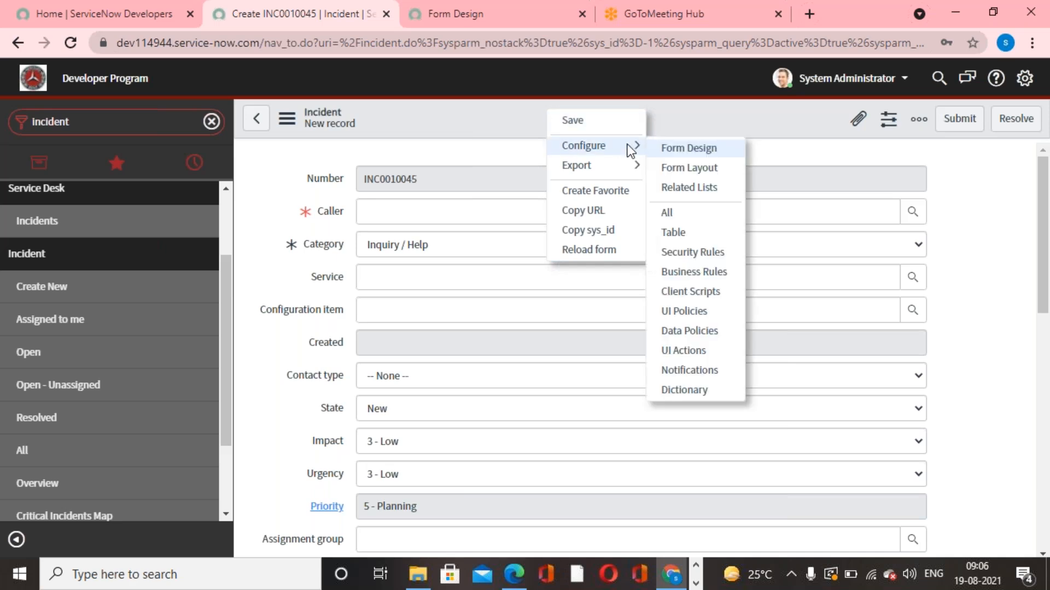
click(663, 167)
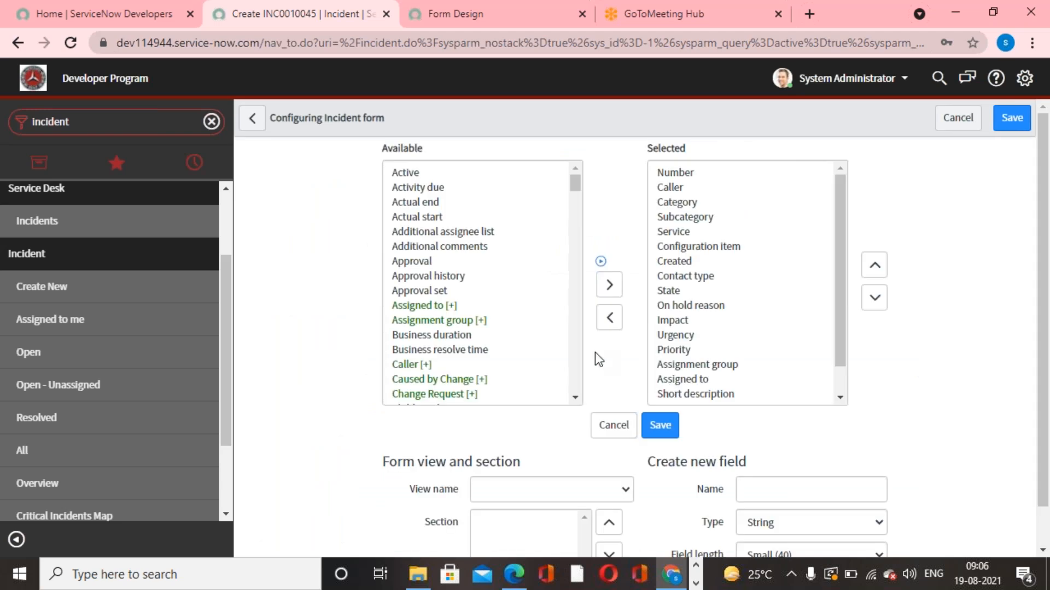
Add |- split -| to the selected form items and move it up between Created and Contact type
scroll(510, 313, down, 10)
scroll(510, 319, down, 15)
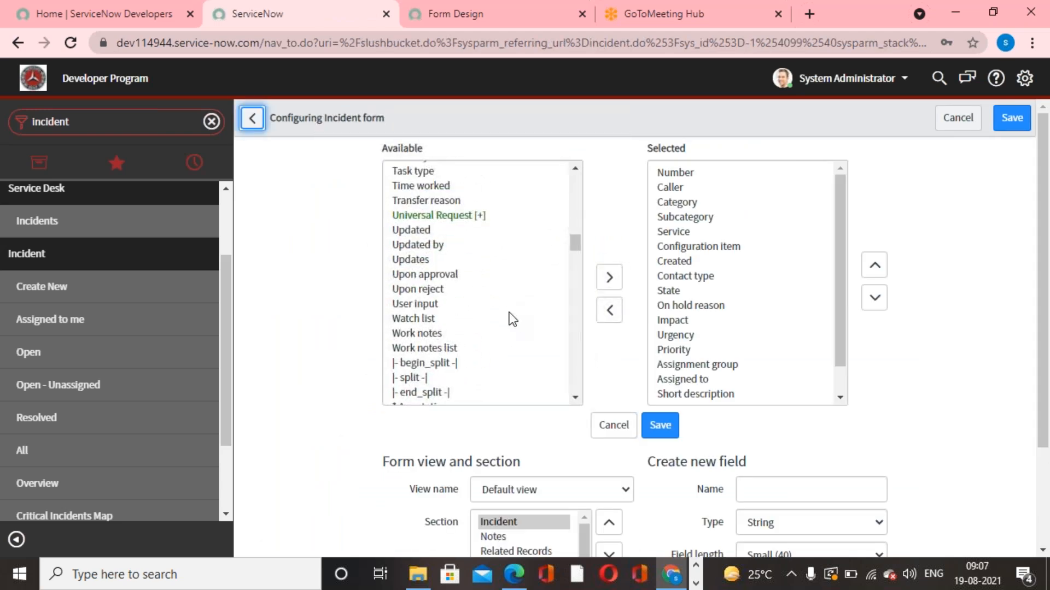
scroll(510, 313, down, 3)
click(418, 298)
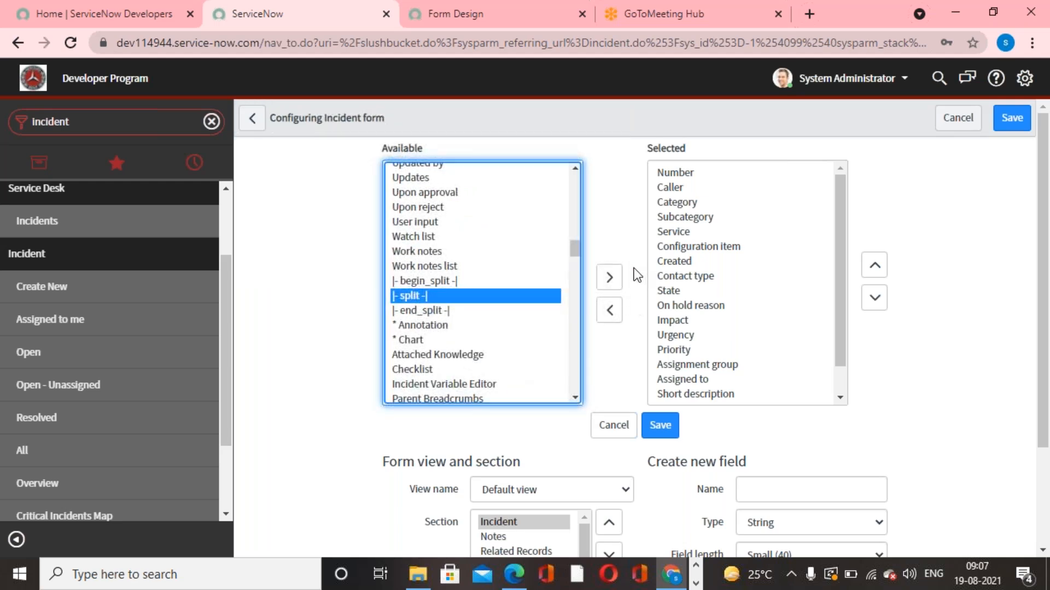
click(609, 278)
click(874, 266)
click(875, 267)
click(875, 266)
click(874, 266)
click(874, 266)
click(875, 266)
click(874, 266)
click(874, 266)
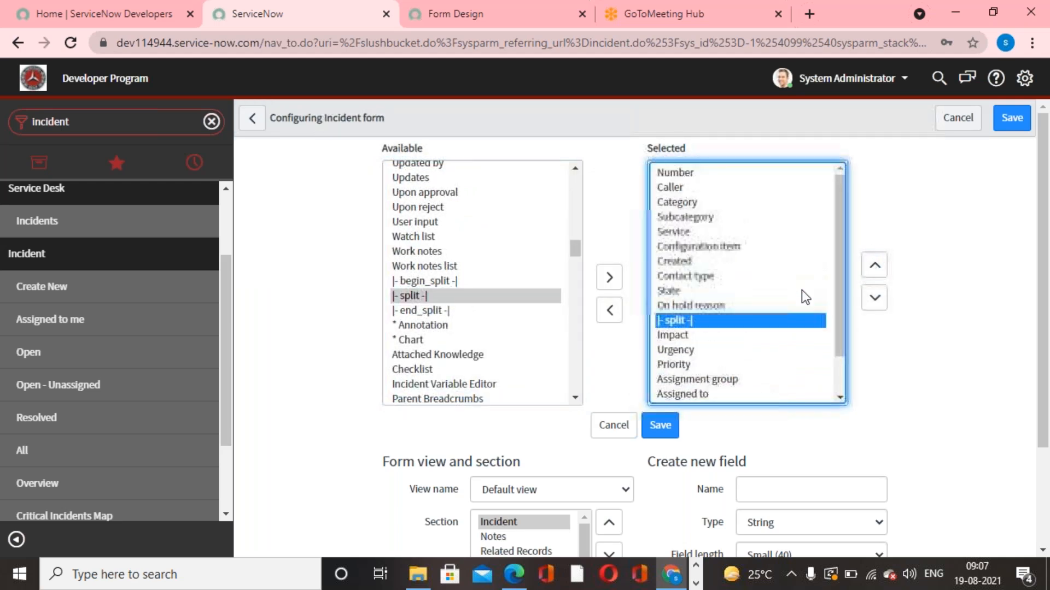
click(875, 266)
click(875, 267)
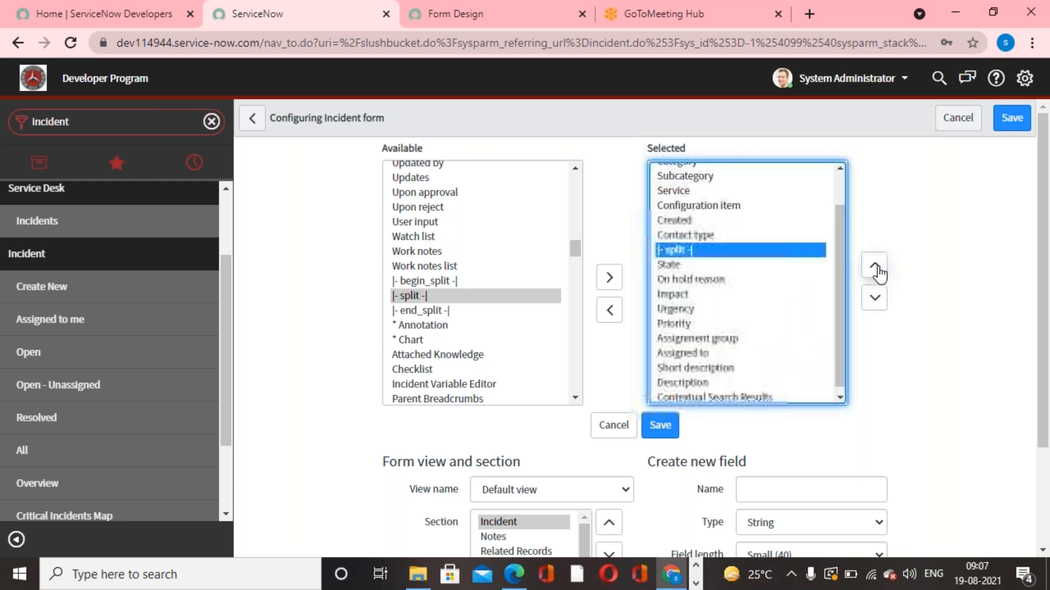
click(875, 266)
scroll(737, 304, up, 1)
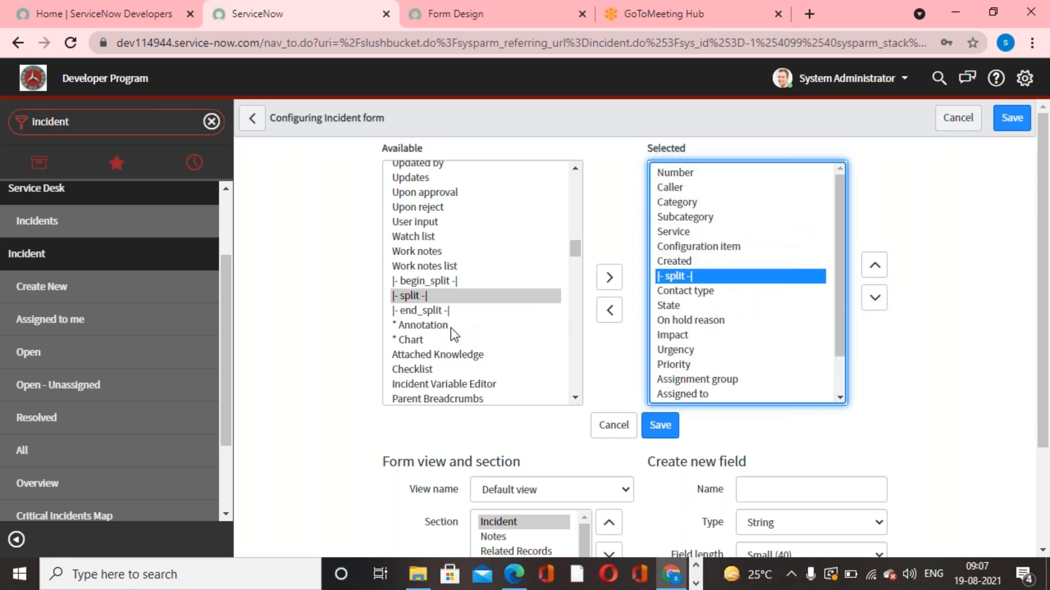
Add |- end_split -| between Assigned to and Short description, and save the form layout
click(428, 311)
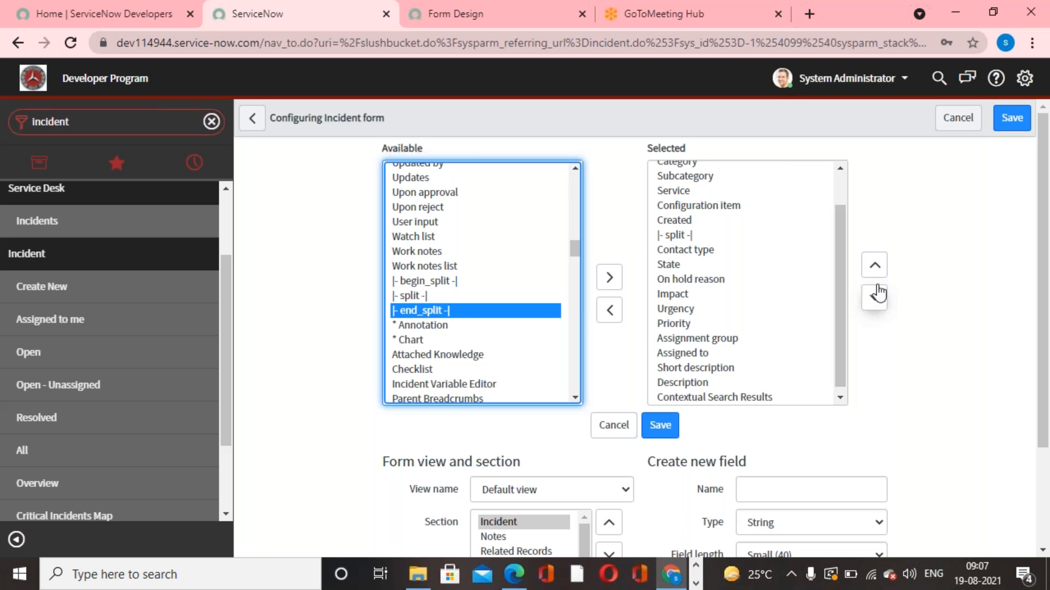
drag(844, 311, 842, 359)
click(610, 278)
click(874, 266)
click(874, 266)
click(874, 266)
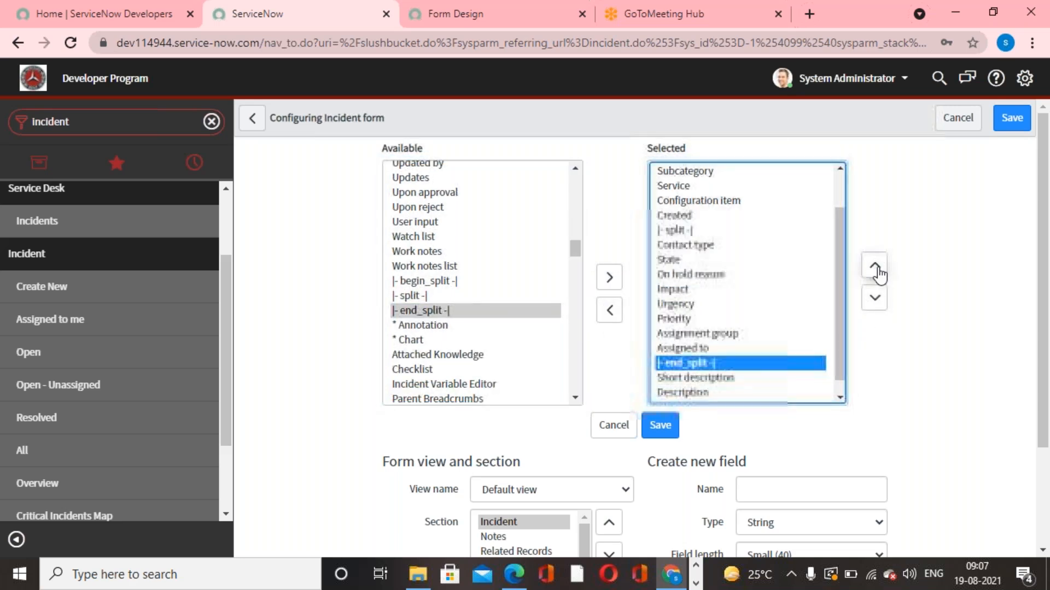
drag(835, 335, 835, 401)
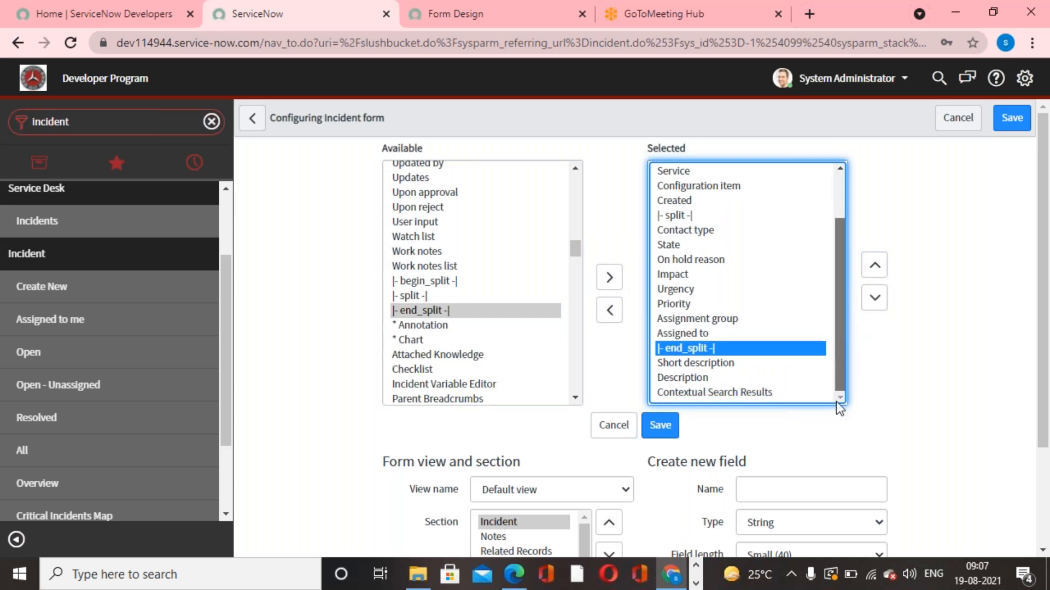
click(660, 426)
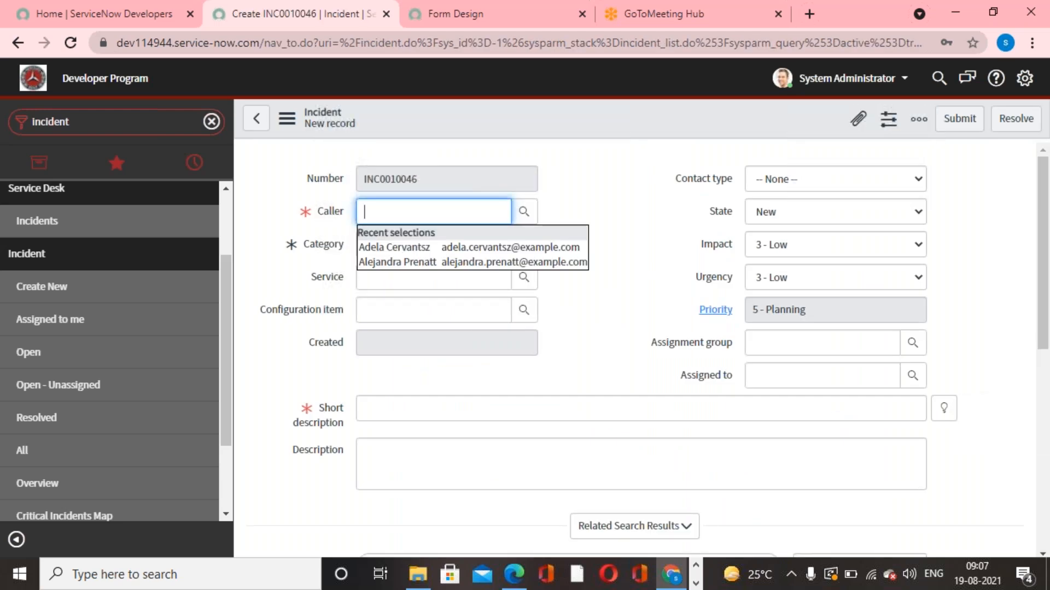
Reload Form Design and compare its sections and column options with the new incident record's form
click(444, 24)
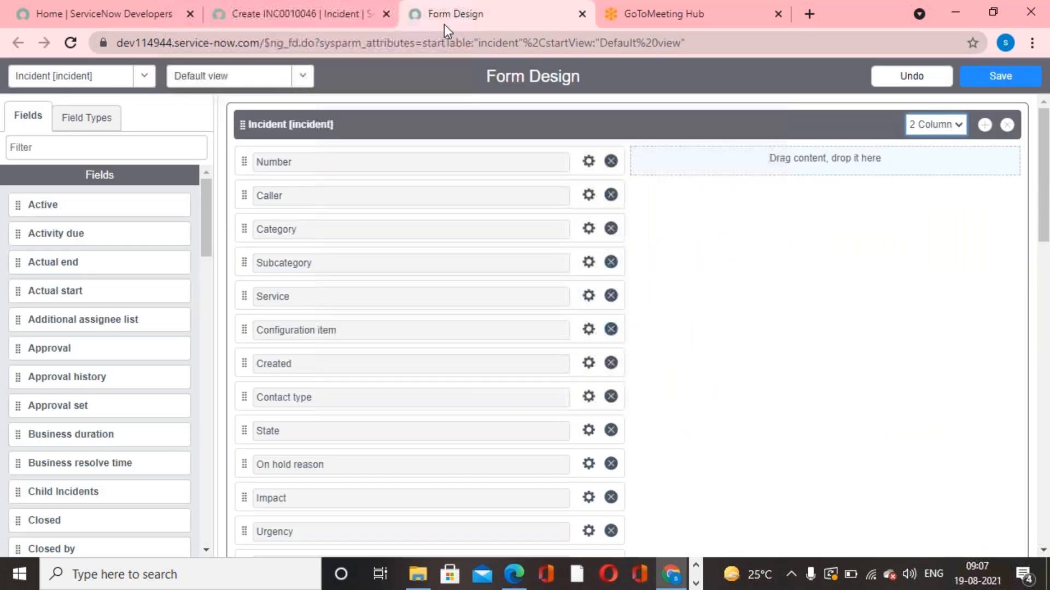
click(71, 43)
click(601, 134)
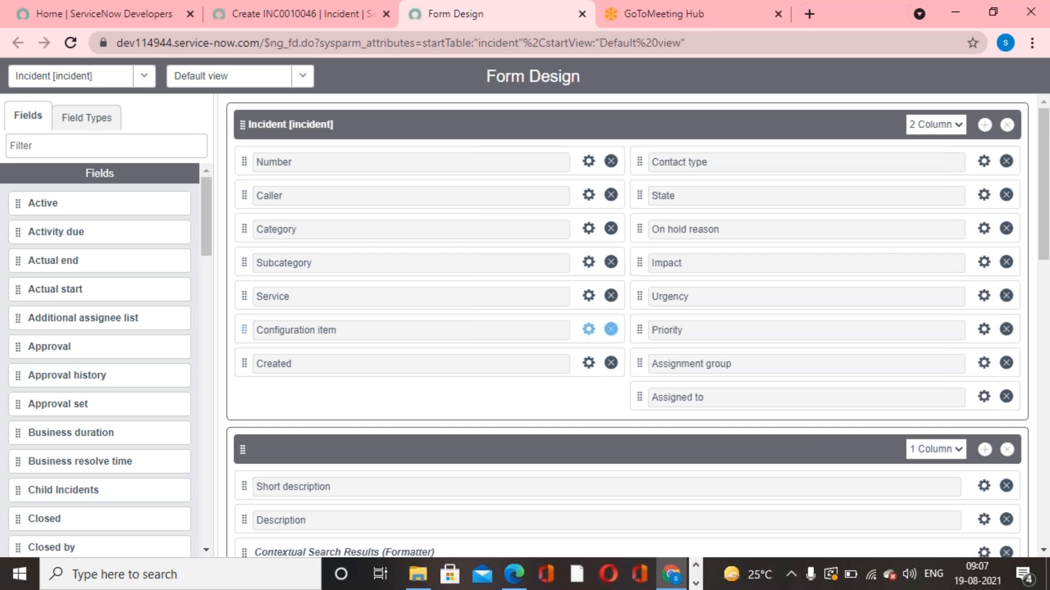
click(714, 29)
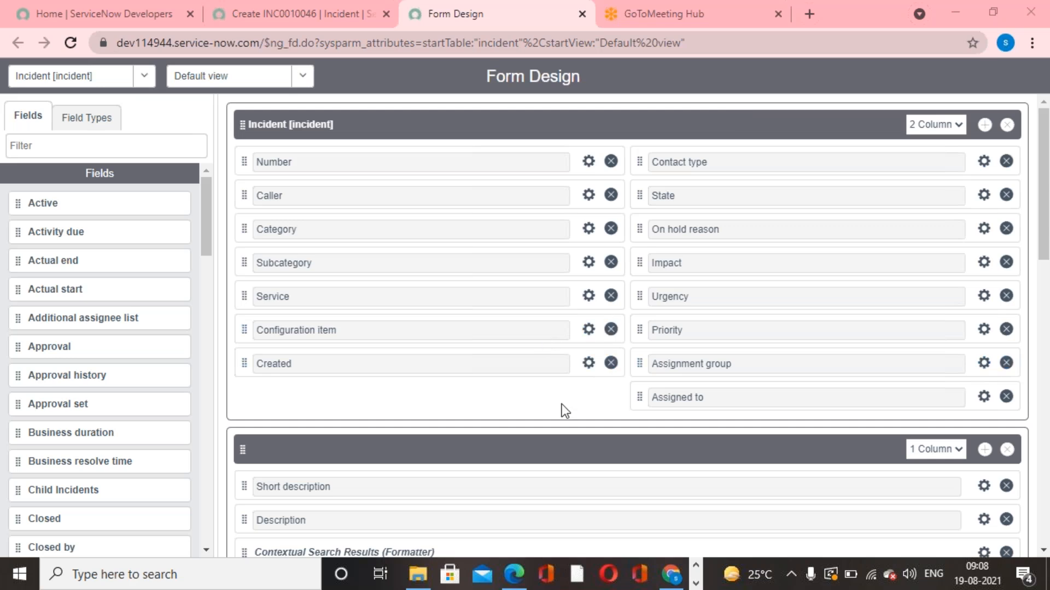
click(957, 125)
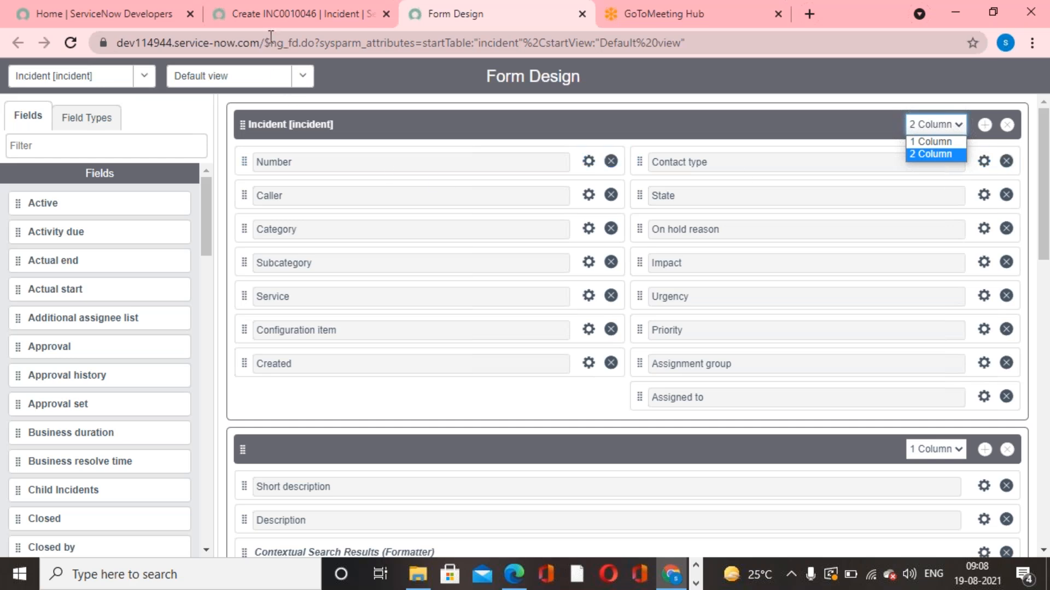
click(268, 16)
click(628, 326)
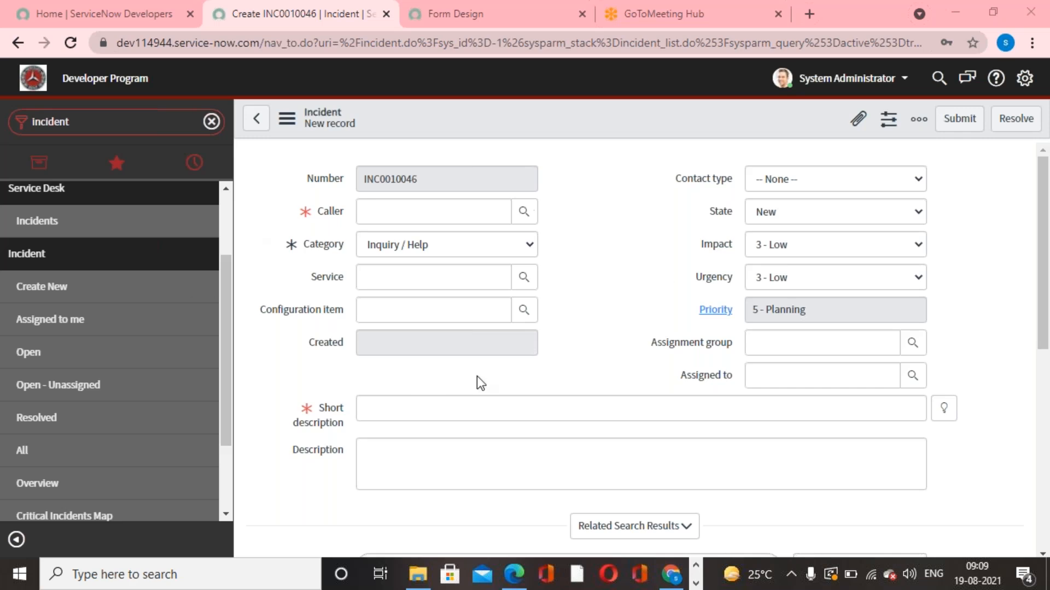
In Form Design, add the Closed field below Created in the Incident section and save the form
click(470, 24)
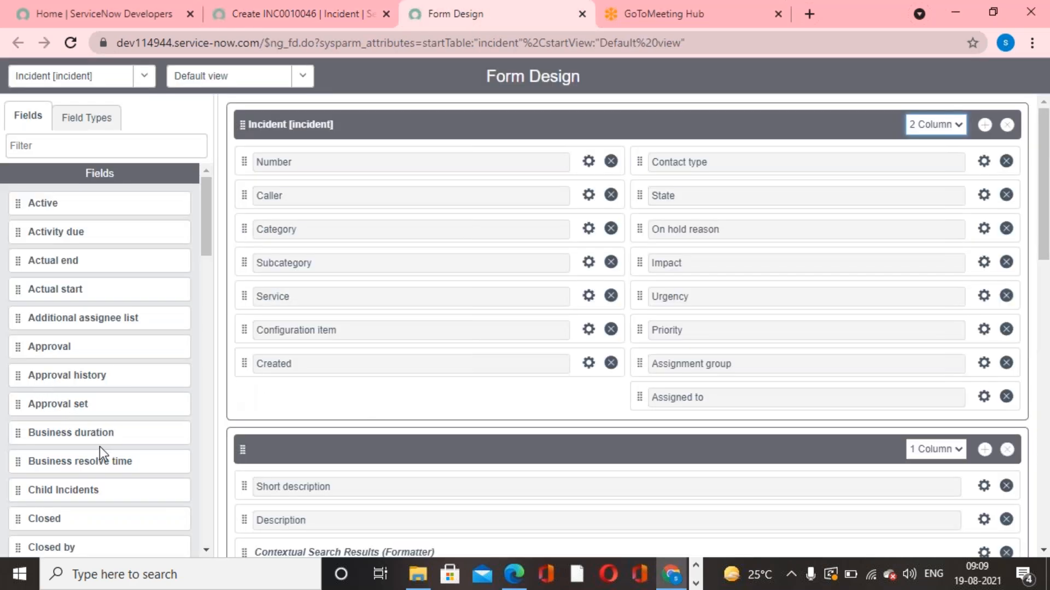
scroll(42, 378, down, 3)
scroll(54, 439, down, 2)
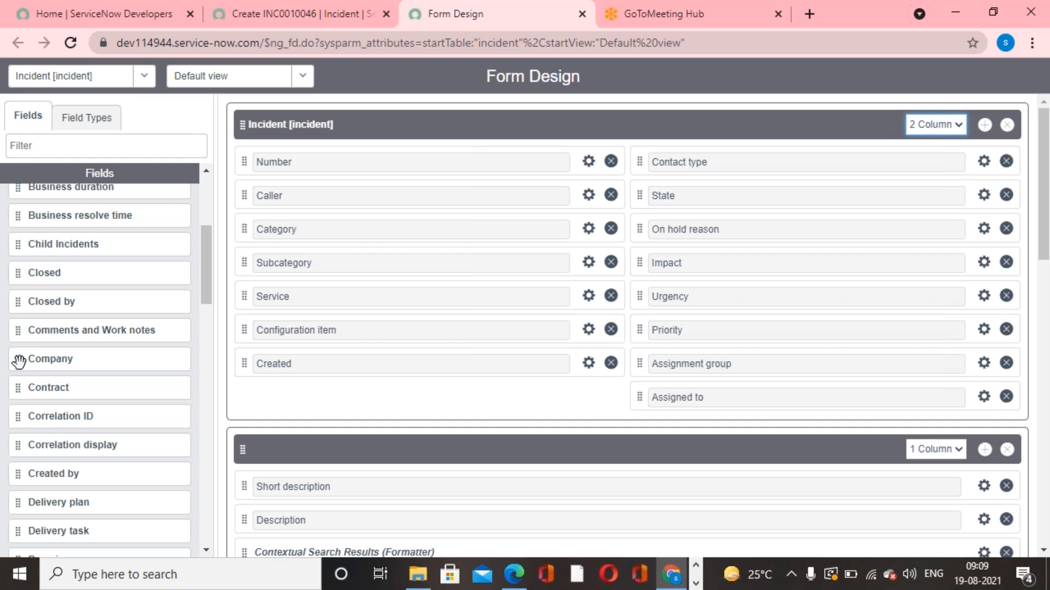
drag(18, 274, 281, 398)
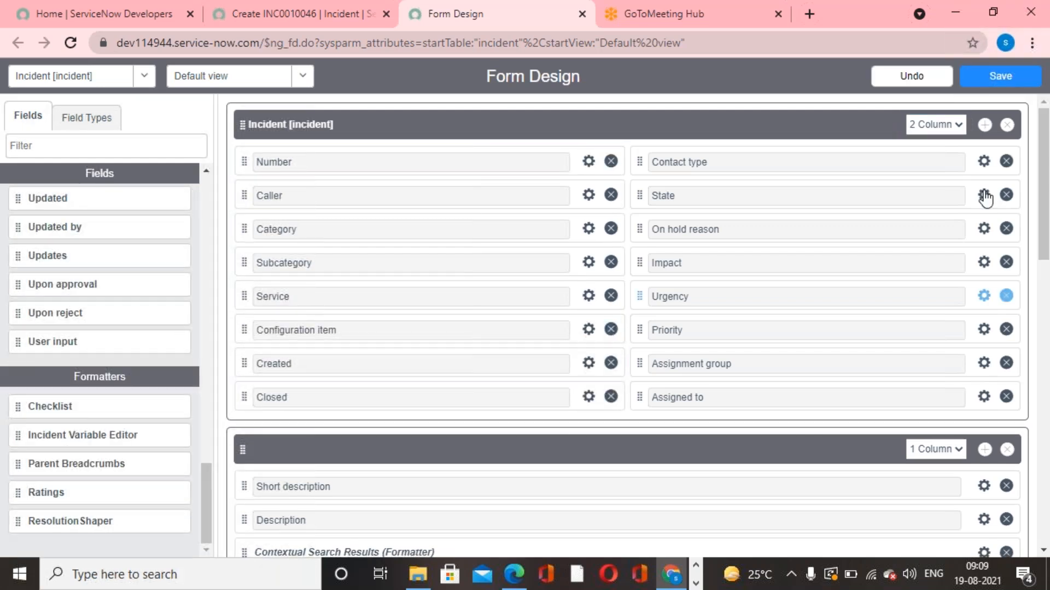
click(989, 91)
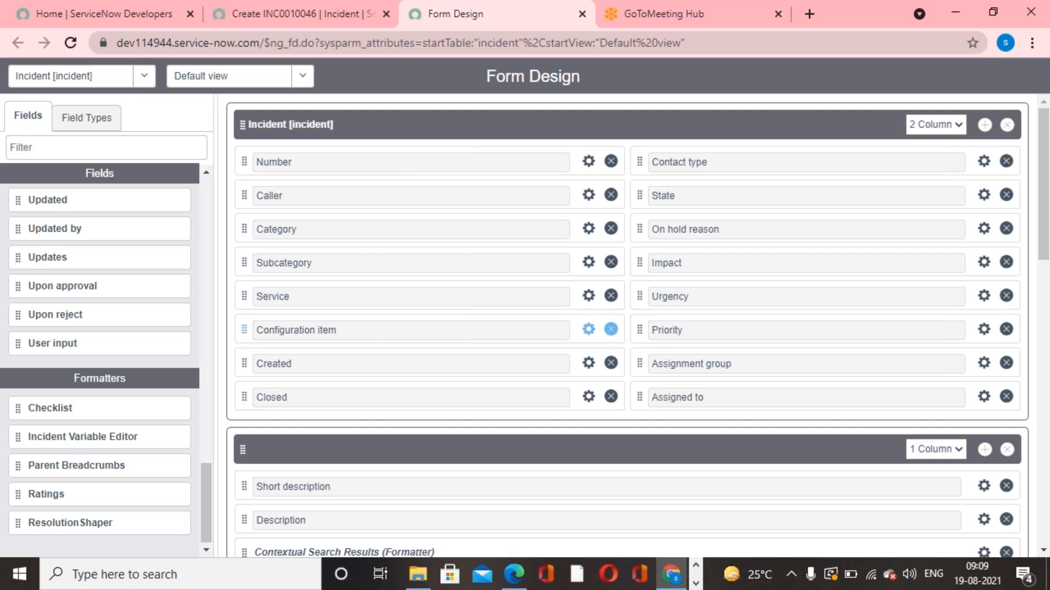
Check the new incident record, and review the existing fields and new field types available in Form Design
click(260, 18)
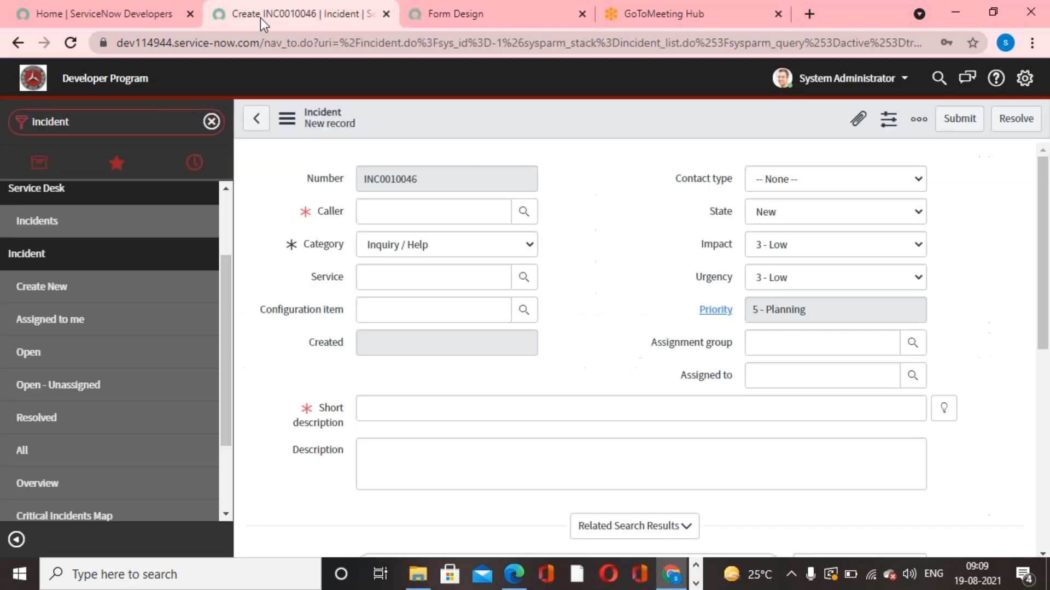
click(441, 26)
scroll(148, 417, up, 5)
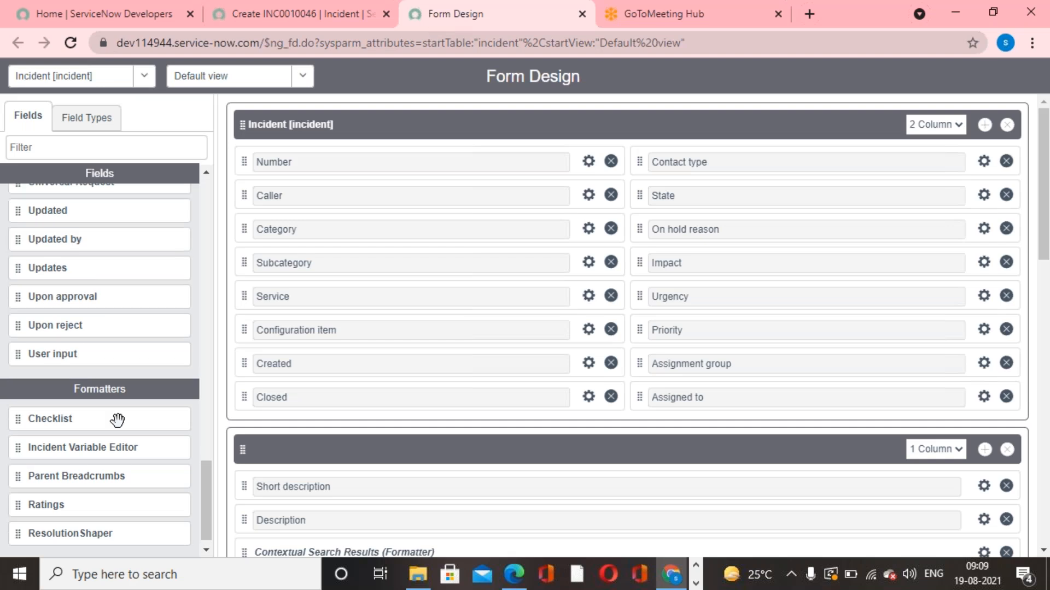
scroll(159, 462, up, 3)
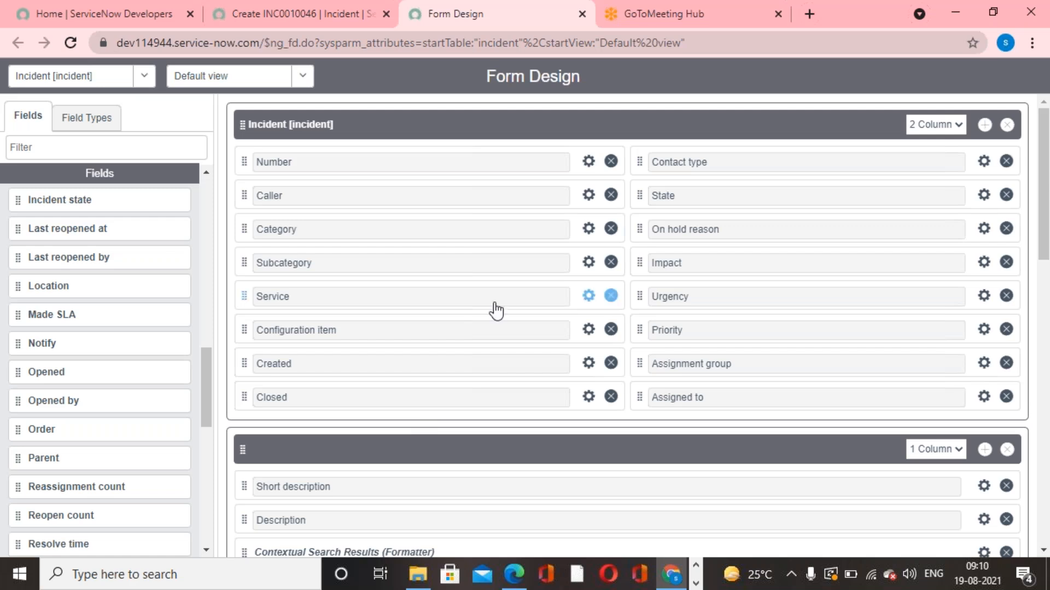
click(101, 128)
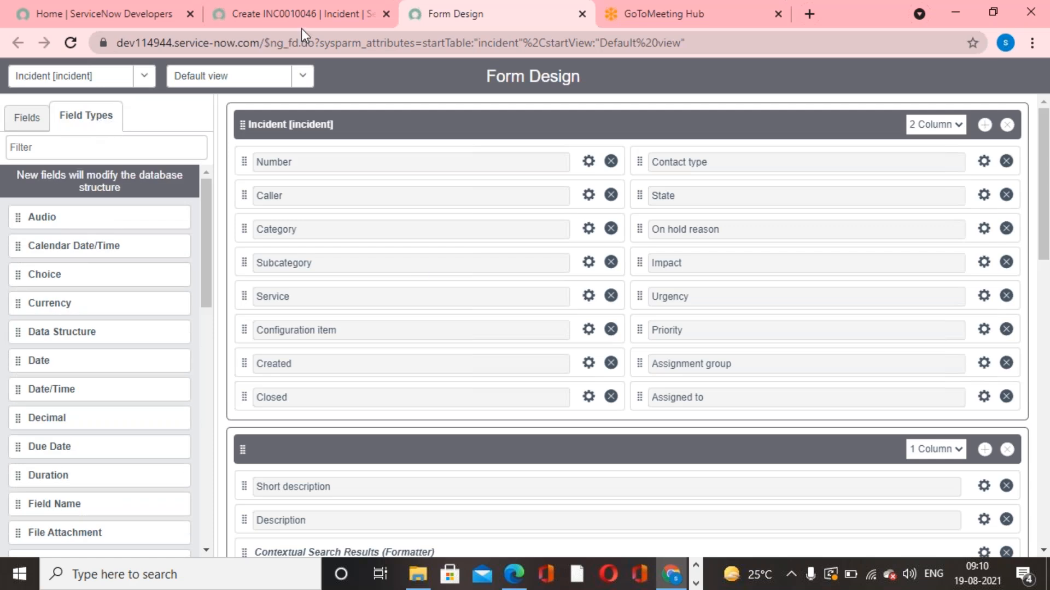
click(33, 125)
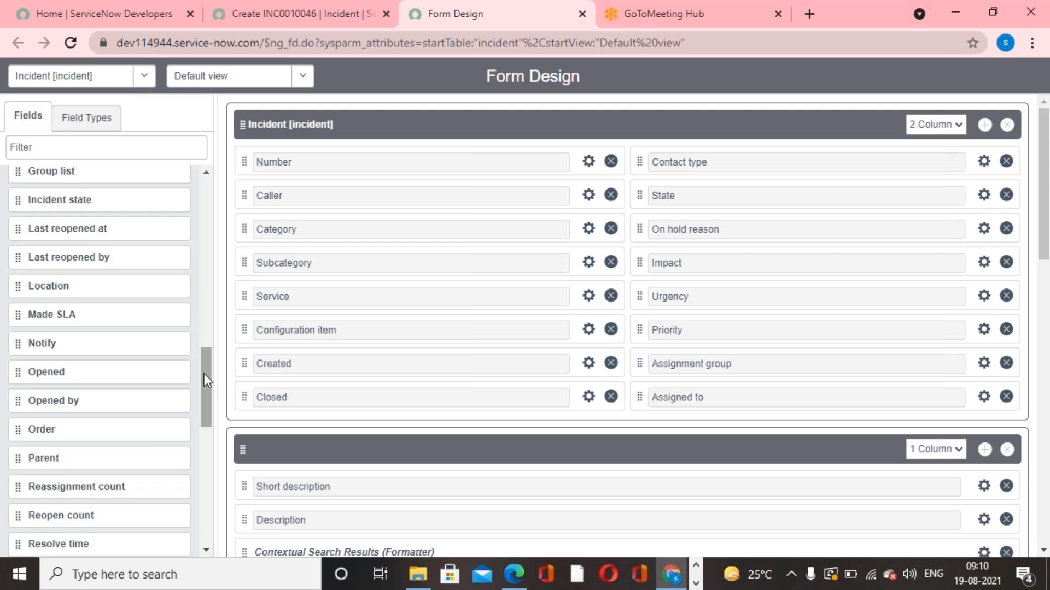
drag(205, 375, 213, 207)
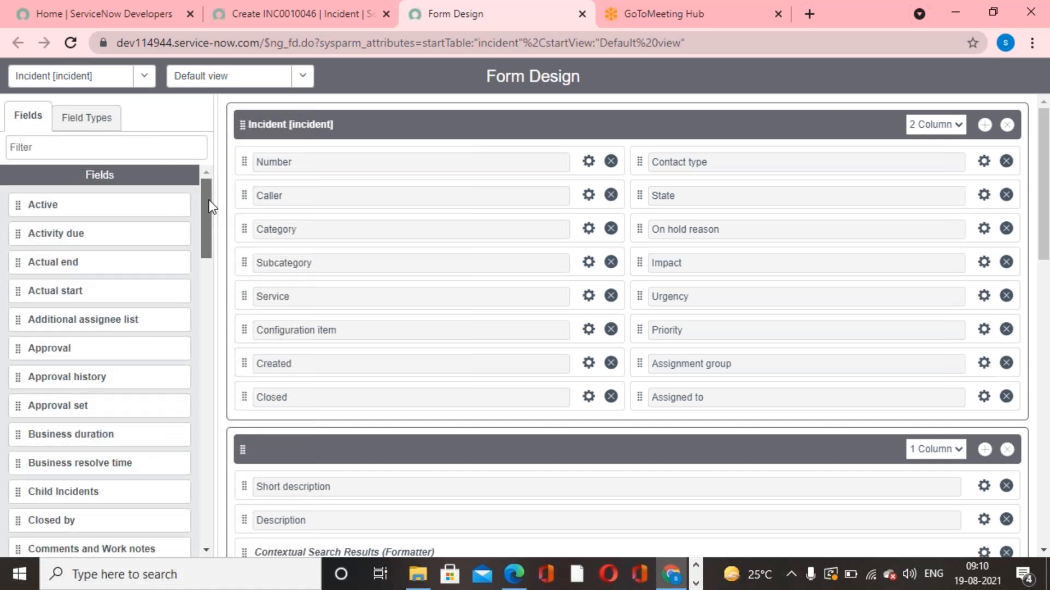
drag(211, 207, 203, 175)
click(101, 122)
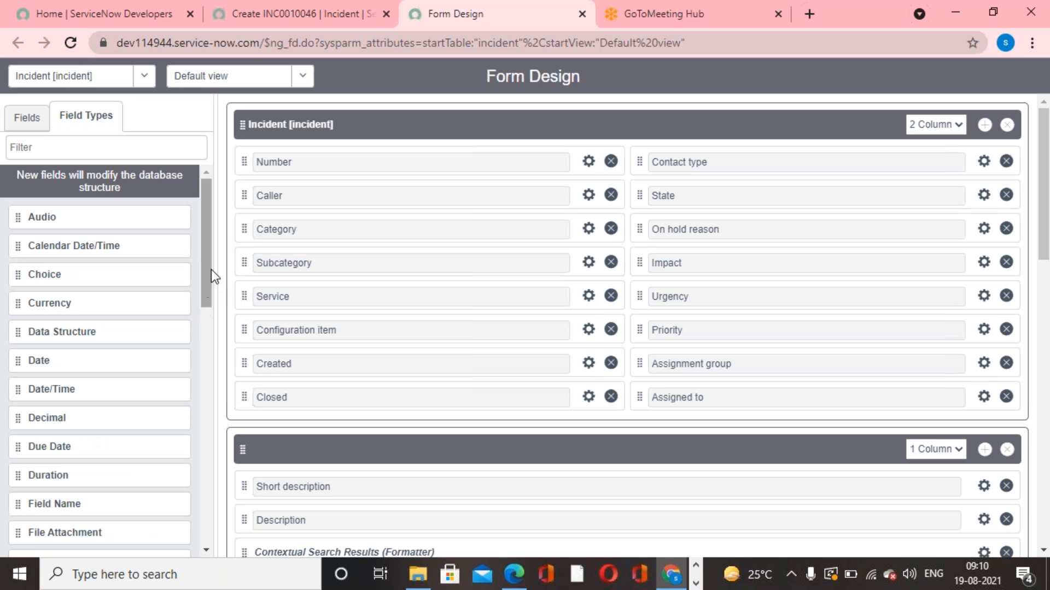
Add a new Integer field below Closed in the Incident section and label it Mobile Number
drag(208, 263, 196, 363)
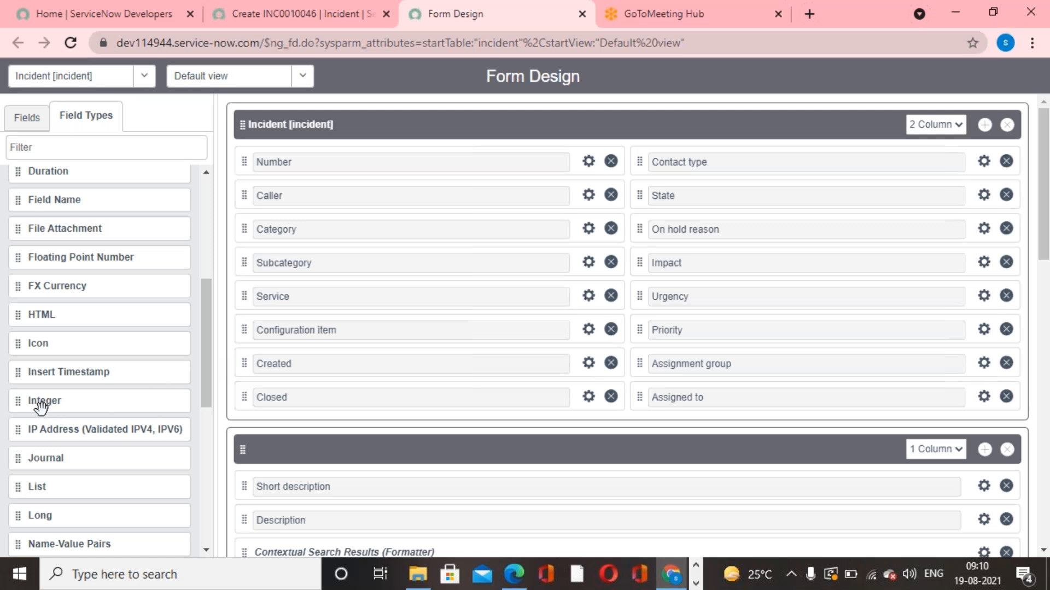
drag(21, 404, 264, 425)
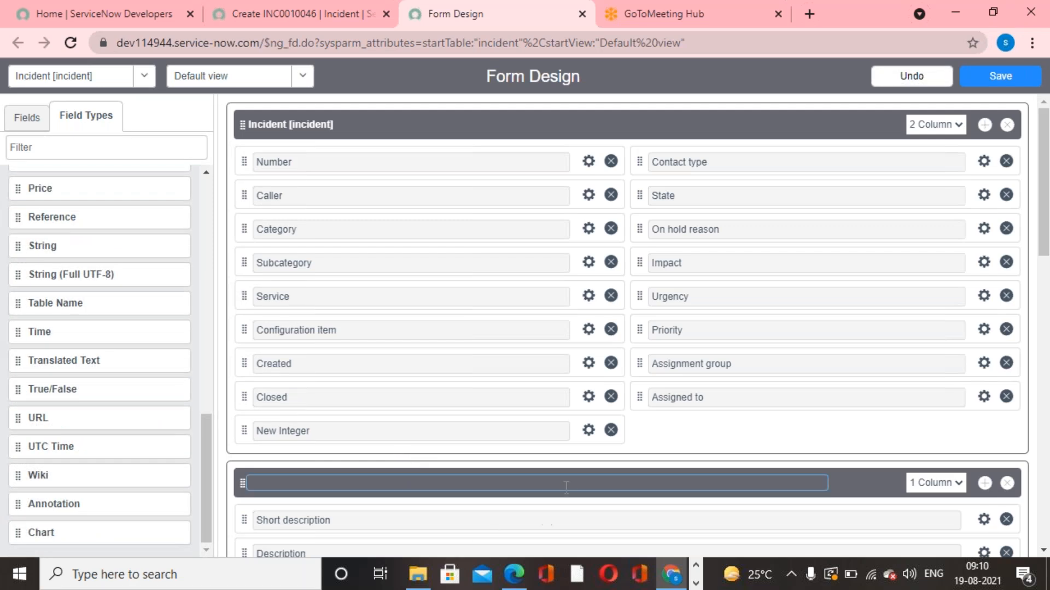
click(588, 430)
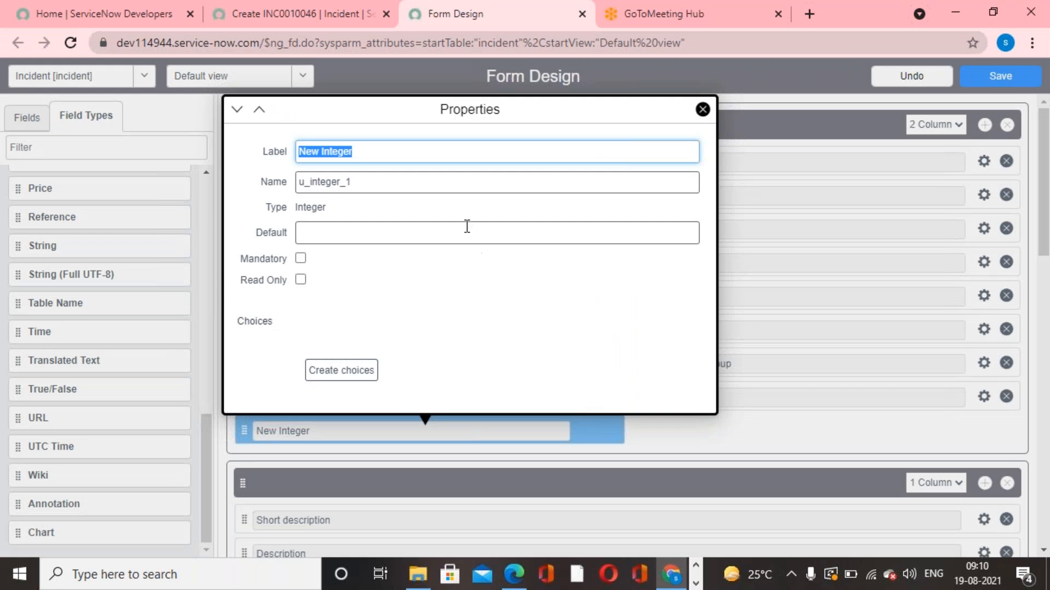
text(Mo)
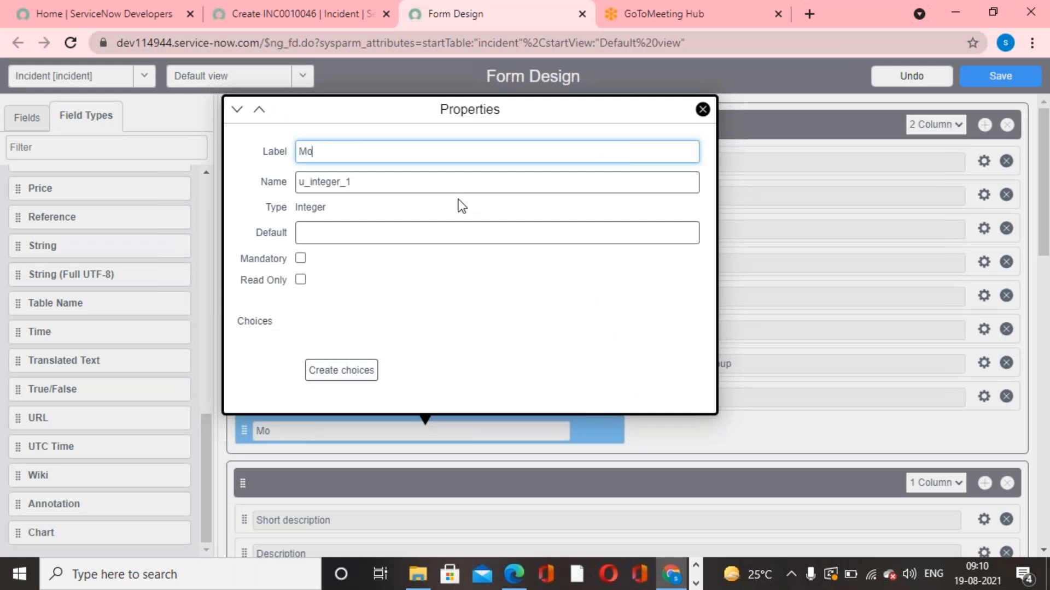
text(bile Number)
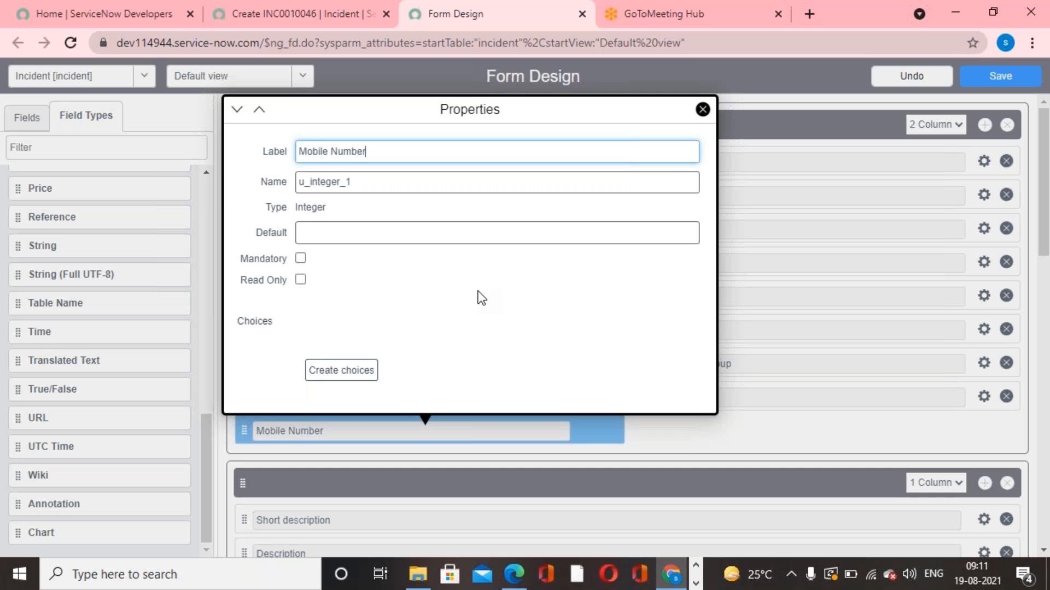
Set the Mobile Number field's name to u_mobile_number, close its properties and save the form design
double_click(310, 188)
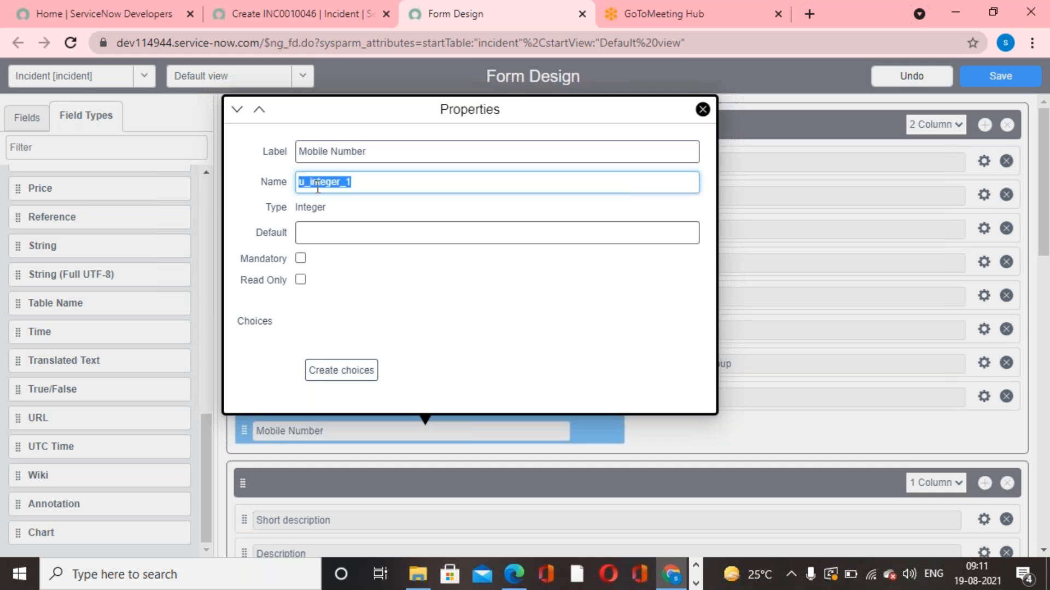
mouse_move(356, 183)
mouse_down()
mouse_move(324, 187)
mouse_move(375, 183)
mouse_up()
click(375, 185)
key(BackSpace)
key(BackSpace)
key(BackSpace)
key(BackSpace)
key(BackSpace)
key(BackSpace)
key(BackSpace)
text(mobile_number)
click(424, 336)
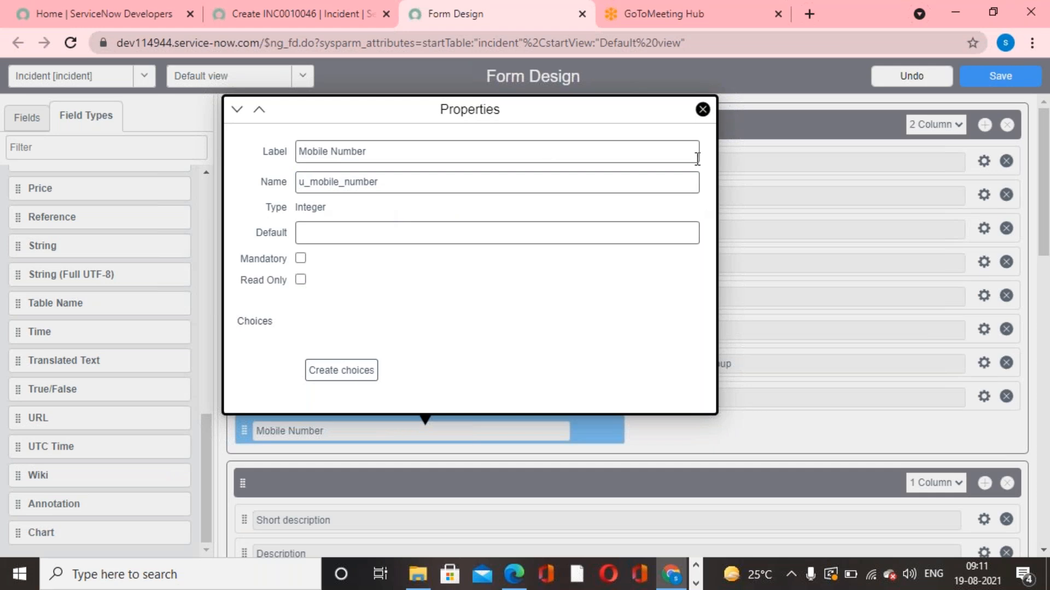
click(702, 109)
click(1017, 77)
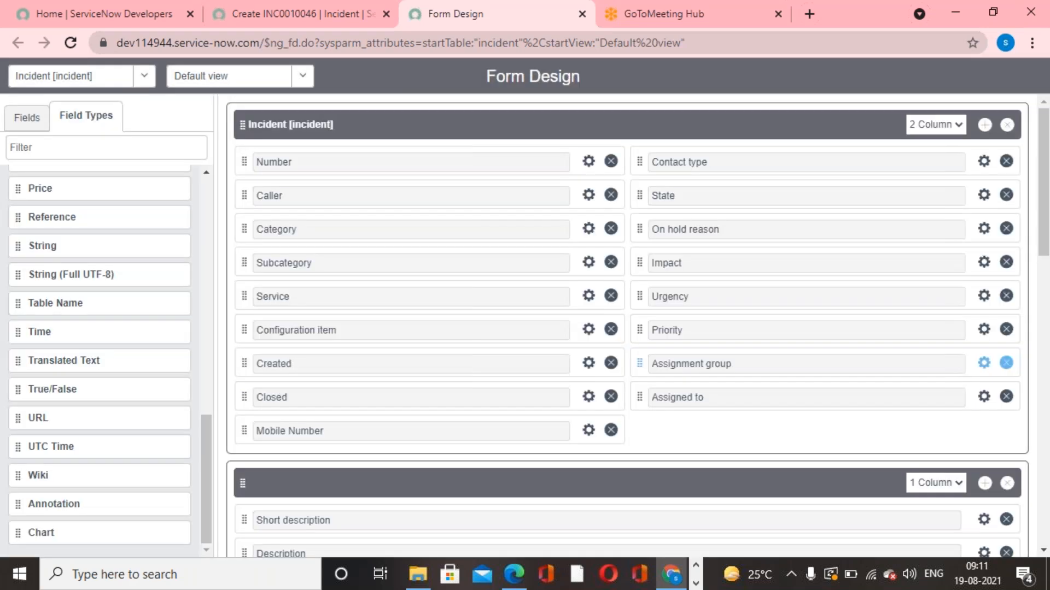
Reload the new incident form and check the Mobile Number field below Closed
click(244, 12)
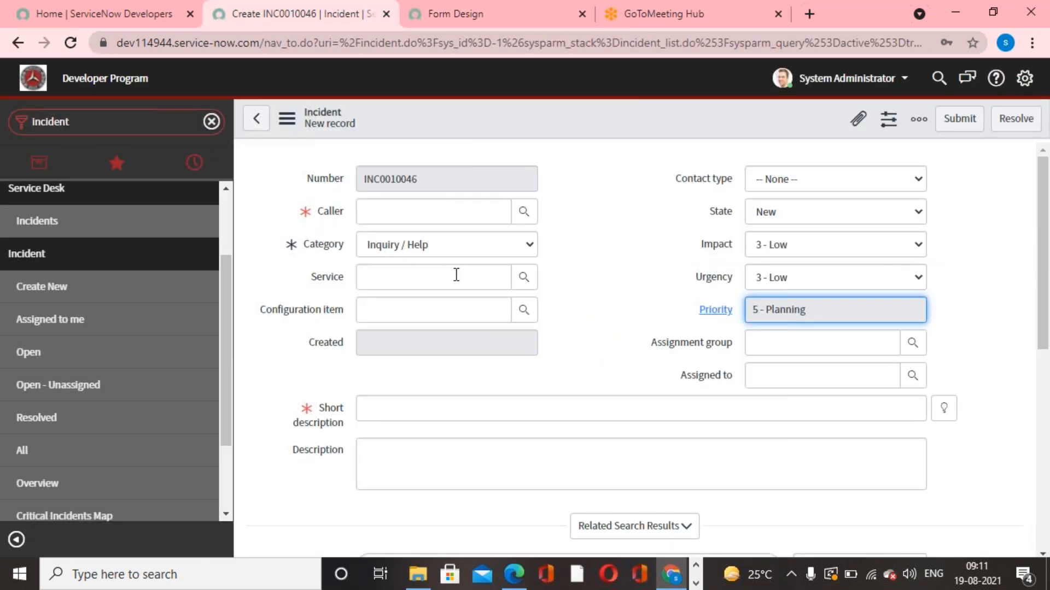
right_click(545, 119)
click(601, 260)
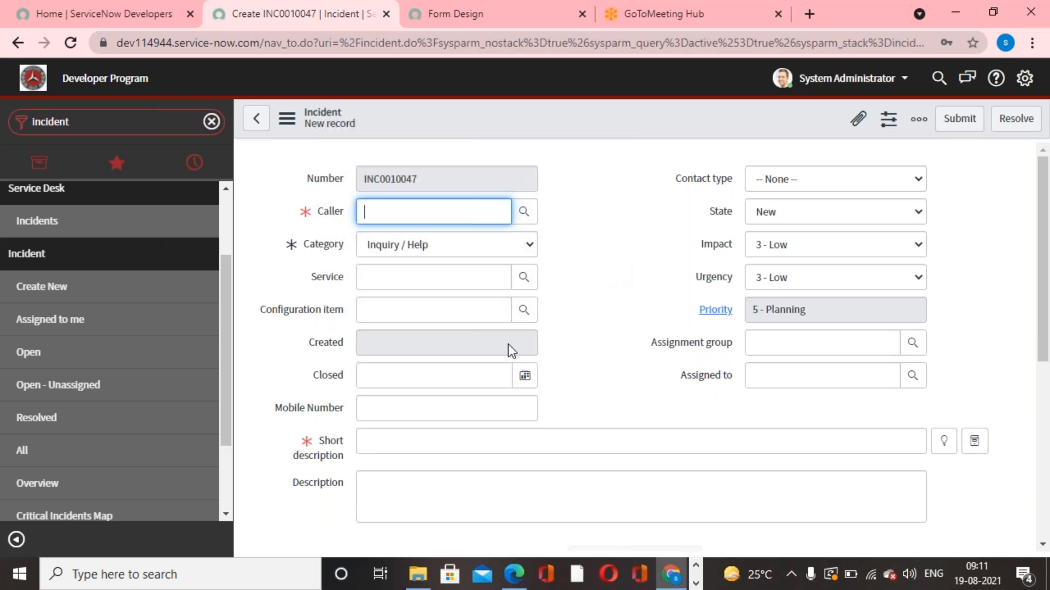
click(429, 413)
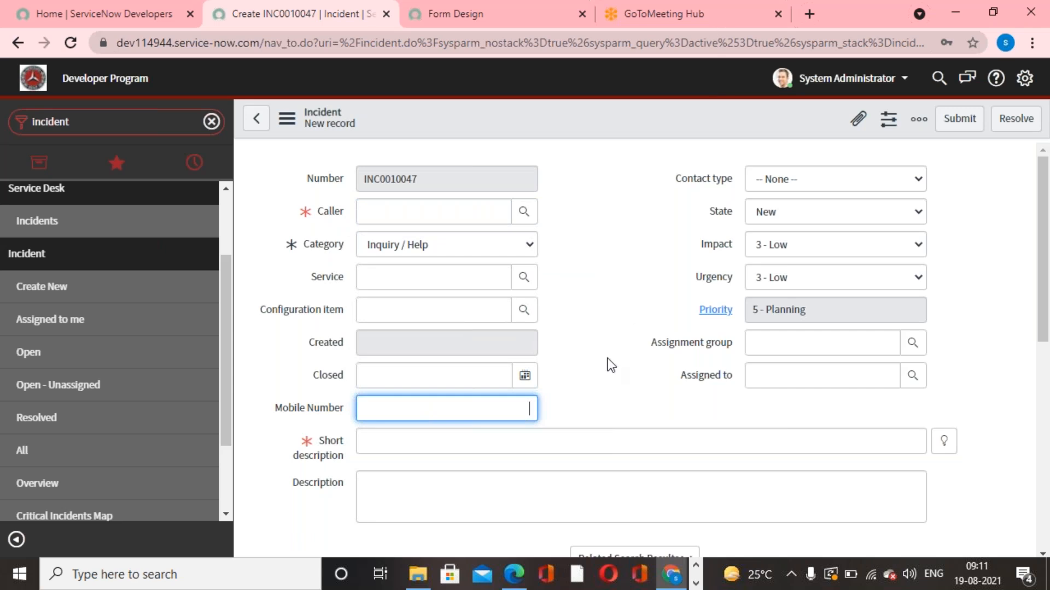
click(704, 19)
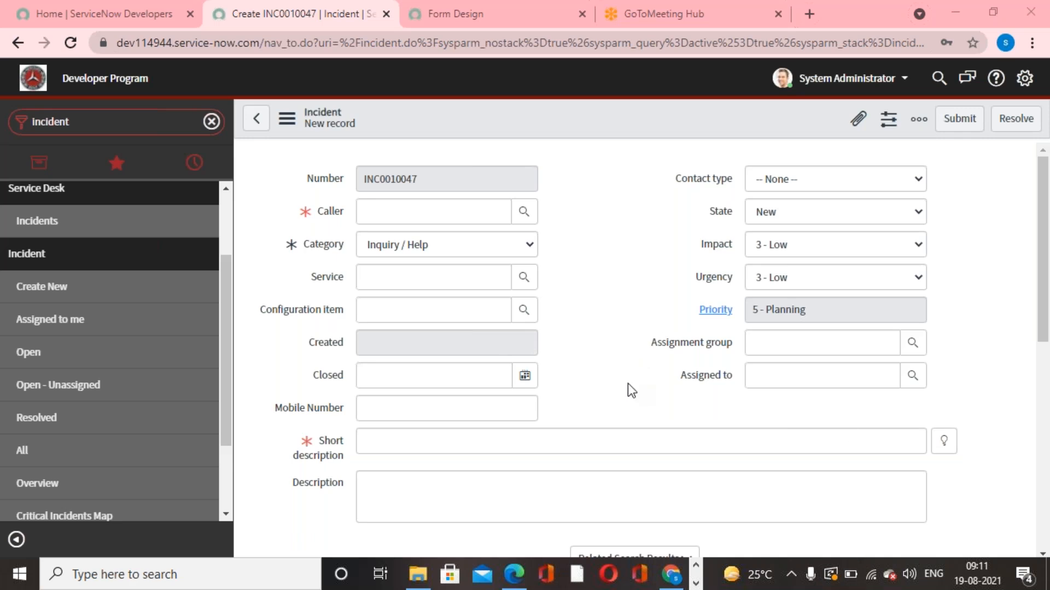
Review the field types in Form Design and the Notes, Related Records and Resolution Information tabs on the new incident
click(477, 24)
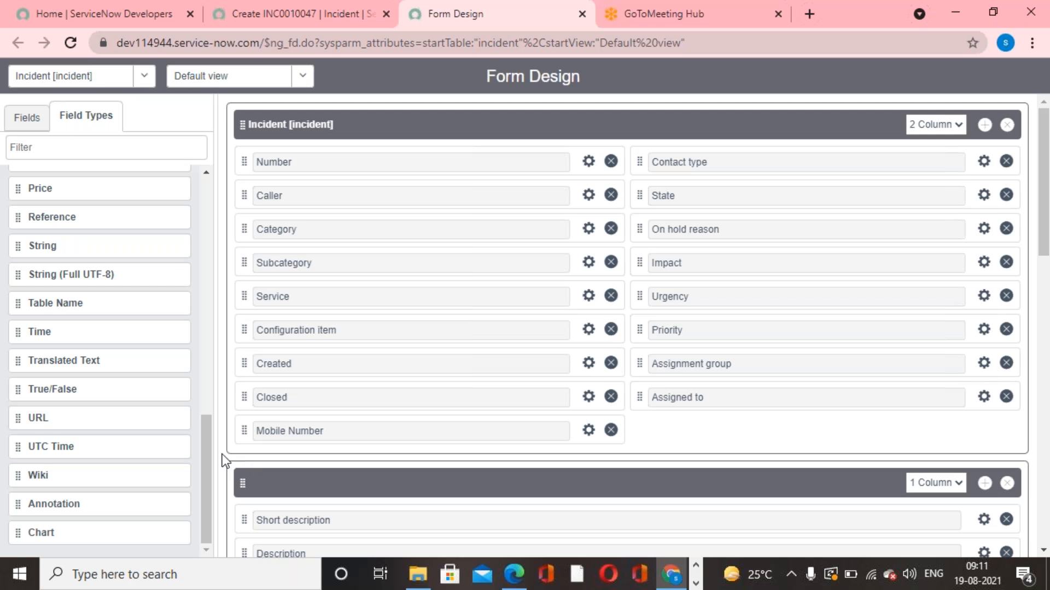
drag(206, 424, 212, 192)
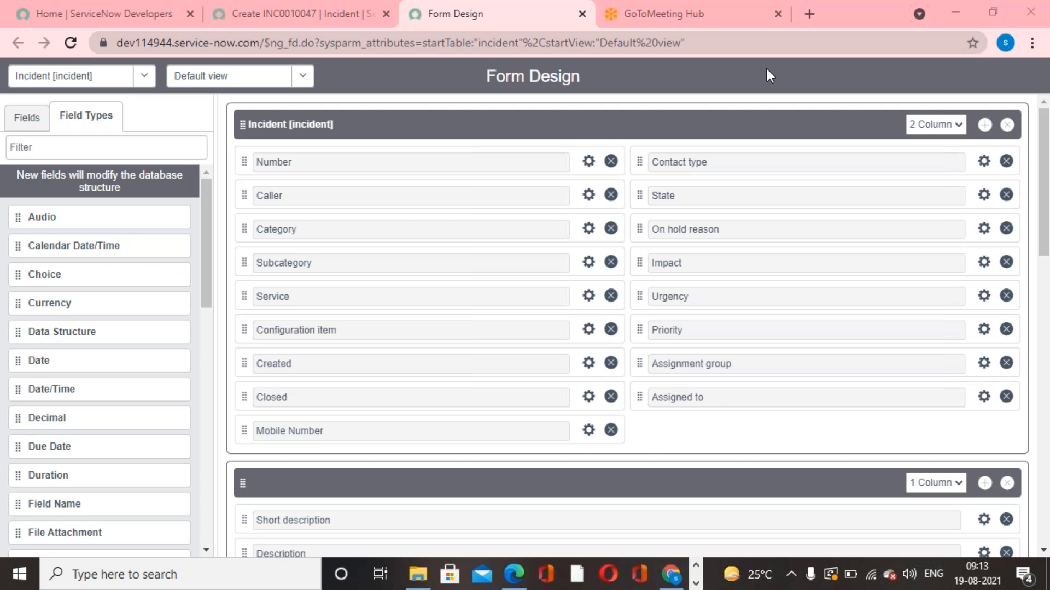
click(257, 14)
scroll(598, 396, down, 3)
scroll(598, 396, up, 3)
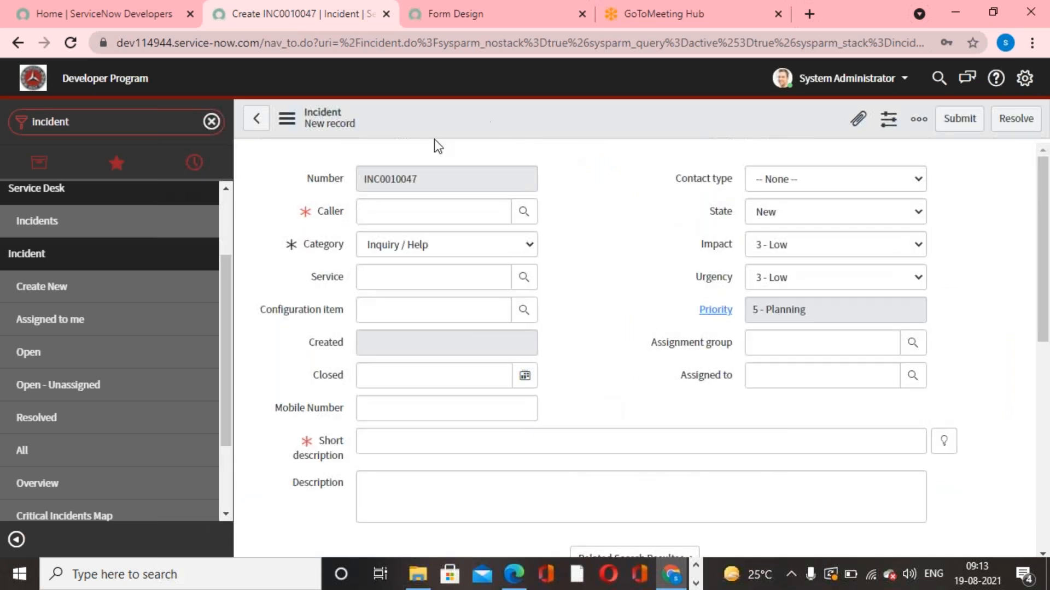
scroll(592, 368, down, 5)
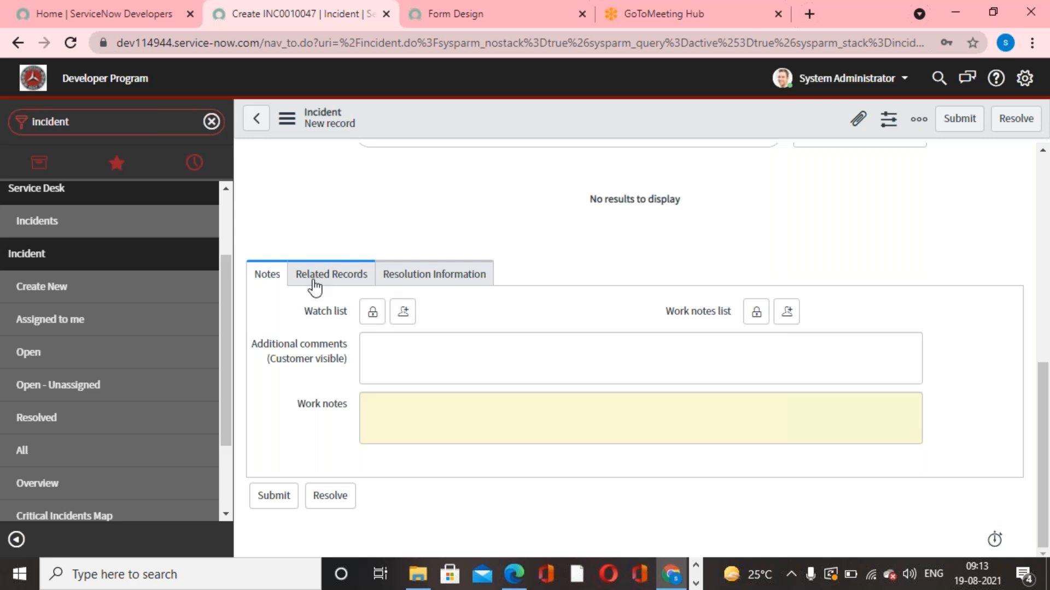
scroll(452, 365, up, 5)
scroll(452, 365, down, 5)
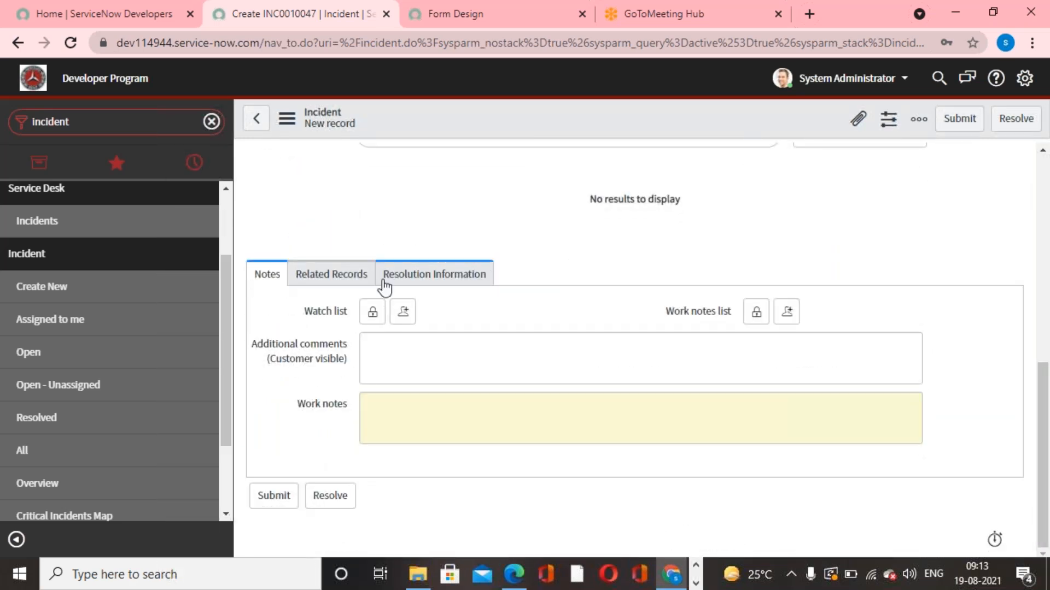
Turn off tabbed forms in the Forms section of the system settings
click(1024, 78)
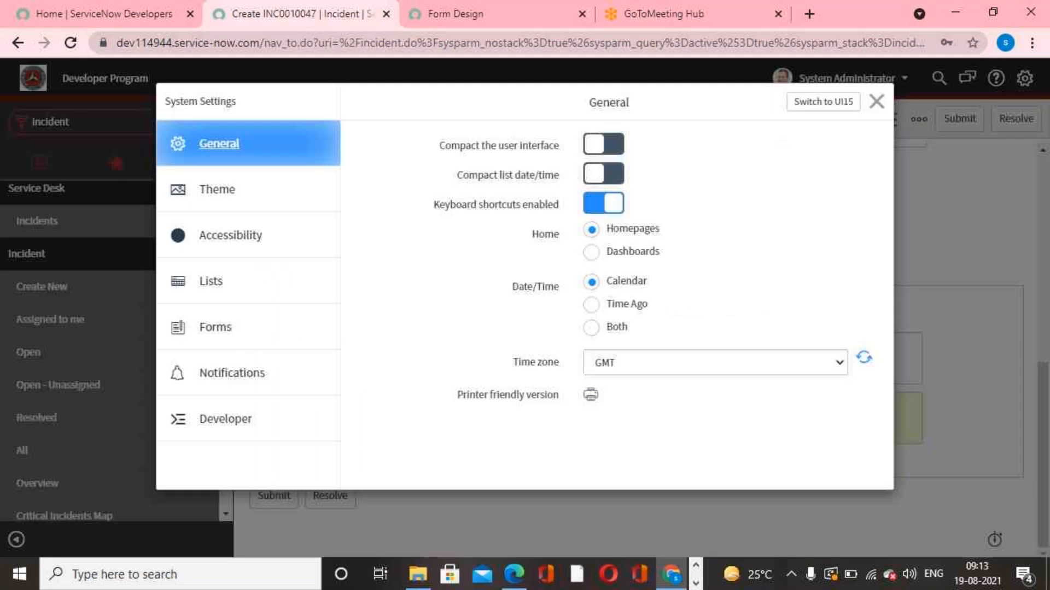
click(251, 327)
click(603, 145)
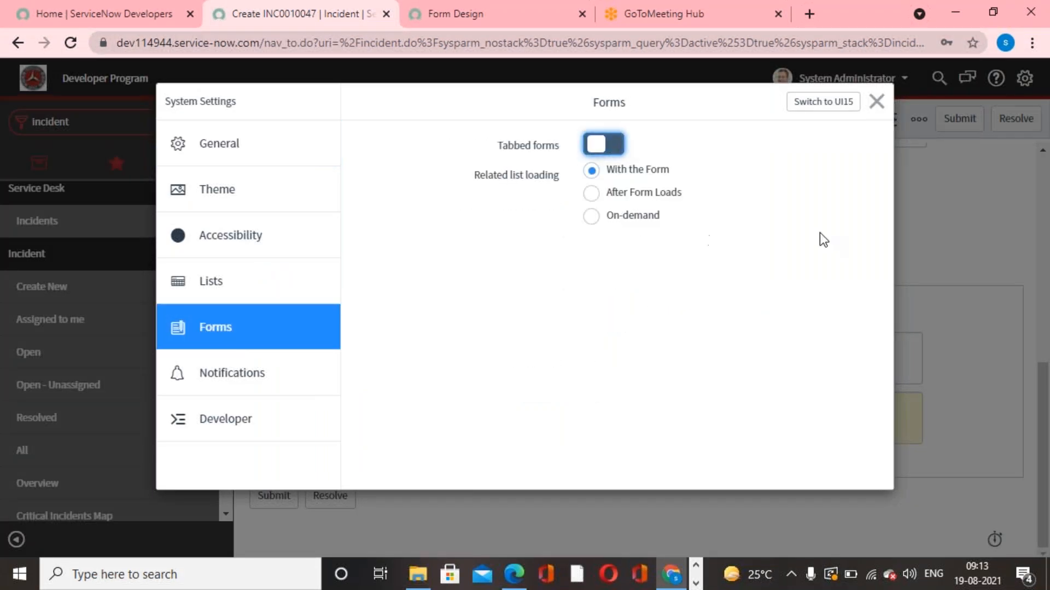
click(875, 102)
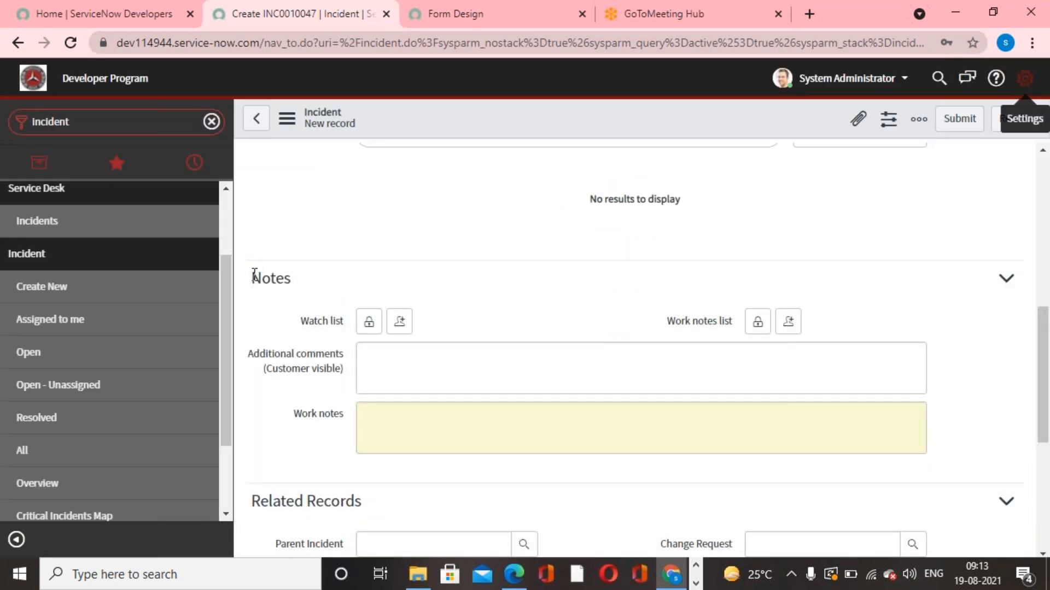
Examine how the Notes, Related Records and Resolution Information sections are laid out on the incident form without tabs
drag(254, 273, 367, 497)
scroll(366, 498, down, 1)
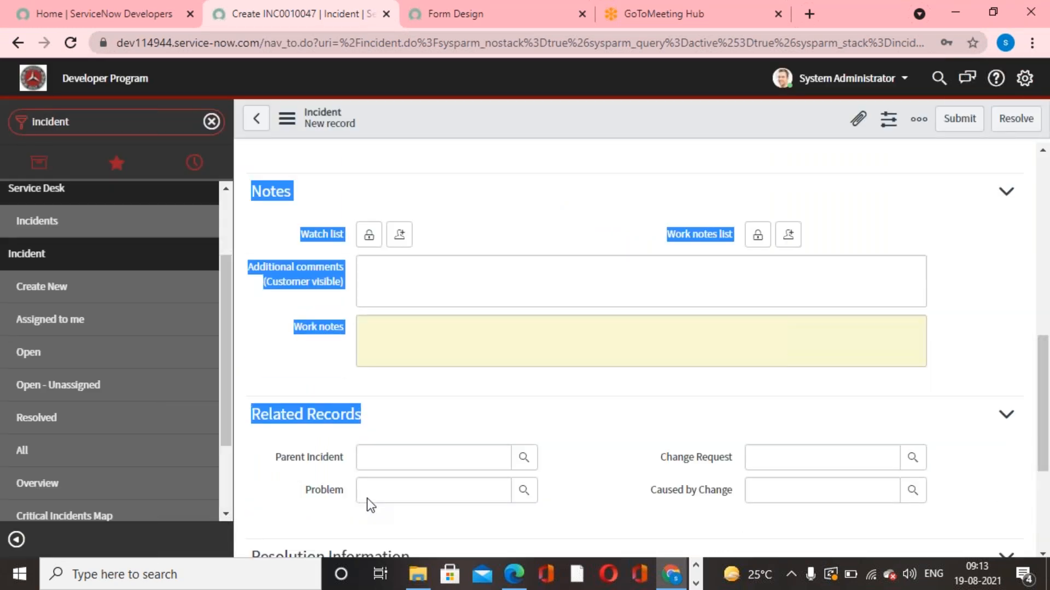
scroll(378, 492, down, 3)
click(395, 482)
scroll(396, 483, up, 3)
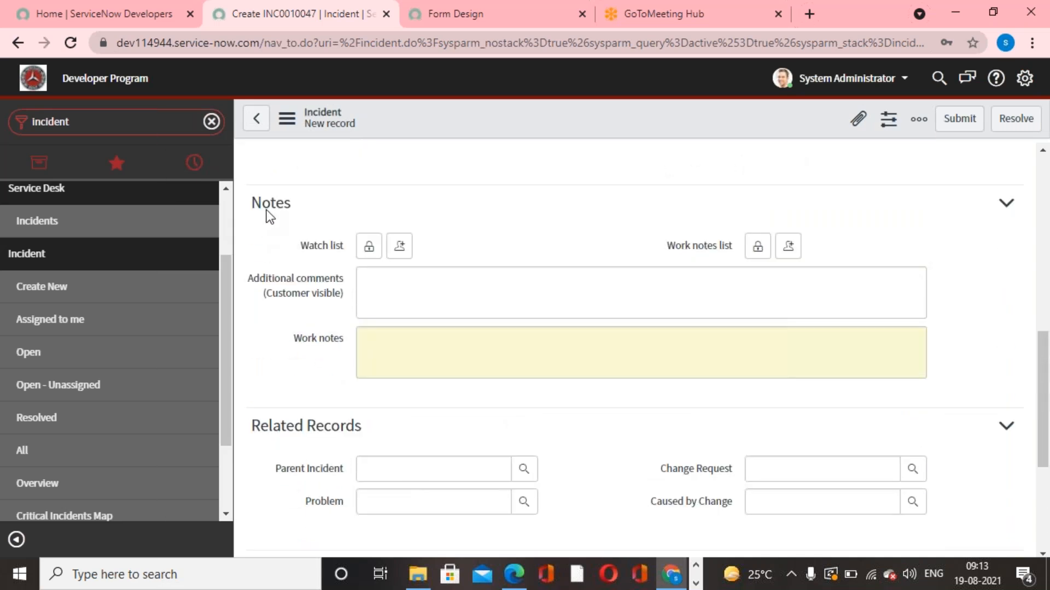
drag(255, 198, 595, 443)
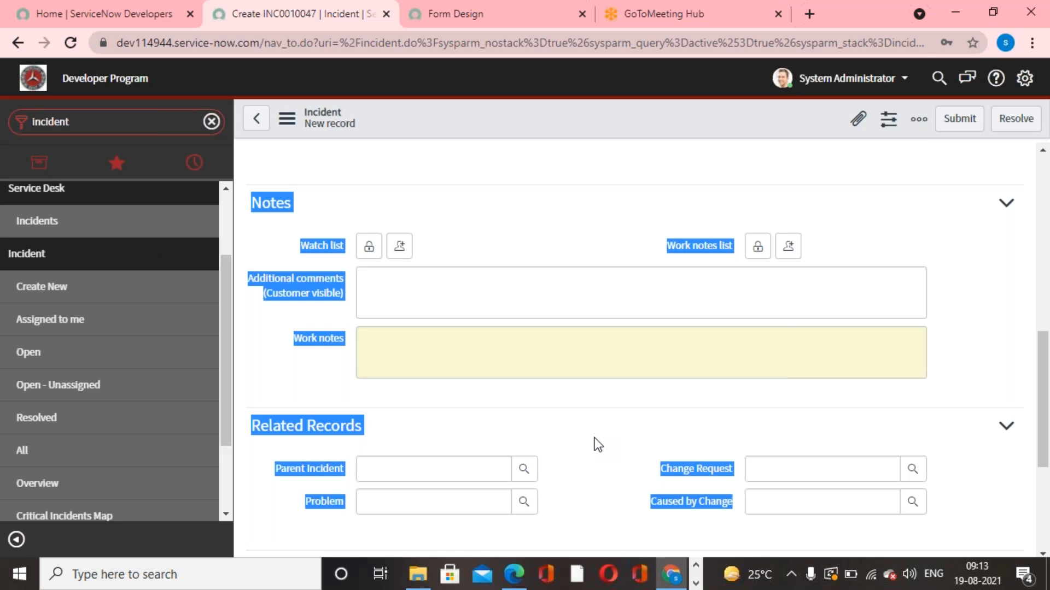
click(598, 444)
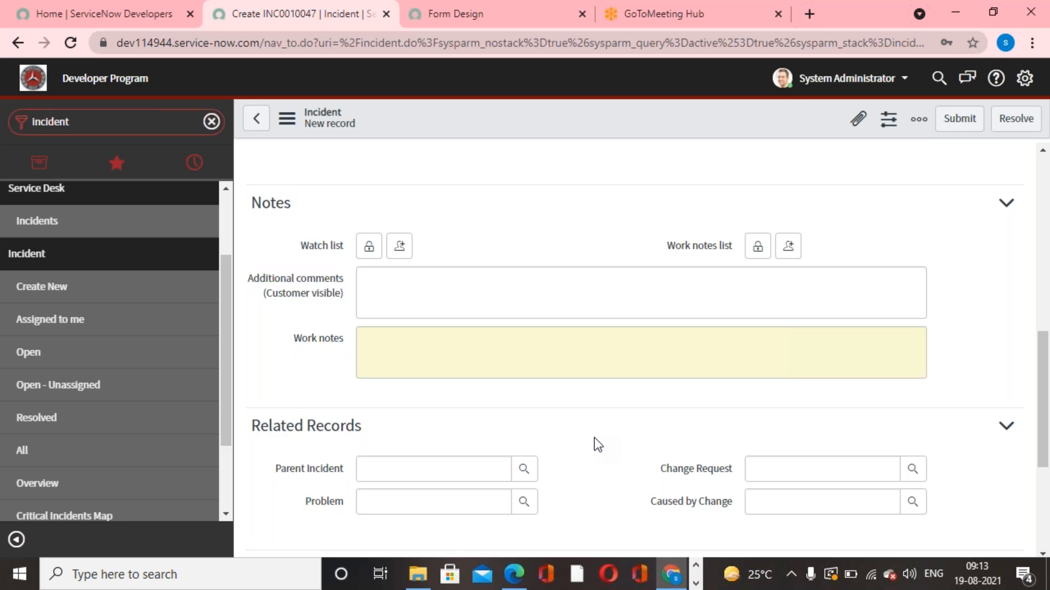
Turn tabbed forms back on in the system settings and return to the incident form
click(1024, 78)
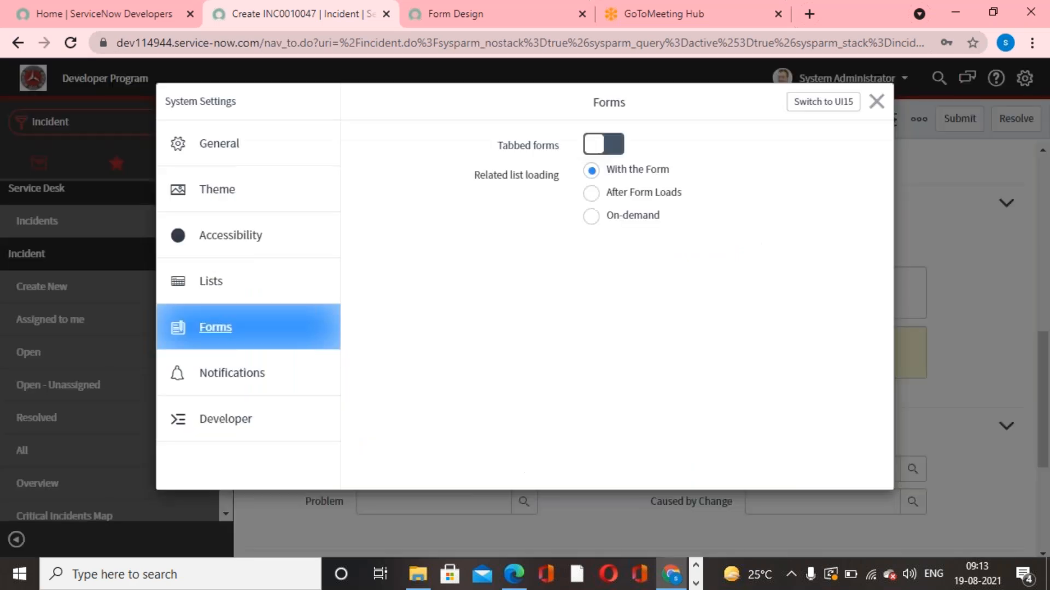
click(618, 145)
click(877, 101)
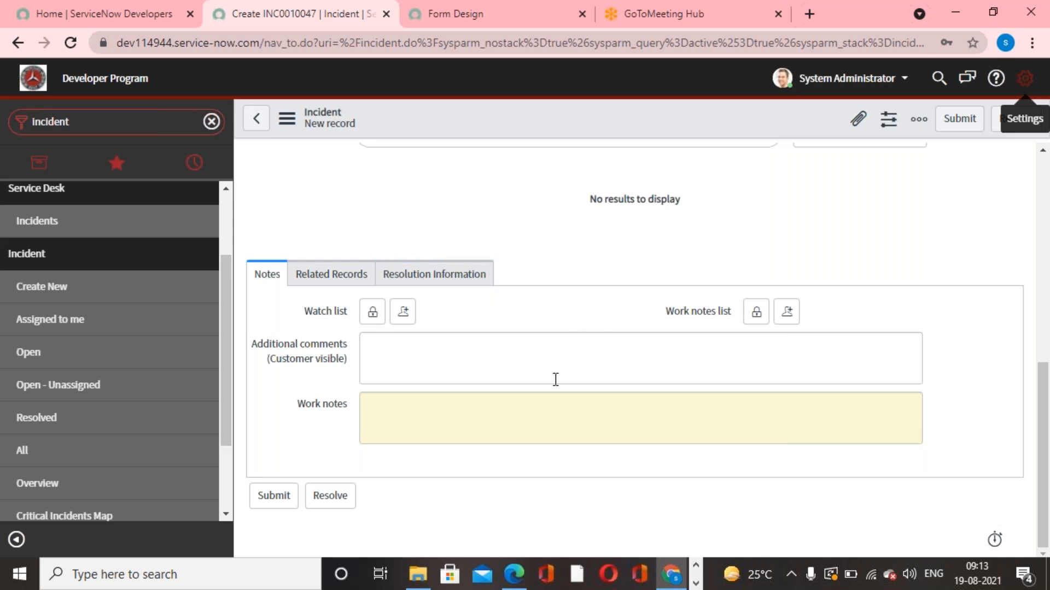
Look over the whole new incident form, from its main fields to the tabbed sections, and compare it with Form Design
scroll(565, 433, up, 2)
scroll(565, 433, up, 3)
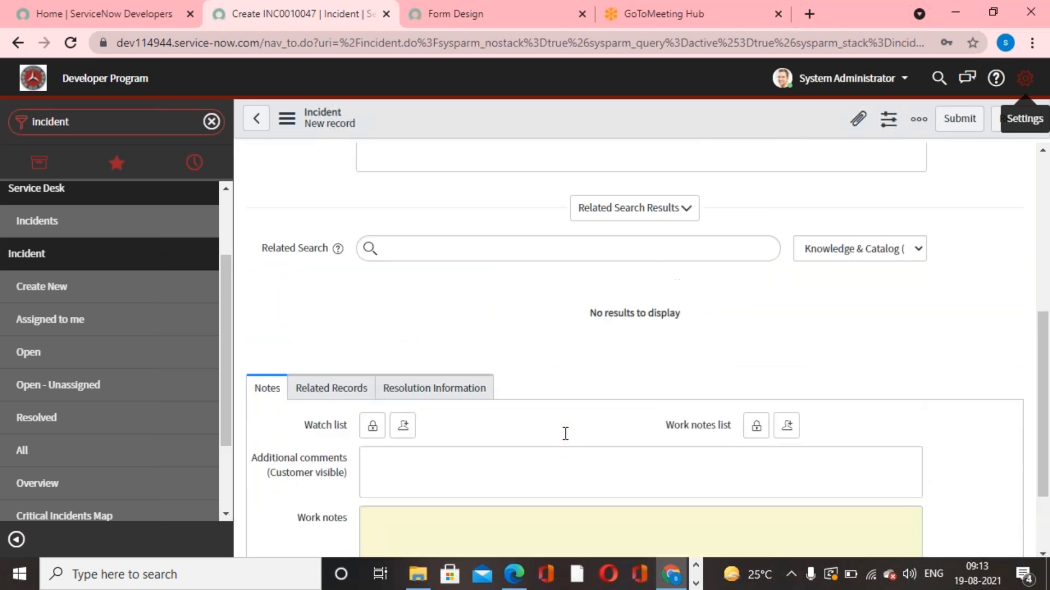
scroll(565, 433, down, 3)
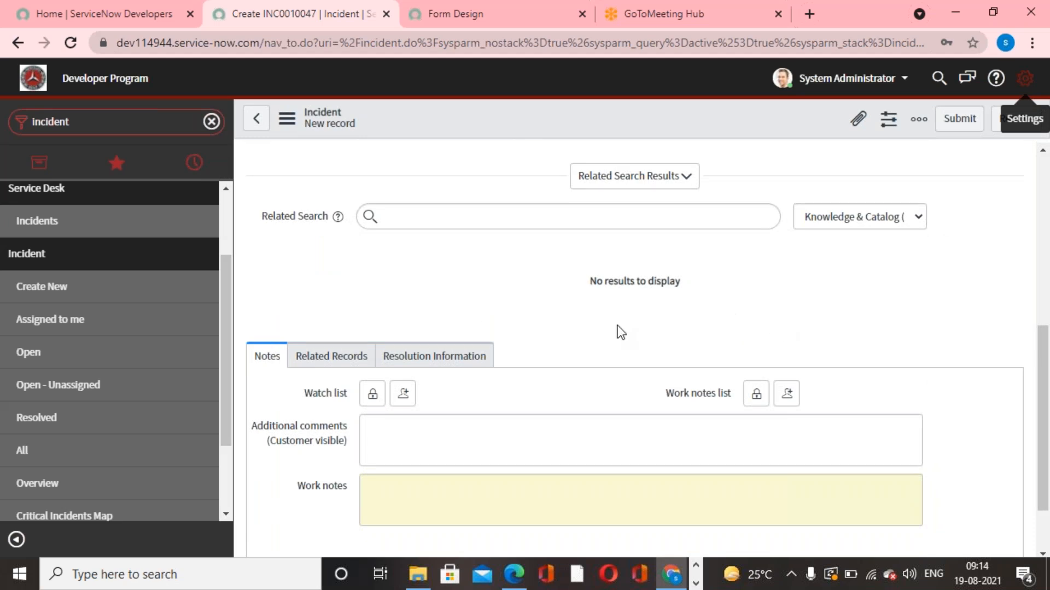
scroll(634, 363, up, 7)
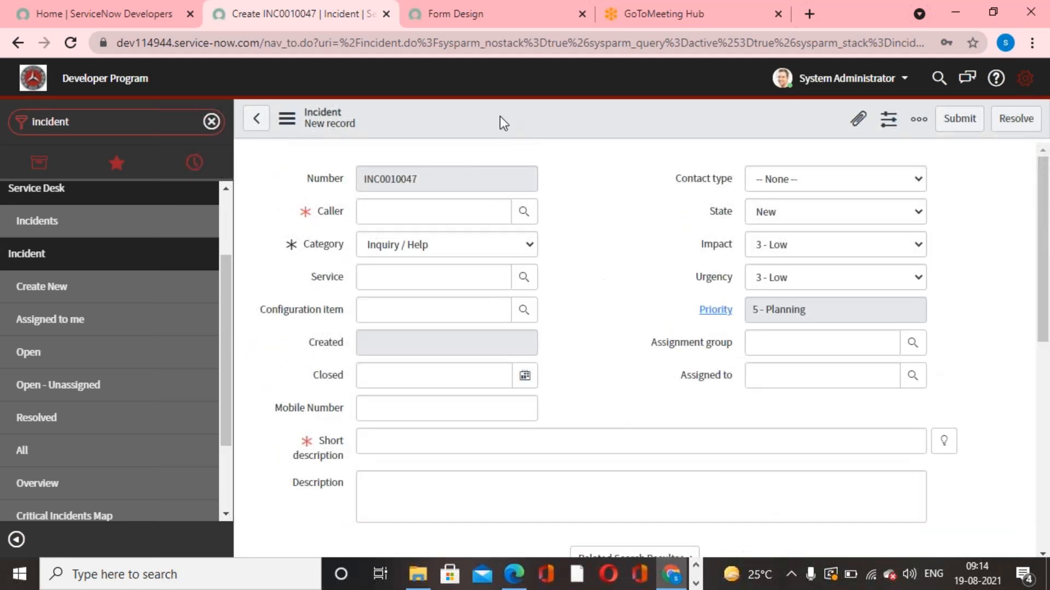
click(461, 26)
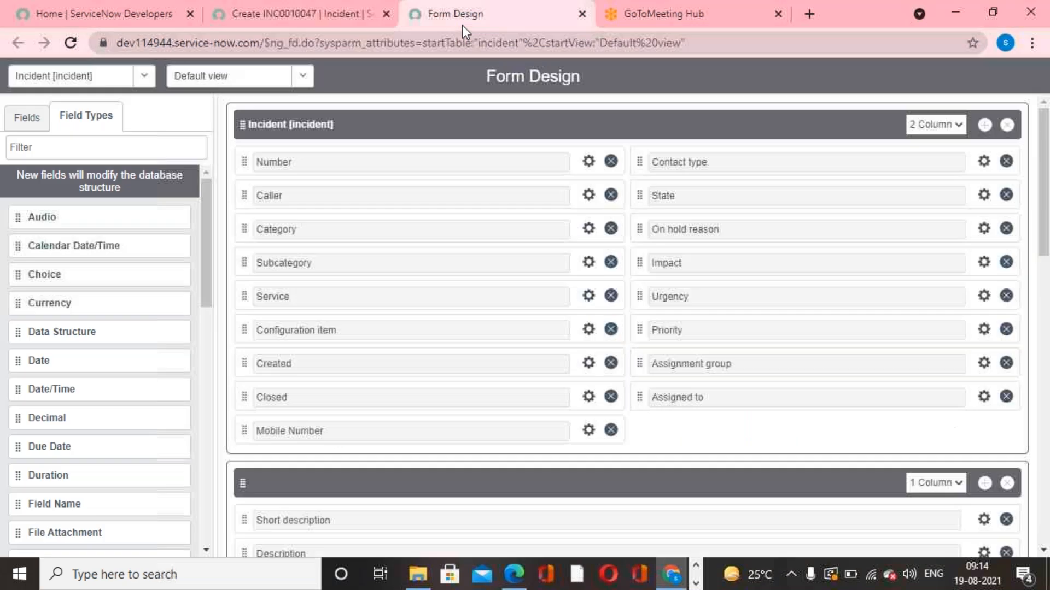
click(248, 16)
scroll(608, 470, down, 3)
scroll(608, 470, down, 1)
scroll(608, 470, up, 4)
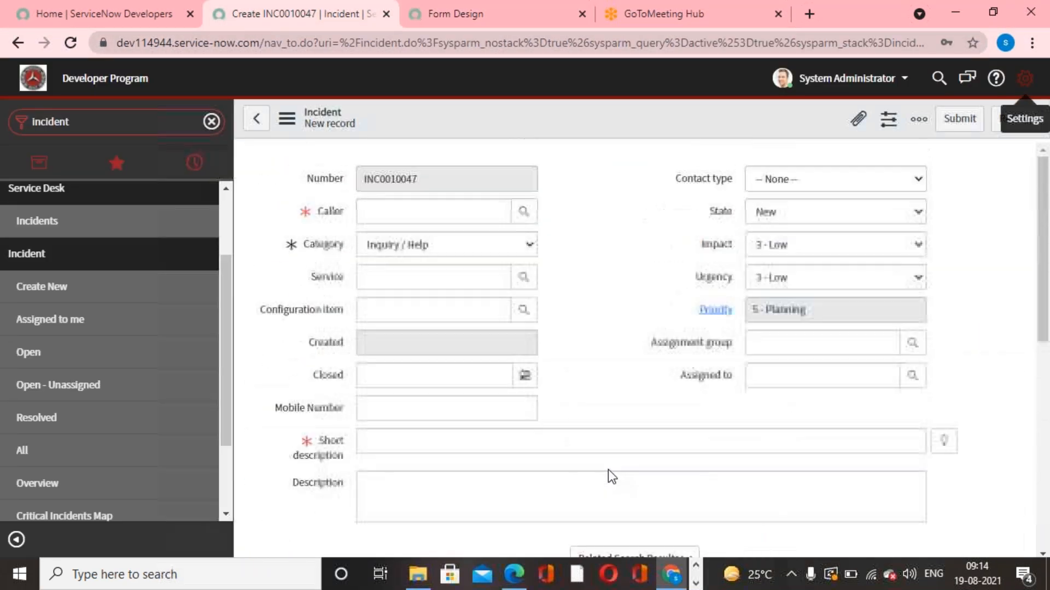
scroll(608, 471, down, 5)
scroll(608, 470, down, 3)
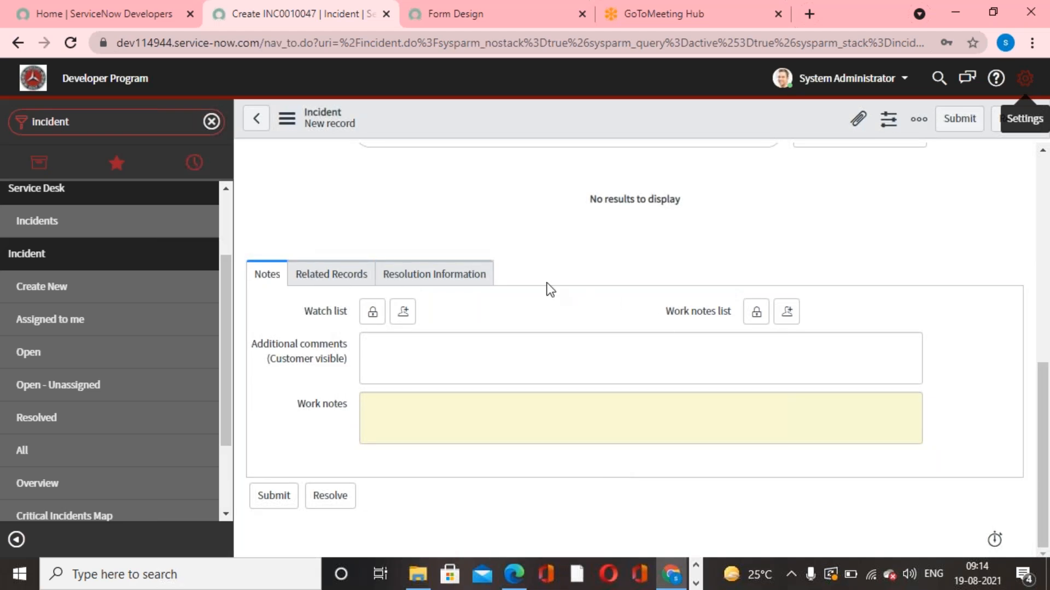
scroll(541, 386, up, 5)
scroll(542, 387, down, 3)
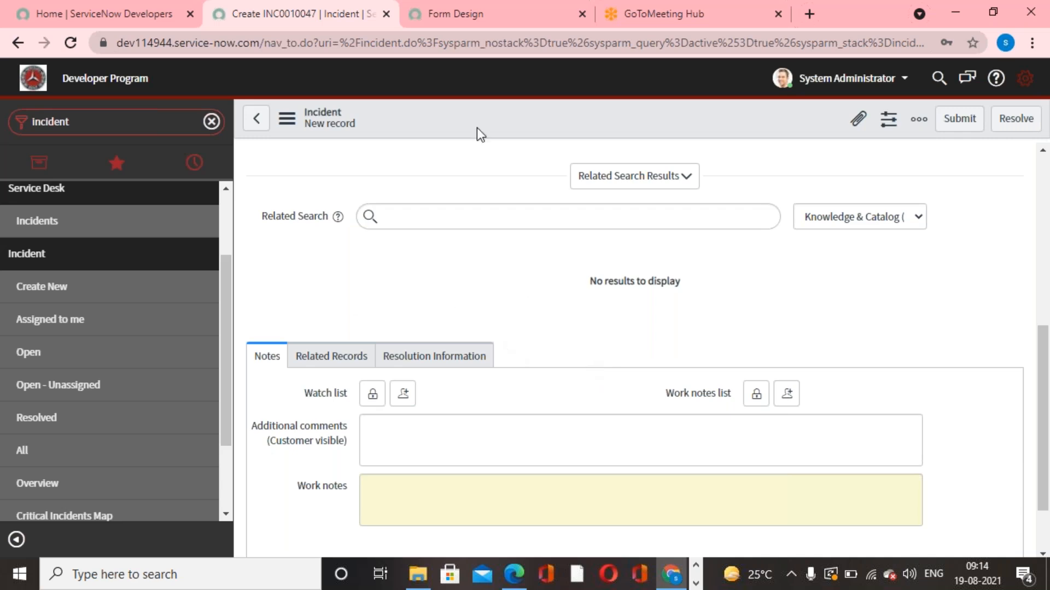
In Form Design, add a new section below the Resolution notes section at the end of the form
click(447, 24)
scroll(556, 463, down, 12)
scroll(569, 464, down, 4)
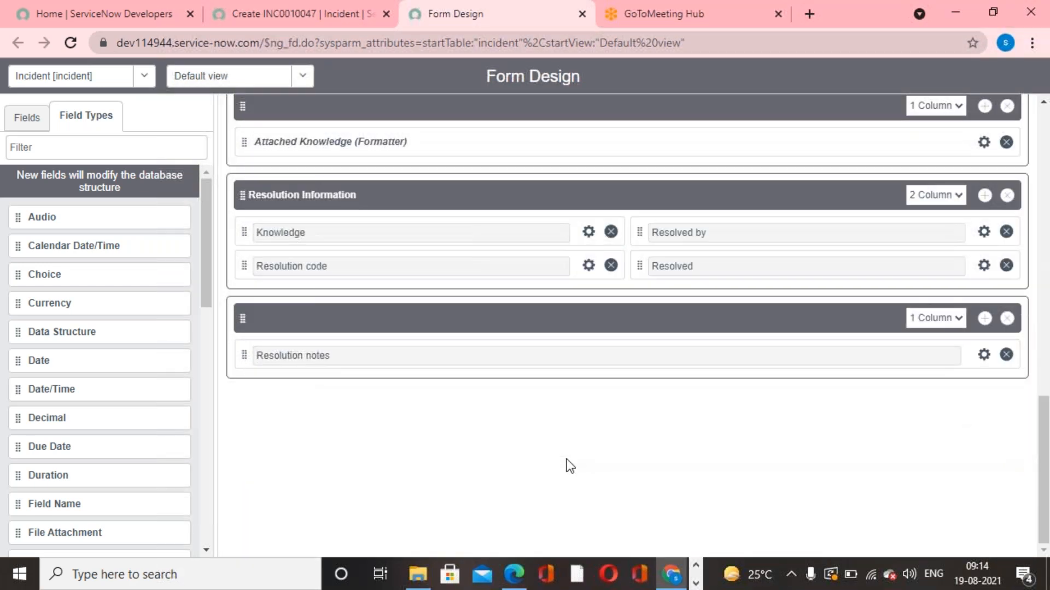
click(985, 318)
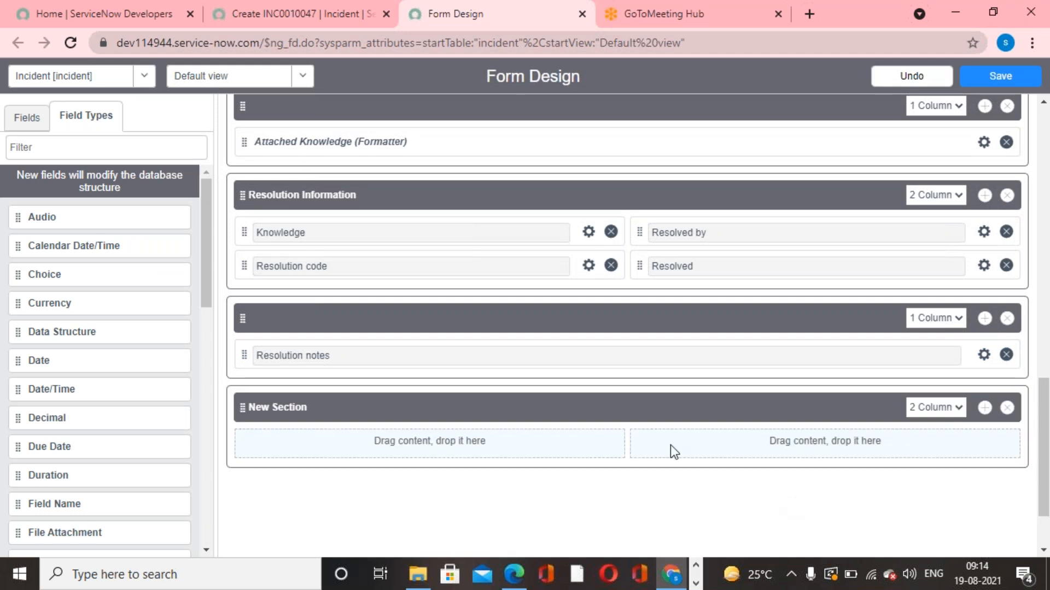
Rename the new section at the end of the form "More Info"
click(502, 409)
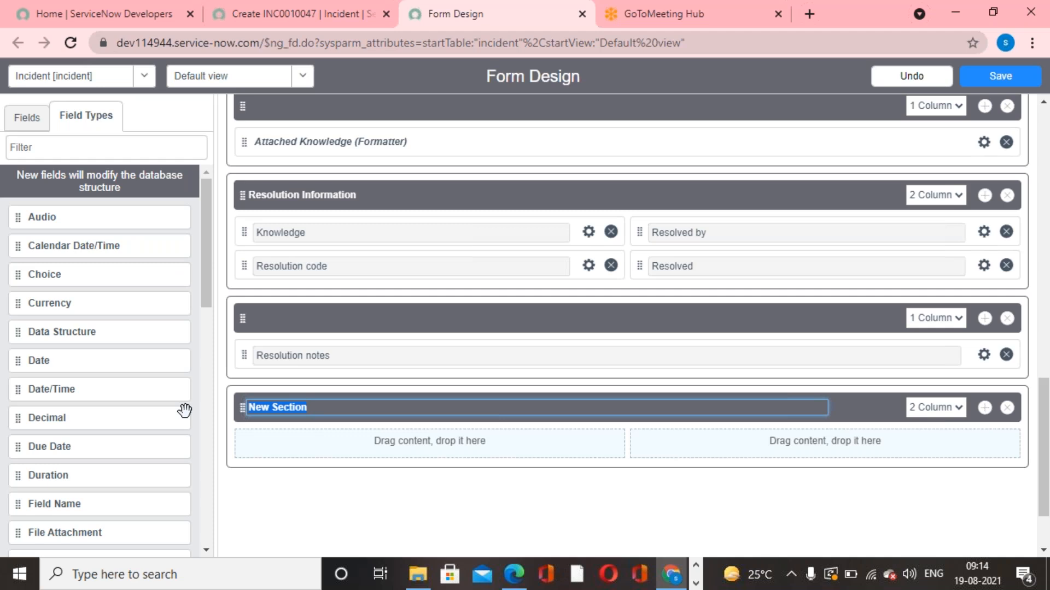
text(More Info)
scroll(65, 446, down, 5)
scroll(66, 445, up, 5)
Add the existing Closed by and Opened by fields to More Info's first column and Severity to its second, and save the design
click(33, 125)
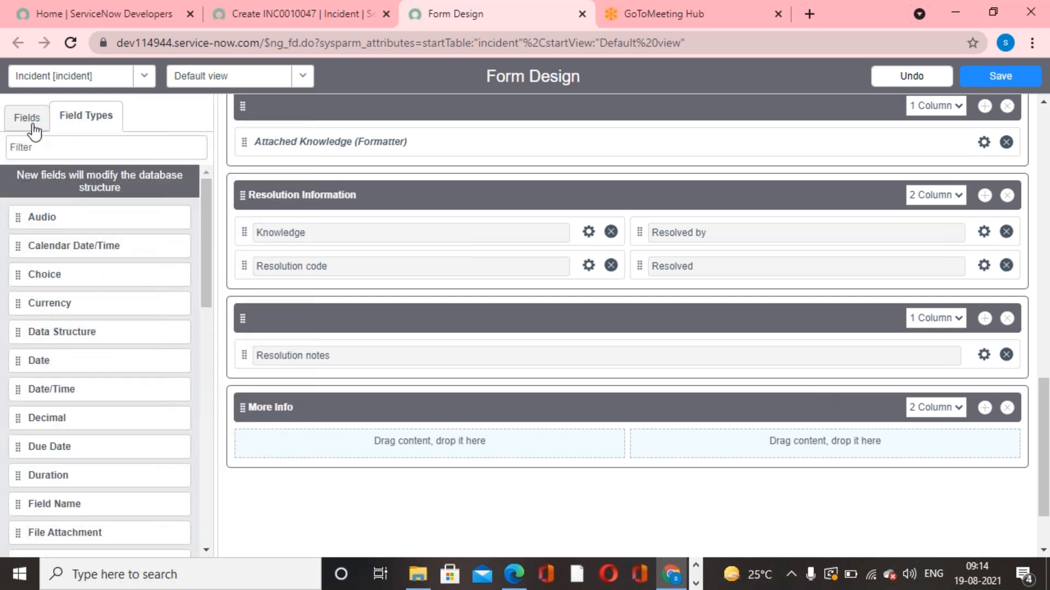
scroll(82, 471, down, 1)
scroll(82, 472, down, 3)
drag(19, 356, 293, 457)
scroll(121, 425, up, 5)
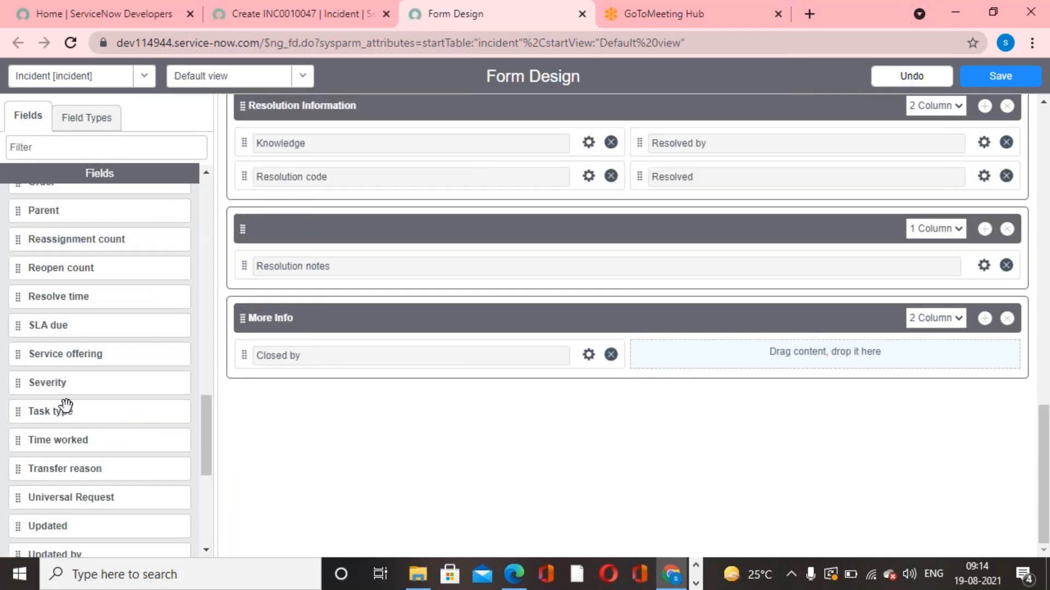
drag(19, 381, 704, 358)
scroll(87, 441, up, 3)
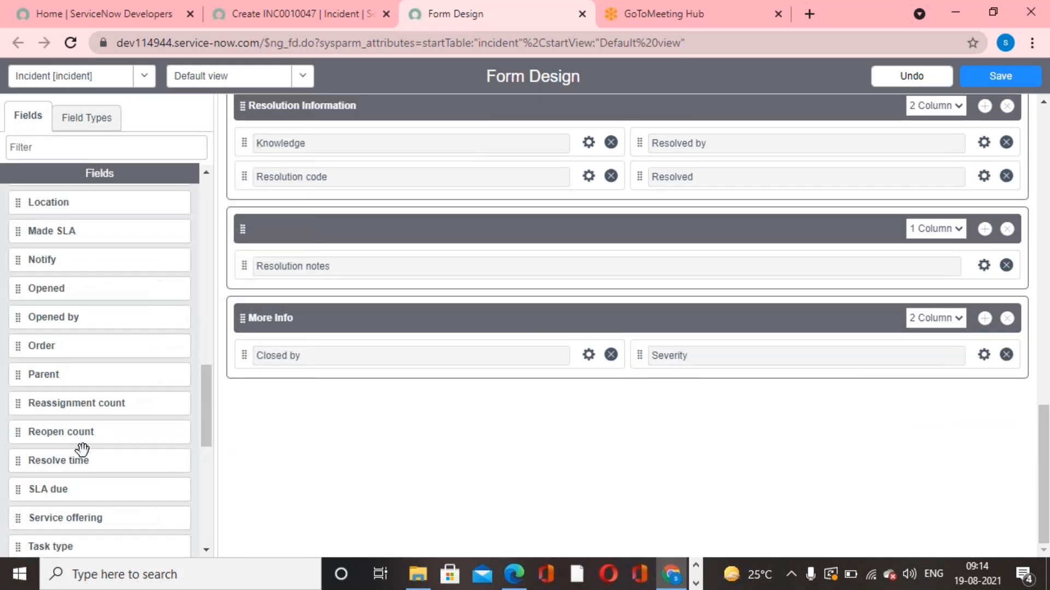
drag(53, 317, 301, 362)
scroll(363, 447, up, 15)
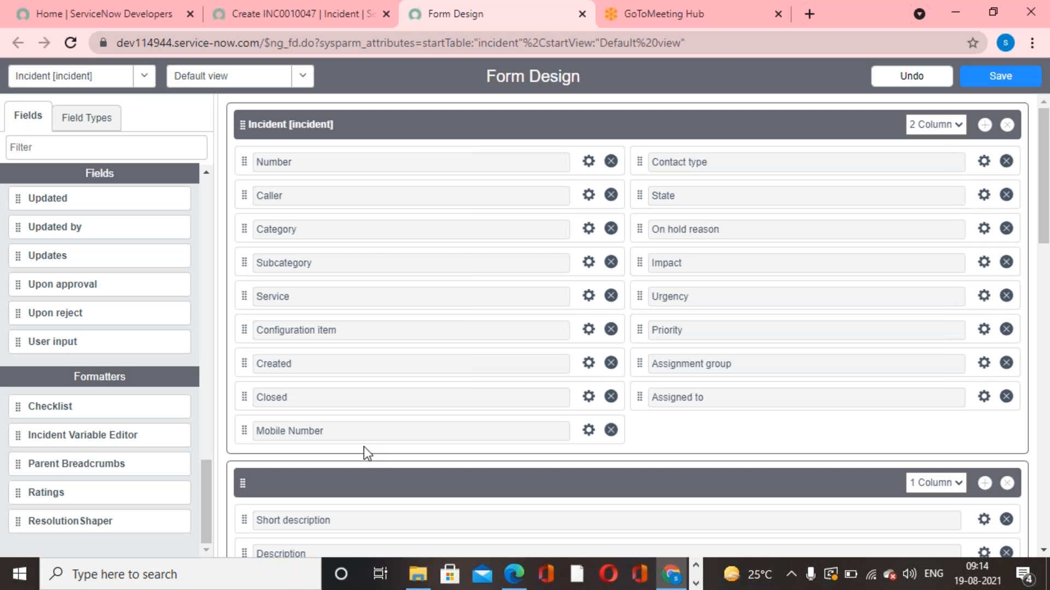
click(1021, 80)
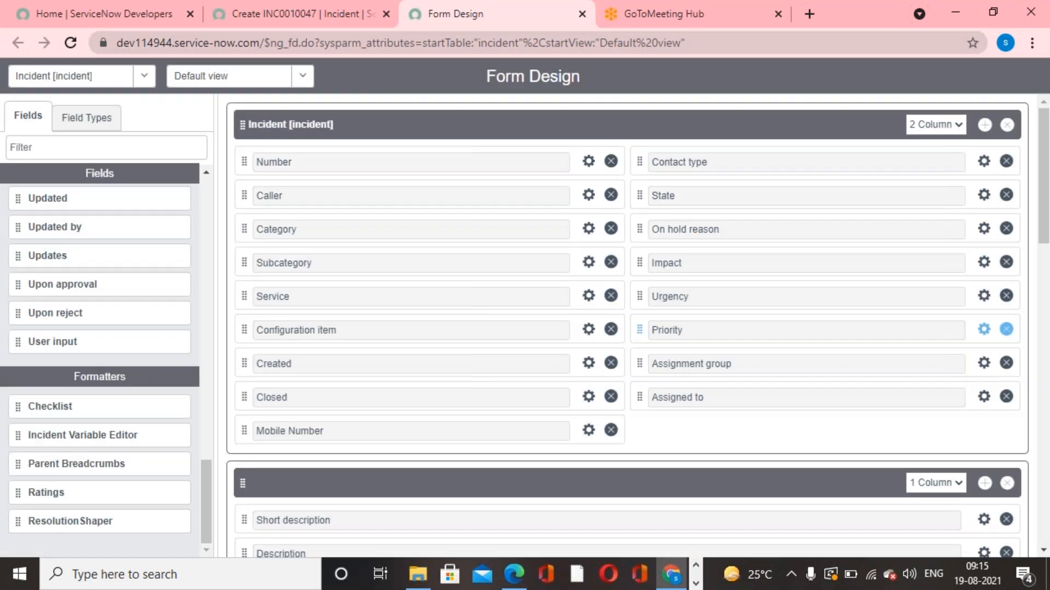
Reload the new incident form and check the fields in its More Info section
click(247, 14)
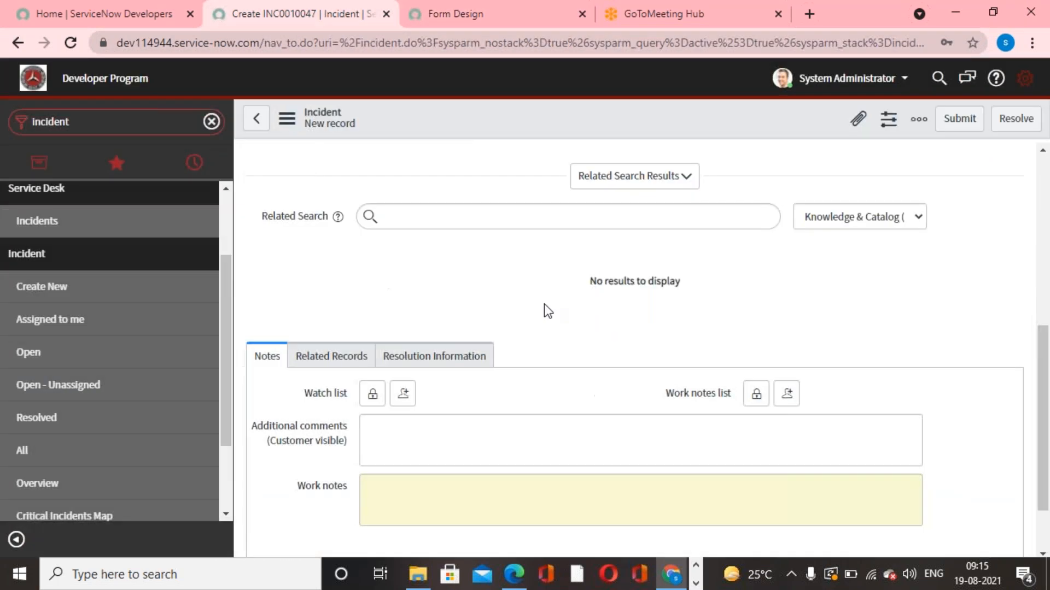
right_click(547, 122)
click(596, 263)
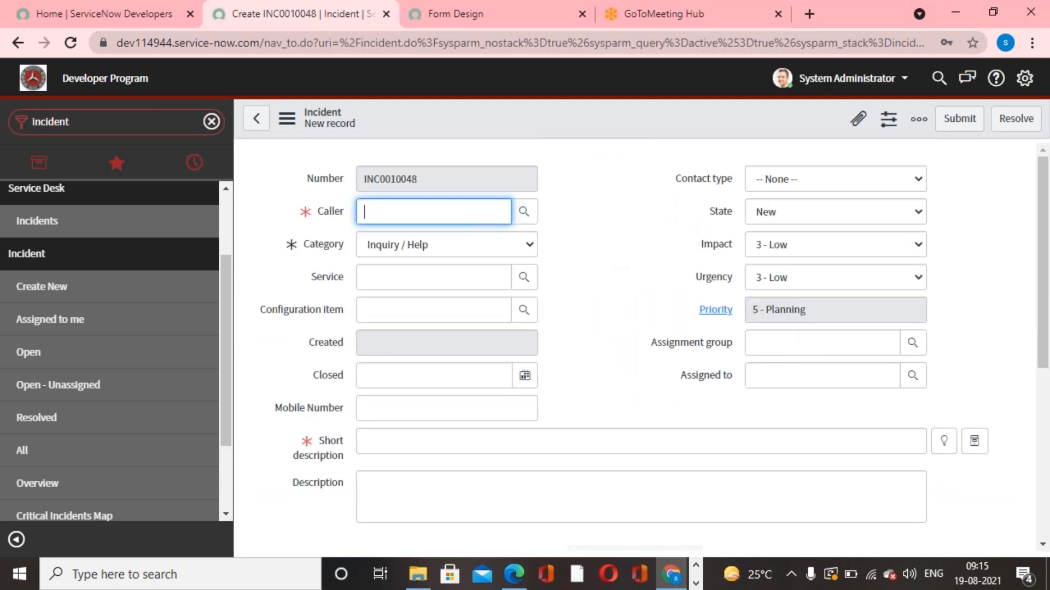
scroll(549, 317, down, 2)
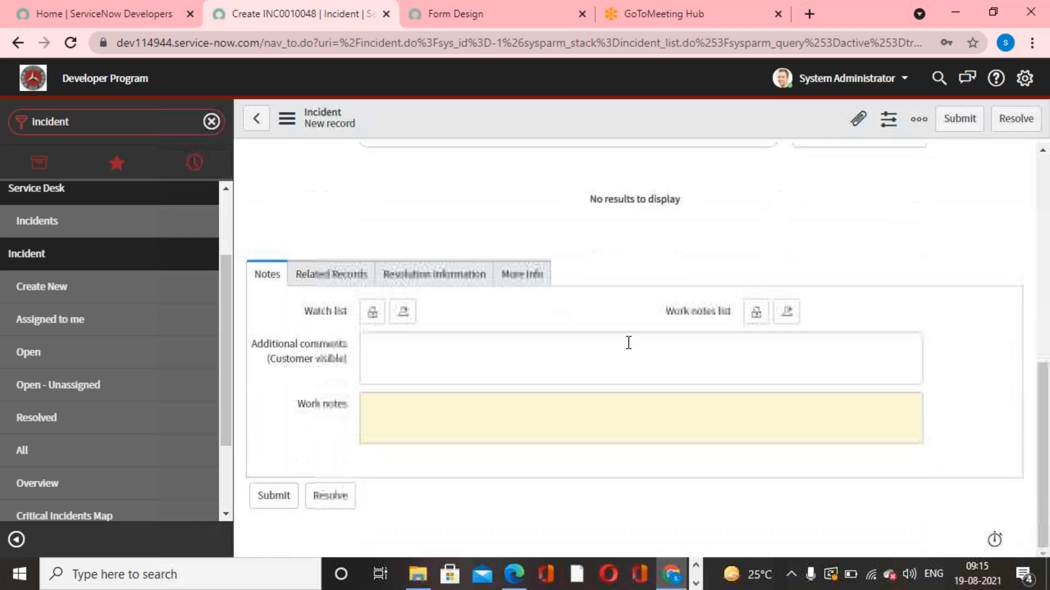
click(522, 273)
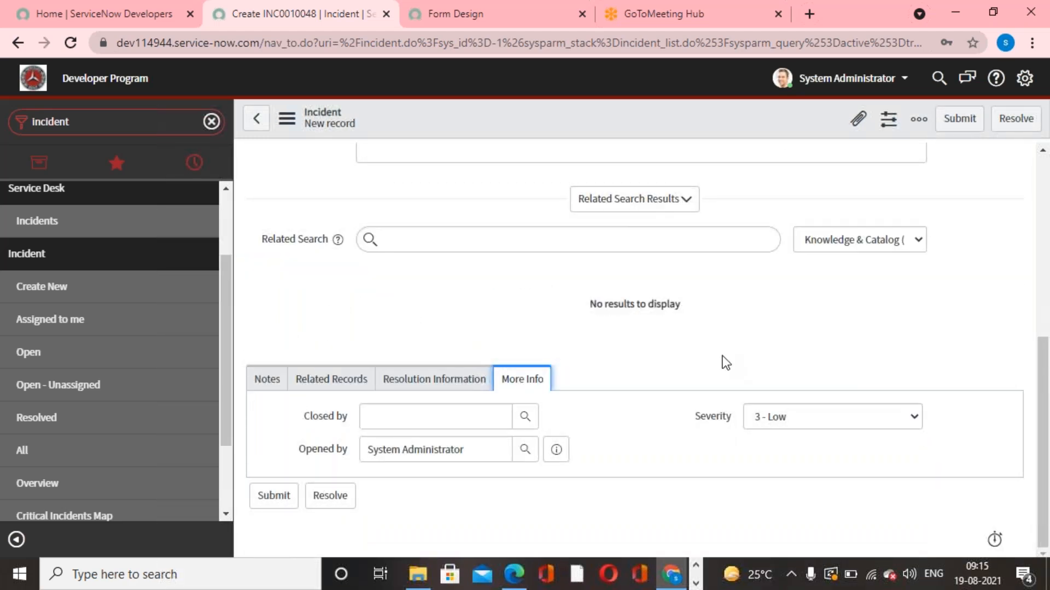
scroll(722, 357, up, 2)
scroll(722, 358, down, 2)
In Form Design, move the More Info section up between the Notes sections and Related Records
click(517, 19)
scroll(561, 402, down, 12)
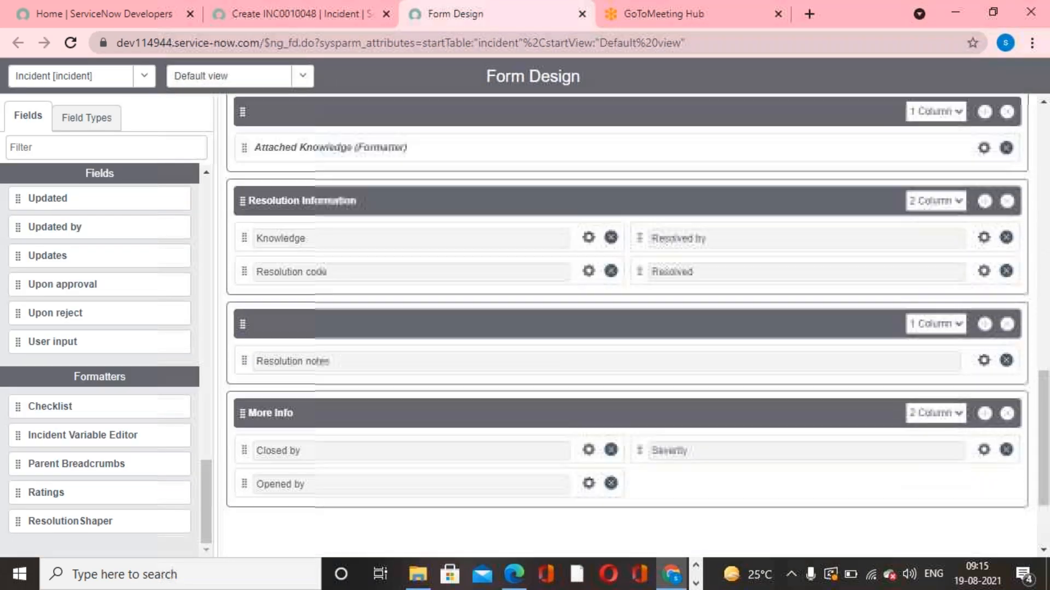
click(249, 327)
key(Return)
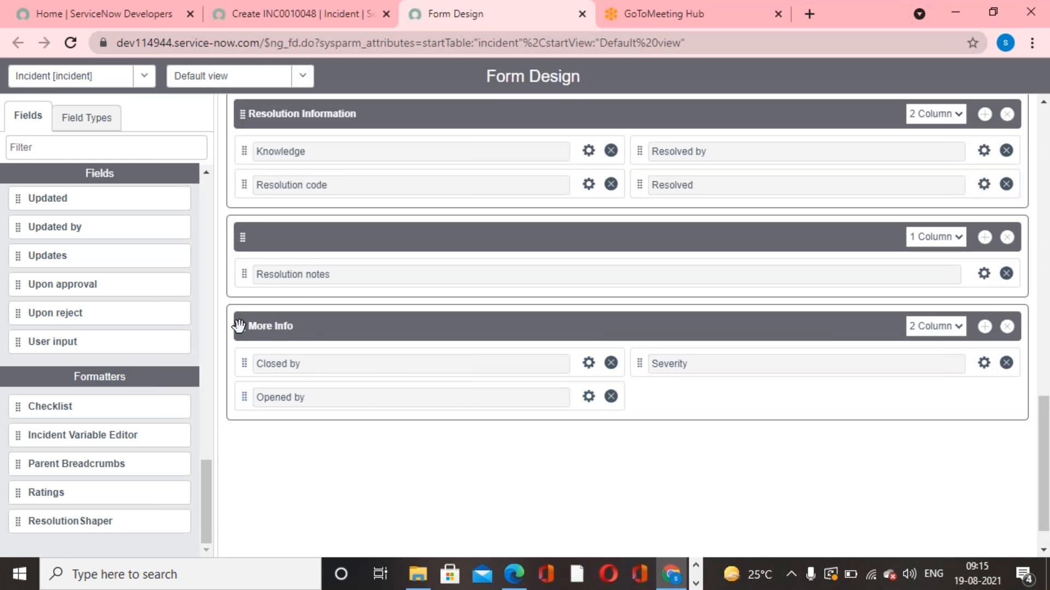
drag(239, 327, 252, 453)
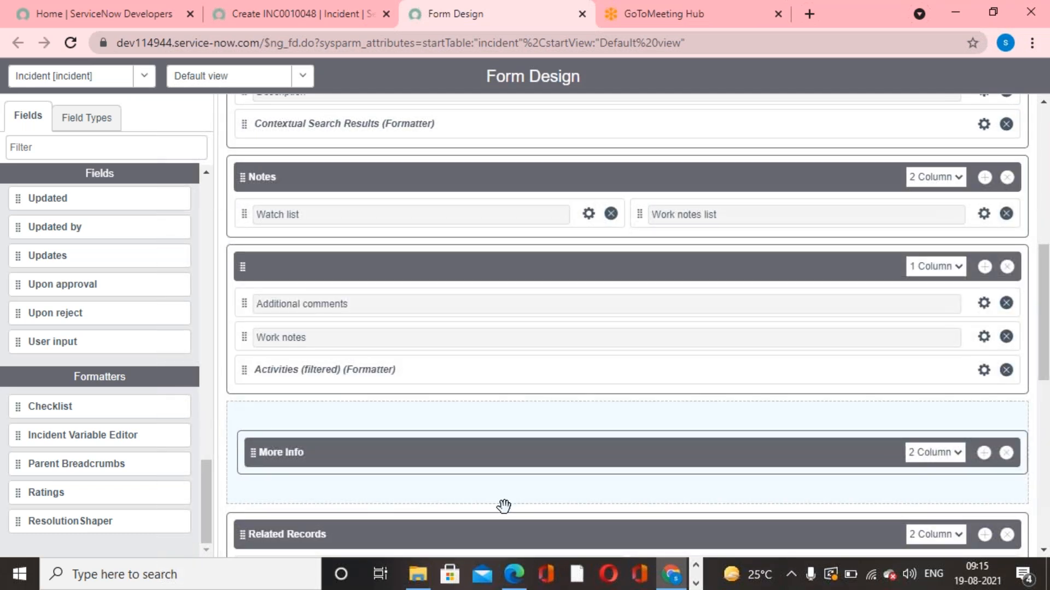
scroll(580, 520, up, 10)
scroll(580, 520, down, 6)
scroll(582, 514, down, 5)
scroll(581, 513, up, 3)
scroll(581, 514, up, 3)
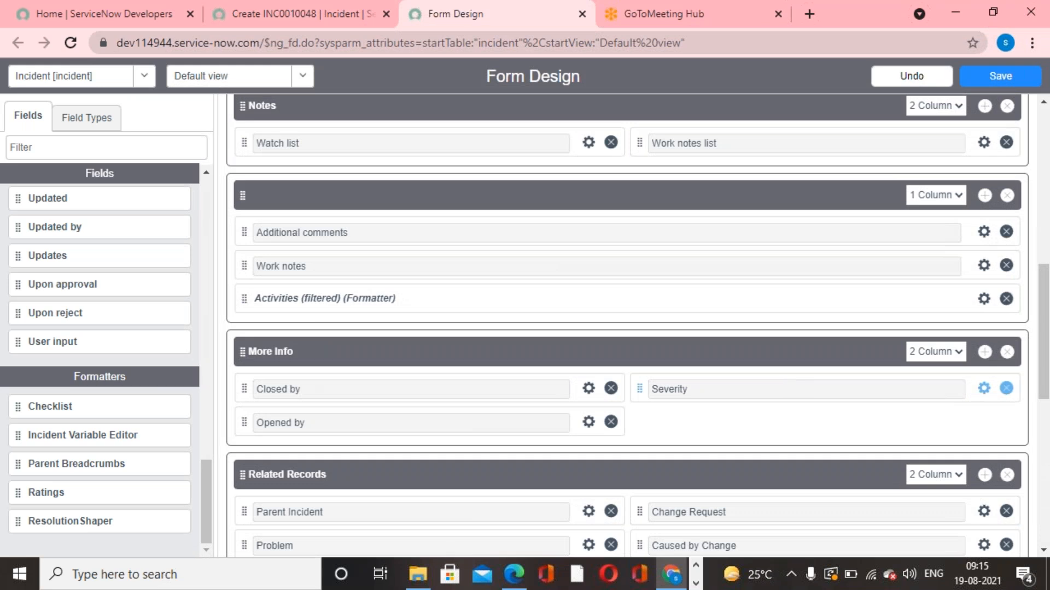
Remove the Opened by field from the More Info section and save the form design
click(612, 423)
scroll(886, 277, up, 6)
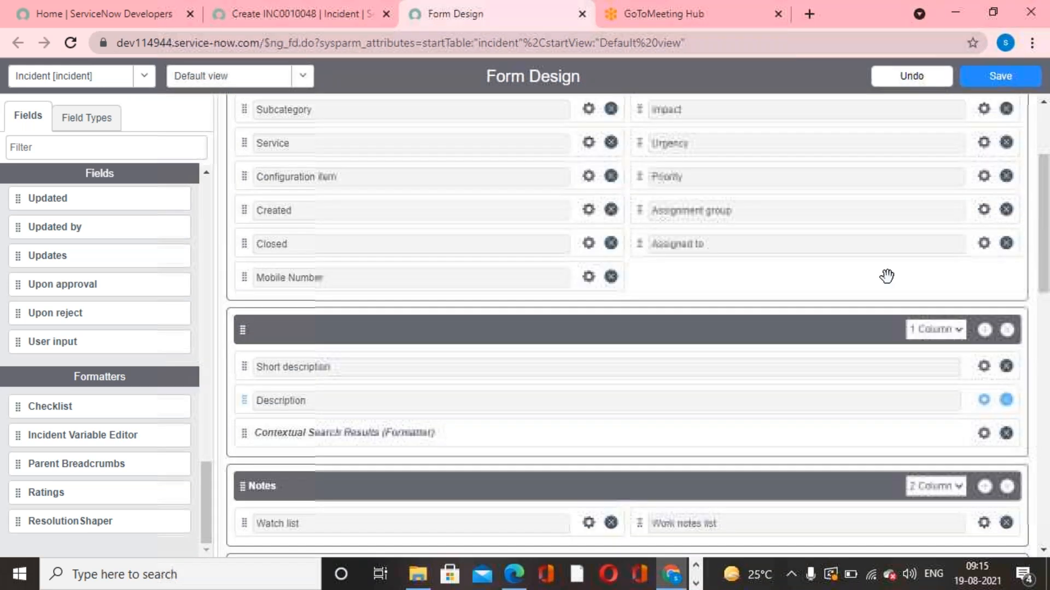
click(1002, 77)
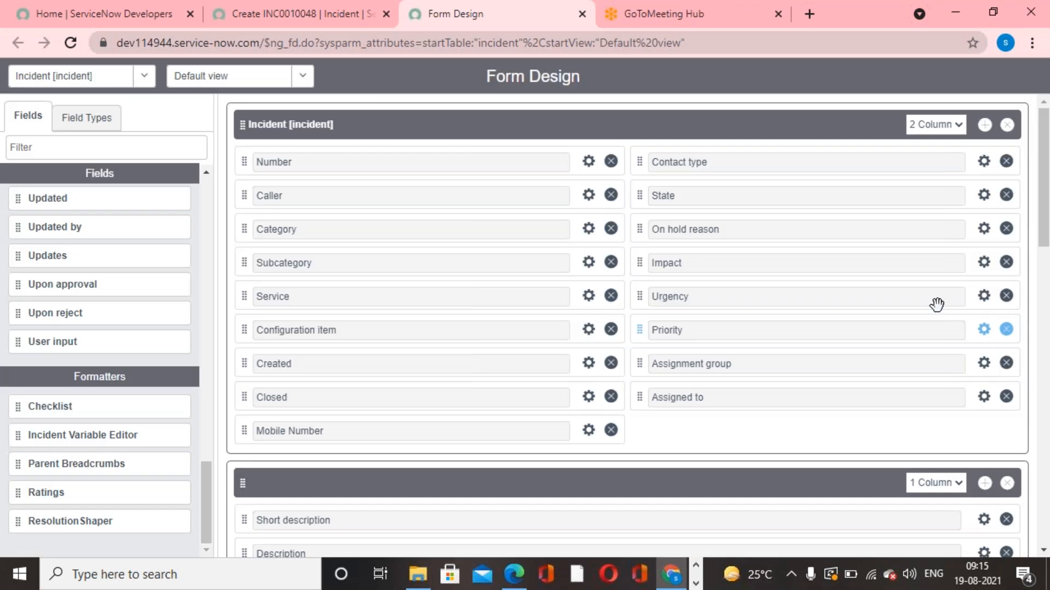
Reload the incident form and check the order and contents of its tabbed sections after the move
click(281, 16)
right_click(538, 121)
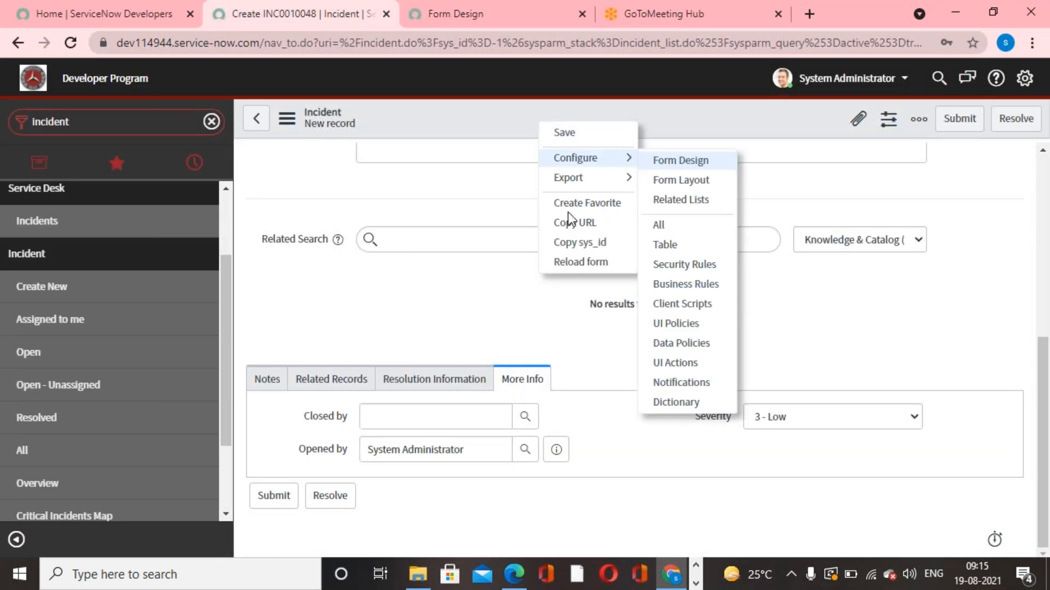
click(583, 260)
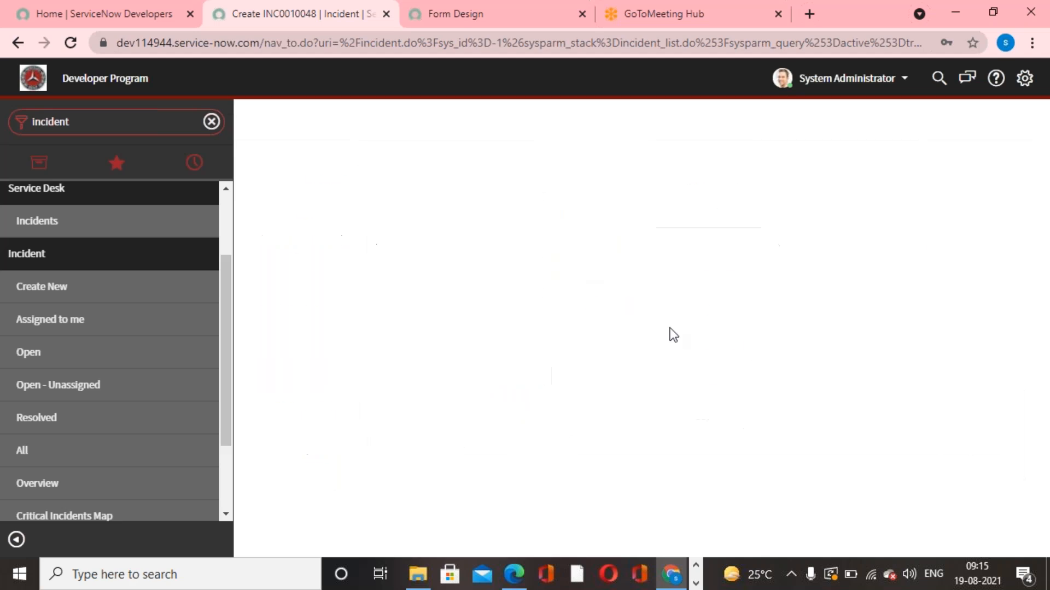
scroll(609, 367, down, 5)
scroll(350, 366, down, 2)
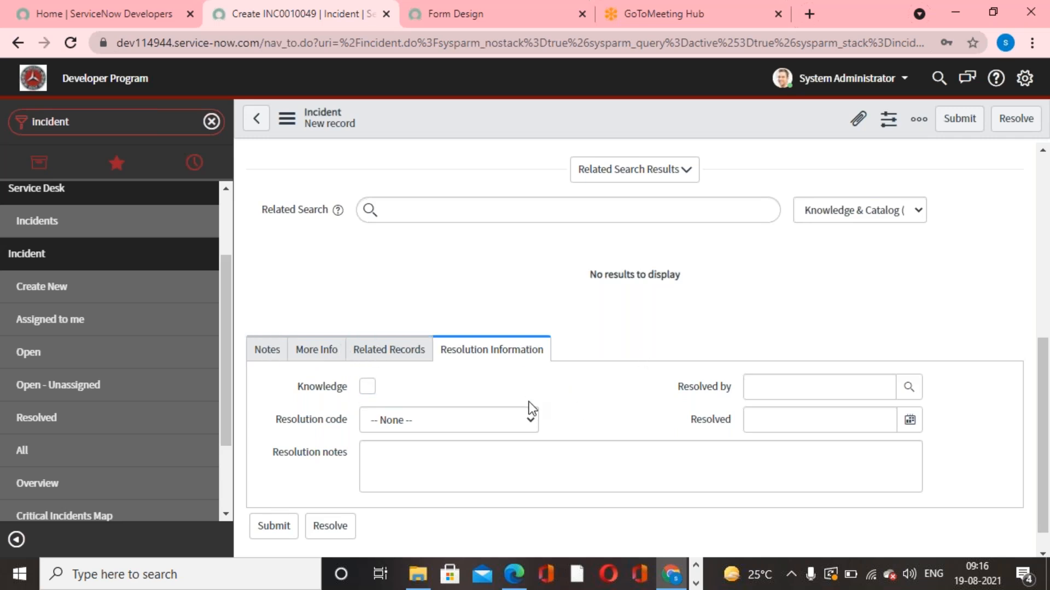
In Form Design, delete the whole More Info section and save the design
click(477, 24)
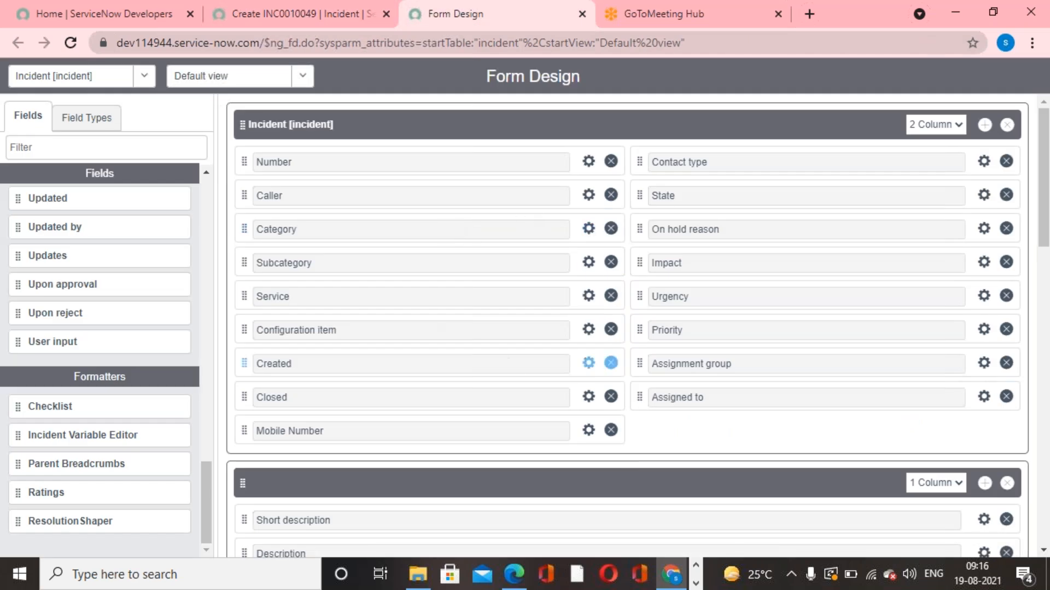
scroll(511, 365, down, 5)
scroll(510, 365, down, 4)
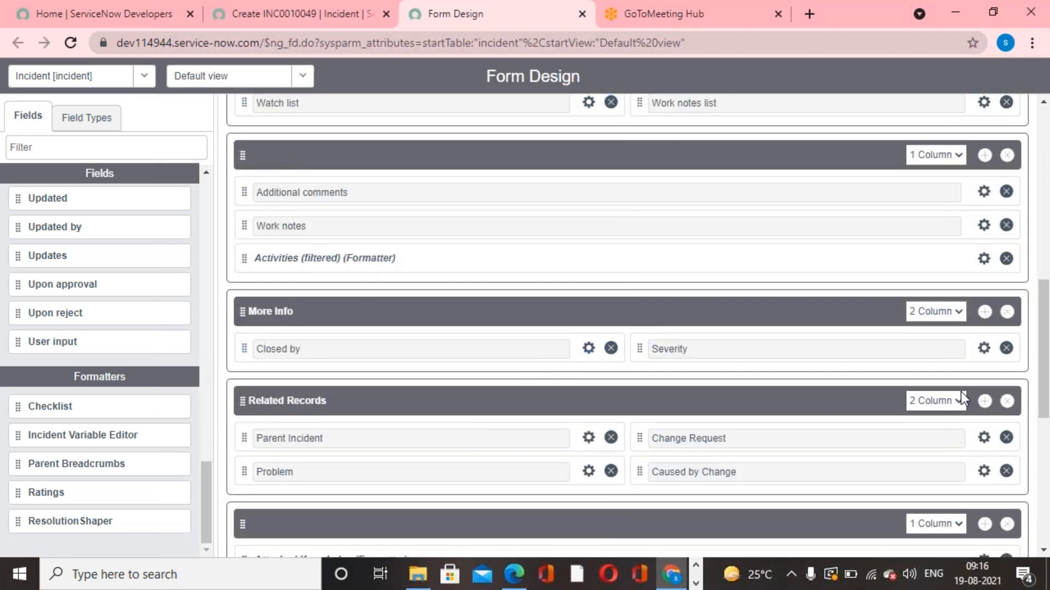
click(1006, 312)
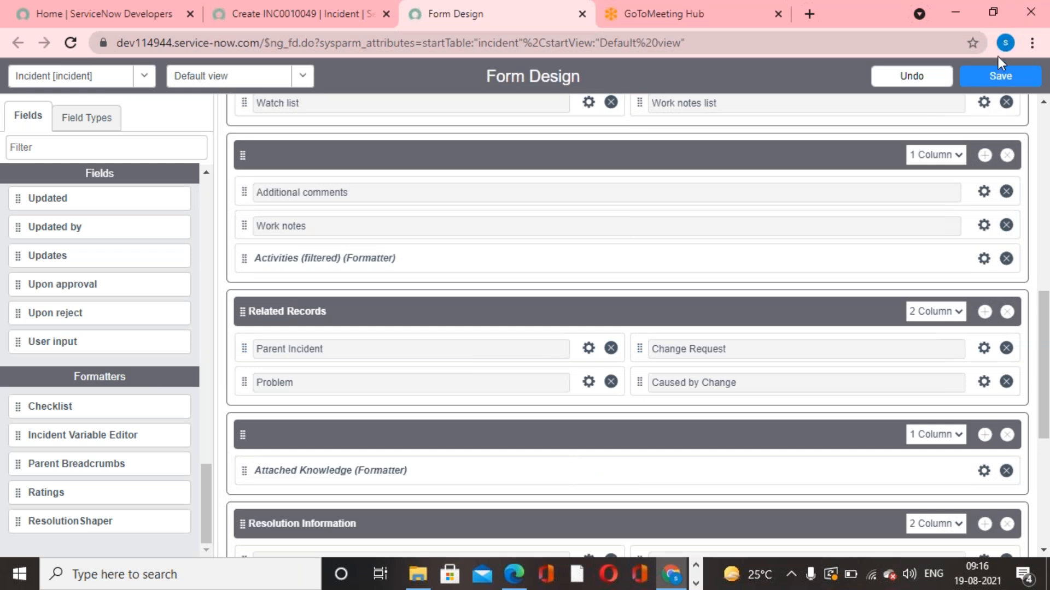
click(999, 78)
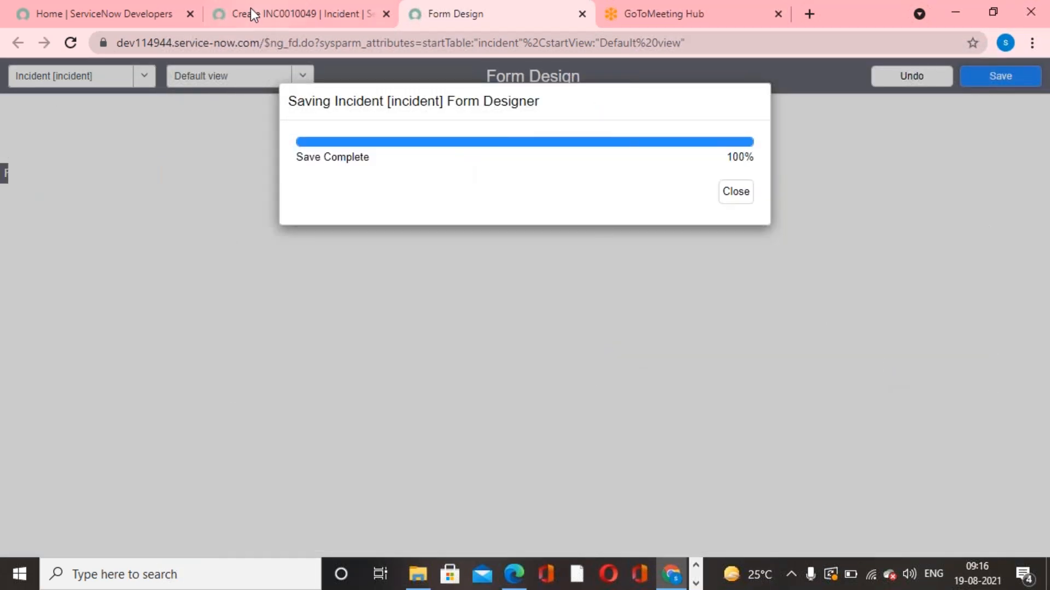
Reload the incident form and check its main fields and remaining tabbed sections after the section's deletion
click(258, 14)
right_click(577, 117)
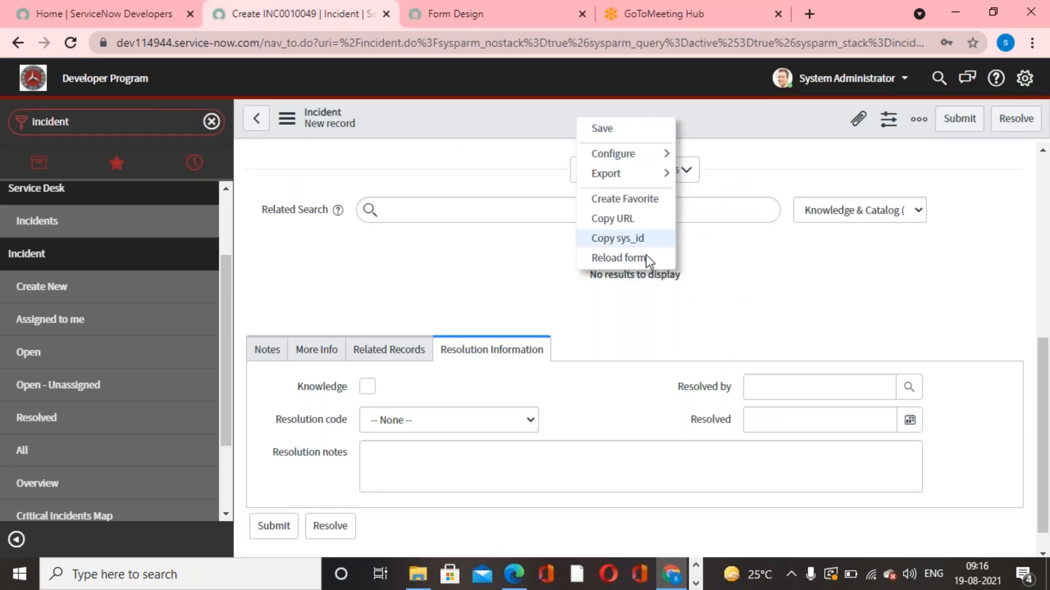
click(647, 259)
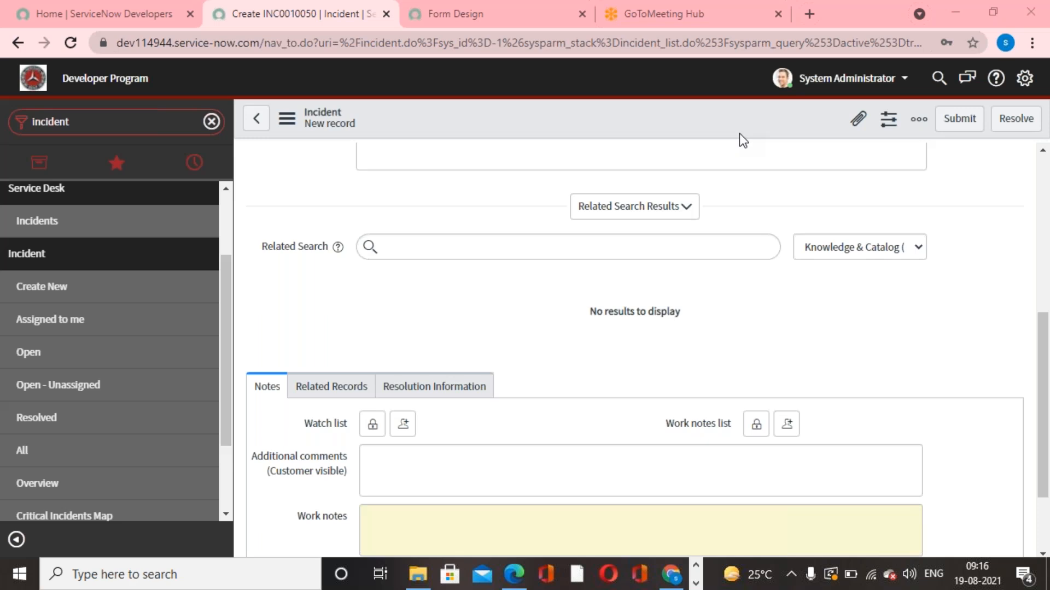
scroll(582, 376, down, 2)
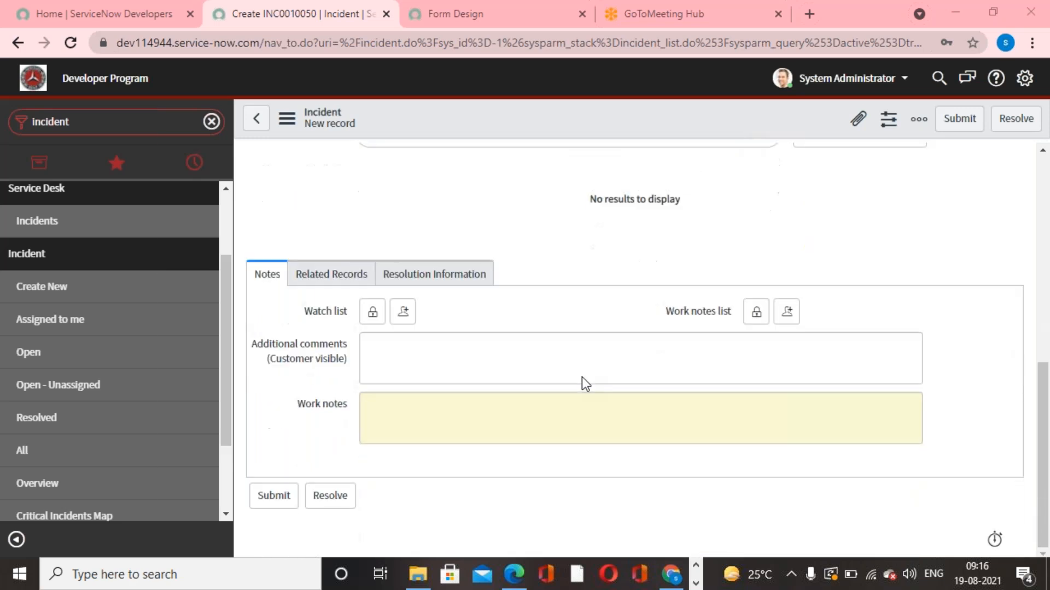
scroll(582, 376, up, 8)
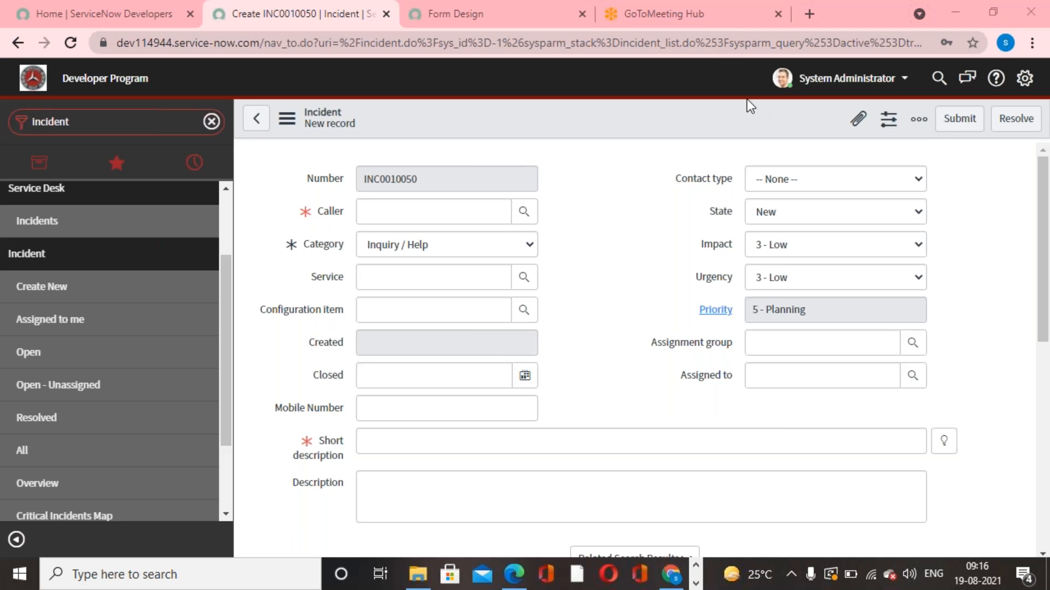
scroll(581, 408, down, 8)
Switch to the Service Now LIVE First Edition PDF, view the sample incident form, and return to the ServiceNow incident form
click(525, 571)
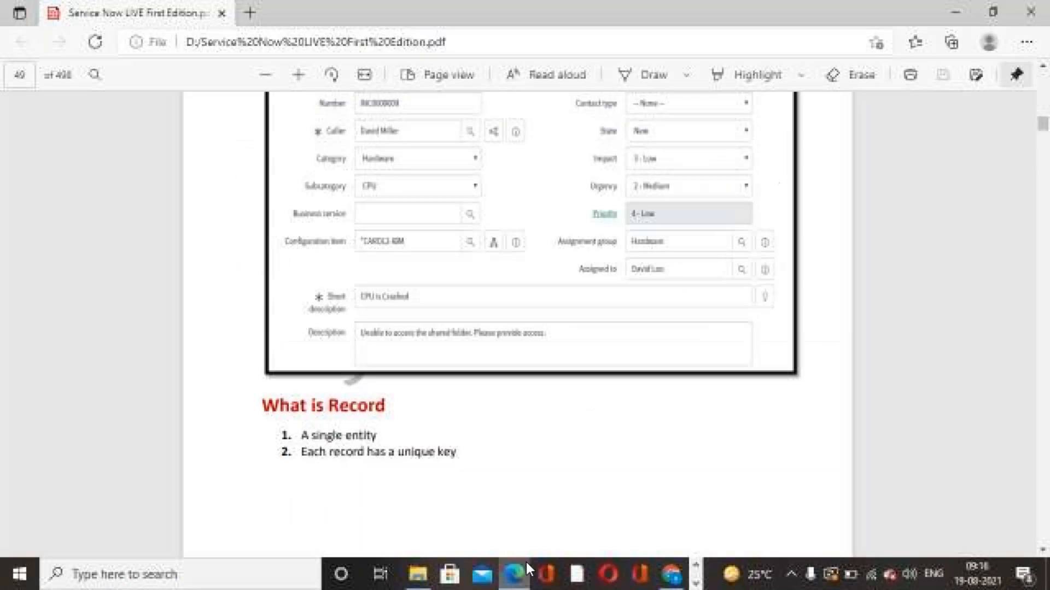
scroll(655, 464, down, 5)
scroll(660, 473, up, 7)
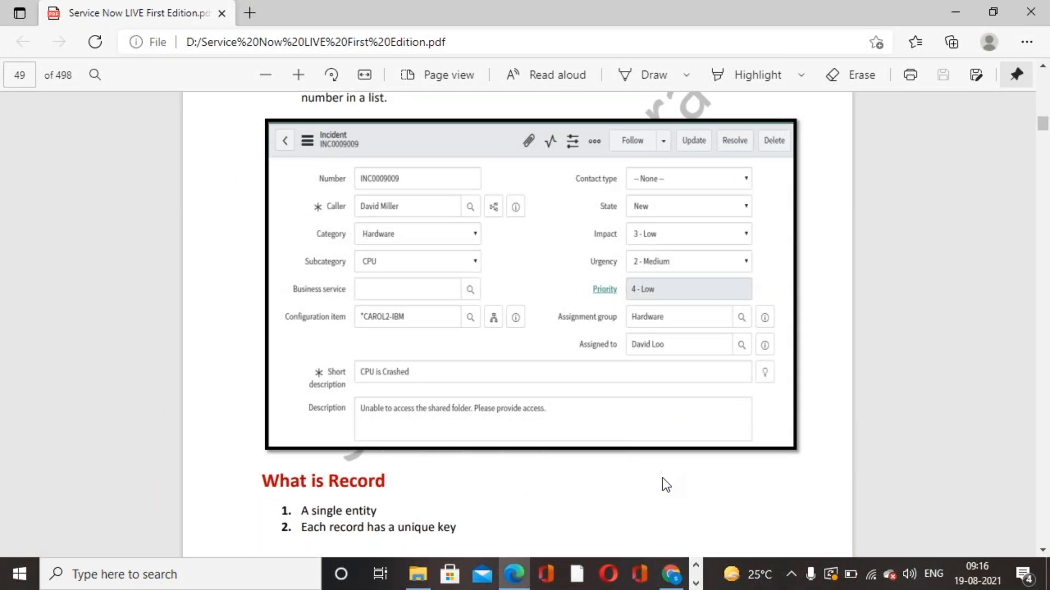
click(673, 574)
scroll(697, 432, up, 8)
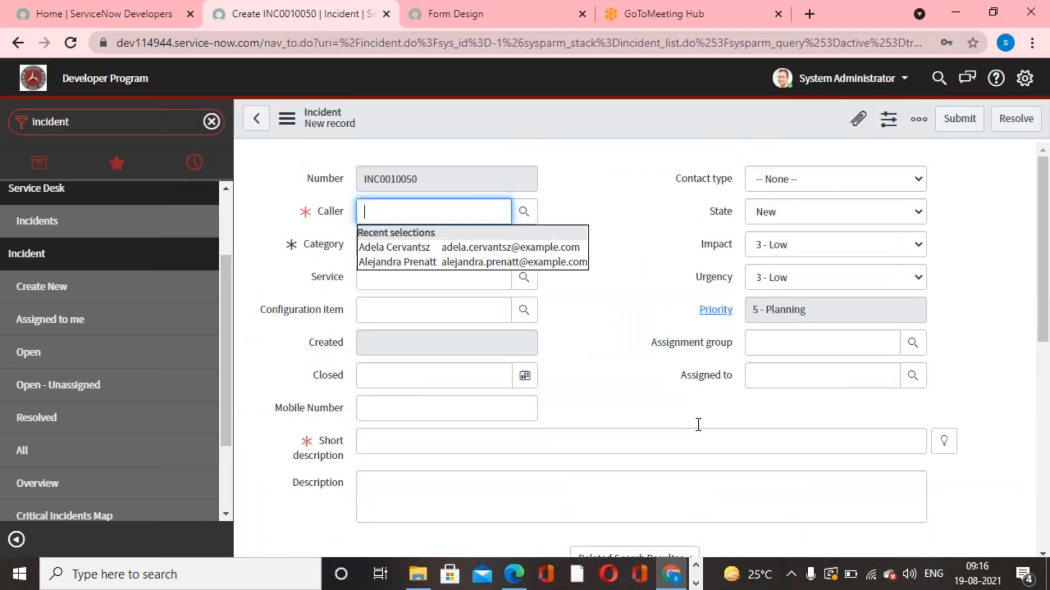
Dismiss the caller suggestions and open a fresh, blank incident record
click(621, 388)
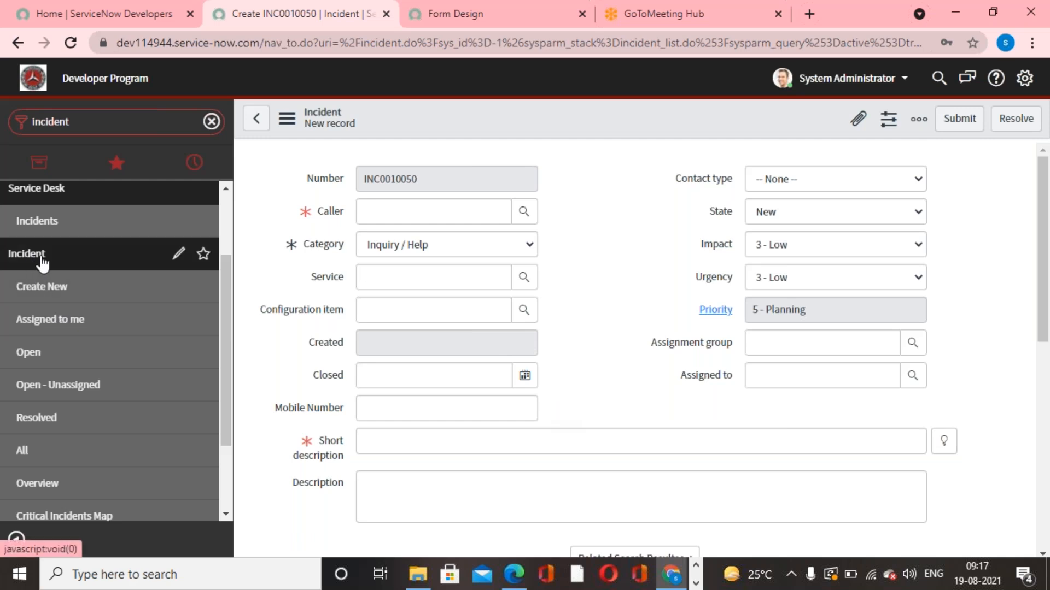
click(66, 290)
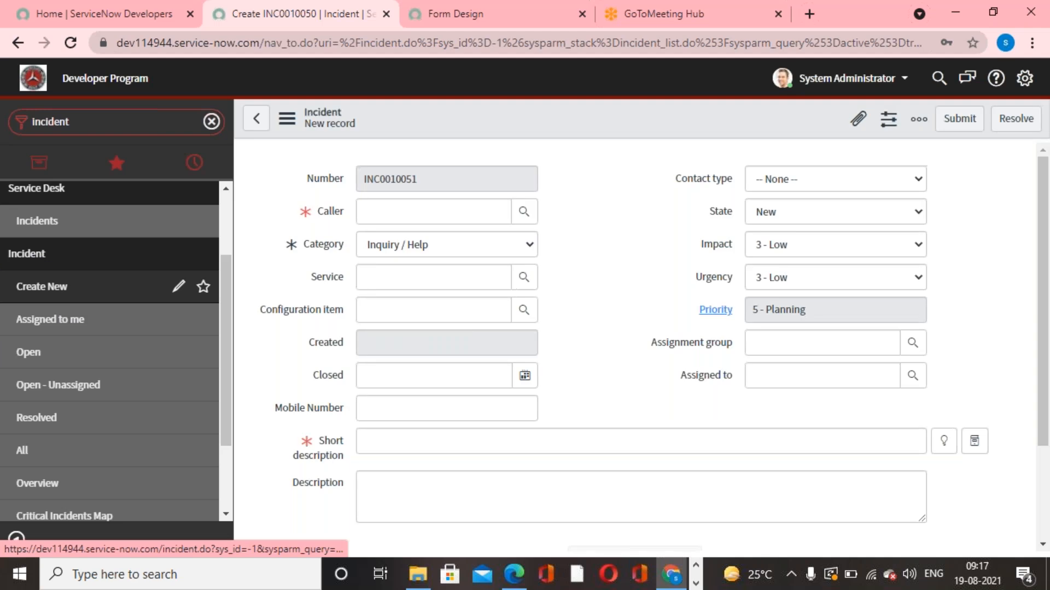
click(648, 292)
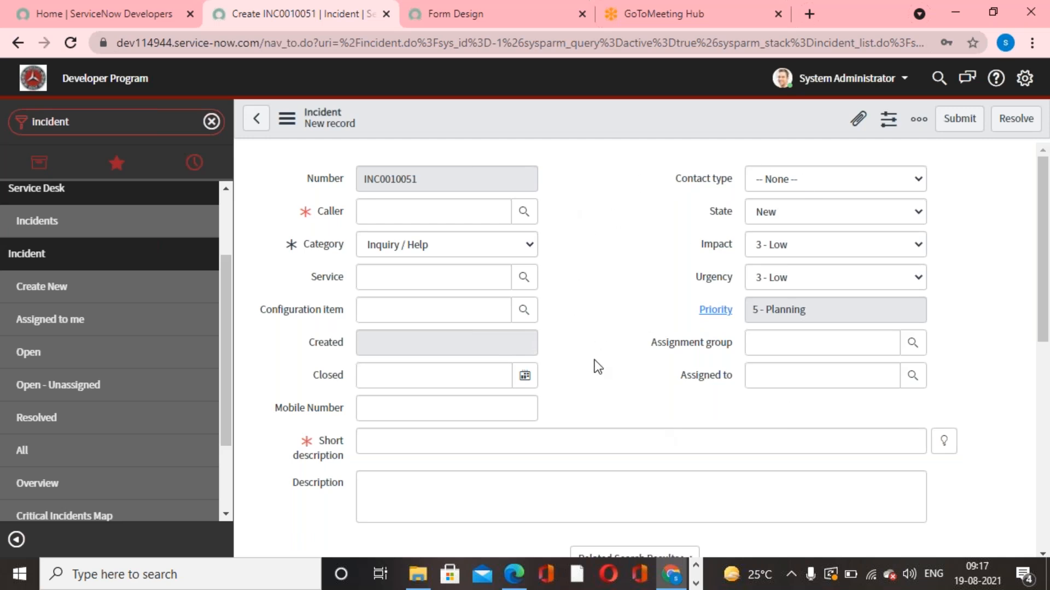
In Form Design, add an Annotation from the field types beneath Mobile Number in the Incident section
click(552, 22)
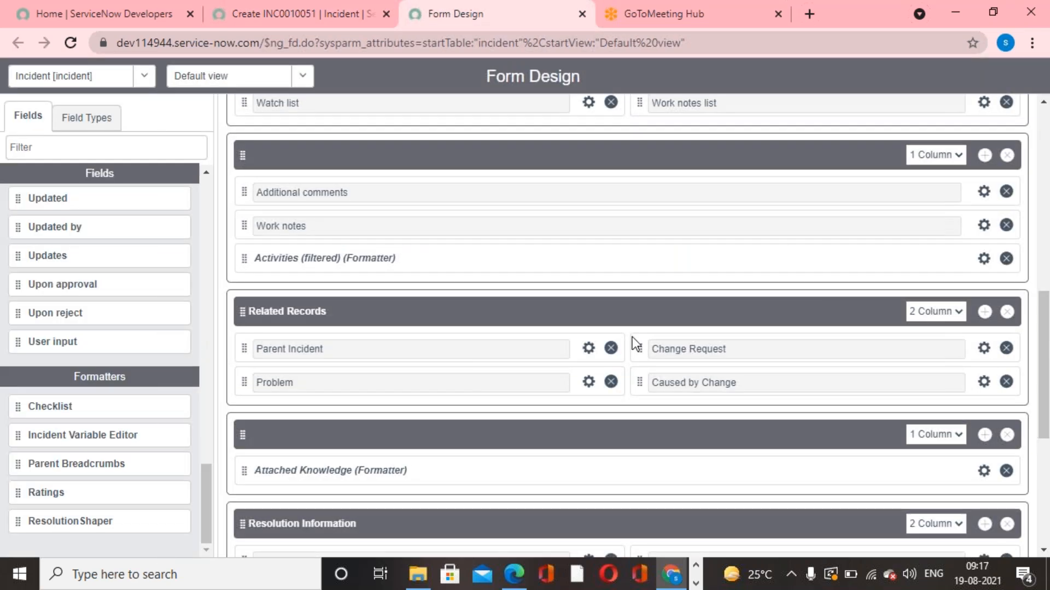
click(94, 120)
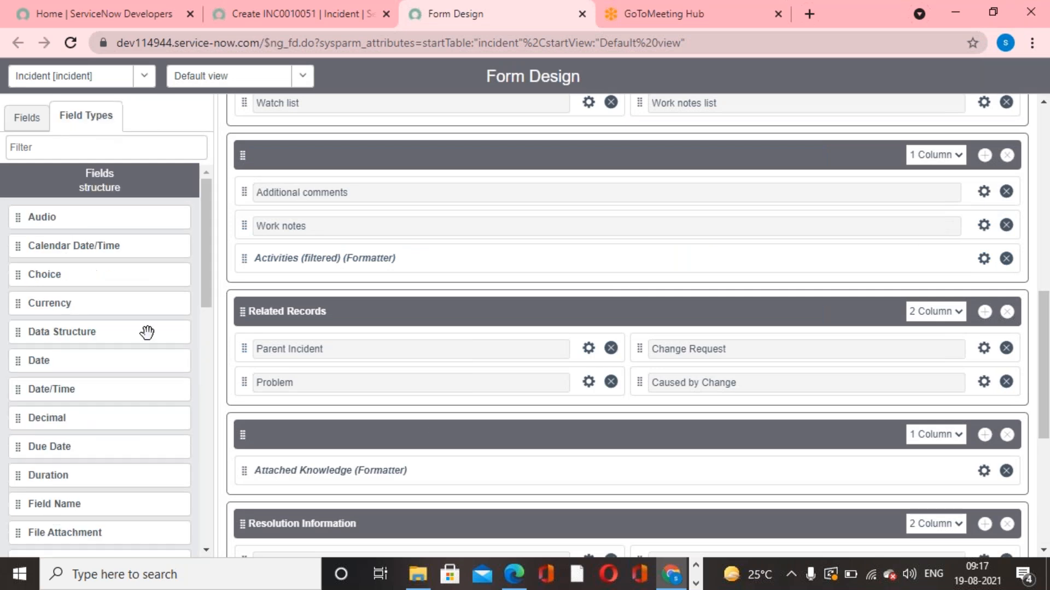
drag(205, 254, 183, 485)
scroll(676, 461, up, 10)
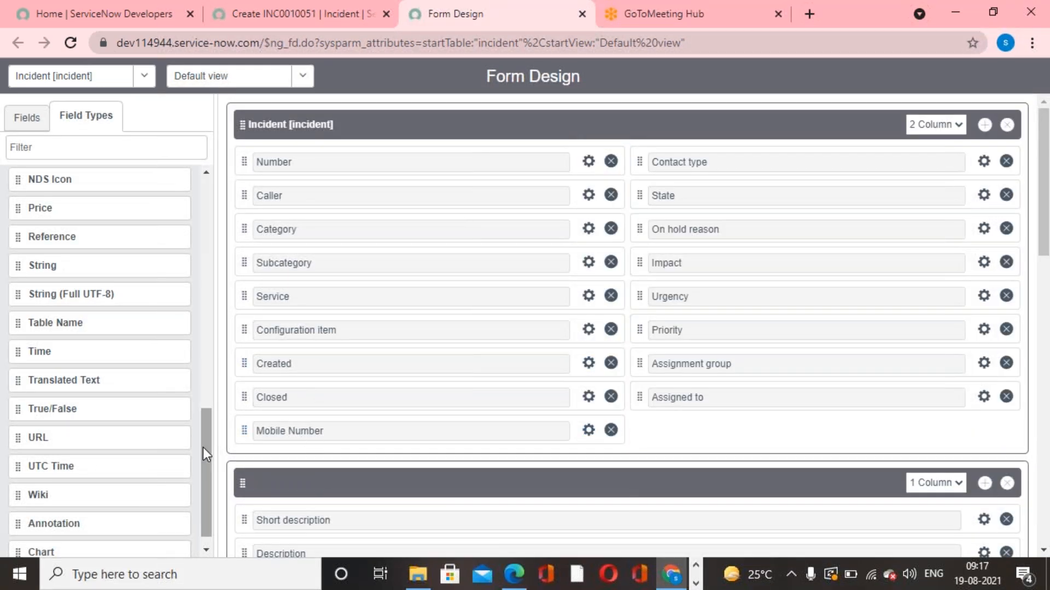
drag(204, 450, 203, 504)
mouse_move(19, 507)
mouse_down()
mouse_move(189, 489)
mouse_move(263, 452)
mouse_move(264, 438)
mouse_move(262, 457)
mouse_move(378, 471)
mouse_up()
scroll(586, 307, down, 3)
Set the annotation to Info Box Blue with the text "Please fill all mandatory fields" and save the design
click(586, 299)
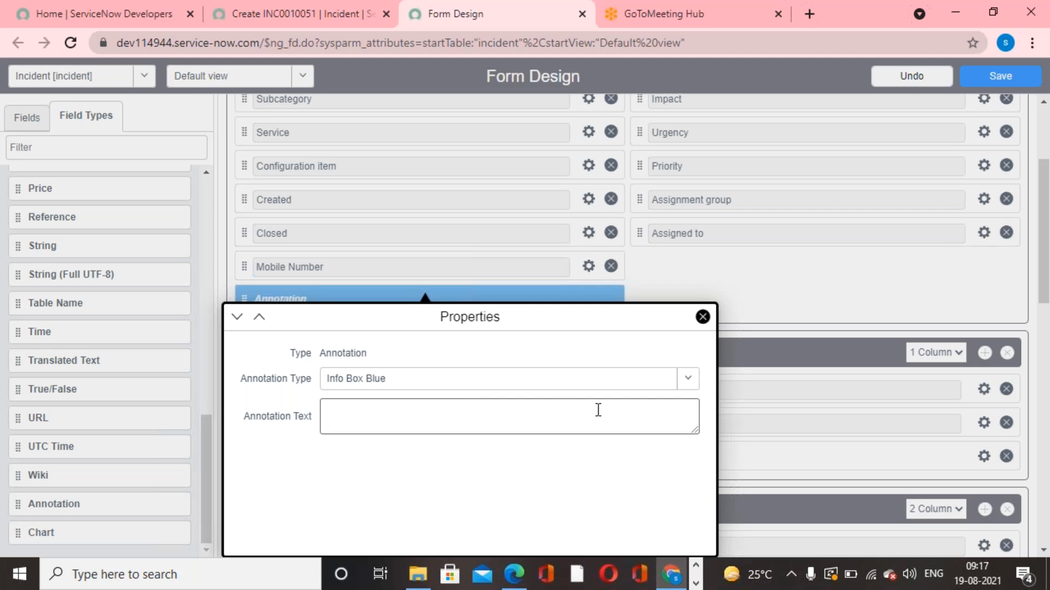
click(688, 379)
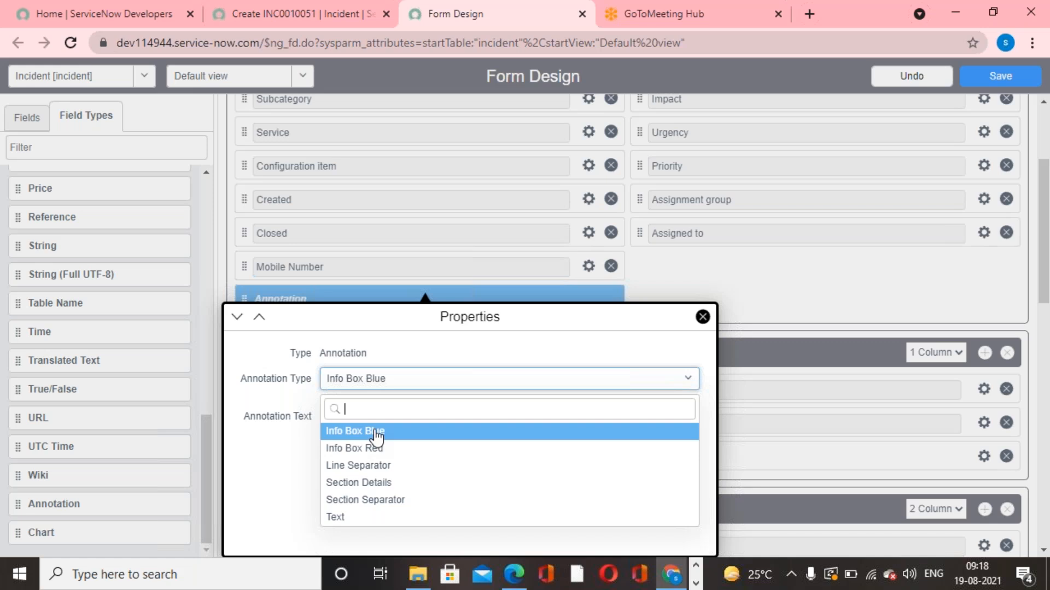
click(351, 430)
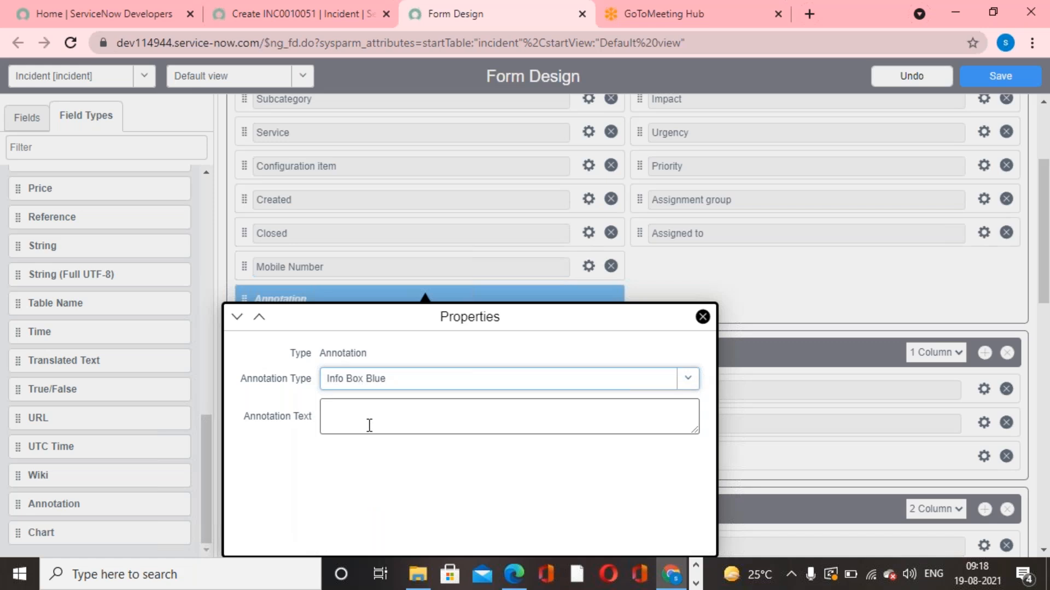
click(398, 424)
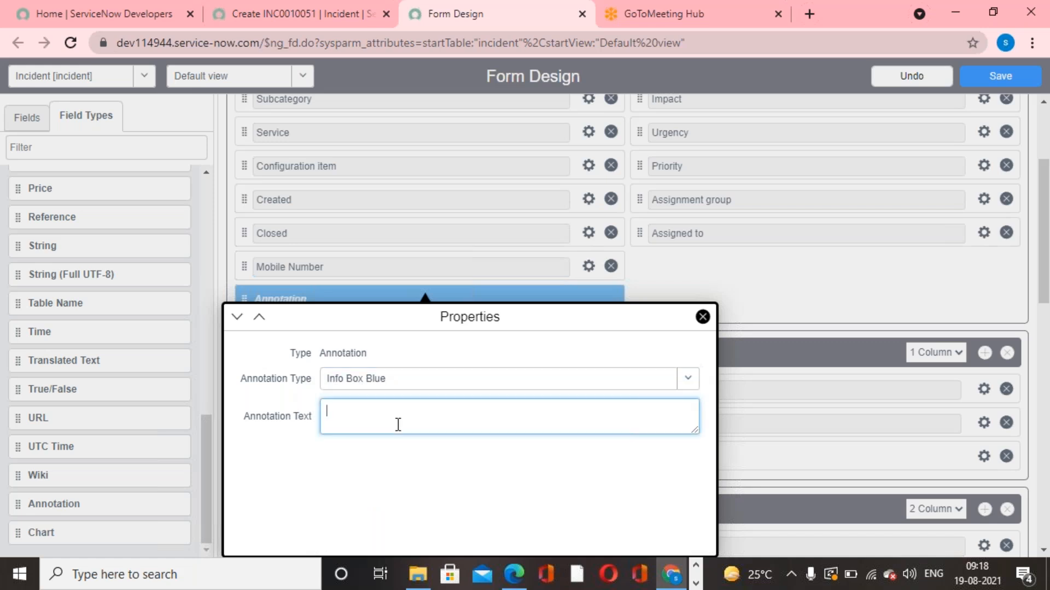
text(Please fill all mandatory fields)
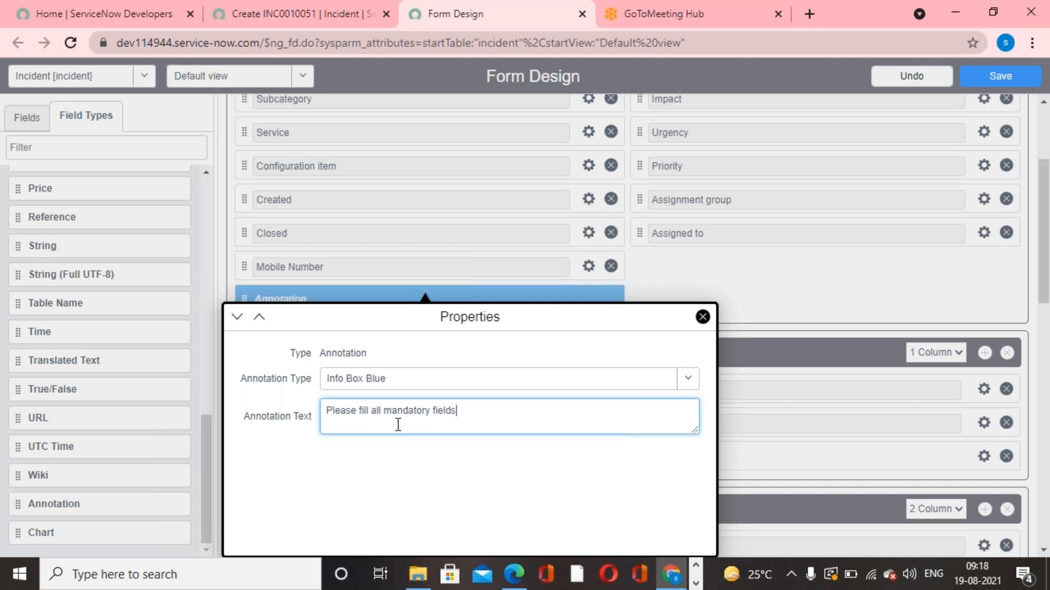
click(703, 317)
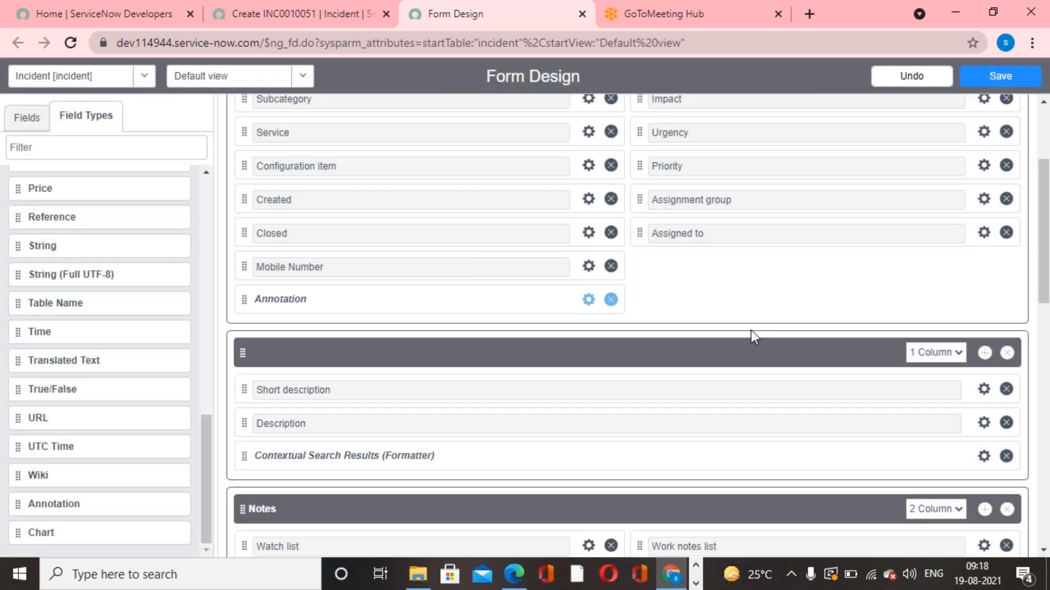
click(1008, 81)
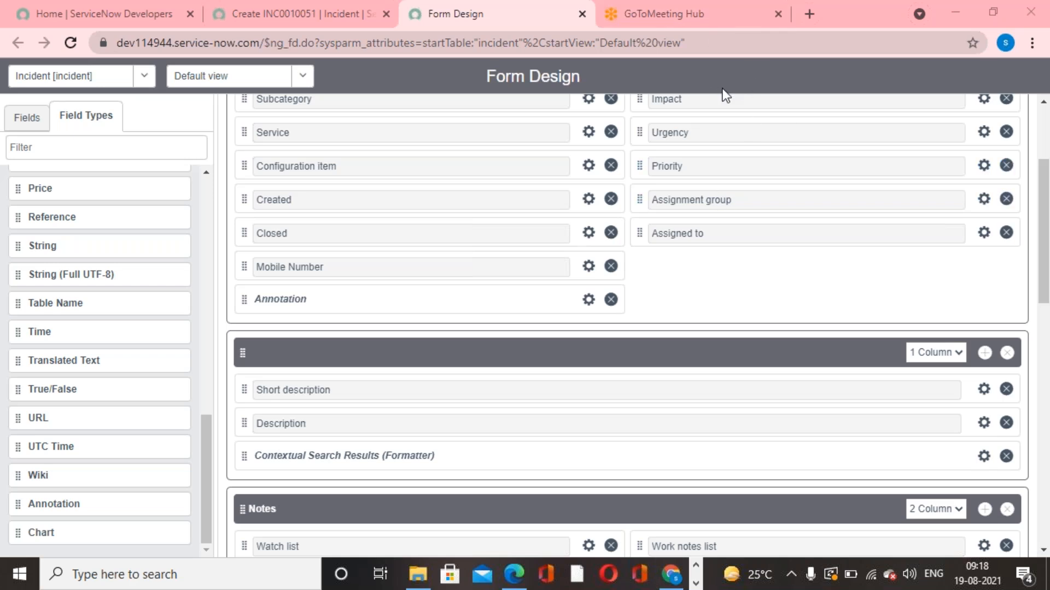
Reload the incident form, start another new incident, and check the annotation beneath Mobile Number
scroll(656, 218, up, 3)
click(260, 14)
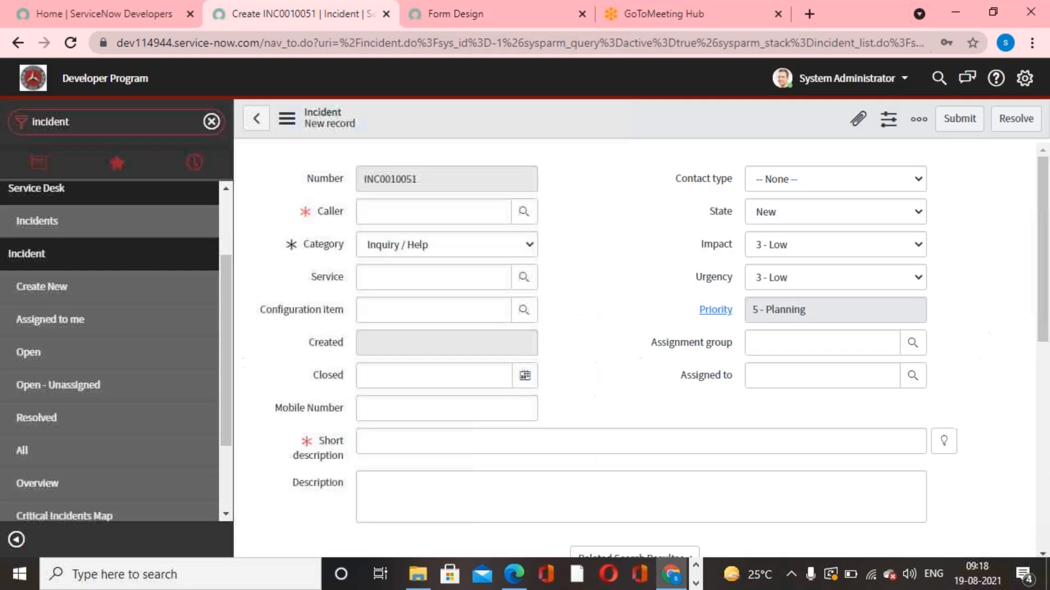
right_click(563, 112)
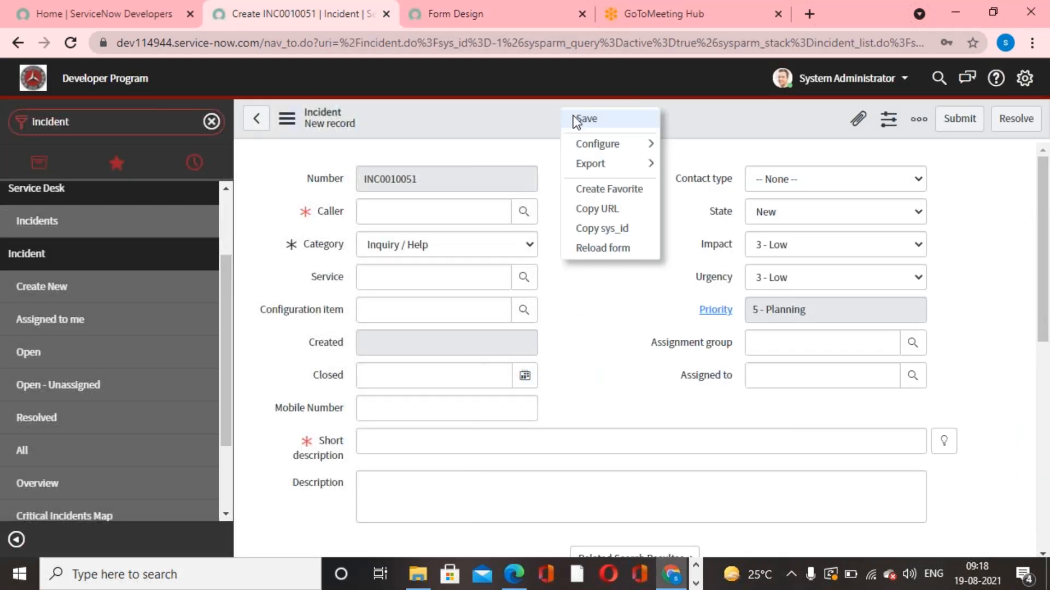
click(623, 247)
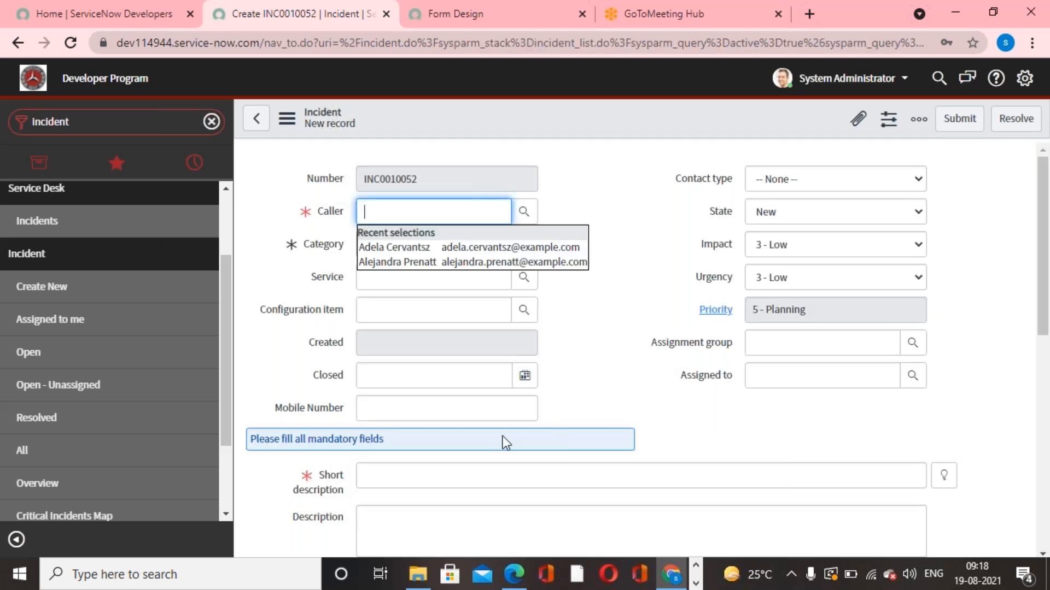
click(713, 31)
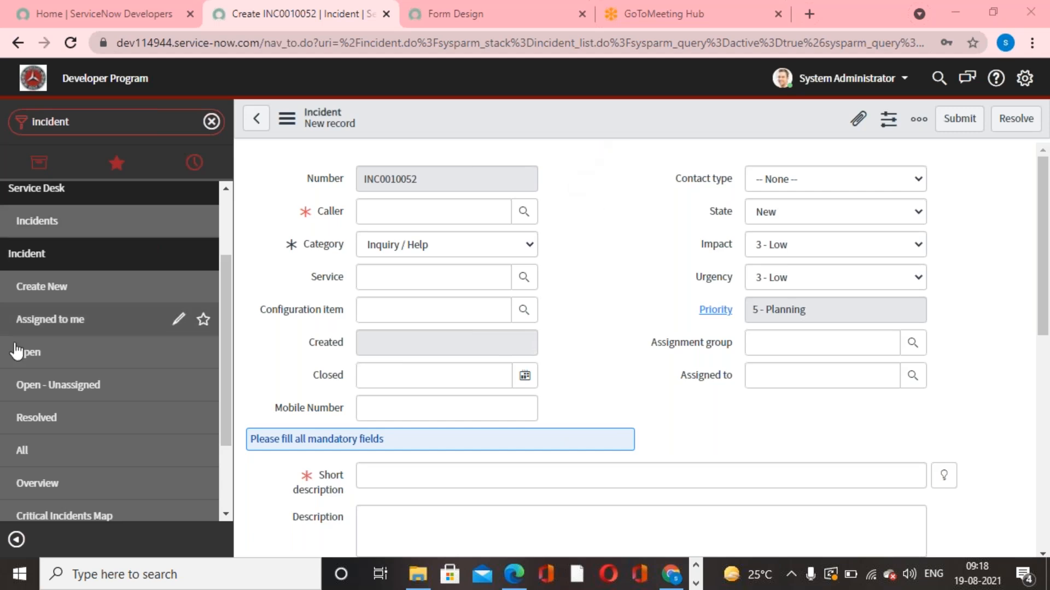
click(81, 290)
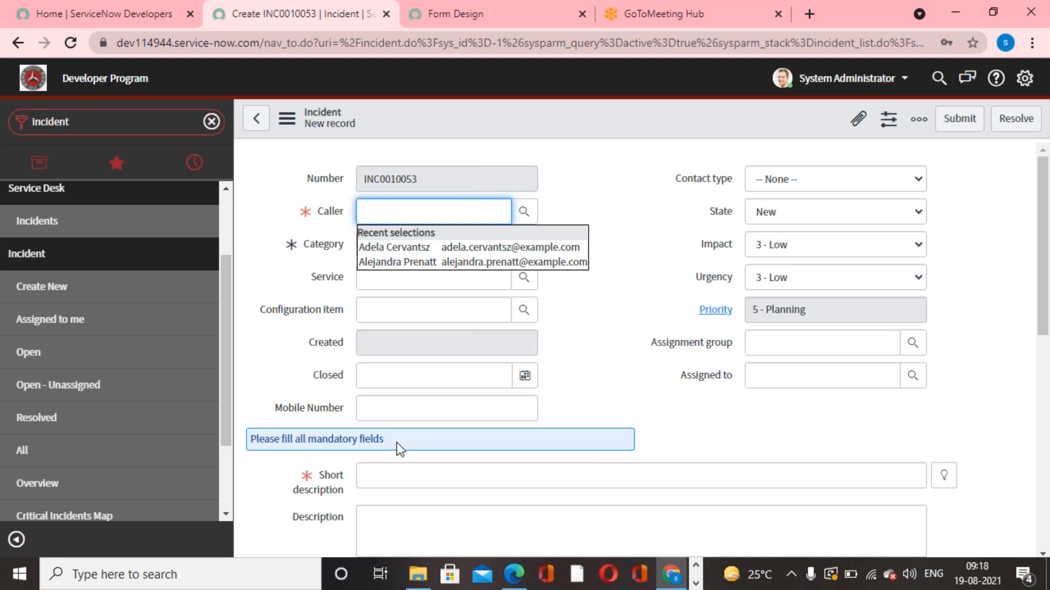
click(612, 375)
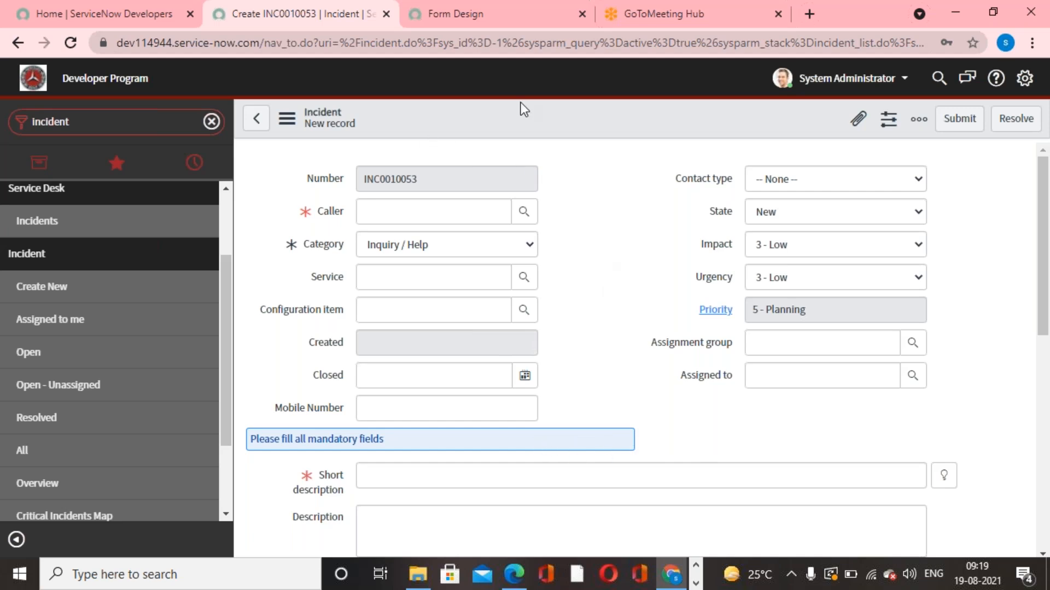
In Form Design, add a new one-column section directly after the Incident section
click(477, 25)
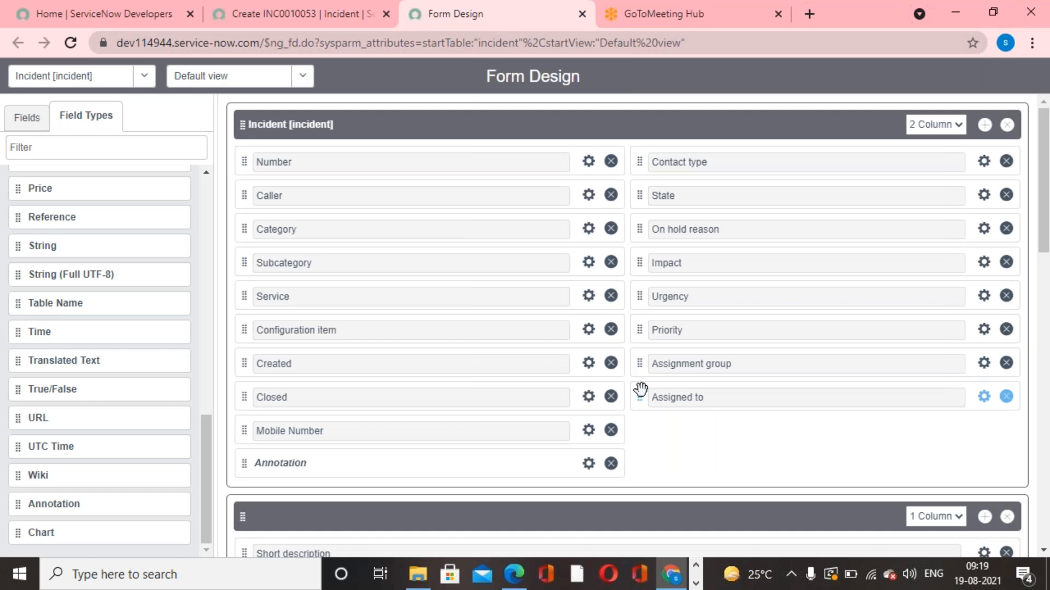
scroll(657, 401, down, 1)
click(985, 127)
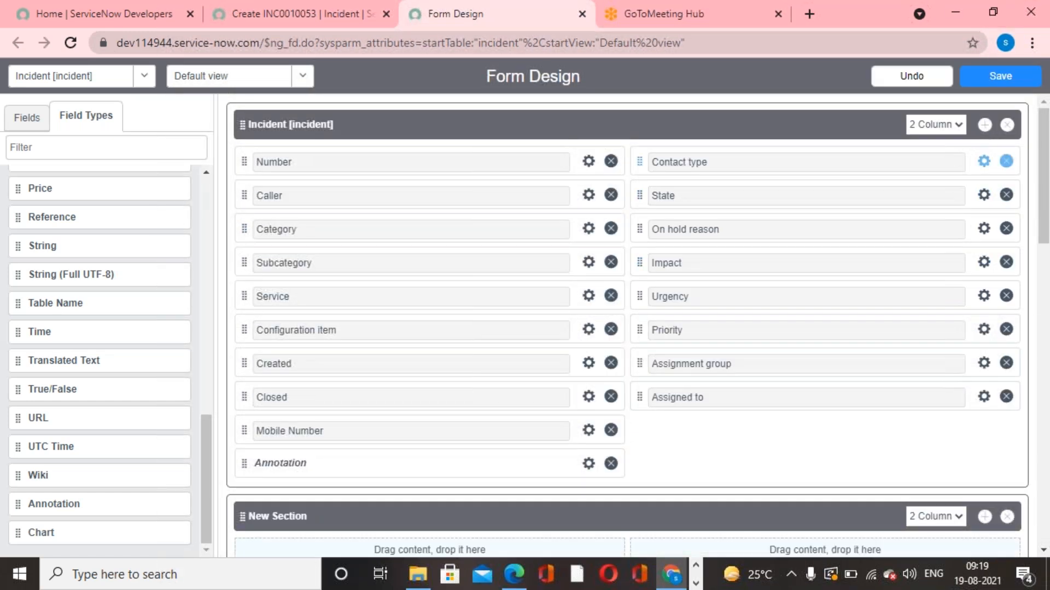
scroll(944, 368, down, 3)
click(958, 352)
click(951, 370)
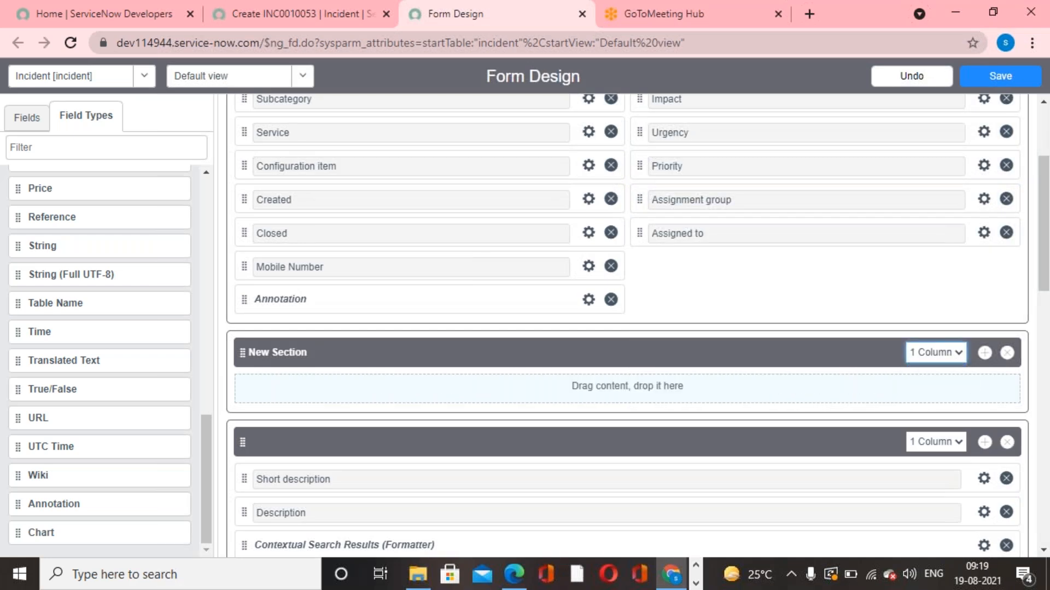
Move the annotation into the new section, place that section above all the others, and save the design
mouse_move(244, 299)
mouse_down()
mouse_move(284, 370)
mouse_move(281, 361)
mouse_up()
scroll(417, 422, down, 11)
scroll(418, 422, up, 7)
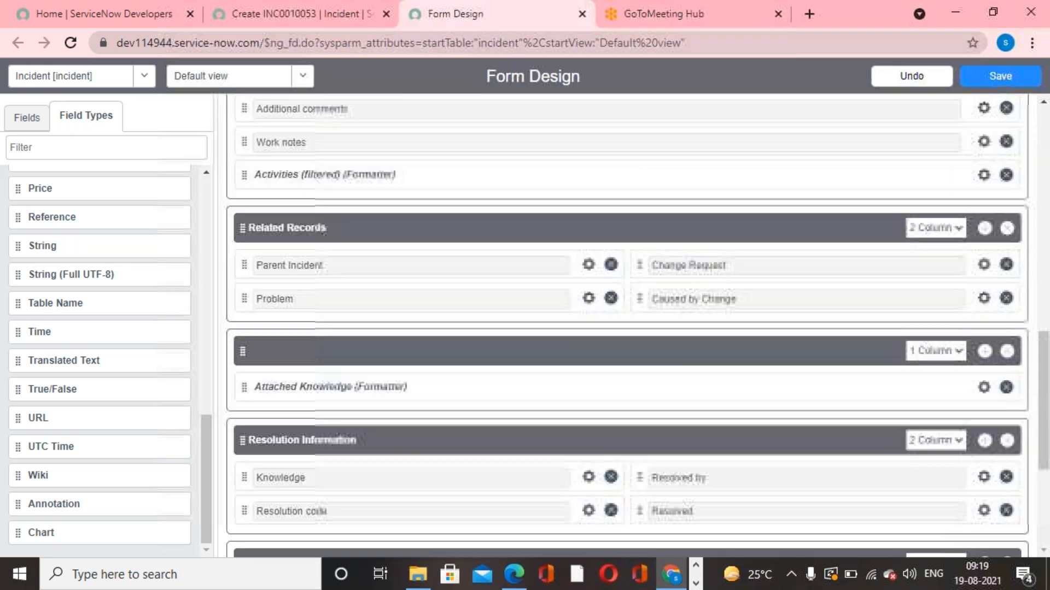
scroll(216, 465, up, 8)
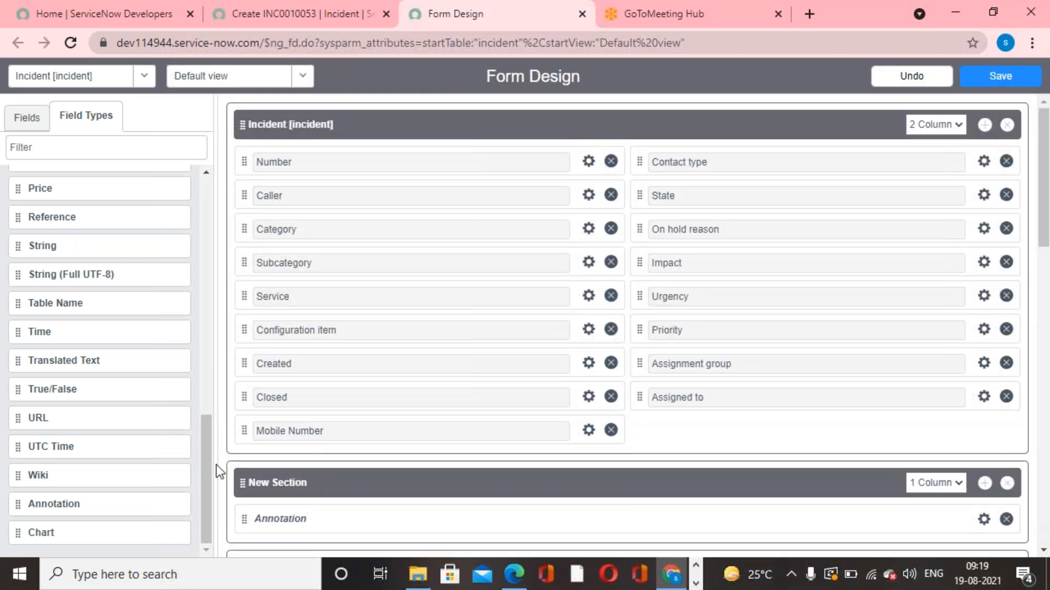
mouse_move(239, 472)
mouse_down()
mouse_move(260, 176)
mouse_move(252, 133)
mouse_move(257, 143)
mouse_up()
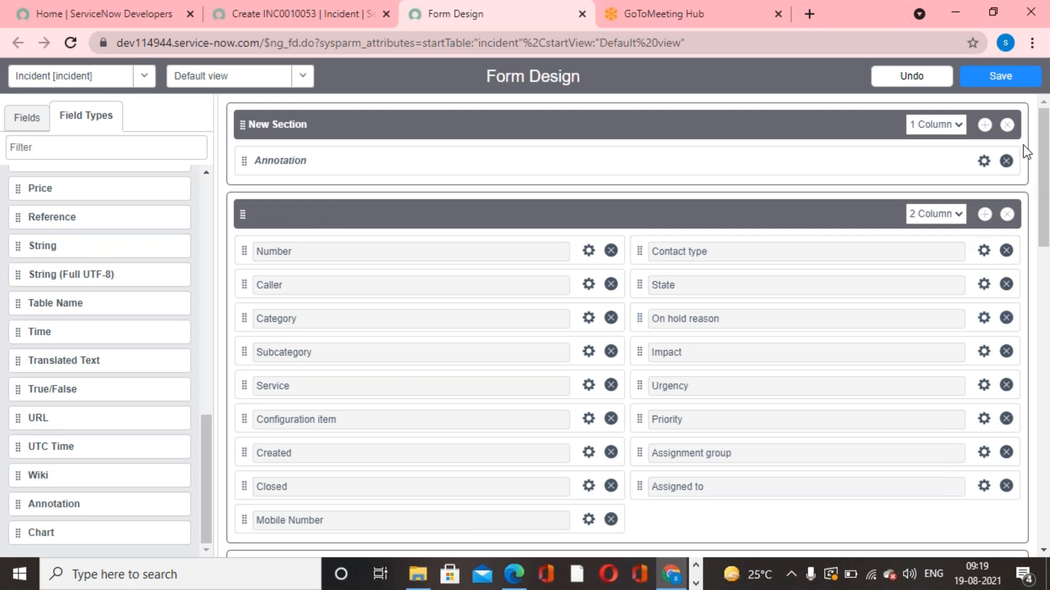
click(1002, 83)
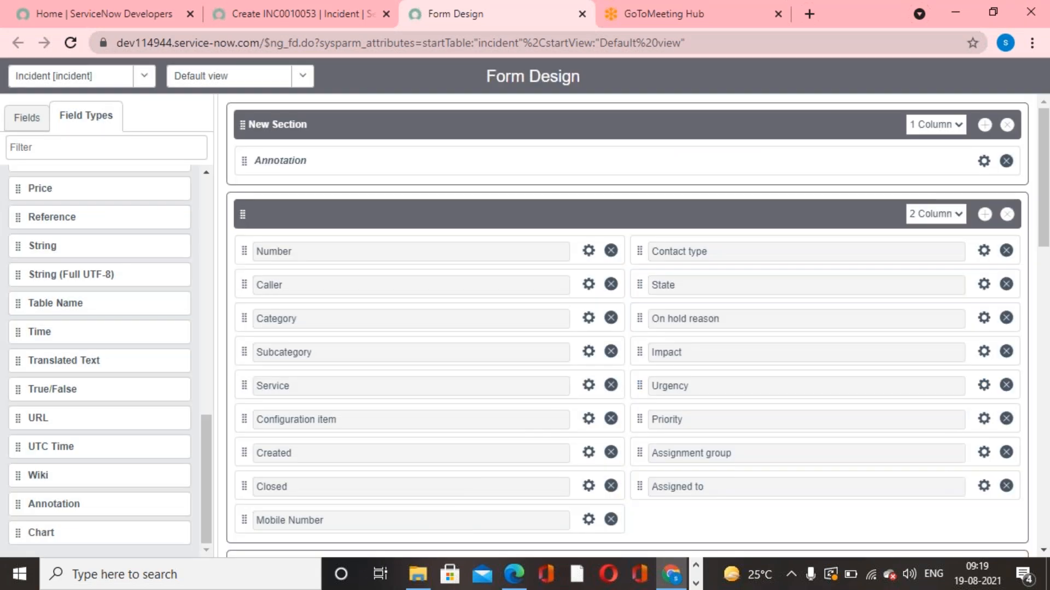
Reload the incident form and check the annotation's placement above the Number field
click(283, 13)
right_click(537, 120)
click(599, 251)
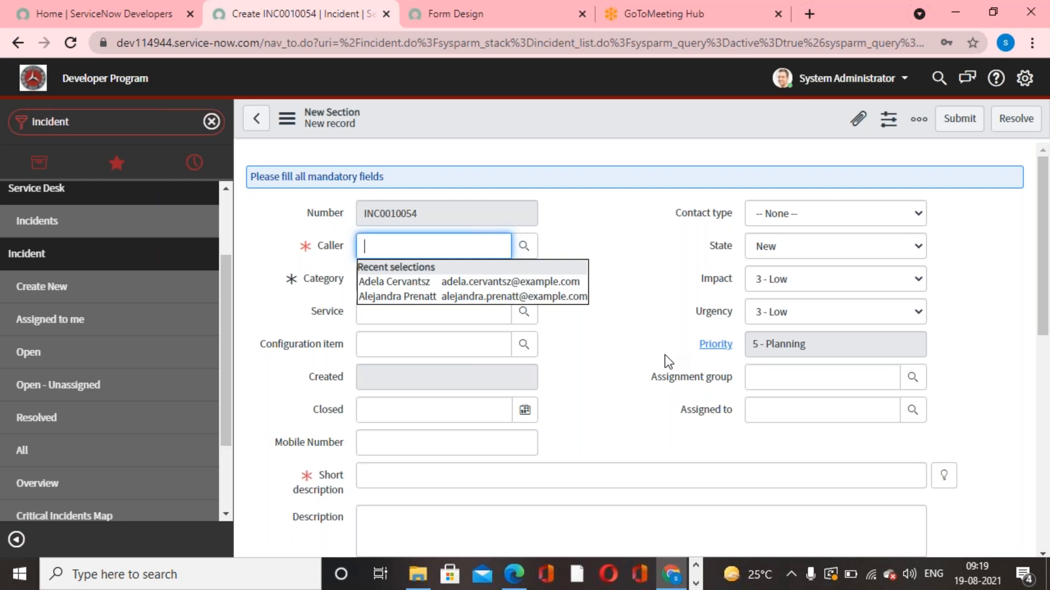
drag(390, 175, 223, 187)
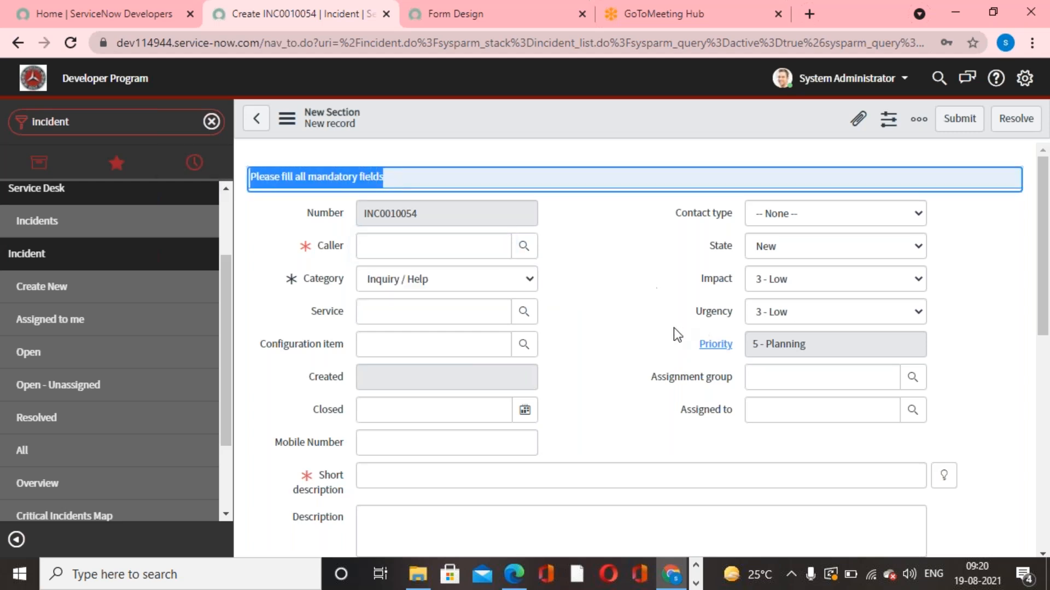
click(636, 326)
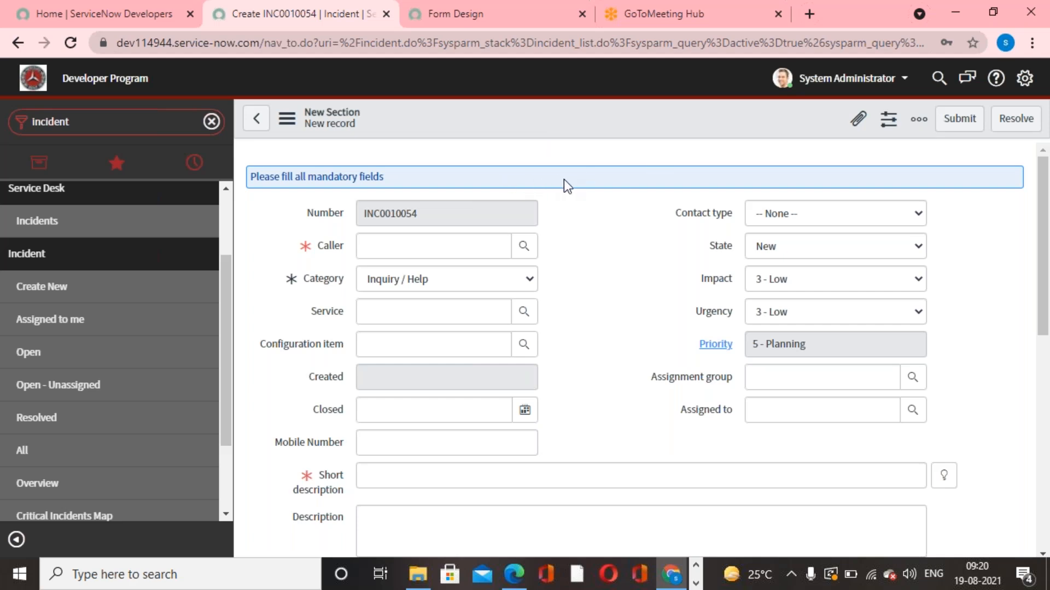
In Form Design, change the annotation's type to Info Box Red and close its properties
click(488, 25)
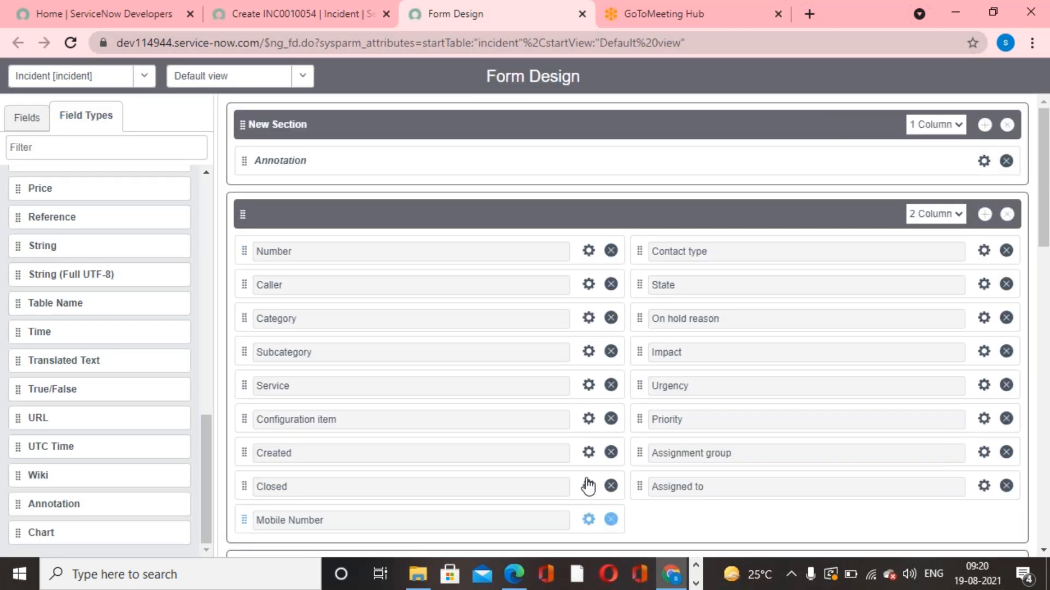
click(983, 163)
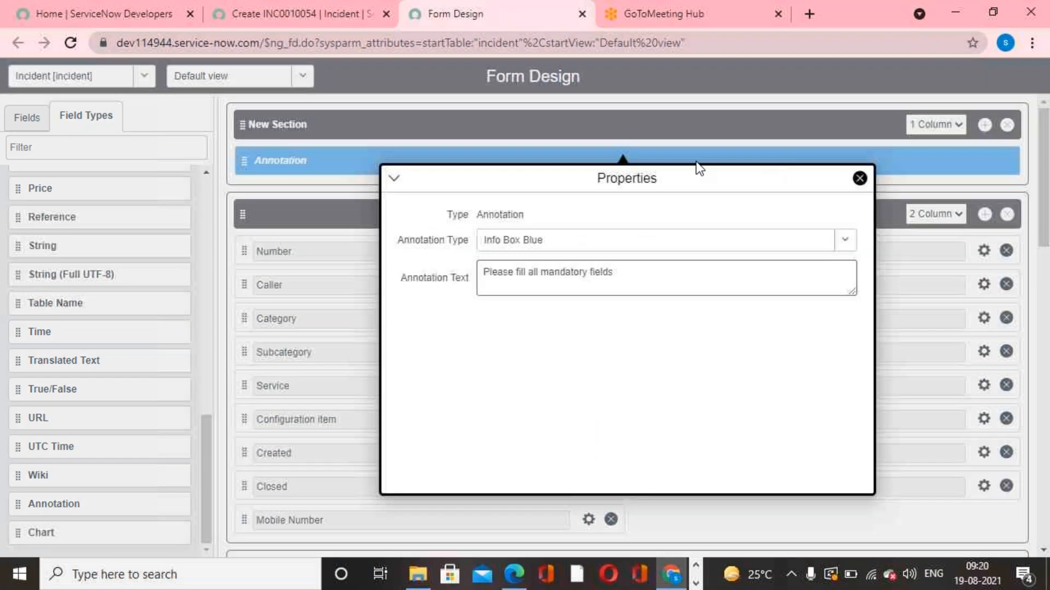
click(845, 241)
click(637, 309)
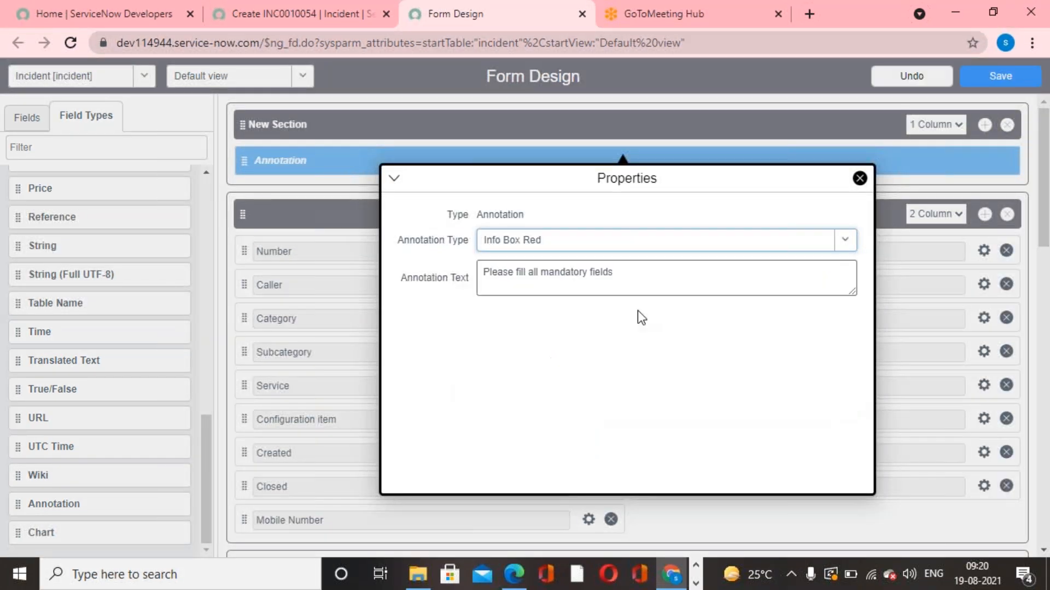
click(991, 77)
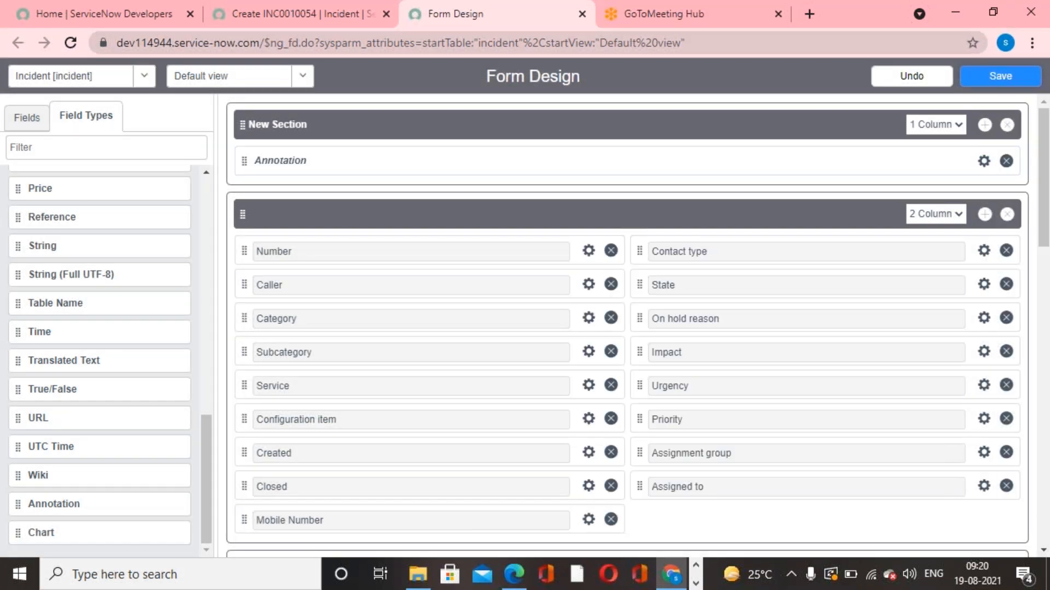
Reload the incident form and check the color of the annotation box
click(267, 17)
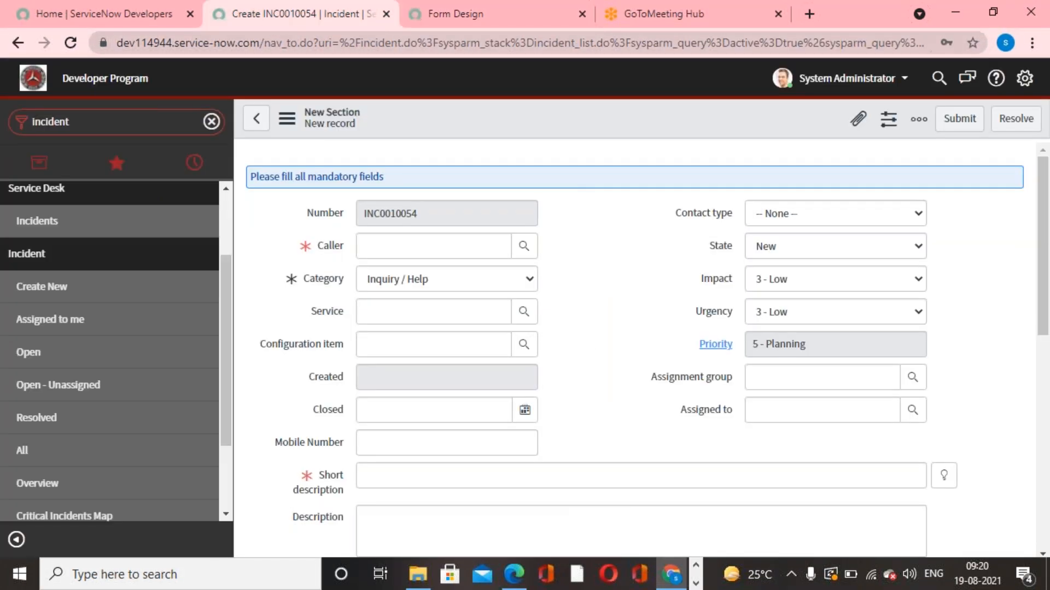
right_click(581, 105)
click(639, 251)
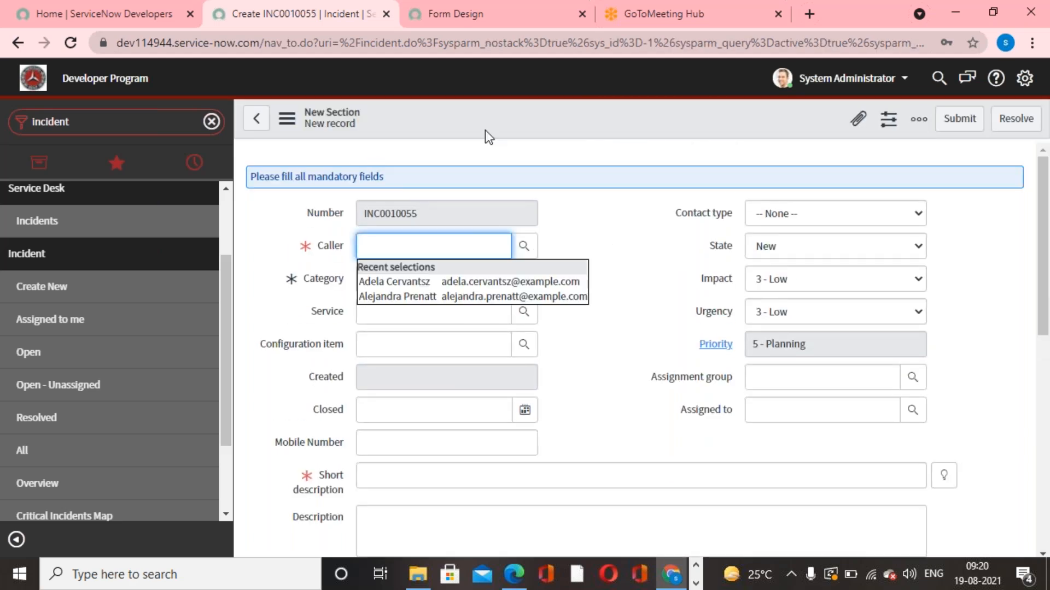
Return to Form Design and review the annotation's type and text in its properties
click(464, 25)
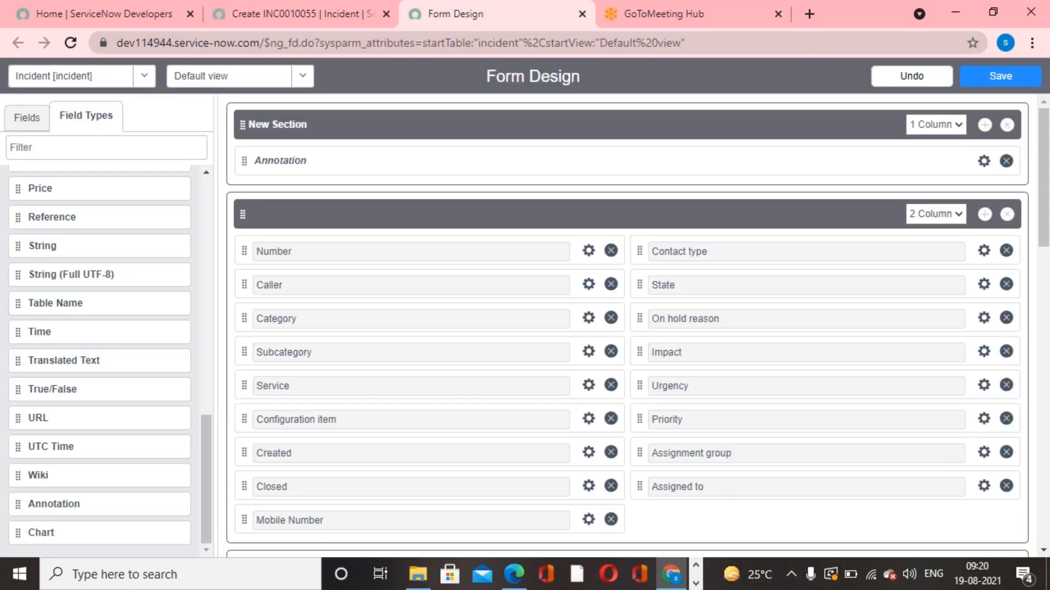
click(984, 161)
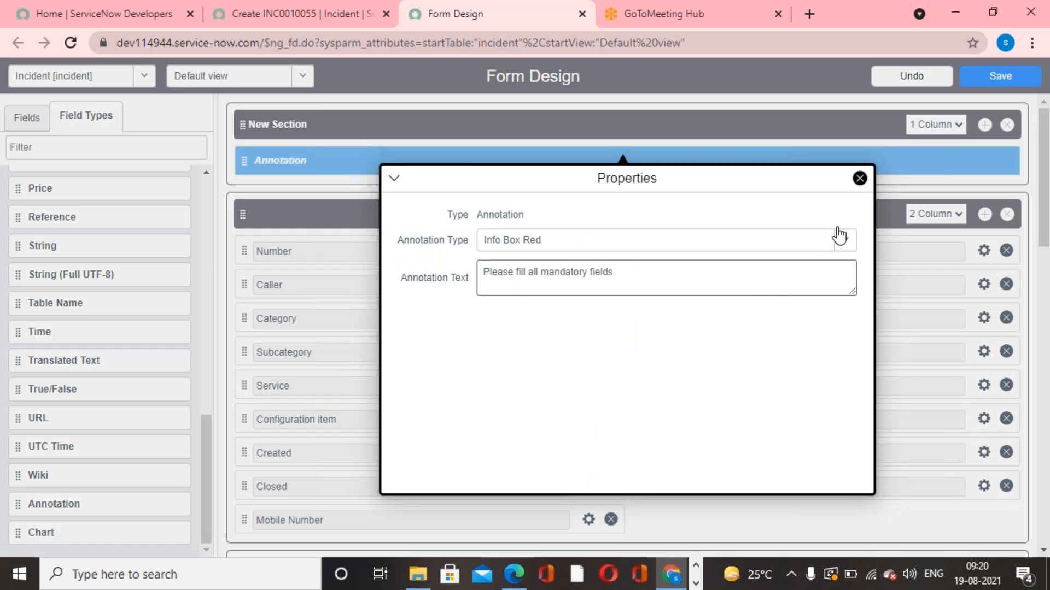
click(860, 178)
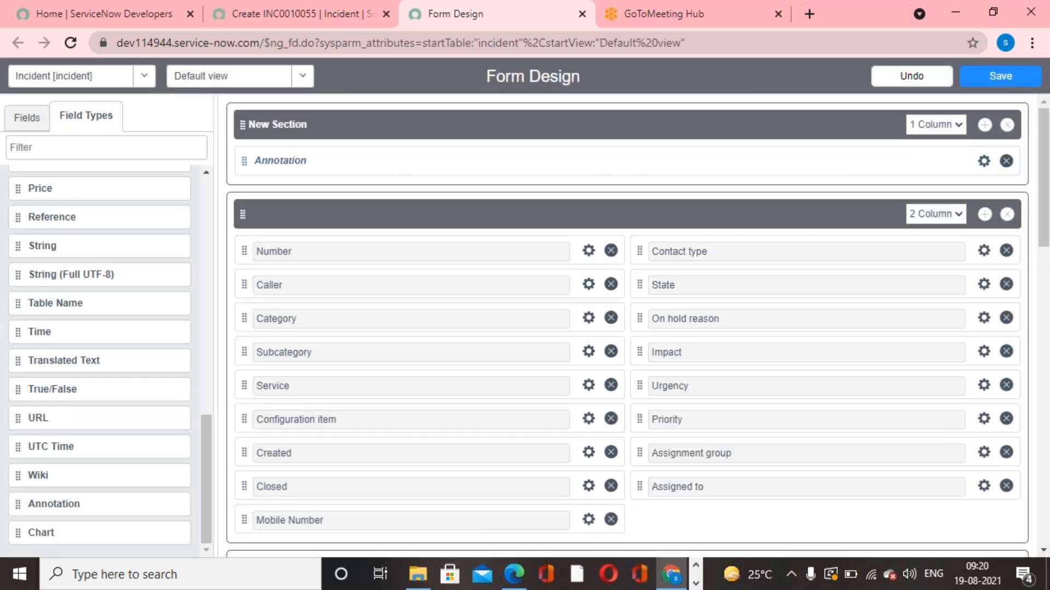
Save the form design and reload the incident form to check the annotation box's color
click(1013, 78)
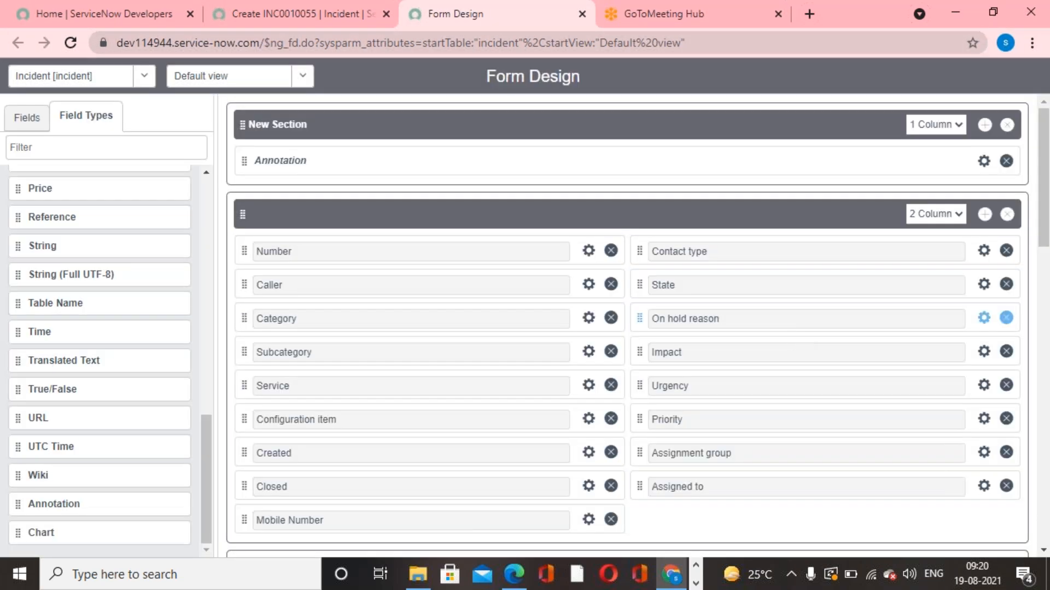
click(239, 9)
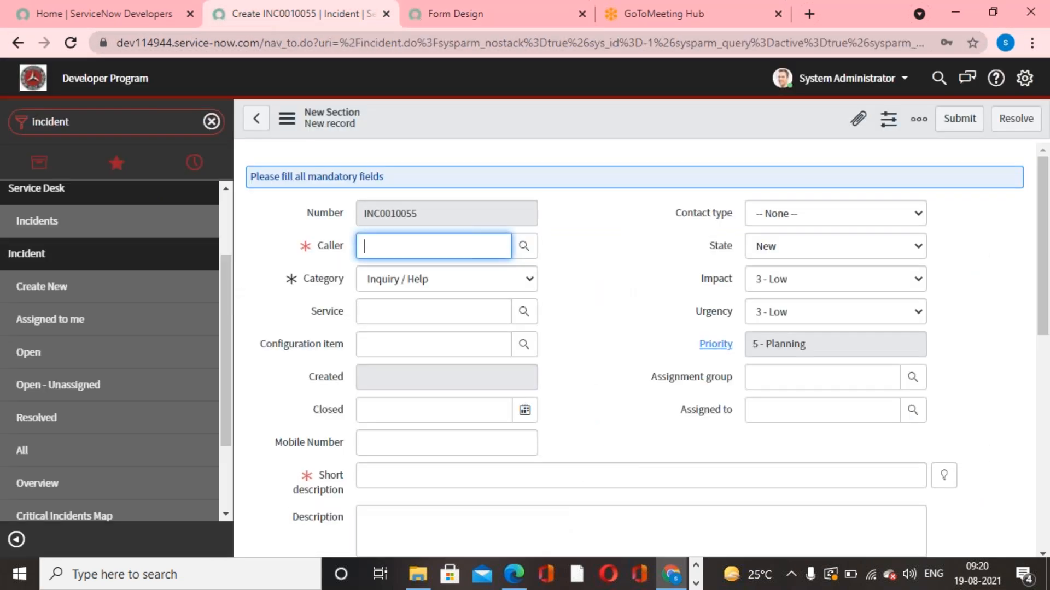
right_click(508, 107)
click(563, 245)
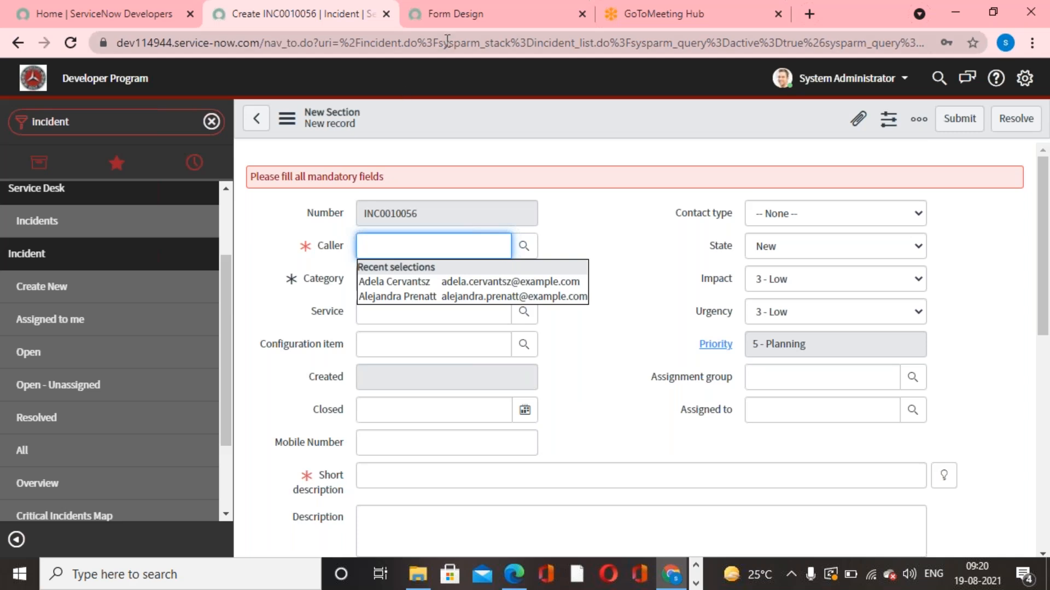
In Form Design, set the annotation's type to Line Separator and save the design
click(450, 25)
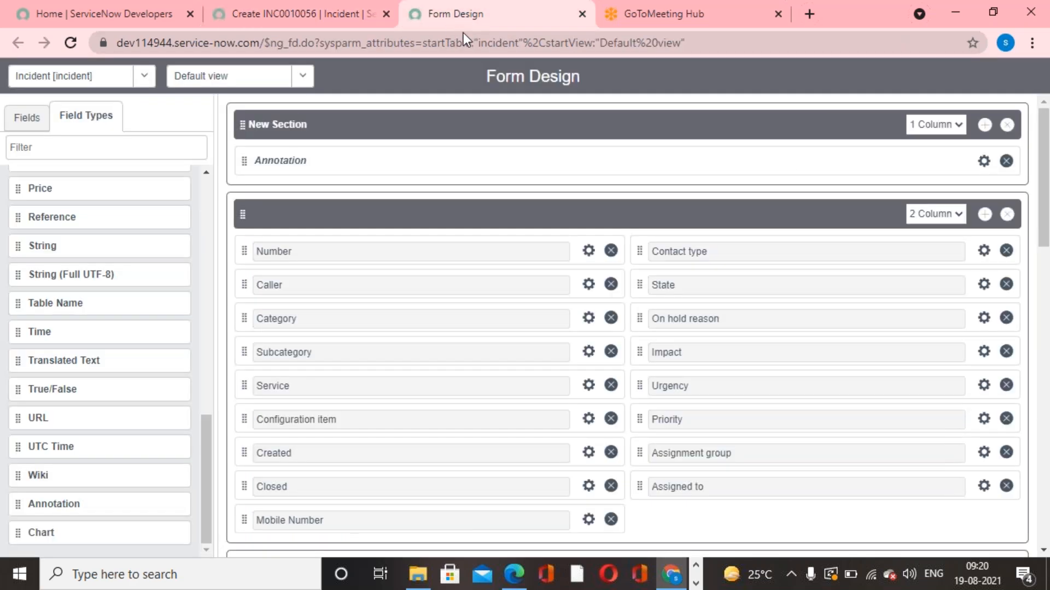
click(983, 161)
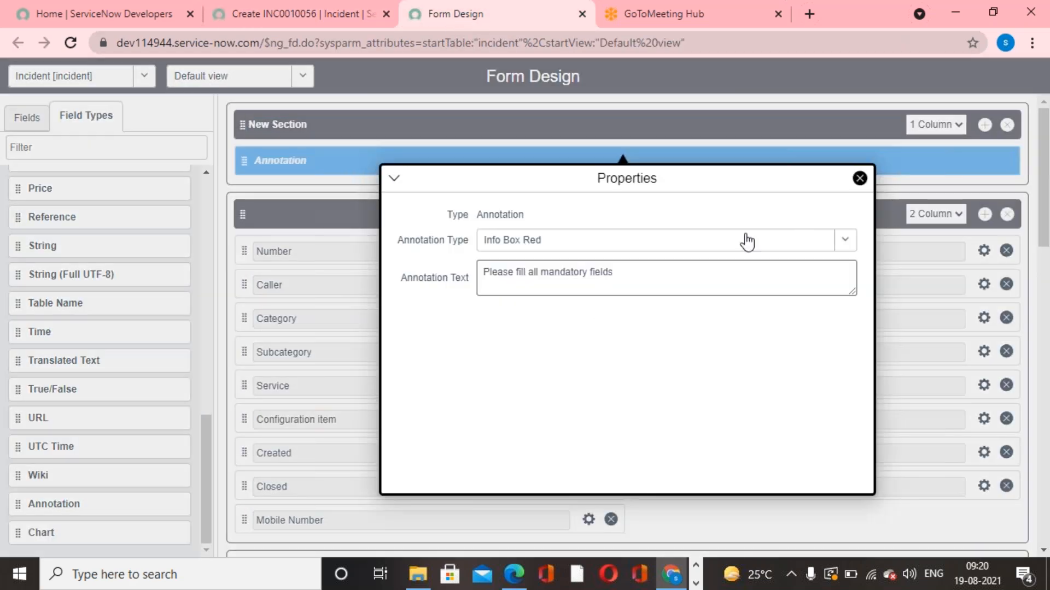
click(845, 240)
click(616, 326)
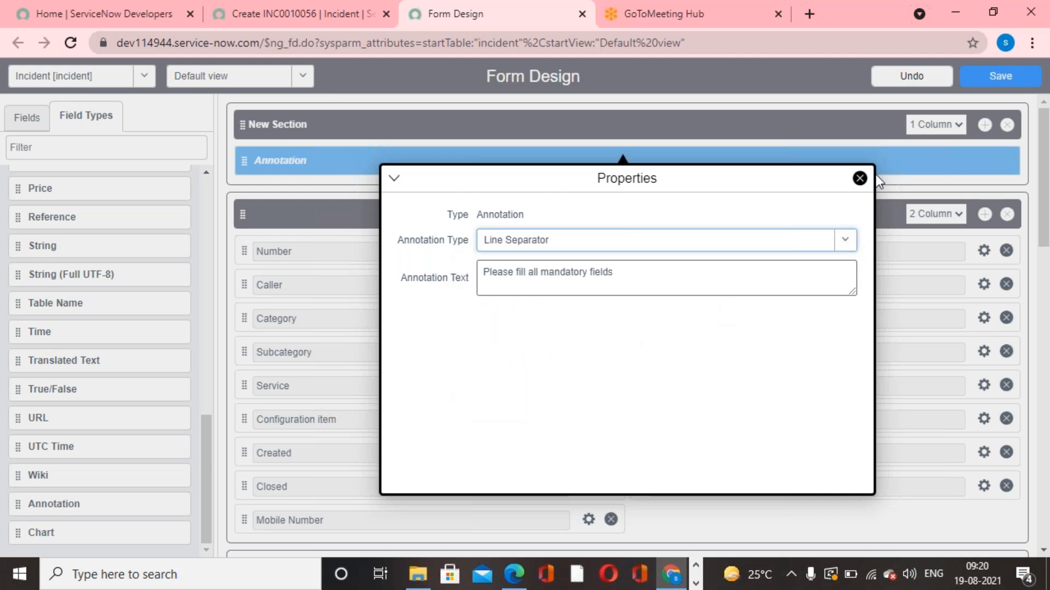
click(859, 178)
click(1017, 82)
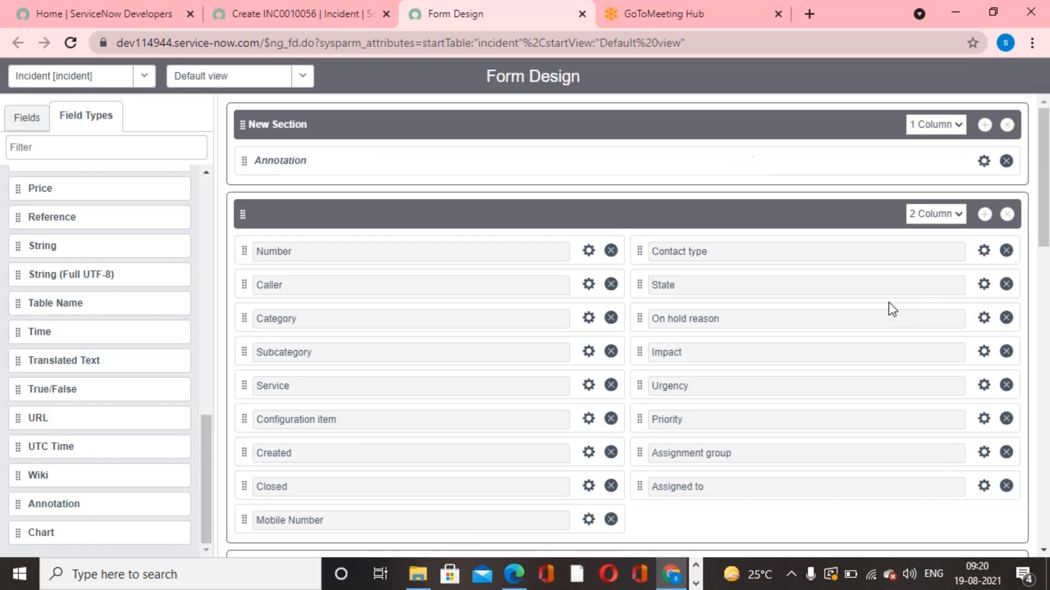
Reload the incident form and check how the line separator annotation looks above the Number field
click(264, 22)
right_click(516, 114)
click(572, 250)
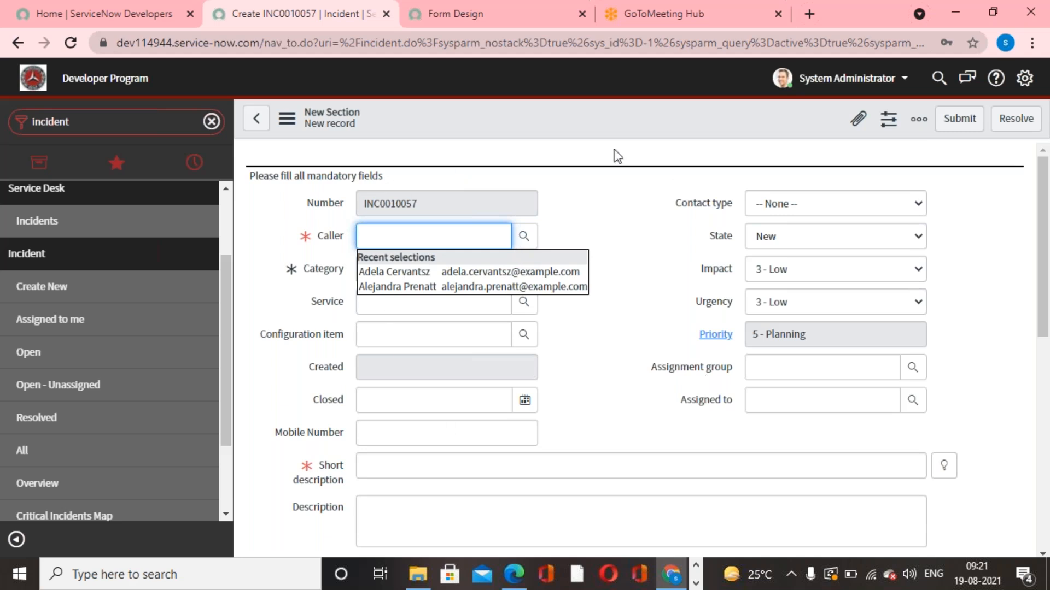
click(634, 392)
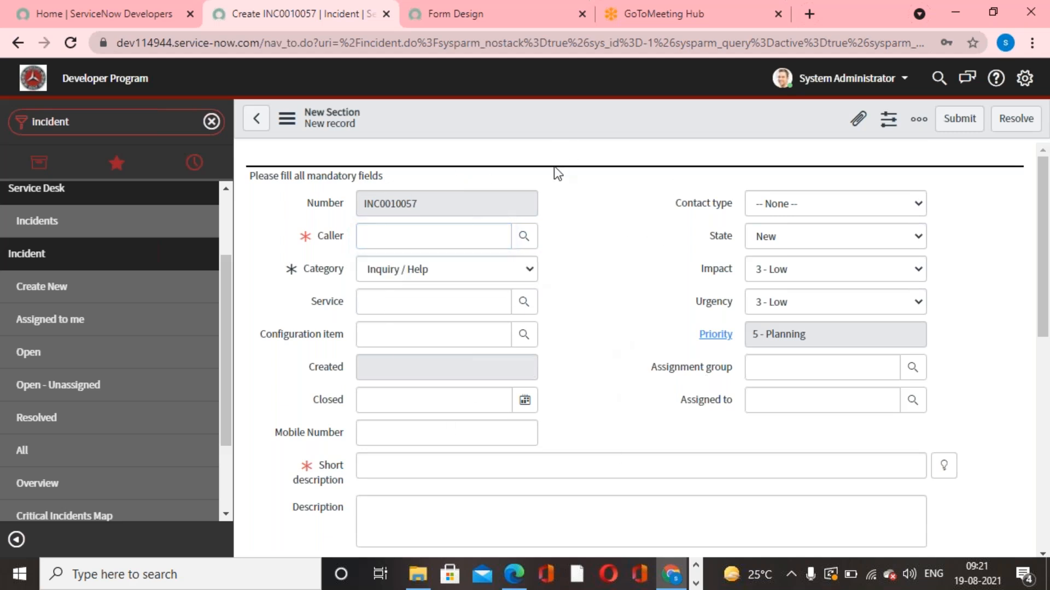
In Form Design, move New Section below the main Incident section and set it to 2 columns
click(462, 21)
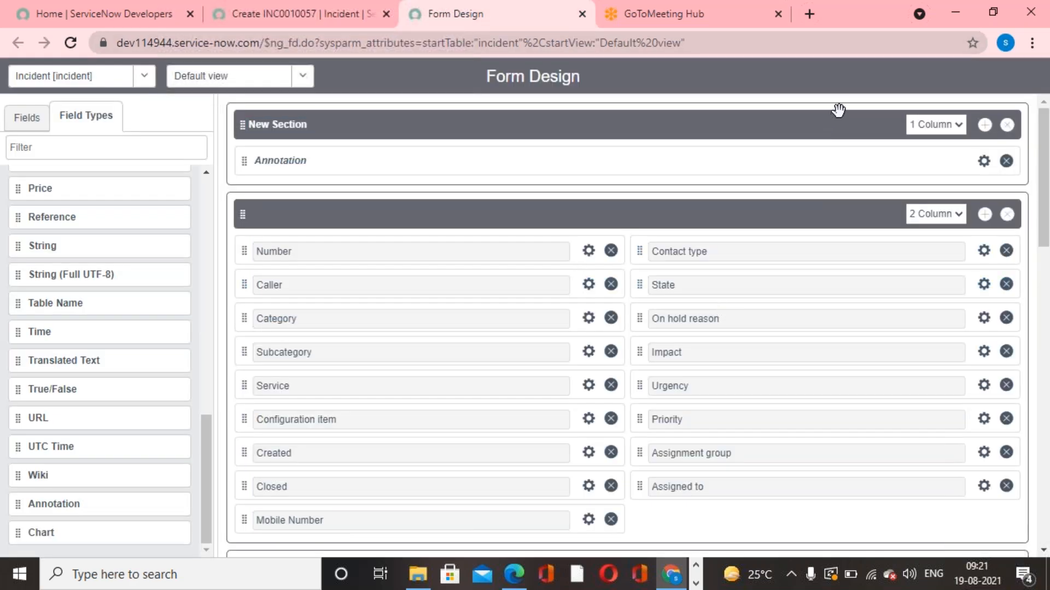
mouse_move(838, 109)
mouse_down()
mouse_move(844, 269)
mouse_move(831, 389)
mouse_move(834, 300)
mouse_up()
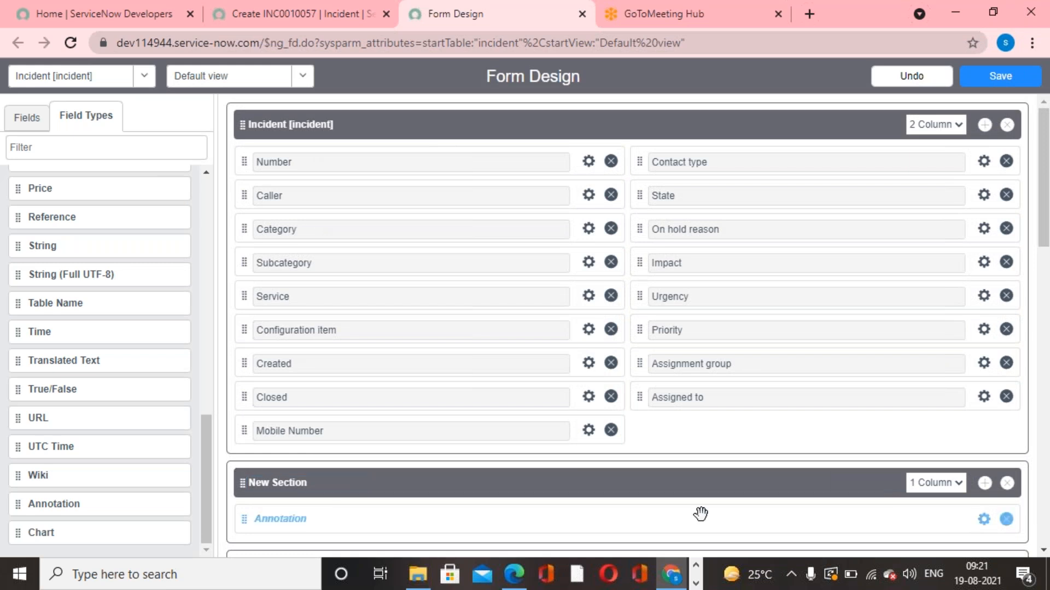
click(959, 486)
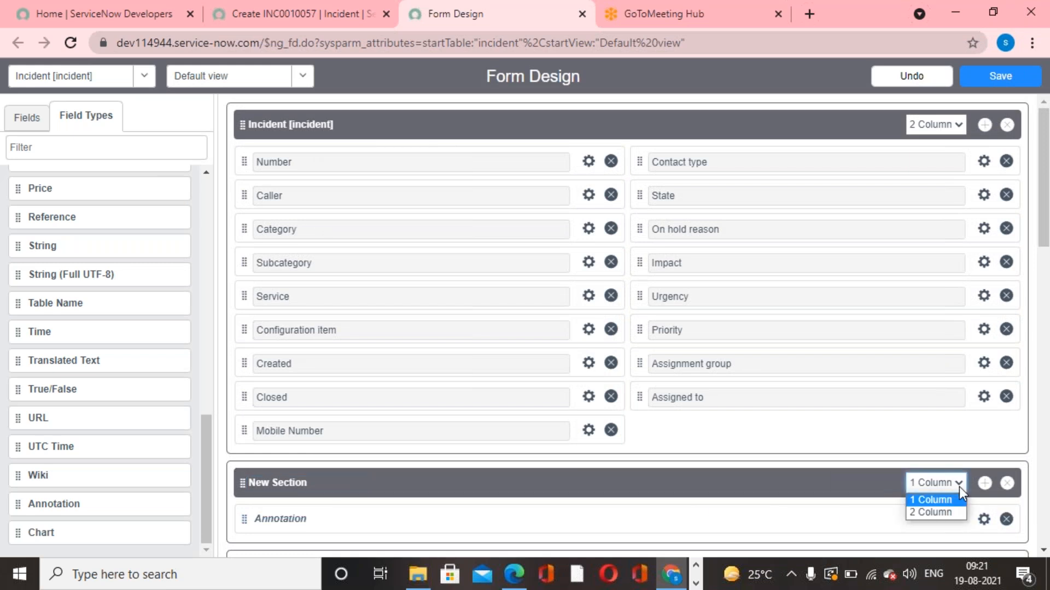
click(942, 514)
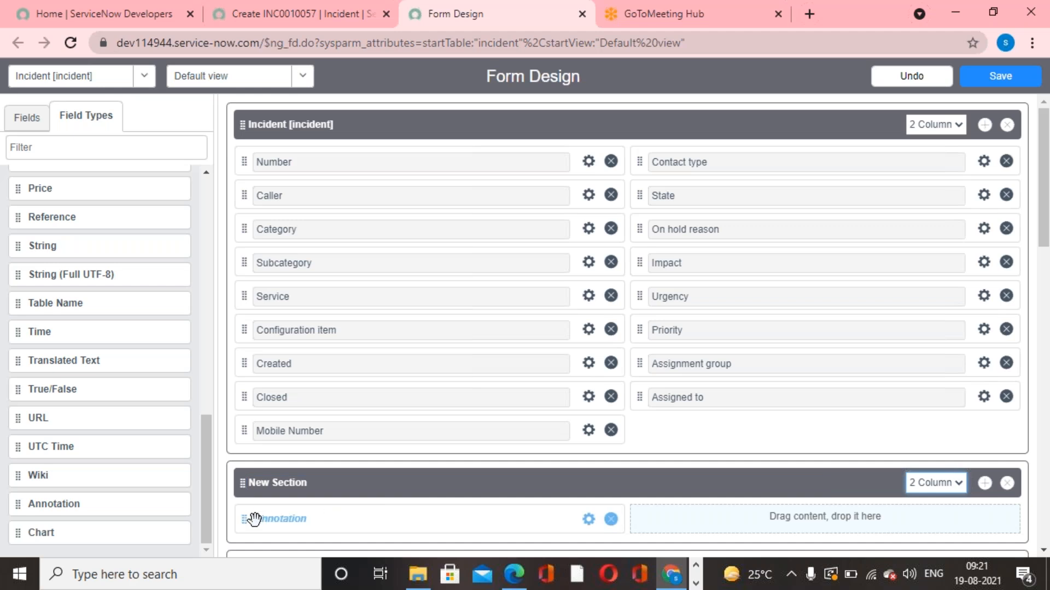
Move the annotation between Subcategory and Service in the Incident section and delete the emptied New Section
mouse_move(244, 519)
mouse_down()
mouse_move(272, 396)
mouse_move(267, 280)
mouse_move(258, 291)
mouse_up()
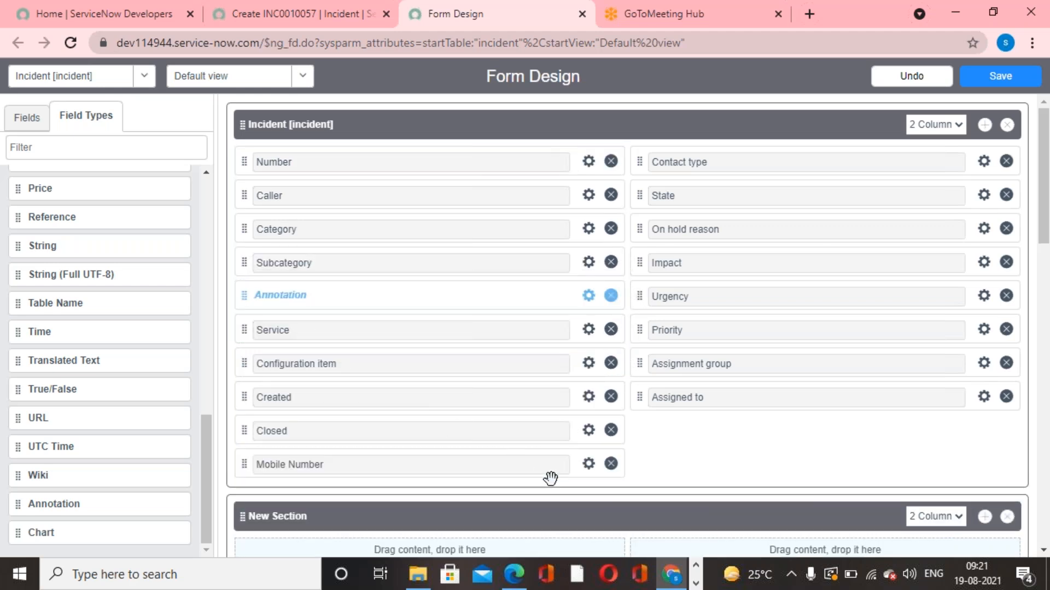
scroll(1041, 518, down, 1)
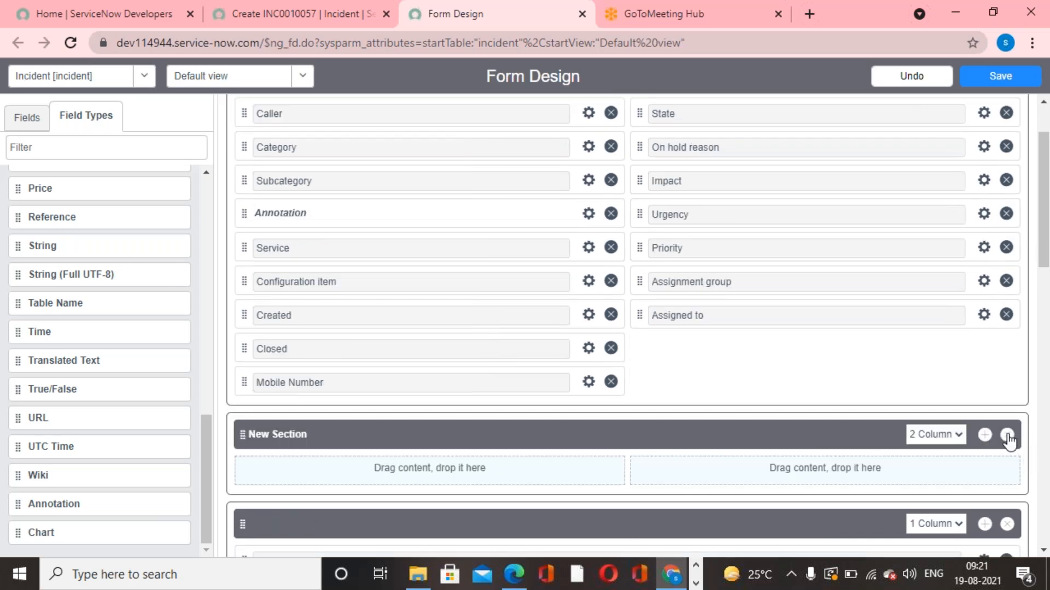
click(1006, 434)
scroll(530, 393, up, 2)
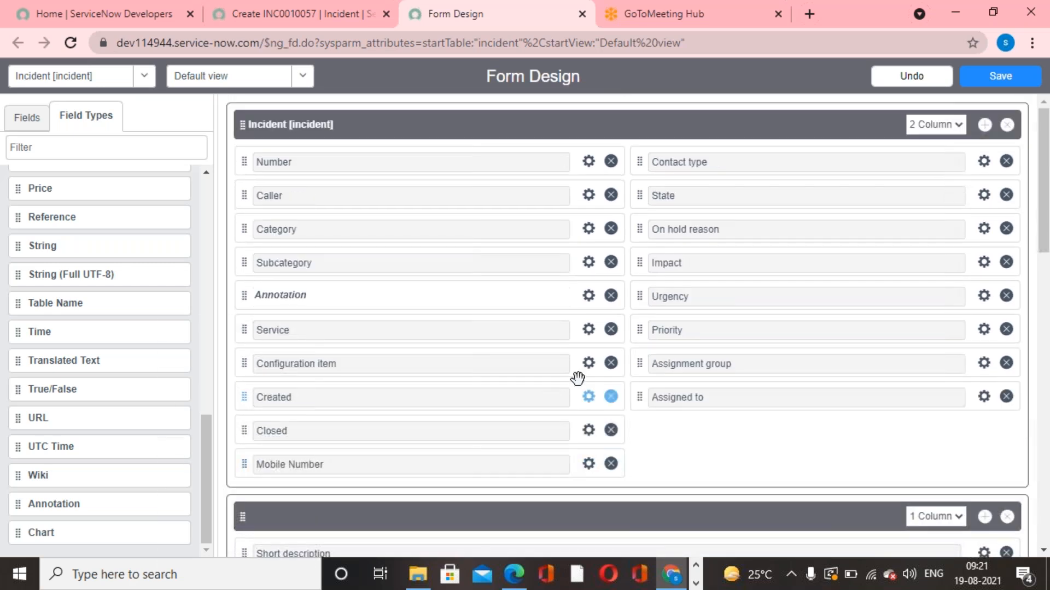
Review the moved annotation's type and text in its properties and save the form design
click(586, 297)
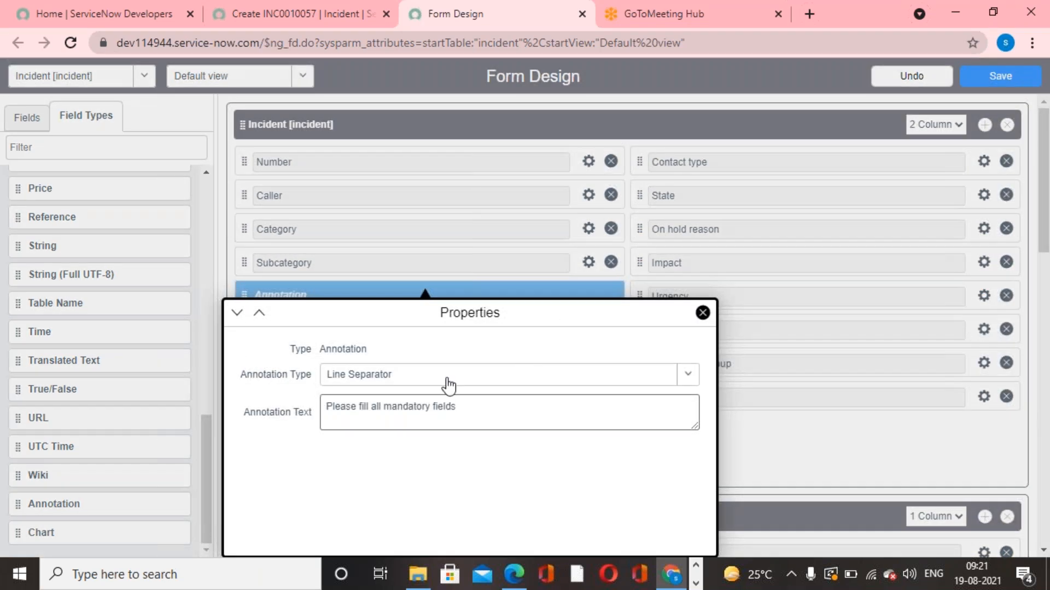
click(829, 477)
click(1004, 79)
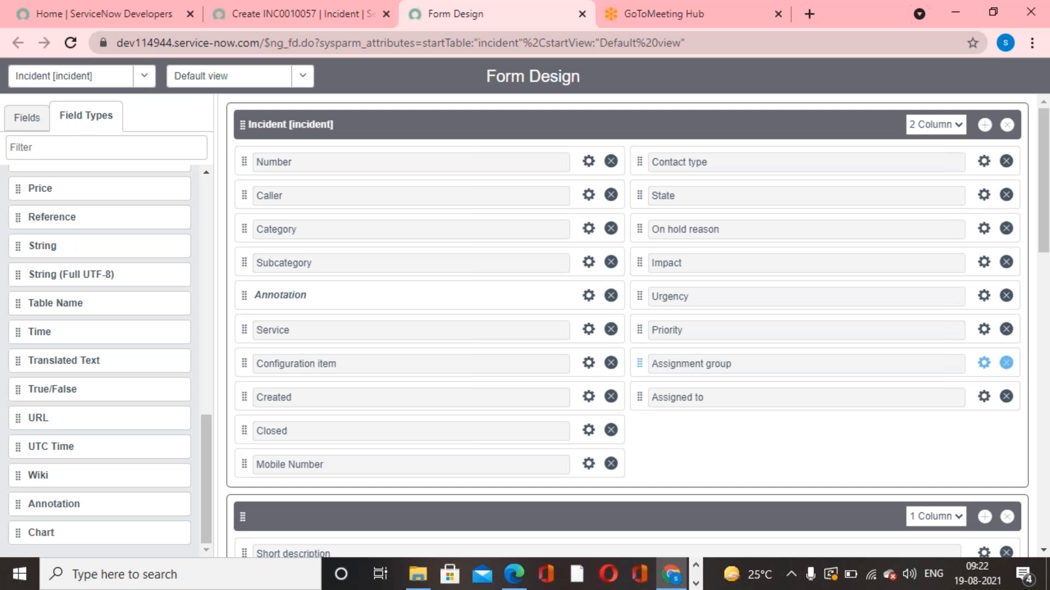
Reload the incident form and check the separator's placement between the Category and Service fields
click(262, 14)
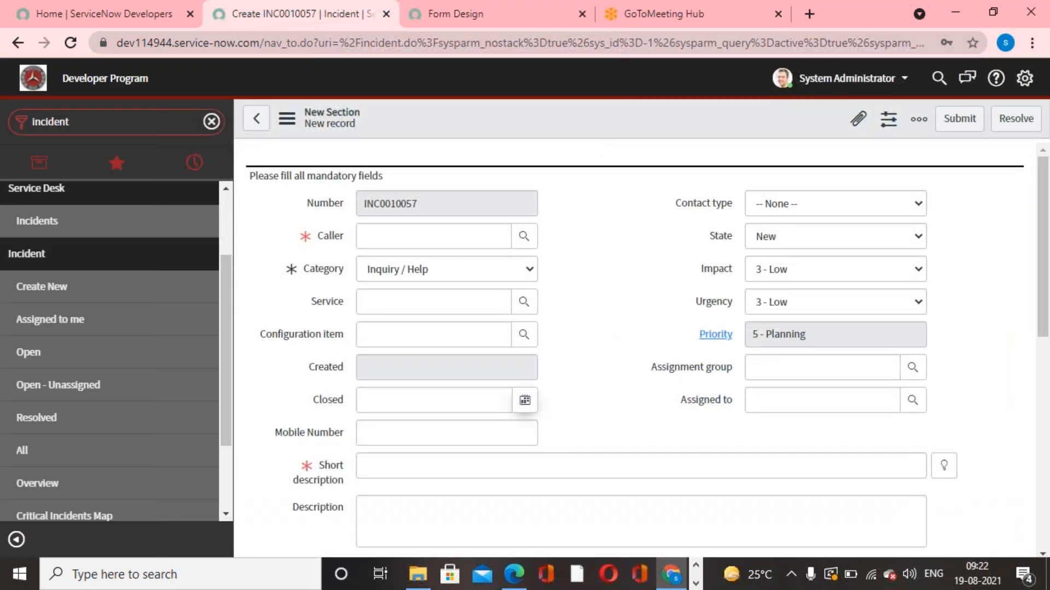
right_click(582, 103)
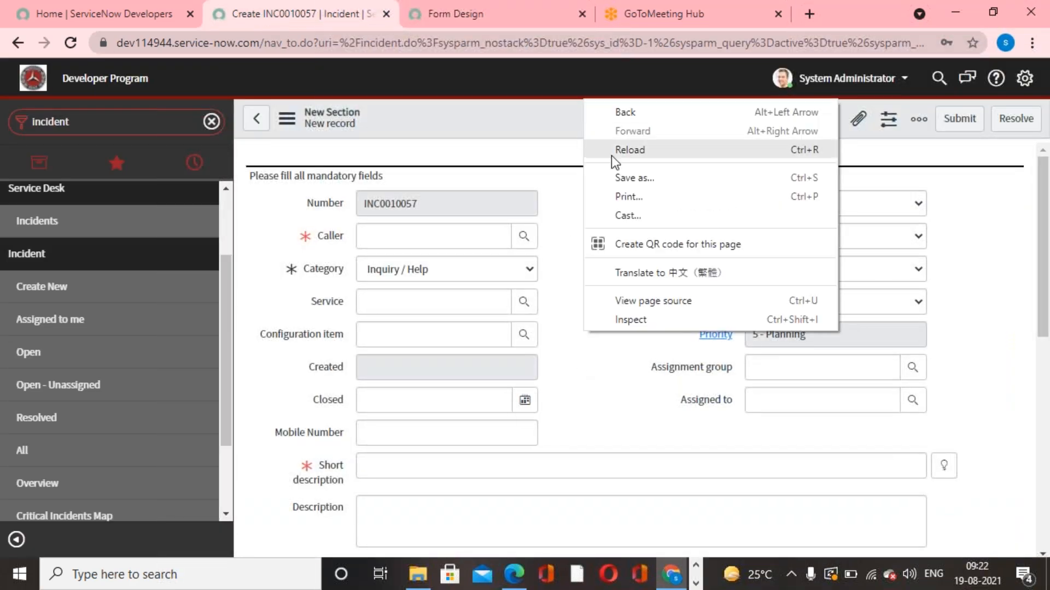
click(540, 122)
right_click(540, 122)
click(589, 267)
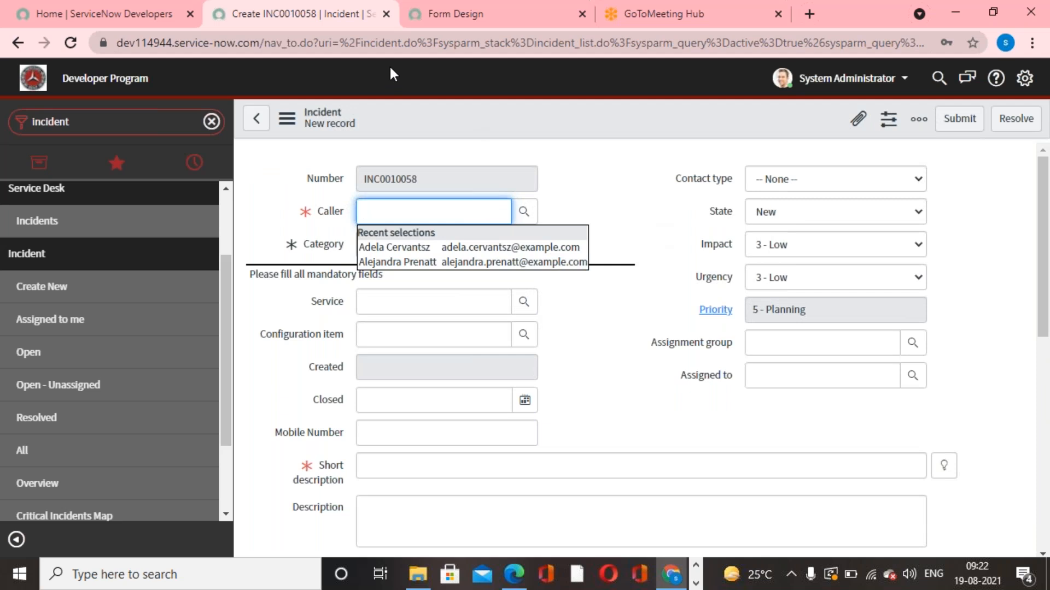
In Form Design, change the annotation's type to Section Details and close its properties
click(435, 25)
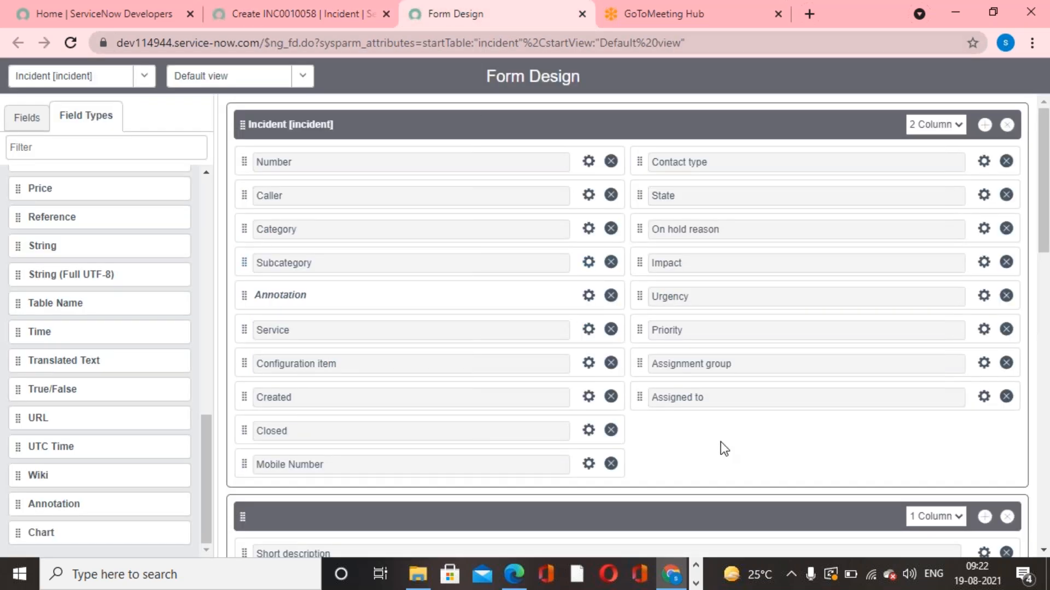
scroll(721, 441, down, 1)
scroll(723, 473, up, 1)
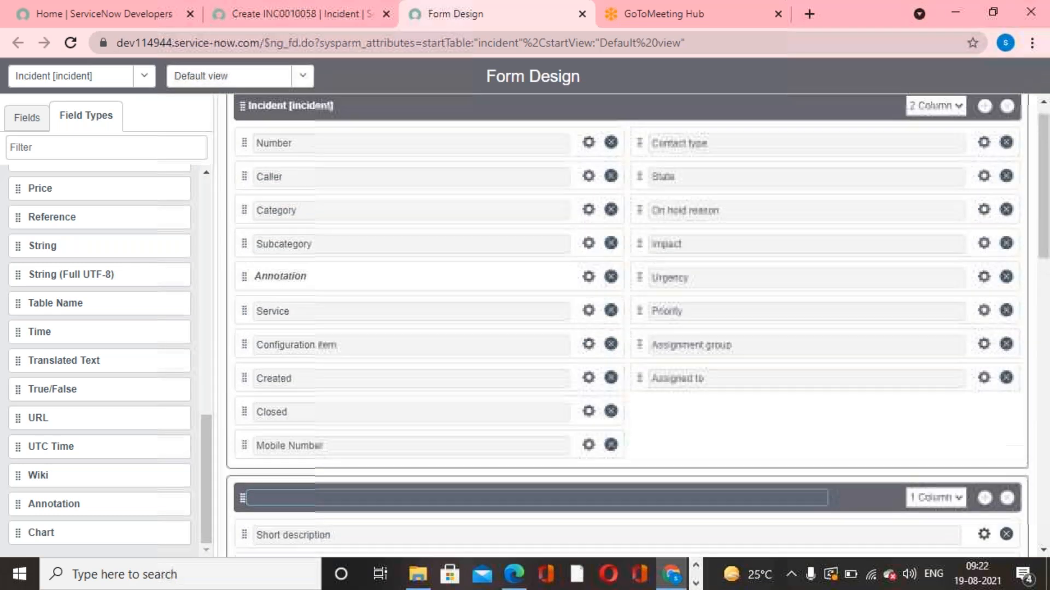
scroll(765, 435, down, 2)
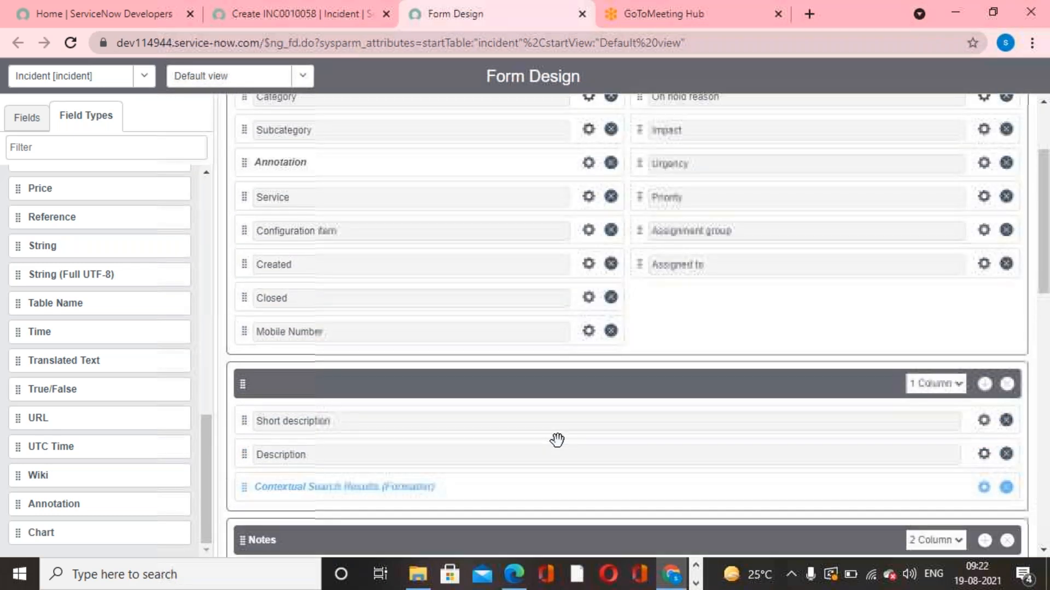
scroll(558, 438, up, 2)
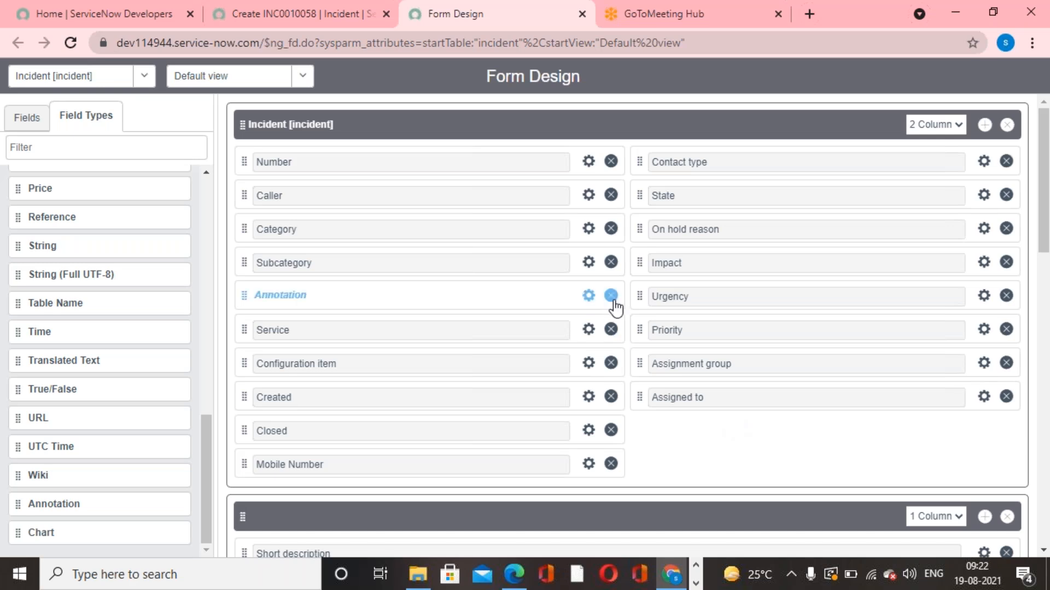
click(589, 296)
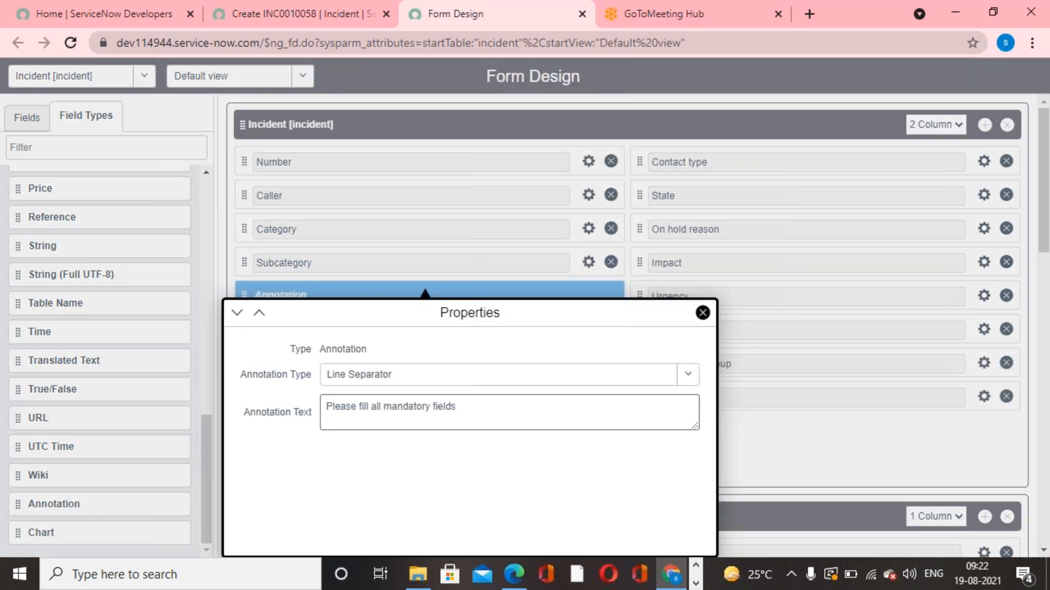
click(693, 377)
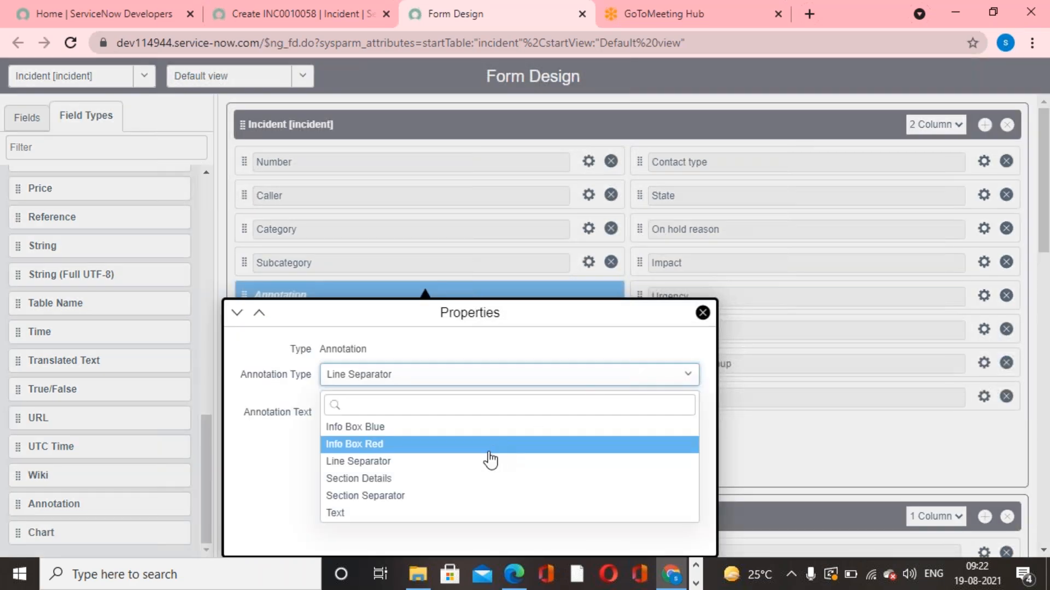
click(474, 480)
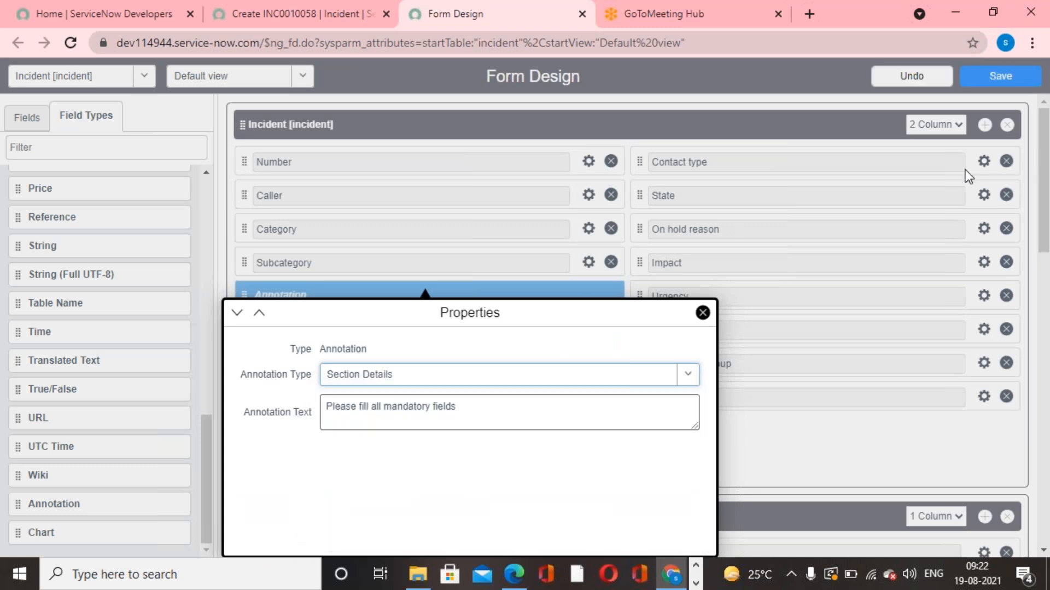
click(1004, 79)
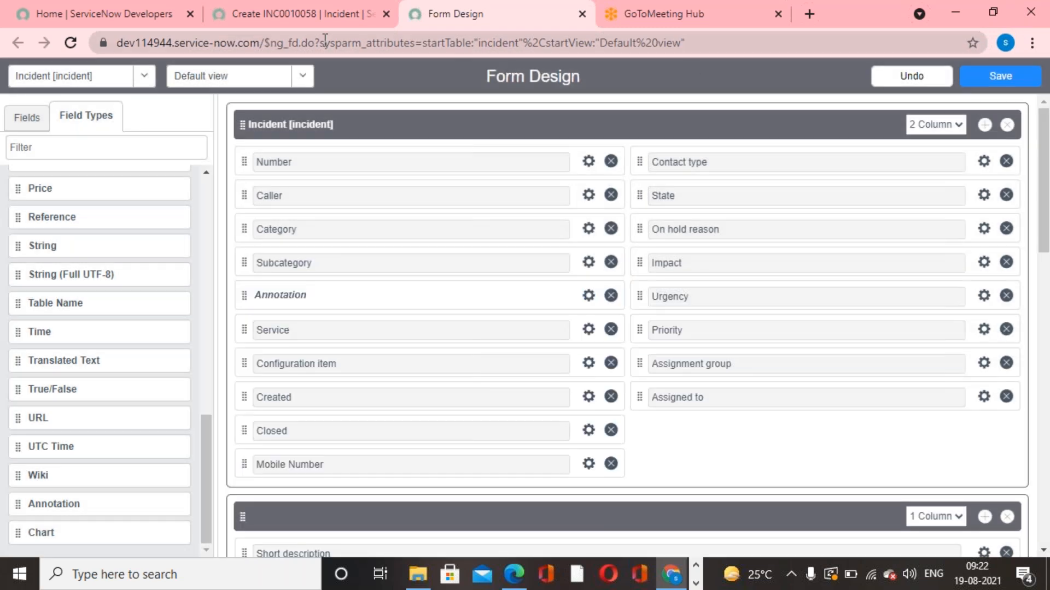
Reload the incident form and check the annotation's style after the switch to Section Details
click(257, 15)
right_click(539, 114)
click(576, 251)
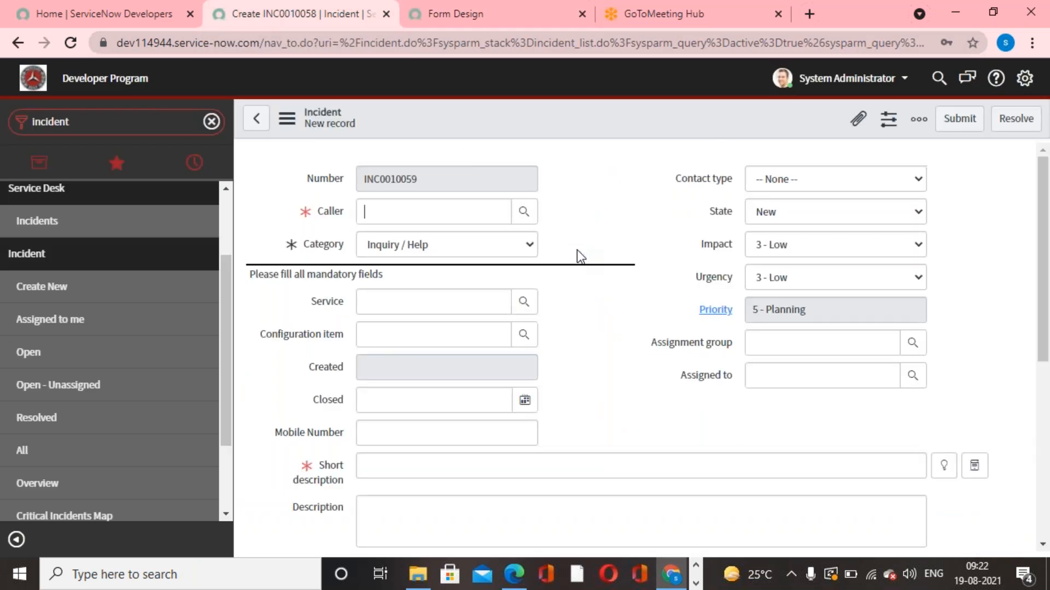
click(566, 332)
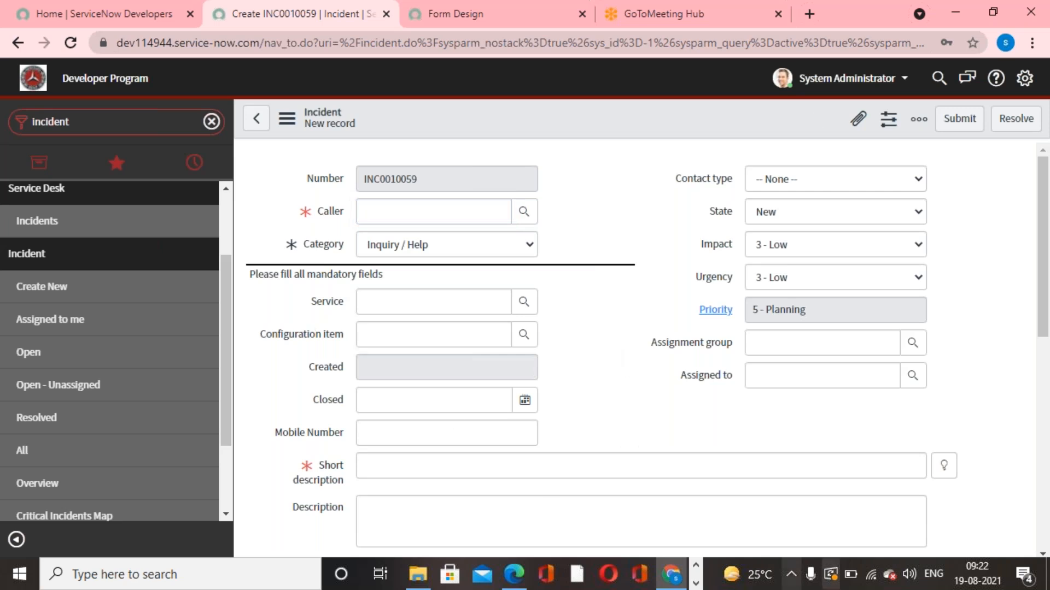
Remove the annotation from the Incident section in the saved form design and recheck the reloaded incident form
click(432, 22)
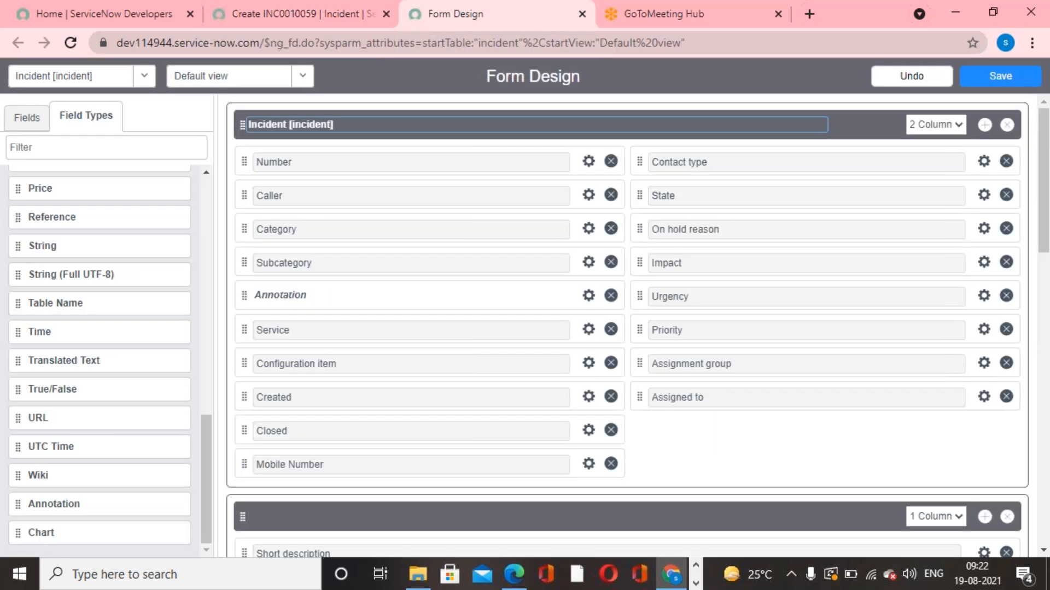
click(610, 295)
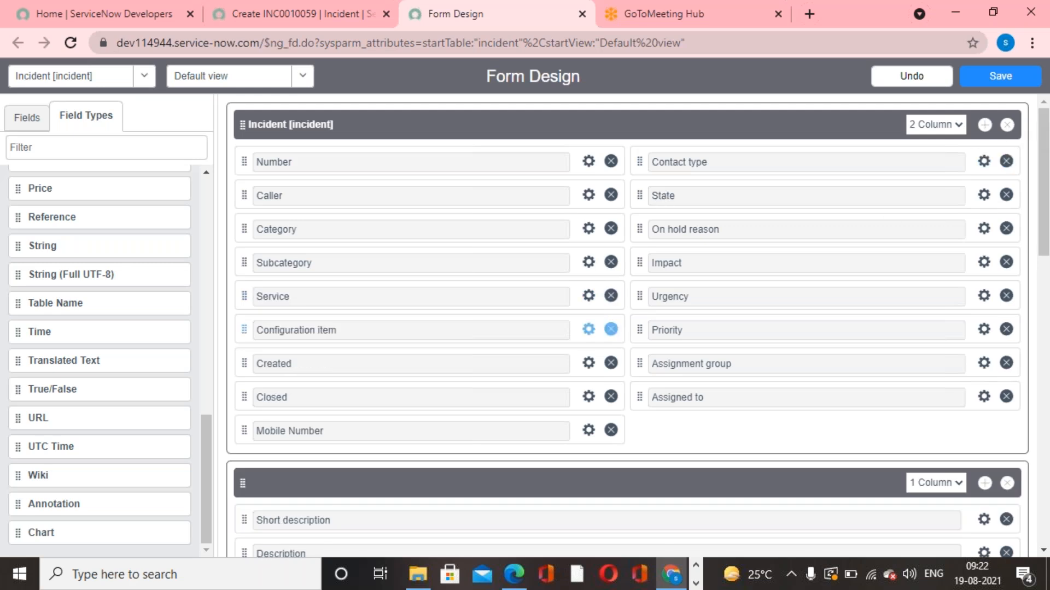
click(1001, 79)
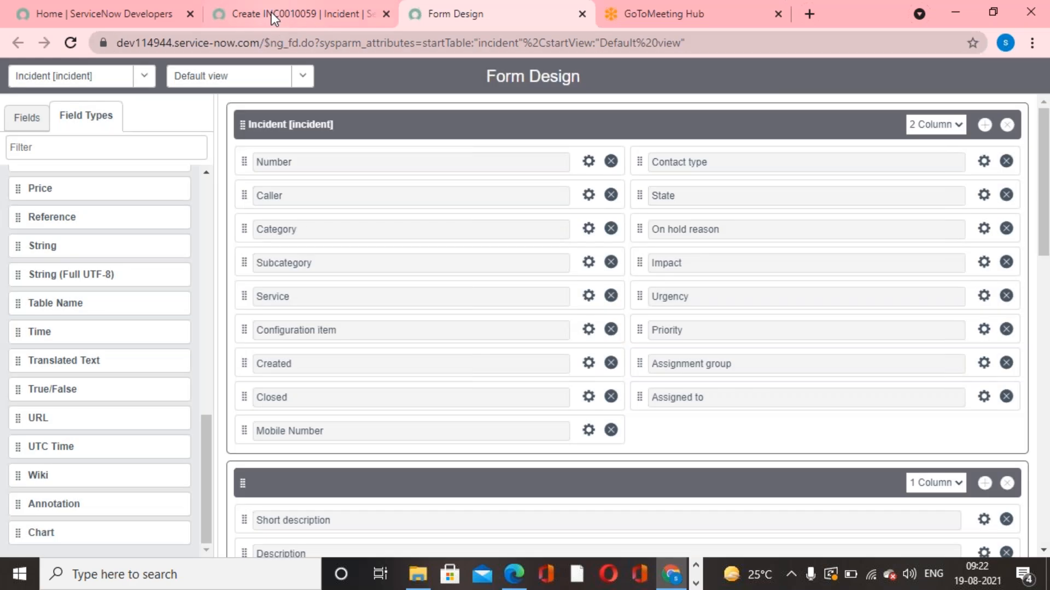
click(272, 12)
right_click(590, 126)
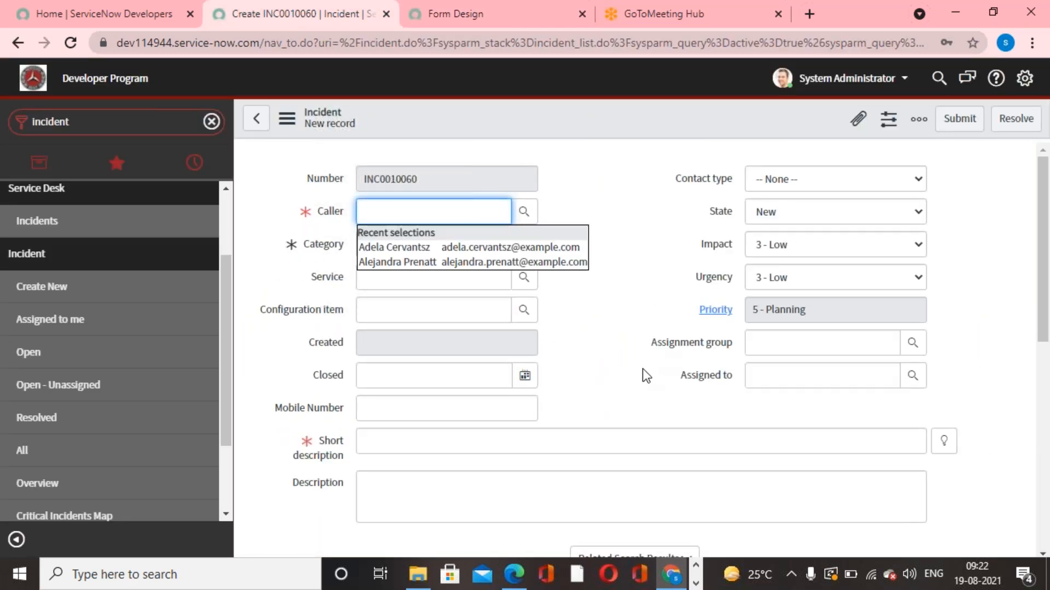
Switch to the ServiceNow PDF guide, read on to the Forms Fields page and return to the incident form
click(718, 25)
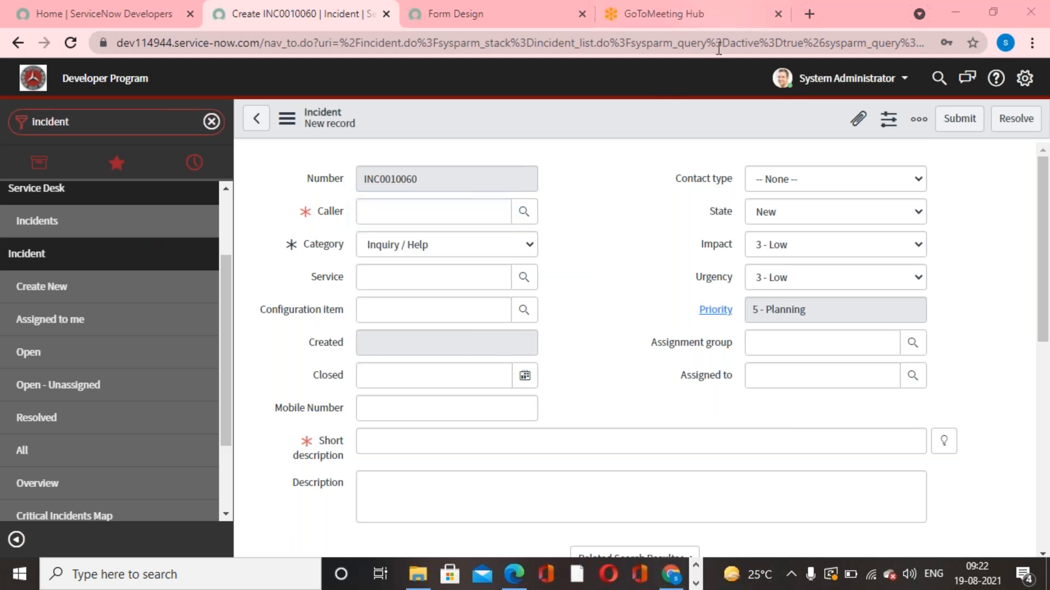
key(alt+Tab)
scroll(660, 438, down, 6)
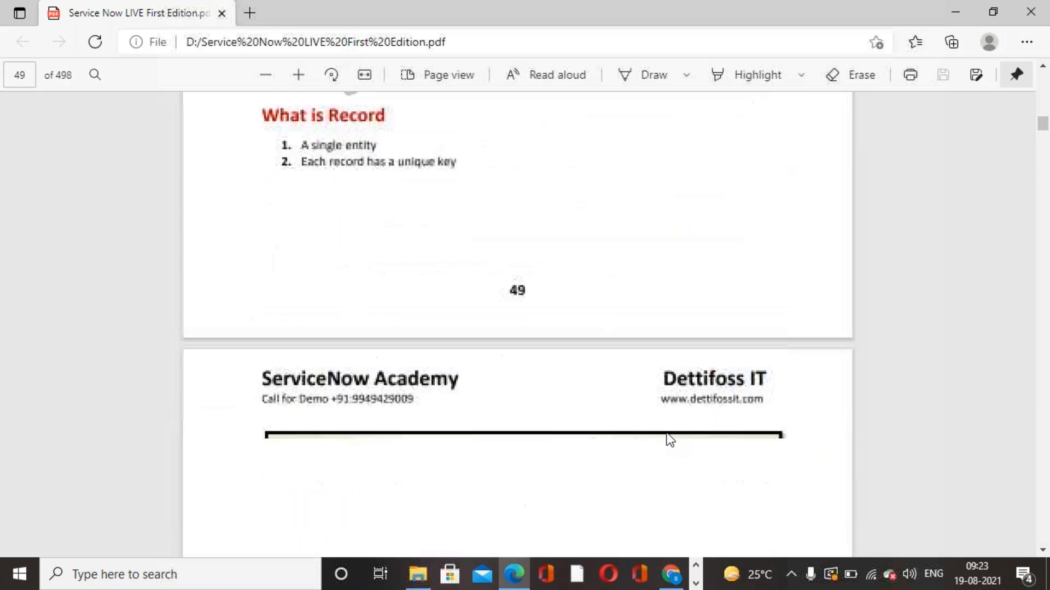
scroll(669, 440, down, 12)
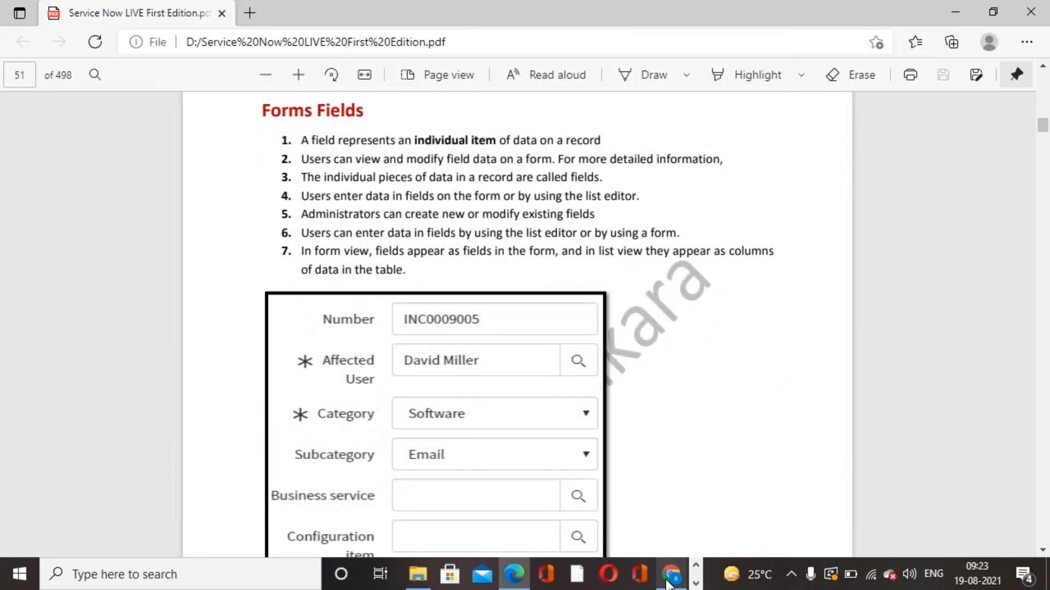
click(668, 584)
click(627, 382)
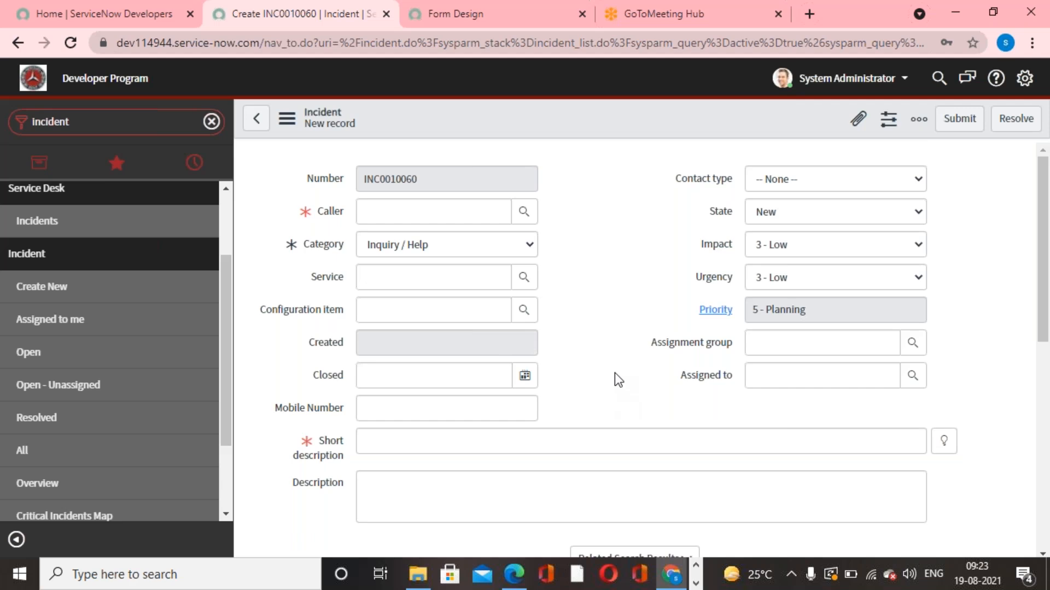
Find the Problem module with the filter "problem" and start a new problem record to view its process flow
click(134, 122)
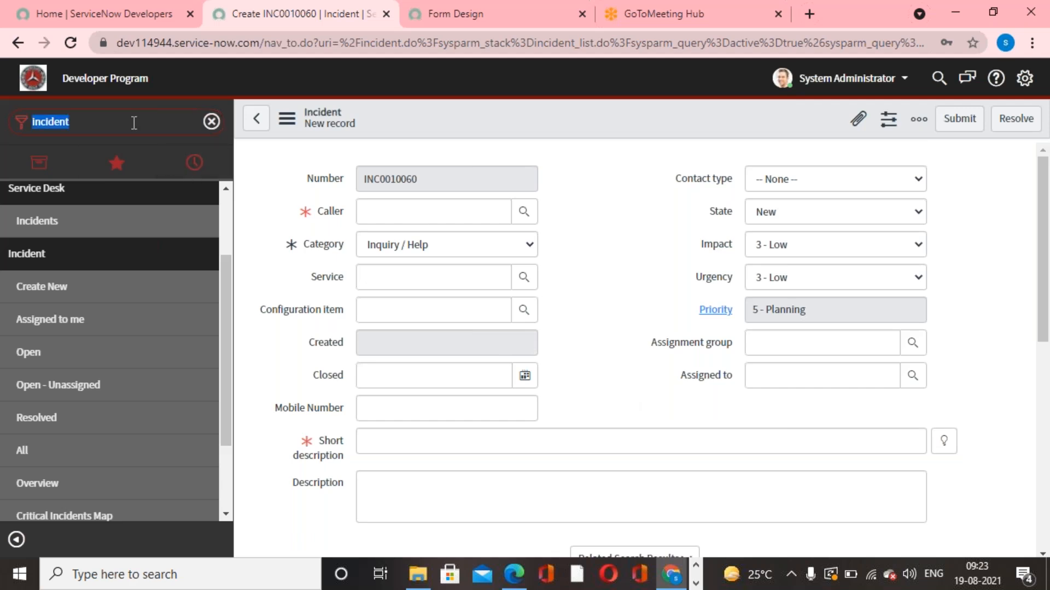
text(problem)
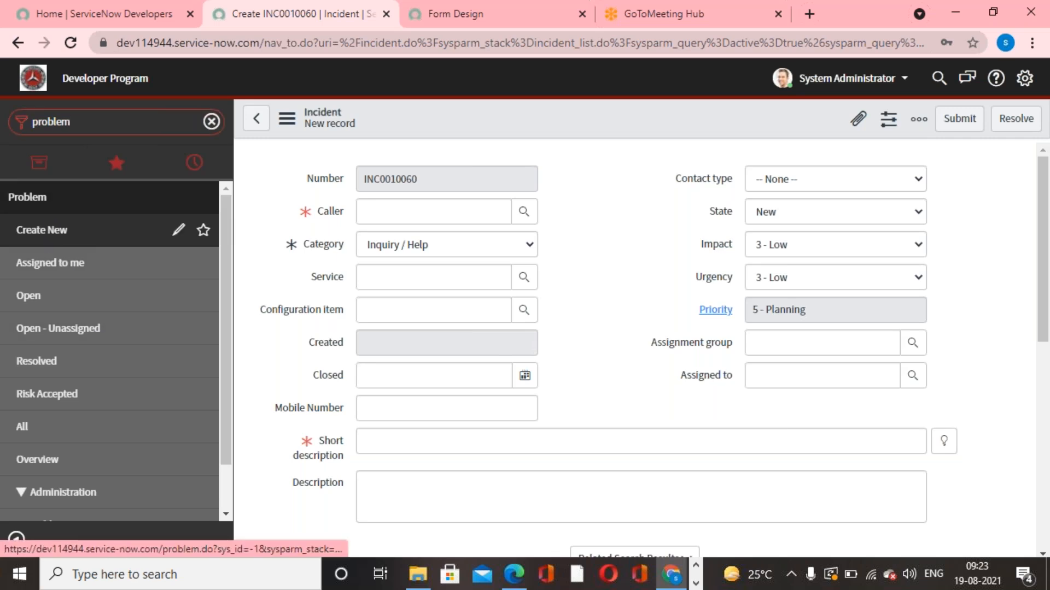
click(42, 230)
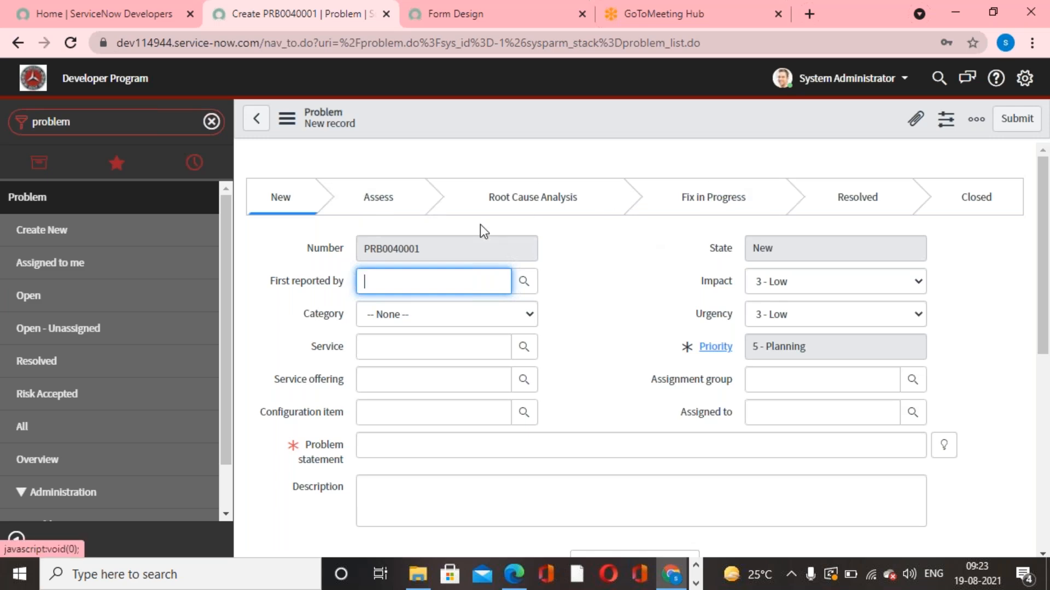
click(588, 409)
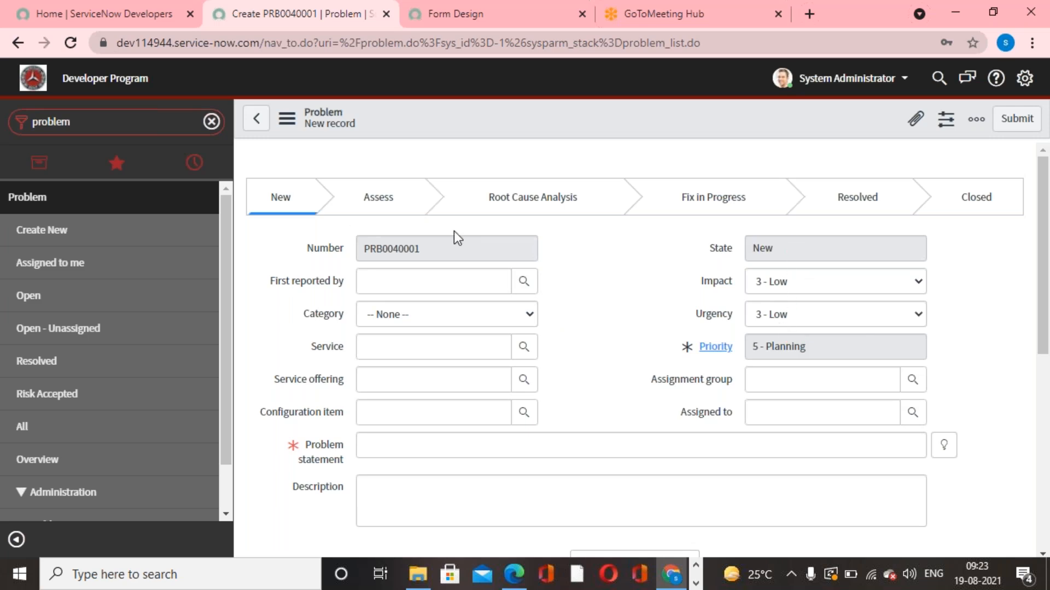
List all problems and open PRB0000055 to examine the process flow of an existing problem
click(65, 436)
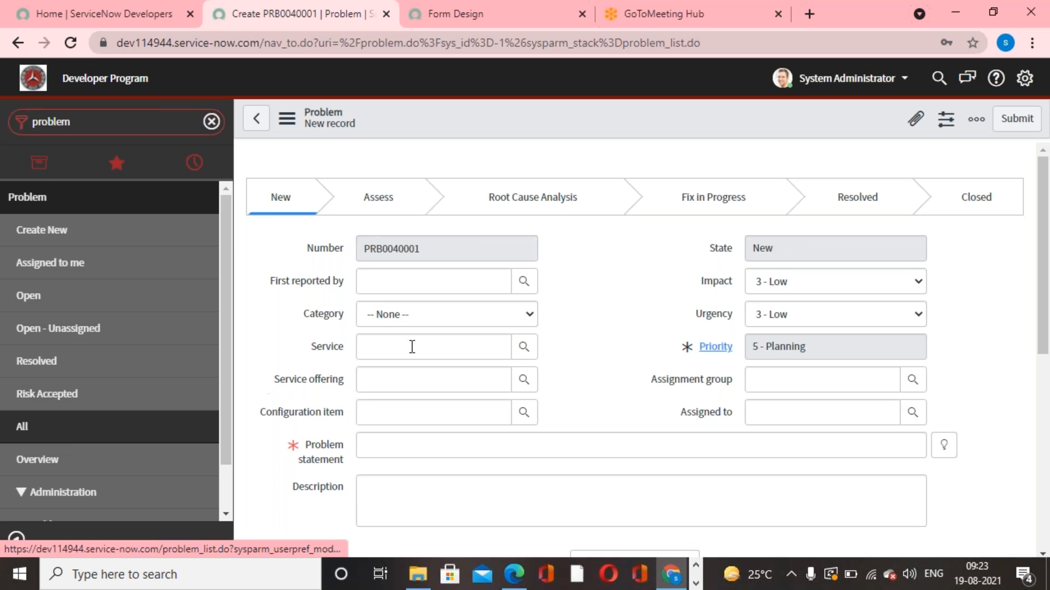
scroll(476, 453, down, 3)
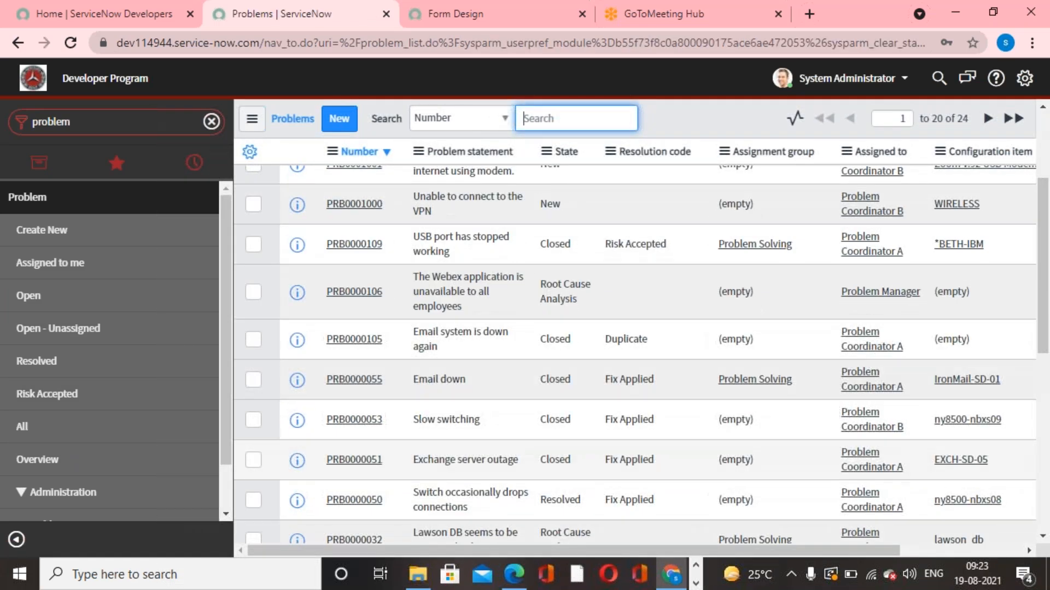
click(366, 381)
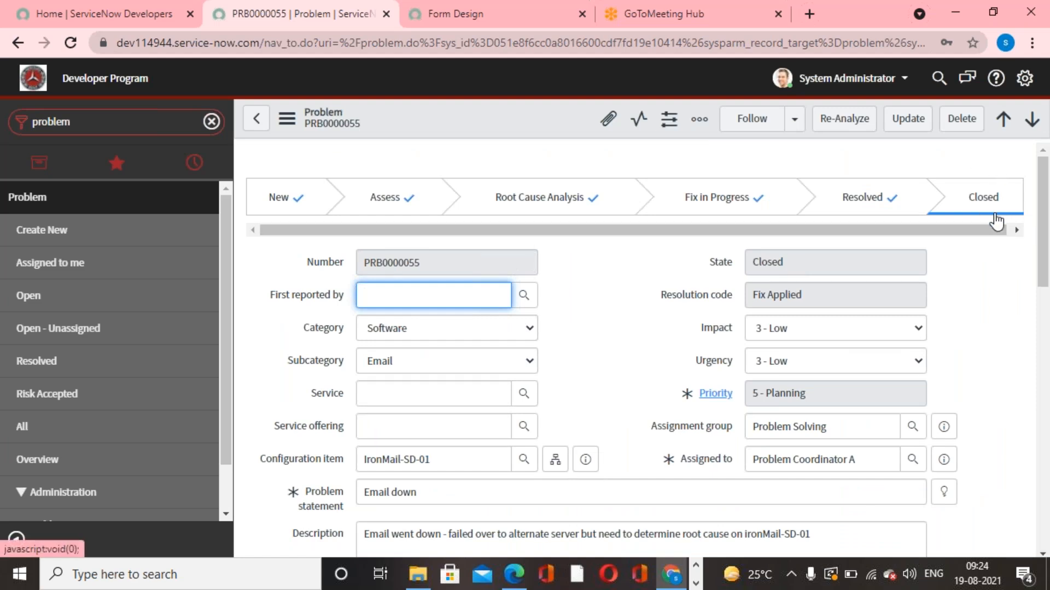
Filter the navigator for "change" and start a new change request with the Normal model to view its process flow
click(143, 128)
text(chnage)
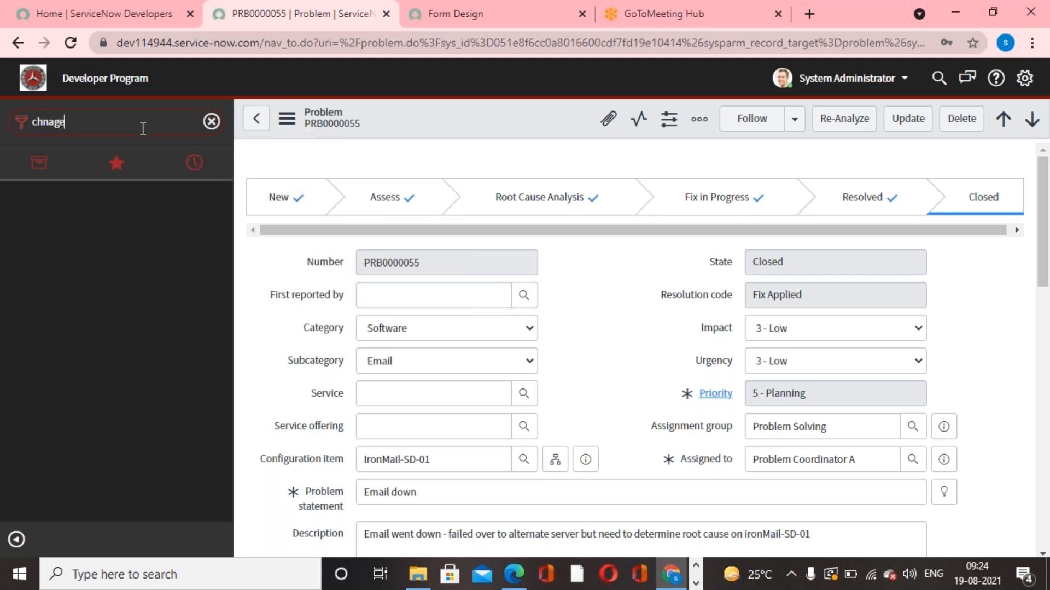
key(BackSpace)
key(BackSpace)
key(BackSpace)
key(BackSpace)
text(ange)
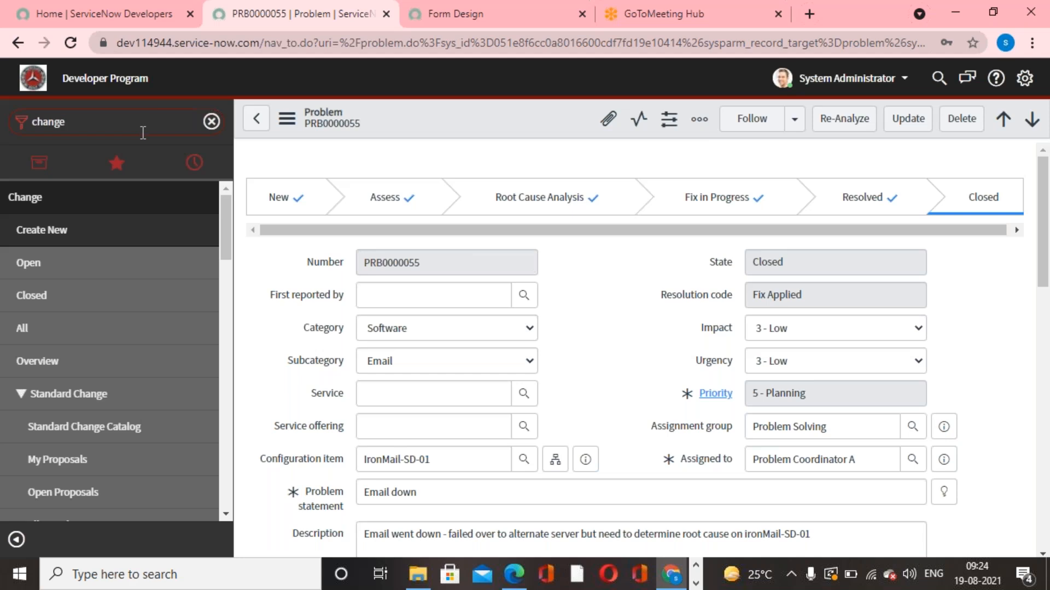
click(69, 237)
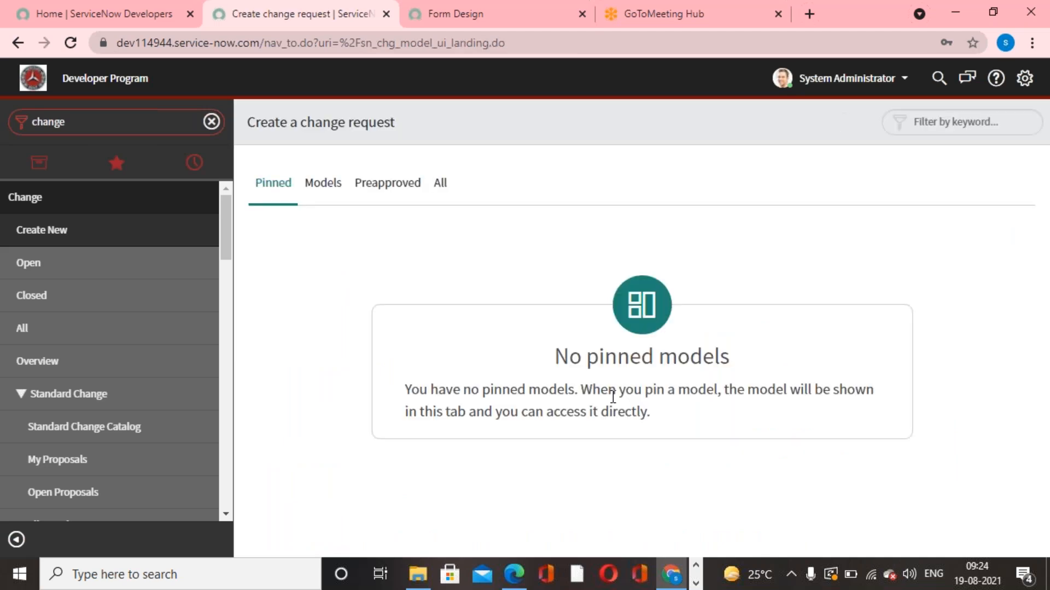
click(441, 200)
click(683, 268)
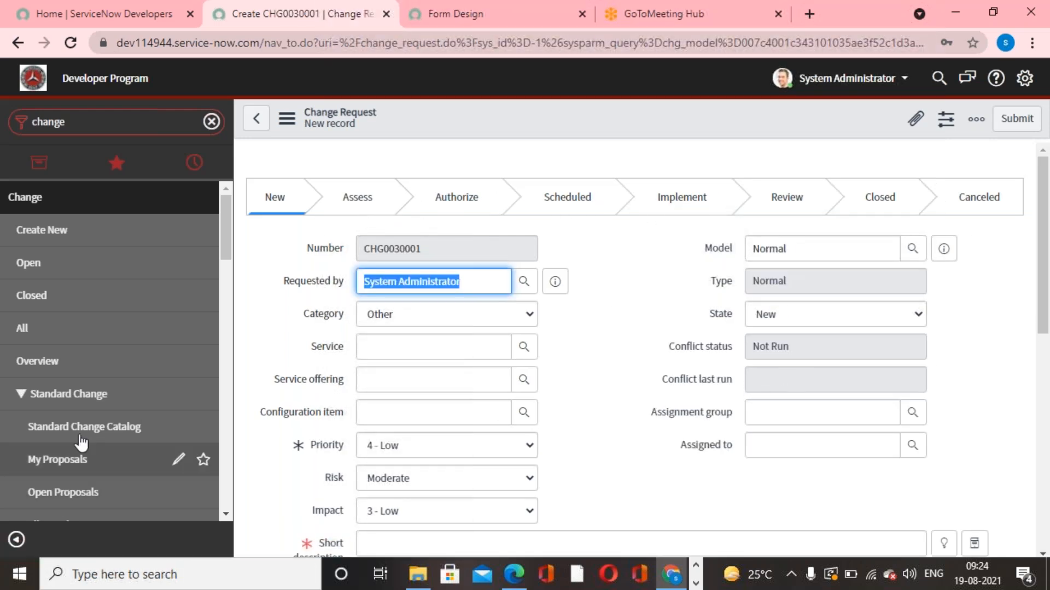
List all change requests, open CHG0000096 and dismiss its scheduling conflict message to examine the process flow
click(24, 328)
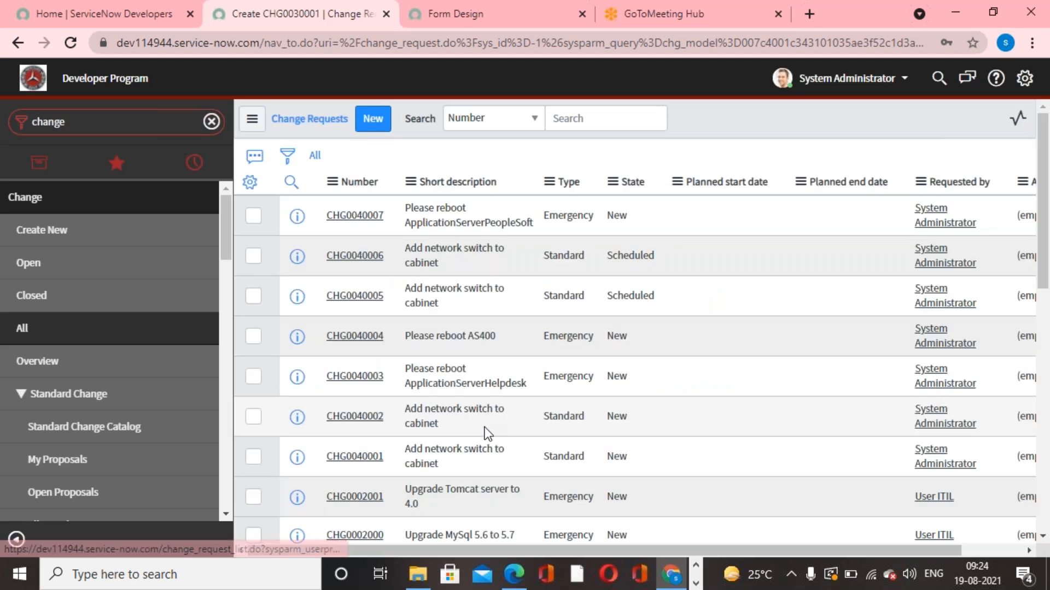
scroll(378, 368, down, 4)
click(379, 367)
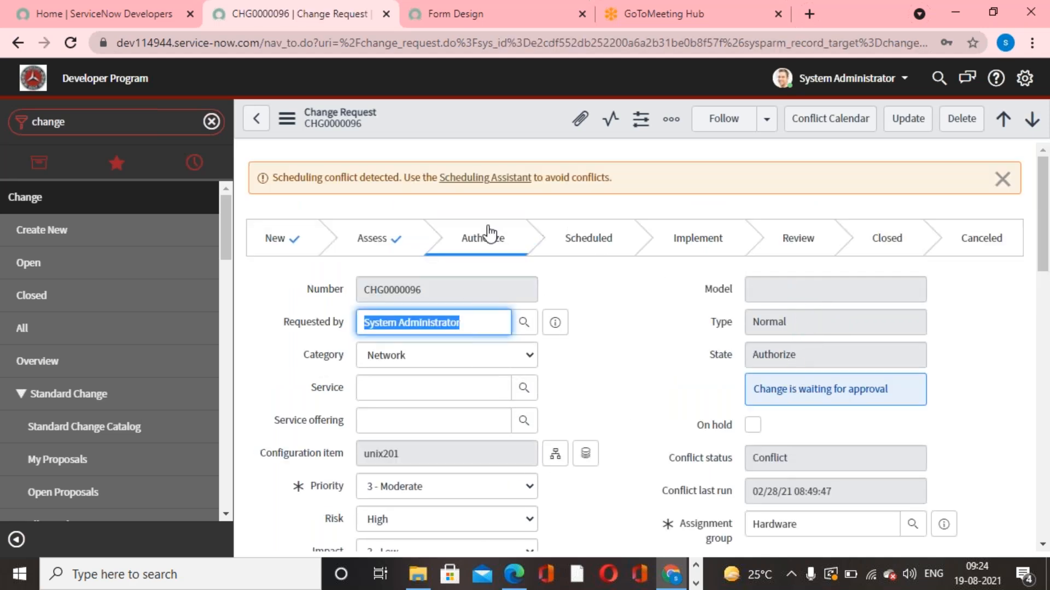
click(996, 181)
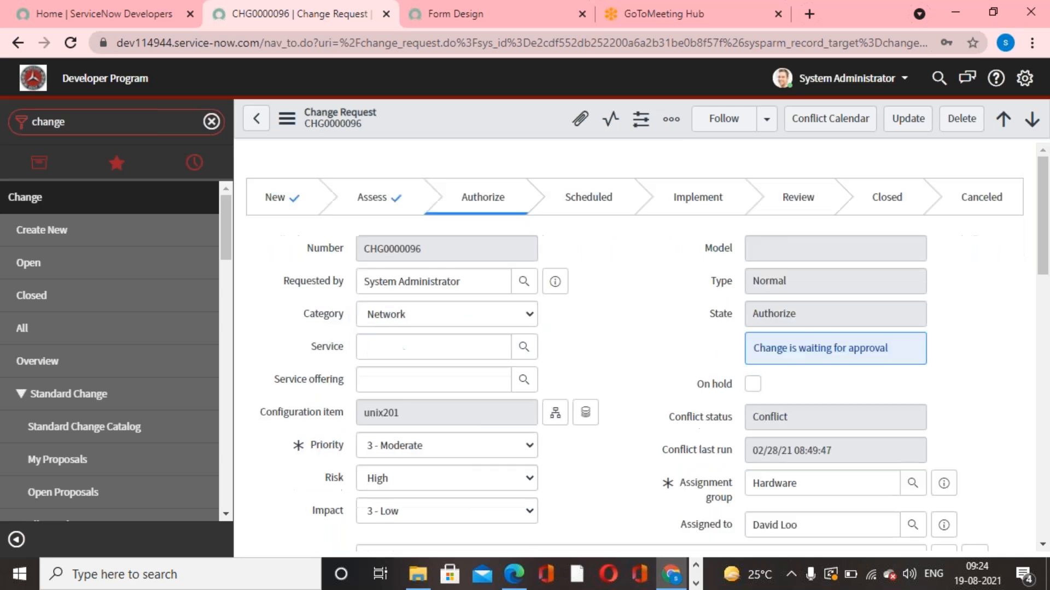
Filter the navigator for "Incident" and open a new incident form to check it for a process flow
click(104, 122)
text(Incident)
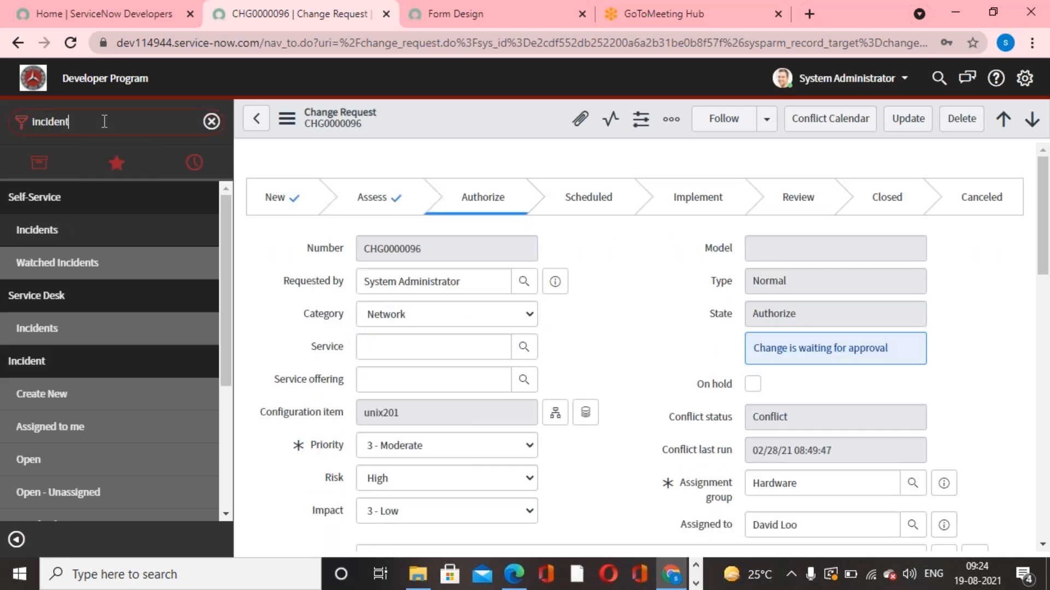
click(41, 394)
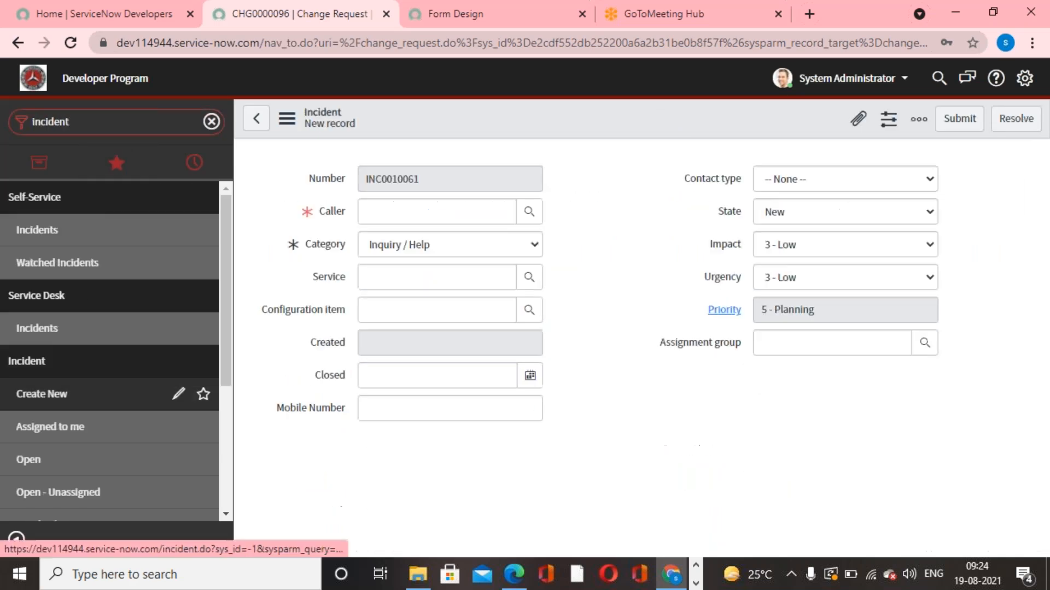
click(647, 219)
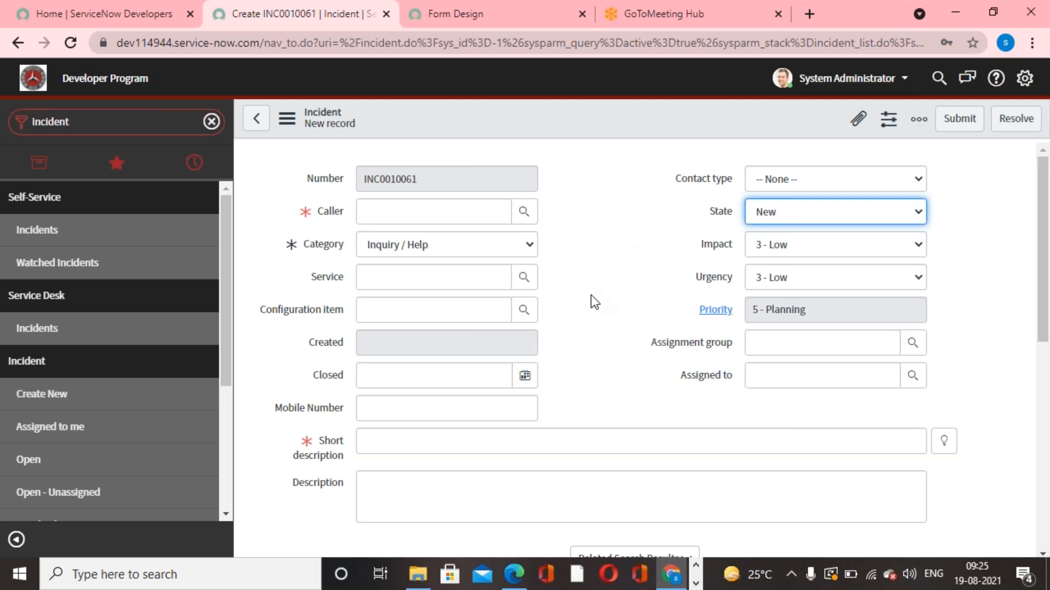
scroll(612, 306, down, 1)
scroll(377, 385, up, 1)
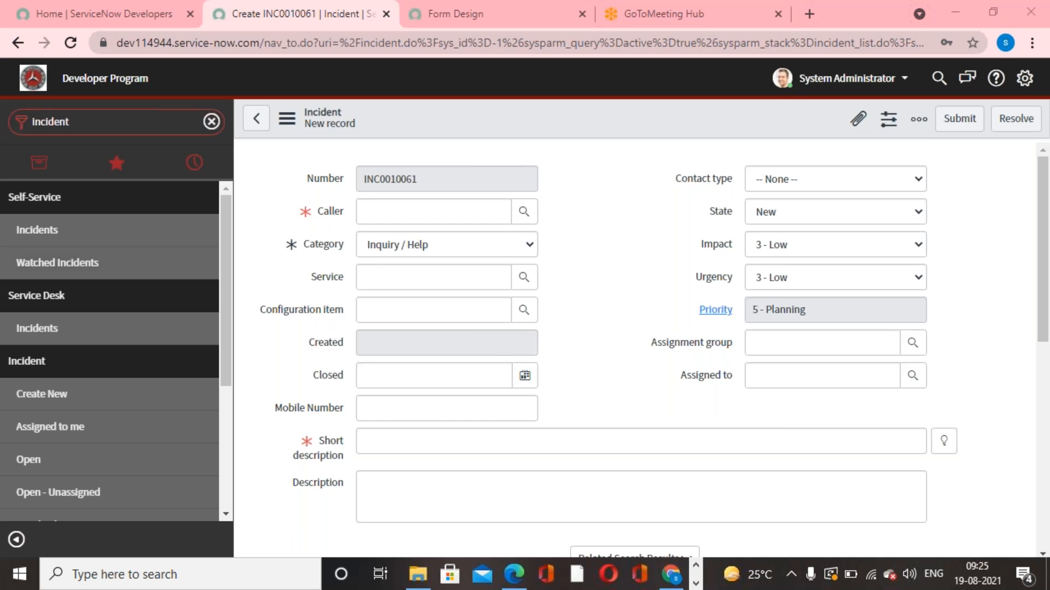
Switch Form Design to the Problem [problem] table, delete the section holding the Process Flow formatter and save the design
click(501, 25)
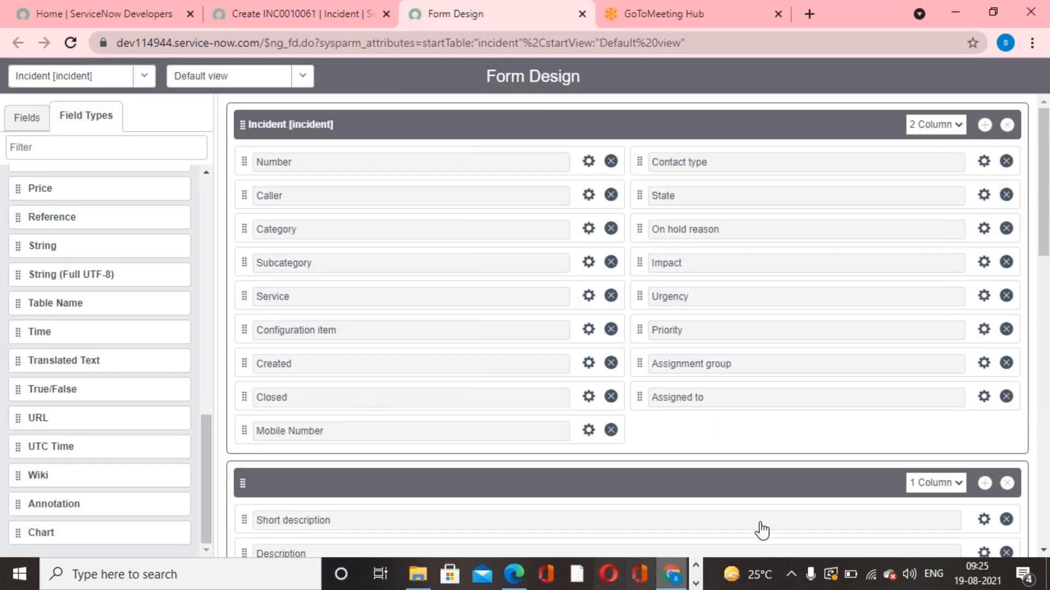
scroll(100, 360, up, 10)
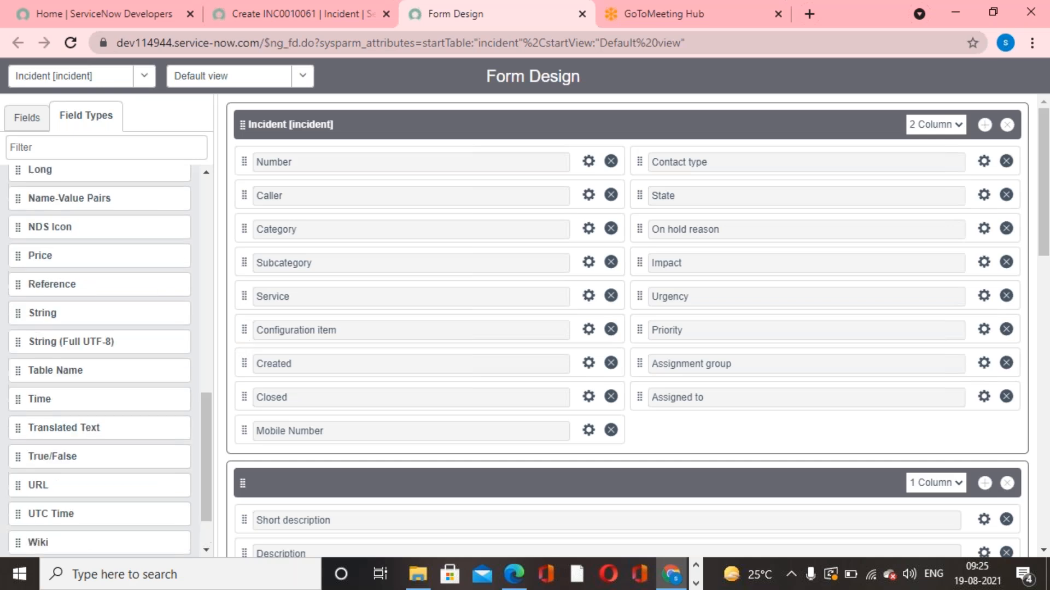
click(144, 78)
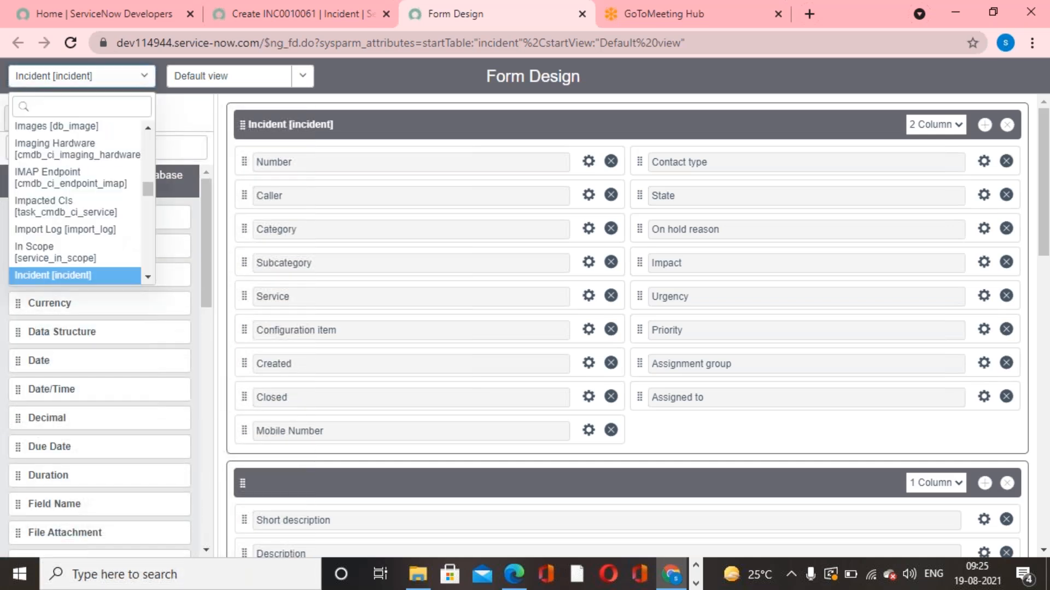
text(problem)
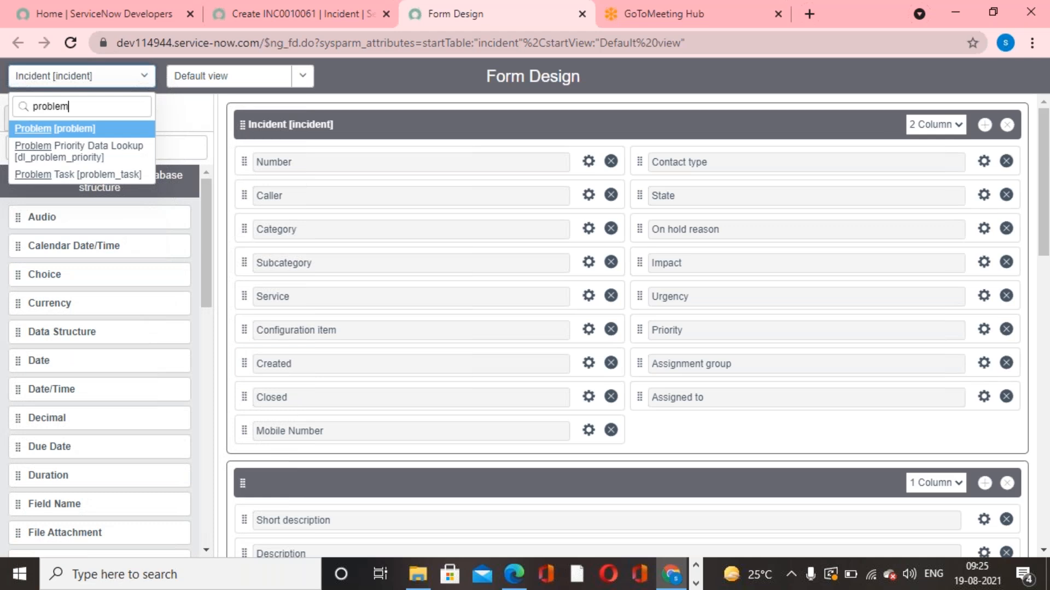
click(99, 127)
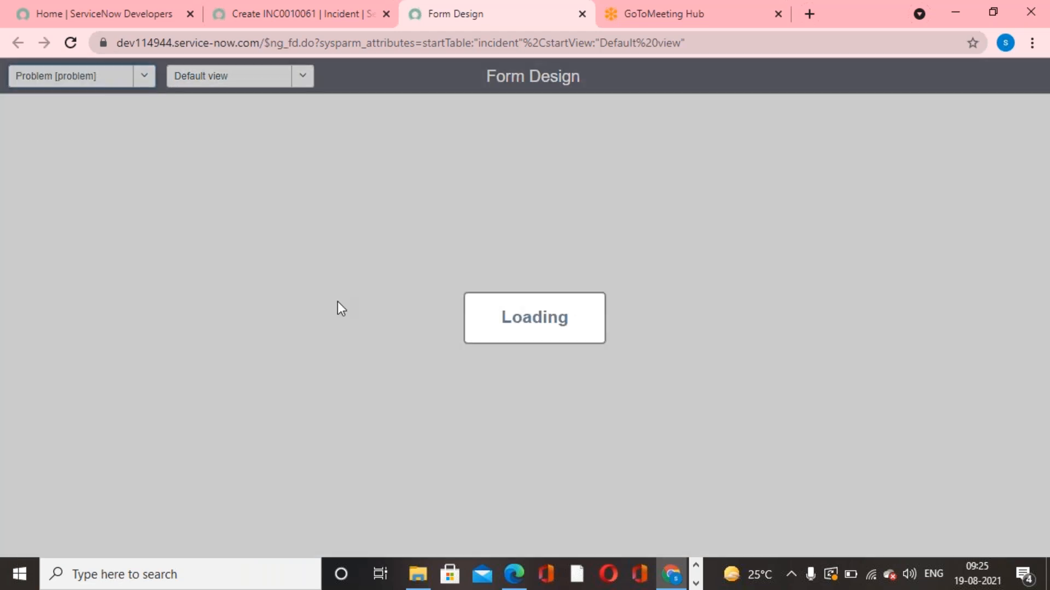
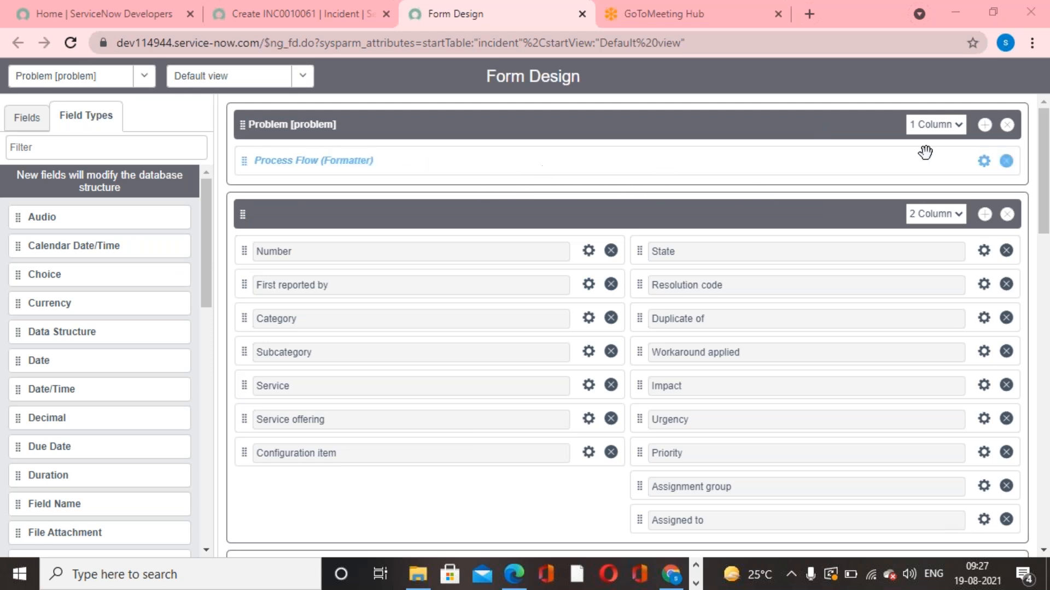
click(1006, 125)
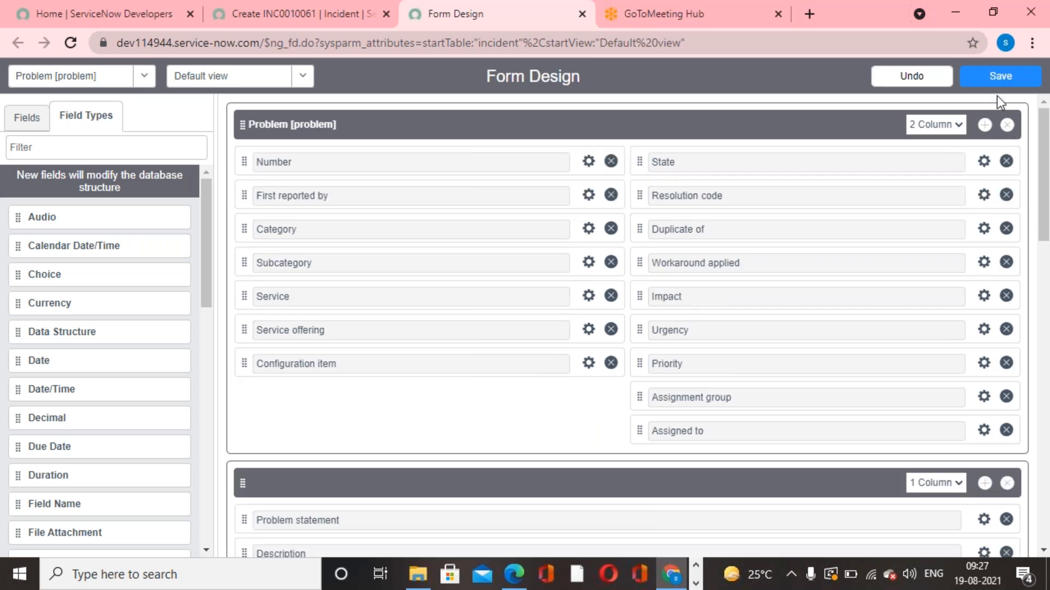
click(998, 82)
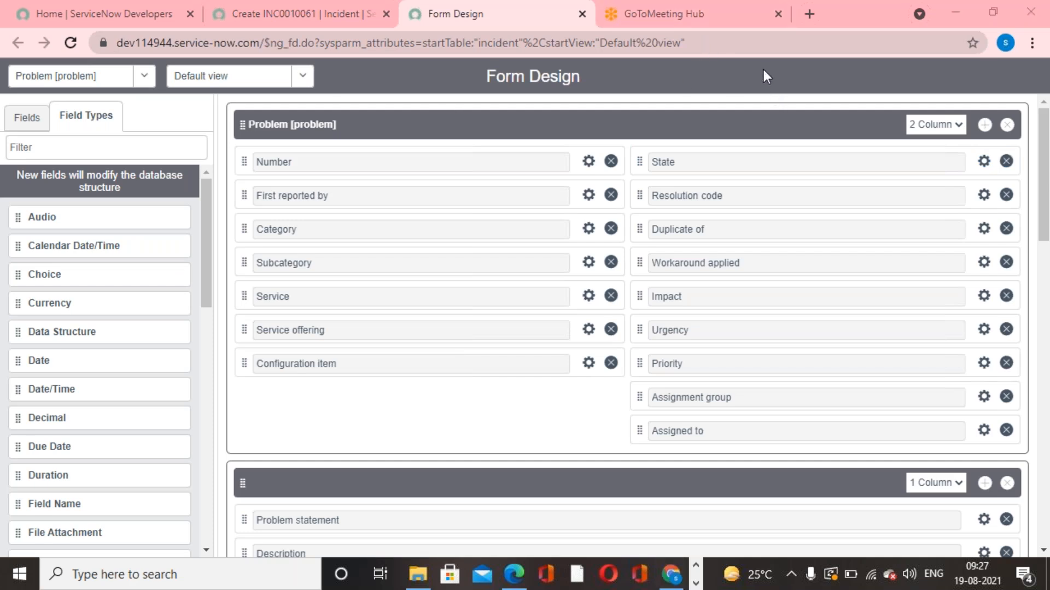
Filter the navigator for "problem" and open a new problem record to check the form after removing the process flow section
click(285, 15)
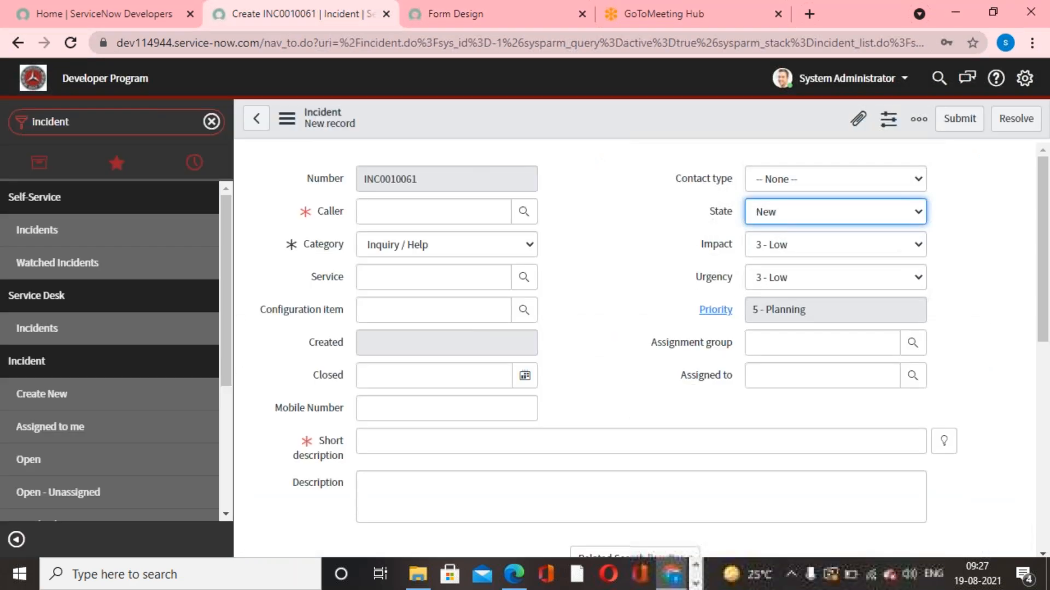
click(133, 129)
text(problem)
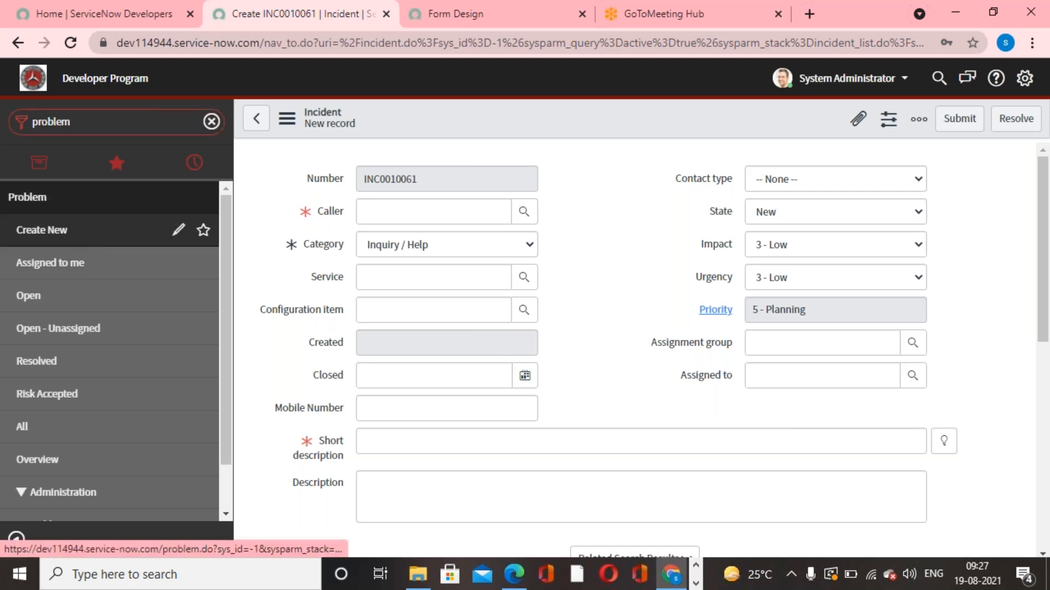
click(42, 229)
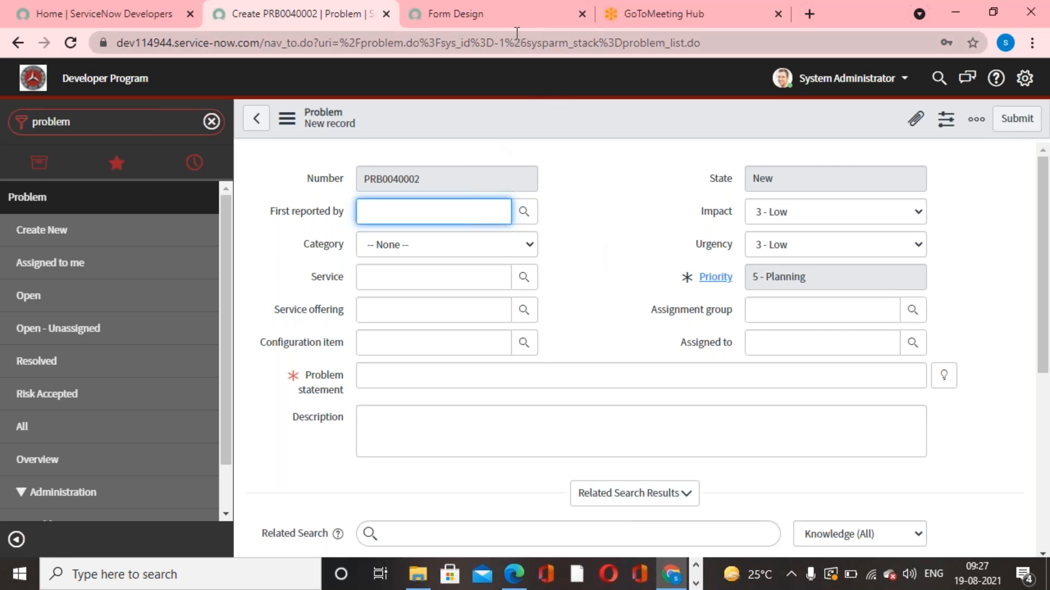
Add a new one-column section to the Problem form design and place the Process Flow formatter in it
click(533, 27)
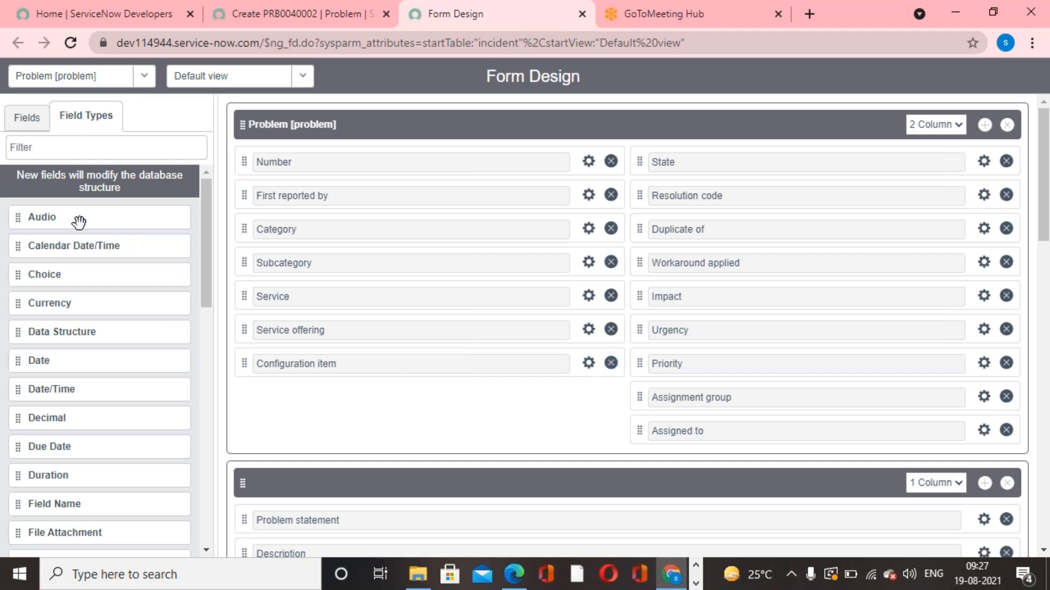
click(34, 120)
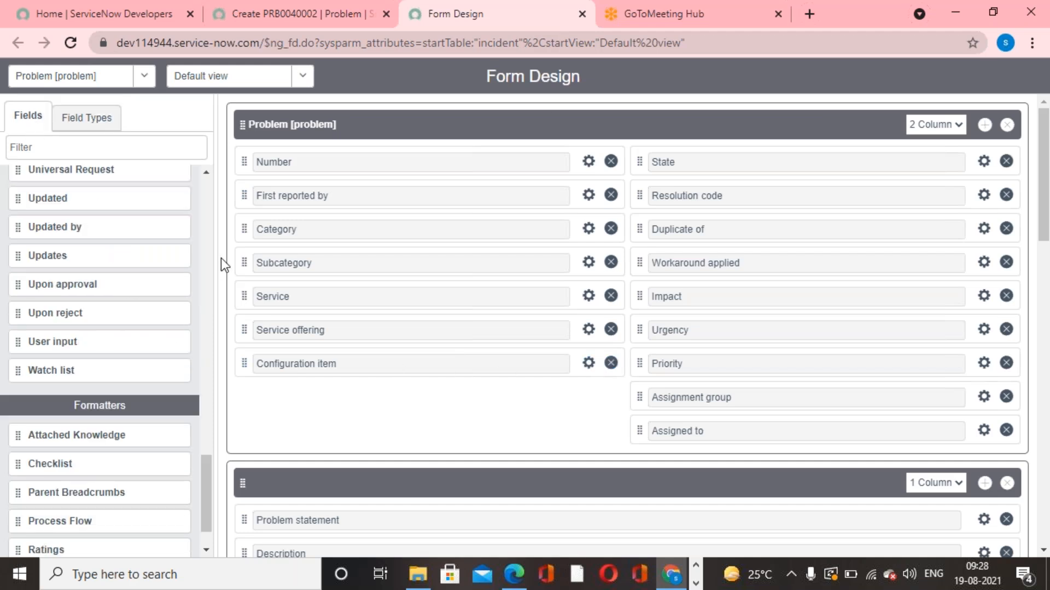
click(110, 143)
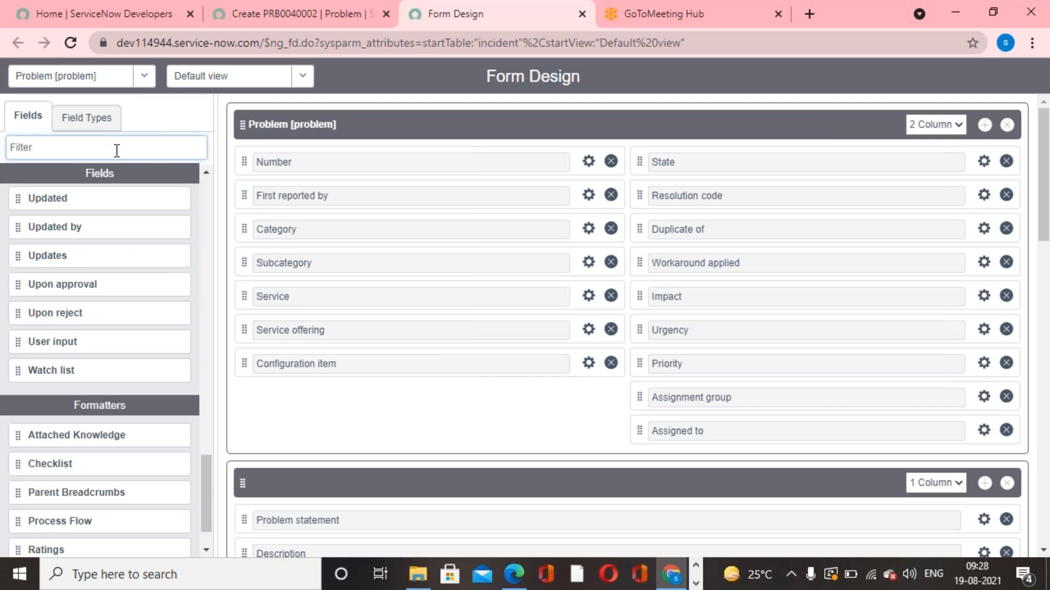
scroll(140, 426, down, 2)
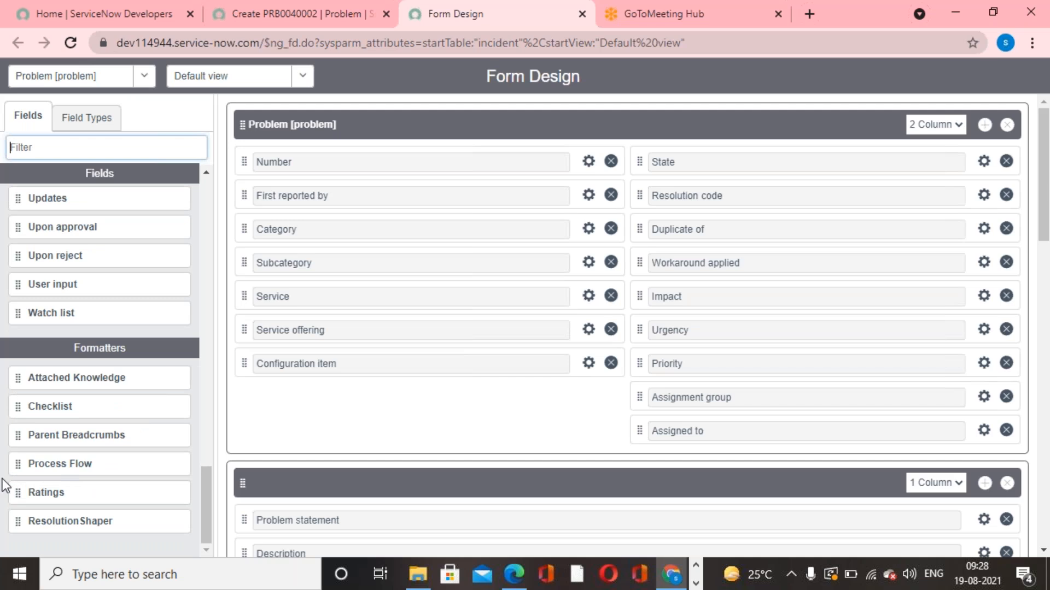
click(984, 125)
scroll(897, 369, down, 3)
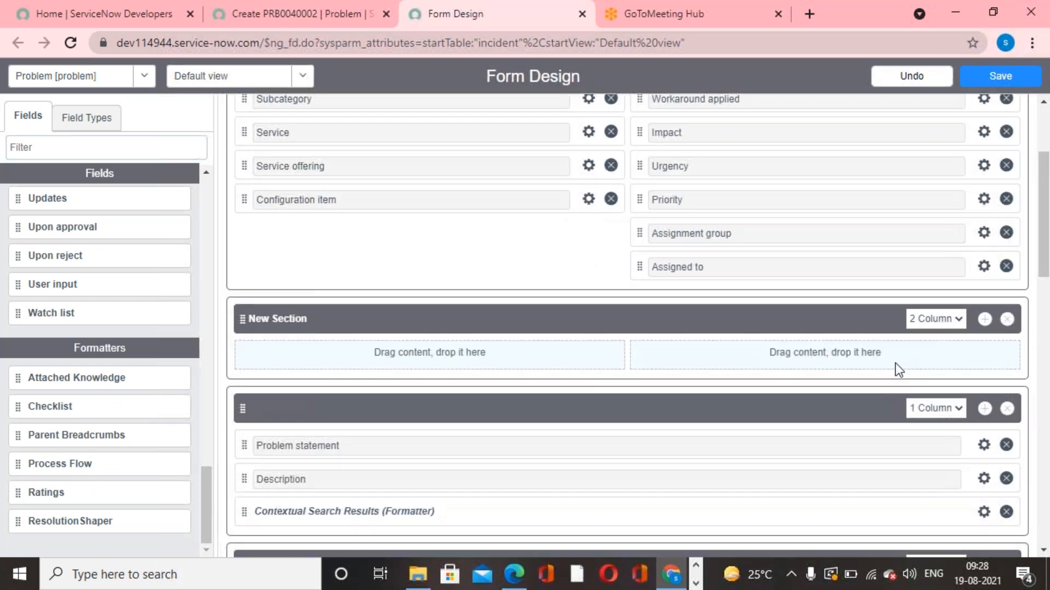
click(936, 318)
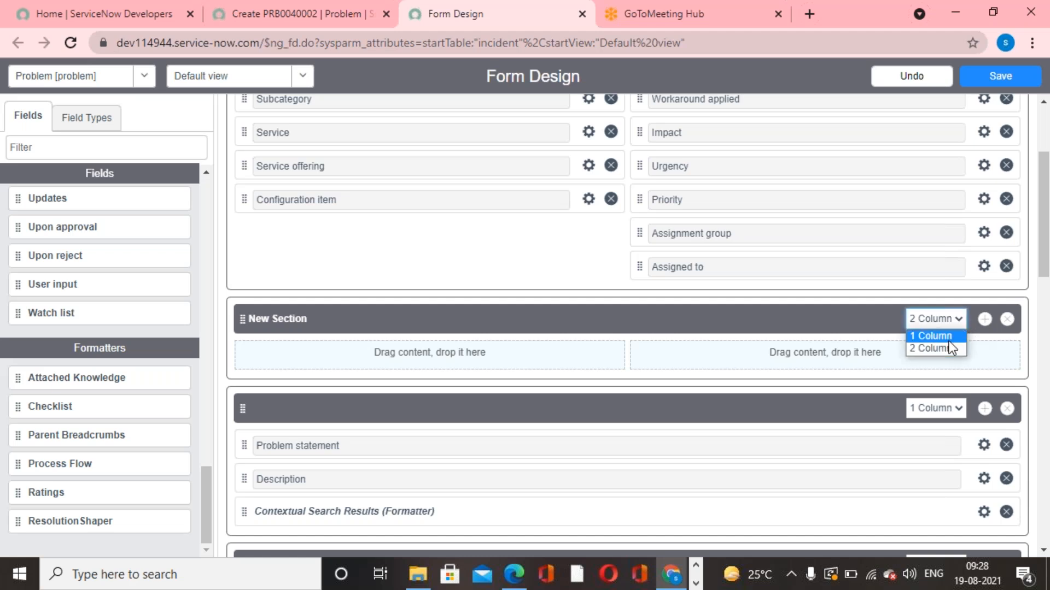
click(929, 336)
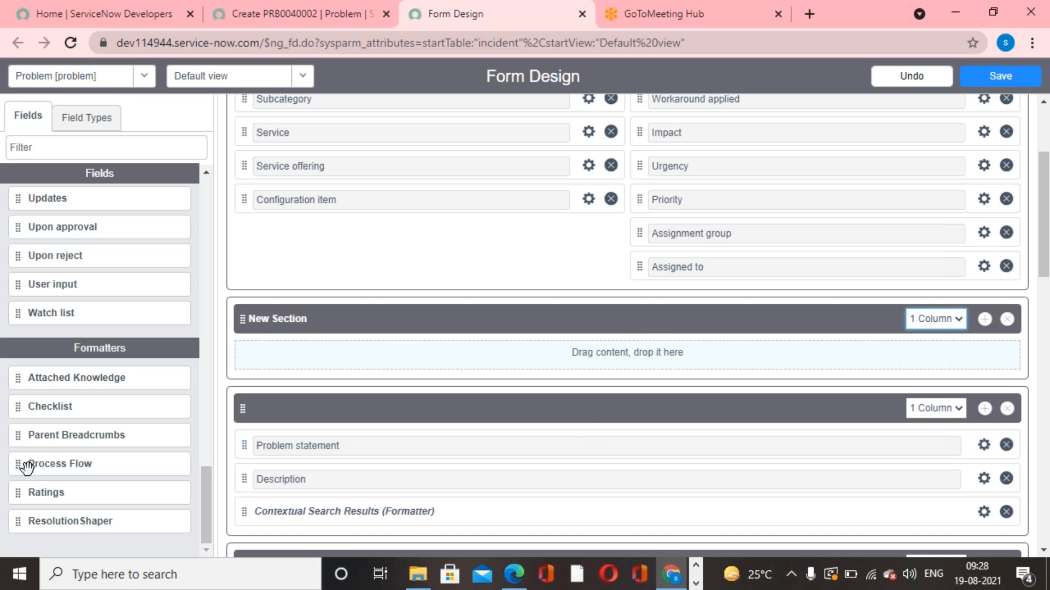
drag(36, 467, 277, 358)
Move the new section holding the Process Flow formatter above the main Problem section and save the design
scroll(283, 360, down, 10)
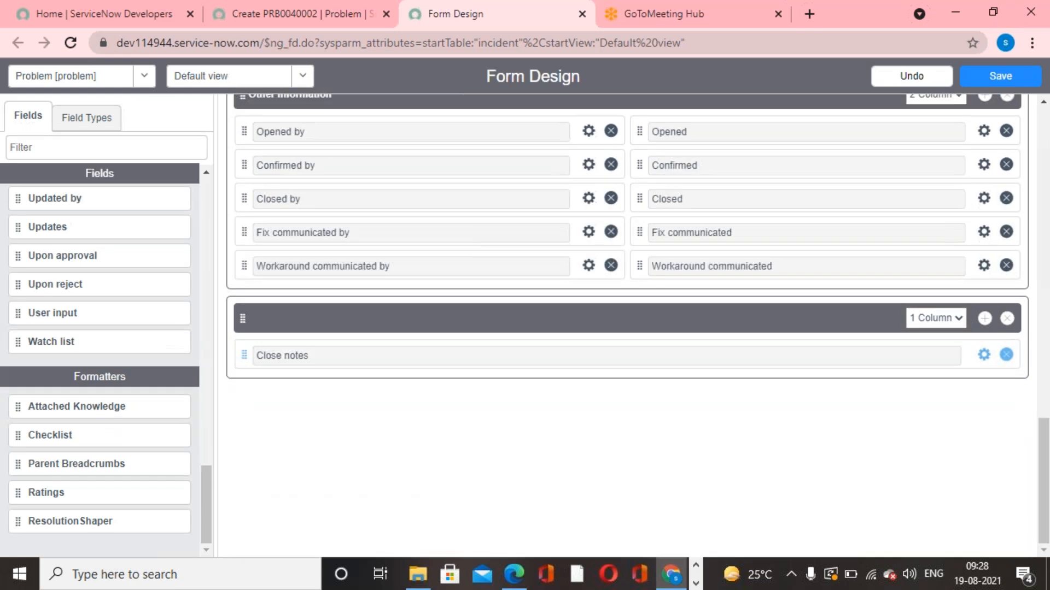
scroll(326, 421, up, 10)
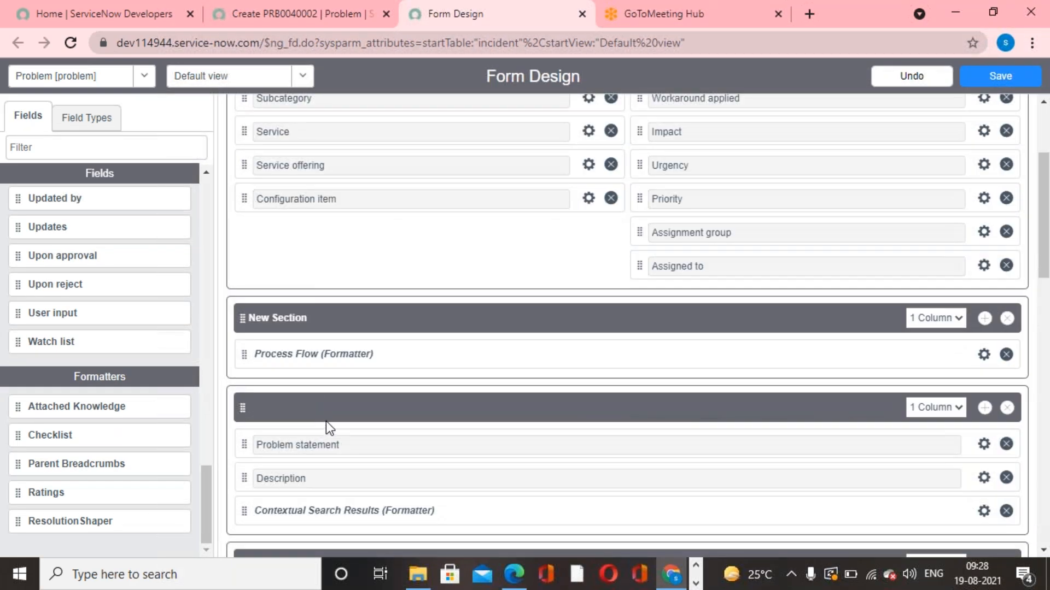
drag(236, 306, 256, 124)
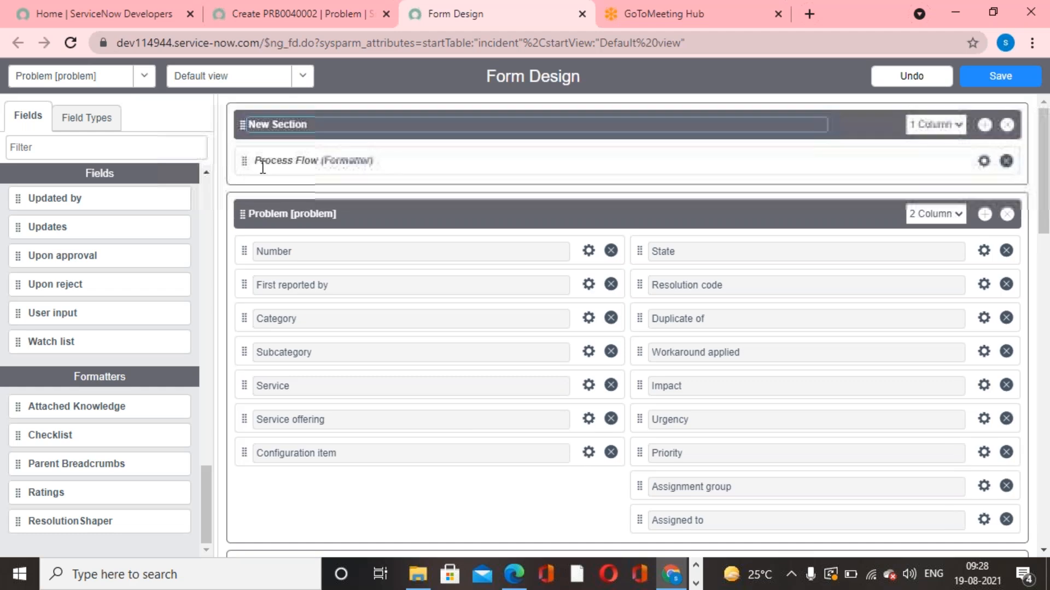
click(1028, 78)
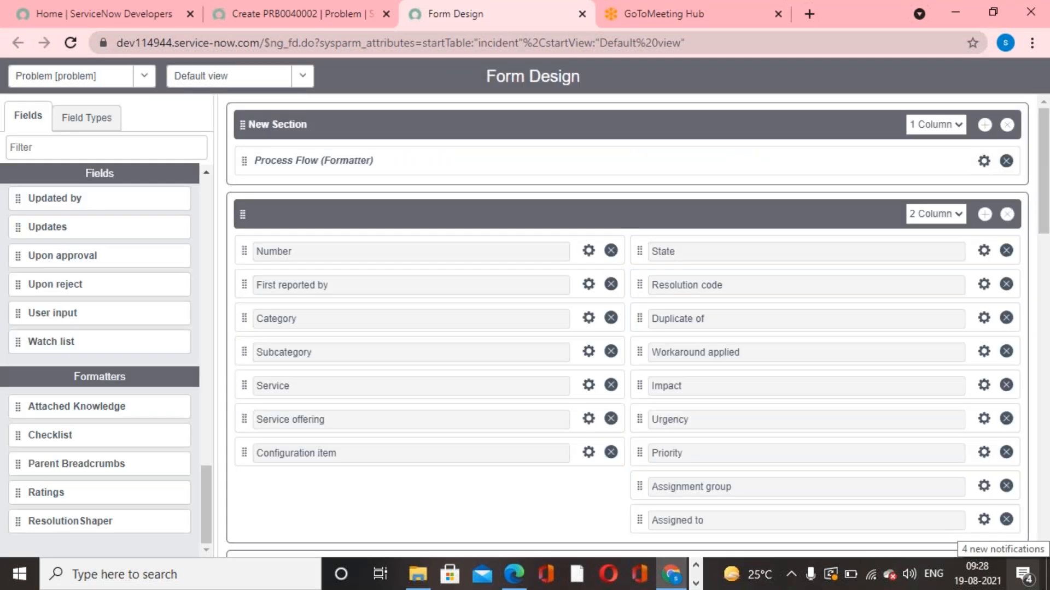
Reload the new problem record form to check the process flow display
click(283, 3)
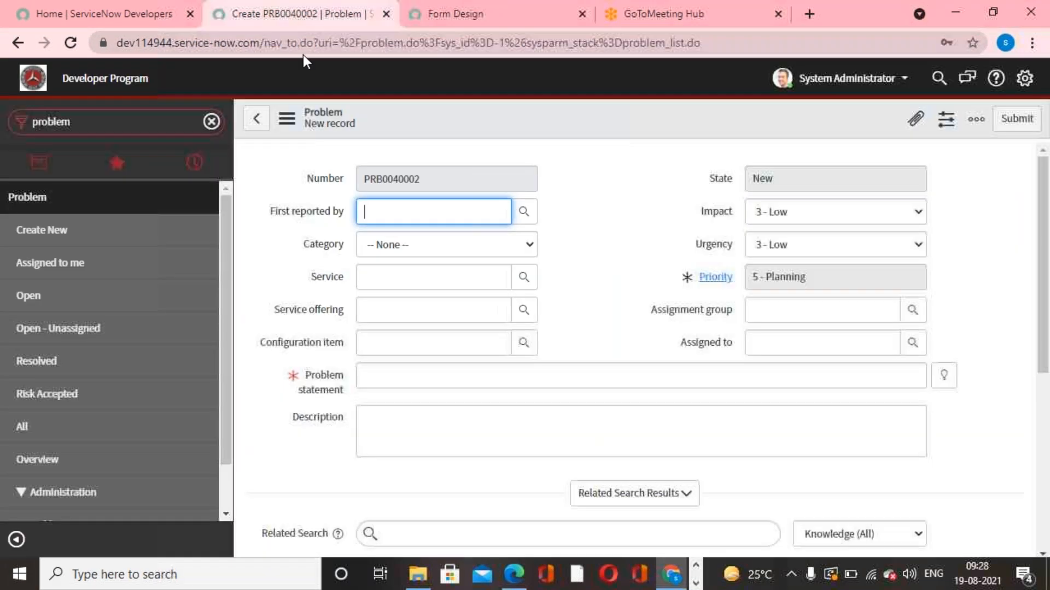
right_click(571, 123)
click(621, 259)
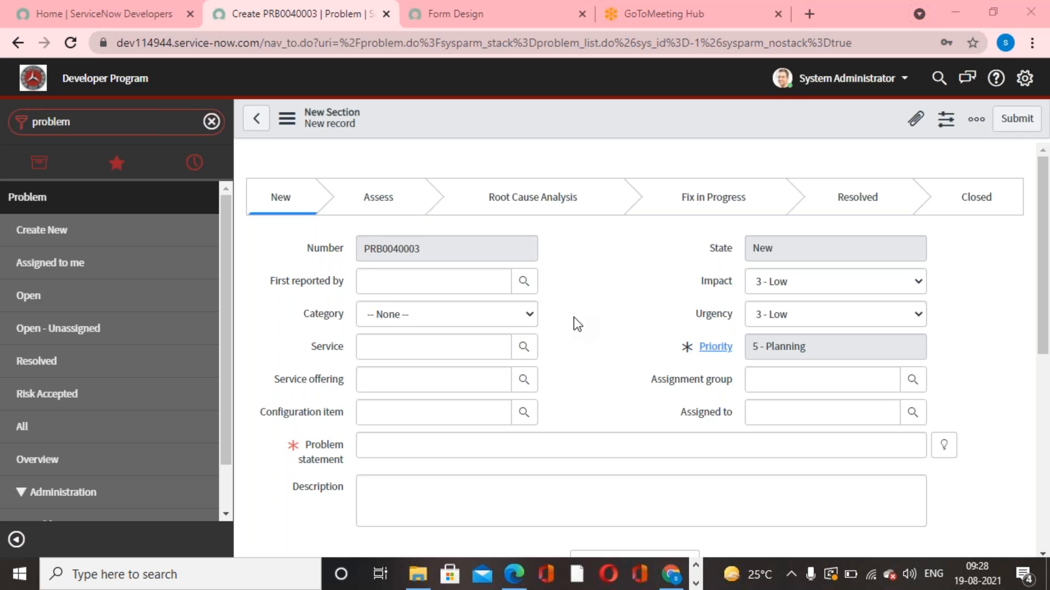
Switch Form Design to the Incident [incident] table and examine its available fields and formatters for Process Flow
click(461, 25)
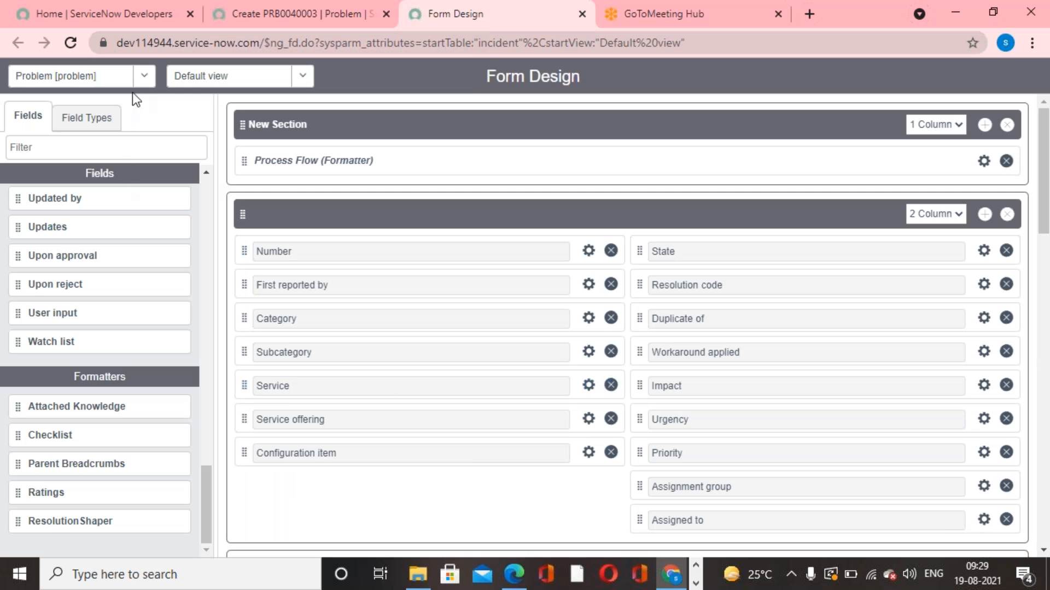
click(145, 77)
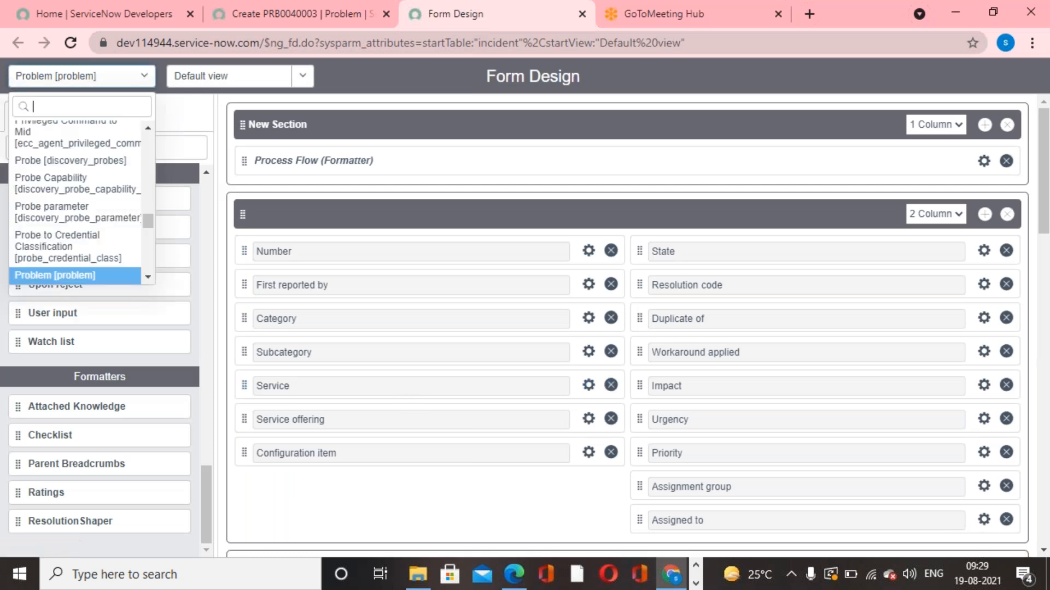
text(incident)
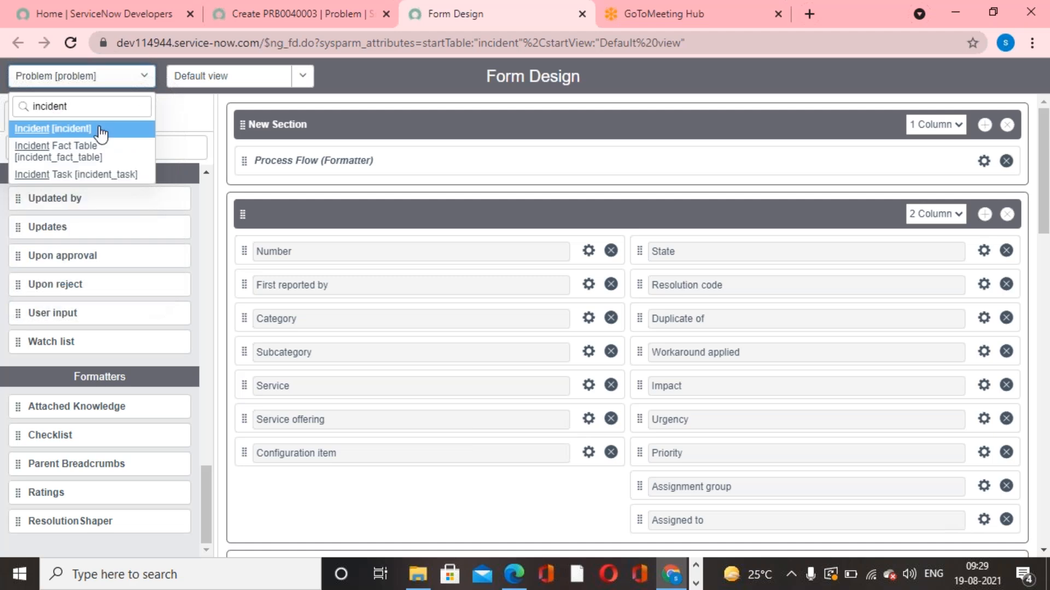
click(101, 133)
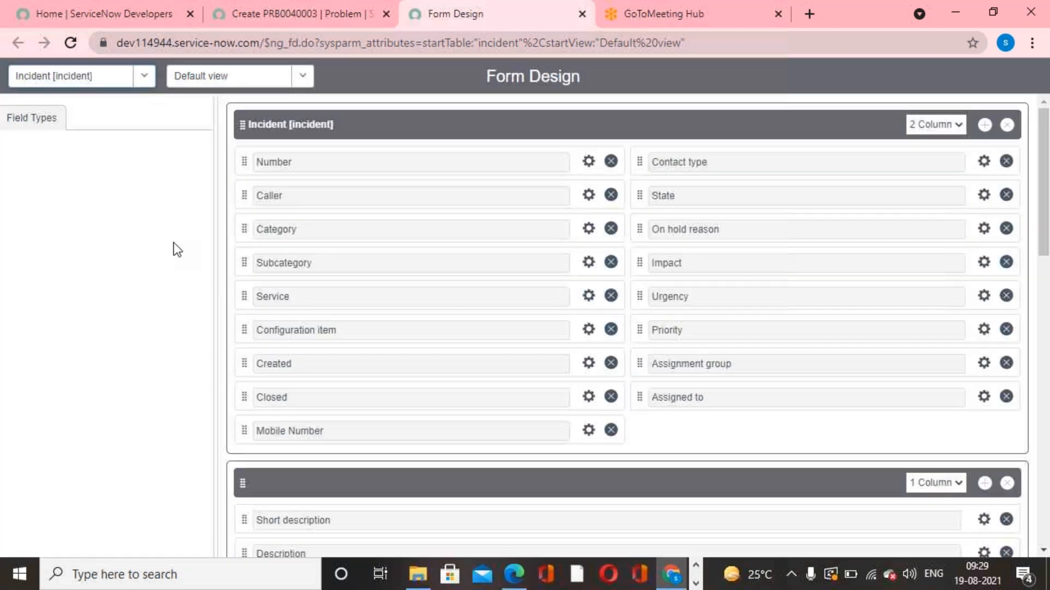
scroll(96, 358, up, 15)
scroll(96, 358, up, 5)
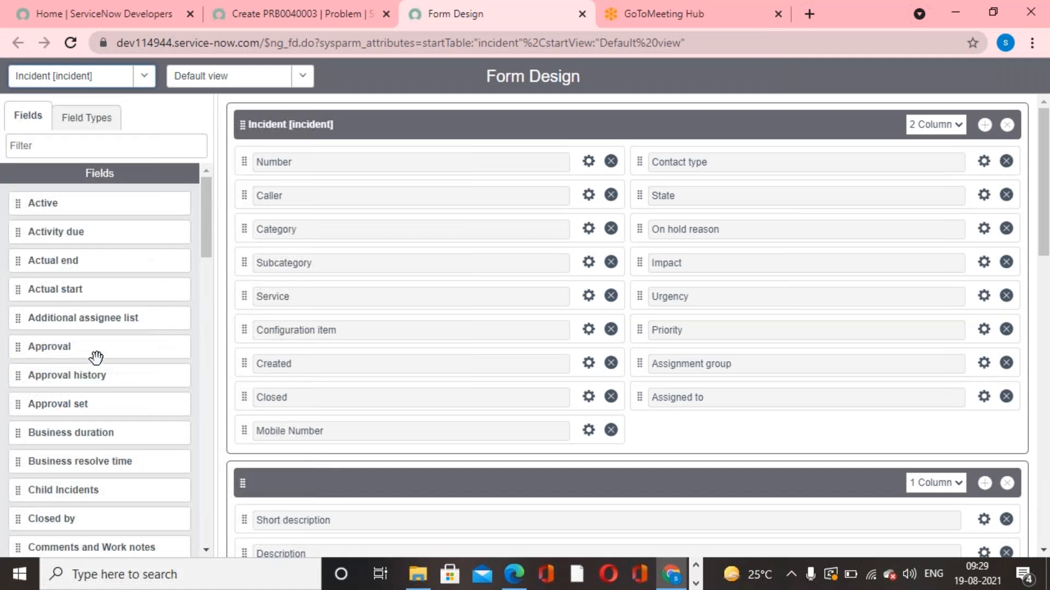
scroll(96, 358, down, 1)
scroll(87, 450, down, 20)
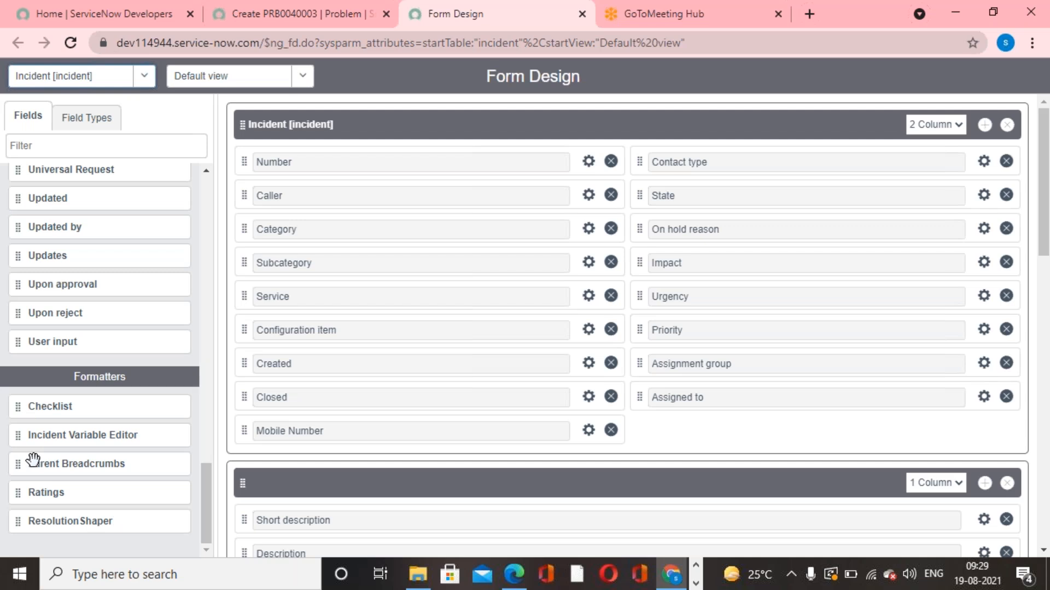
scroll(28, 459, up, 15)
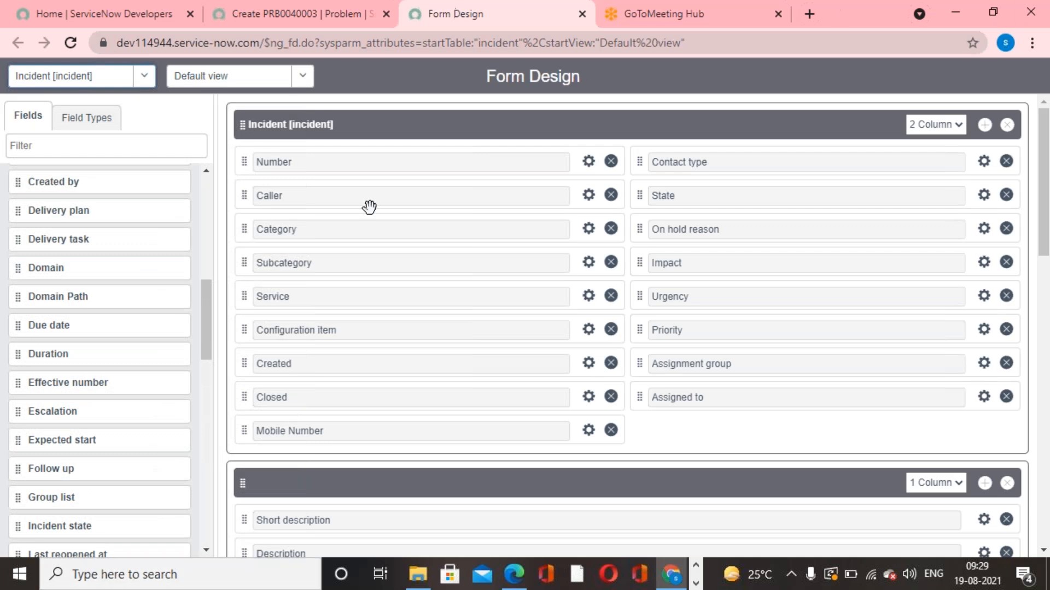
Filter the navigator for "Incident" and open a new incident record to check its form for a process flow
click(263, 18)
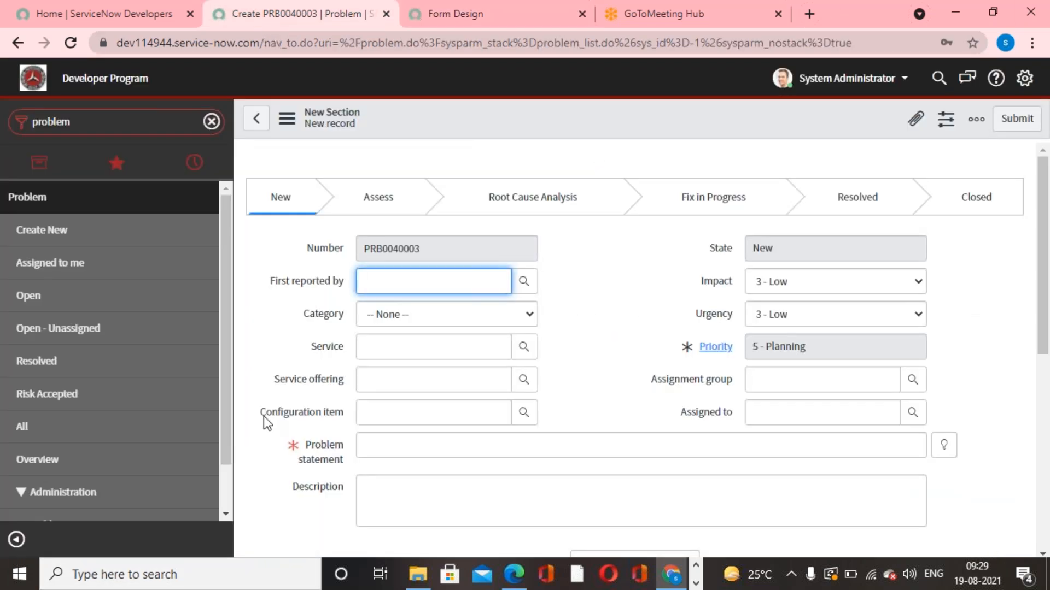
double_click(106, 125)
text(Incidnet)
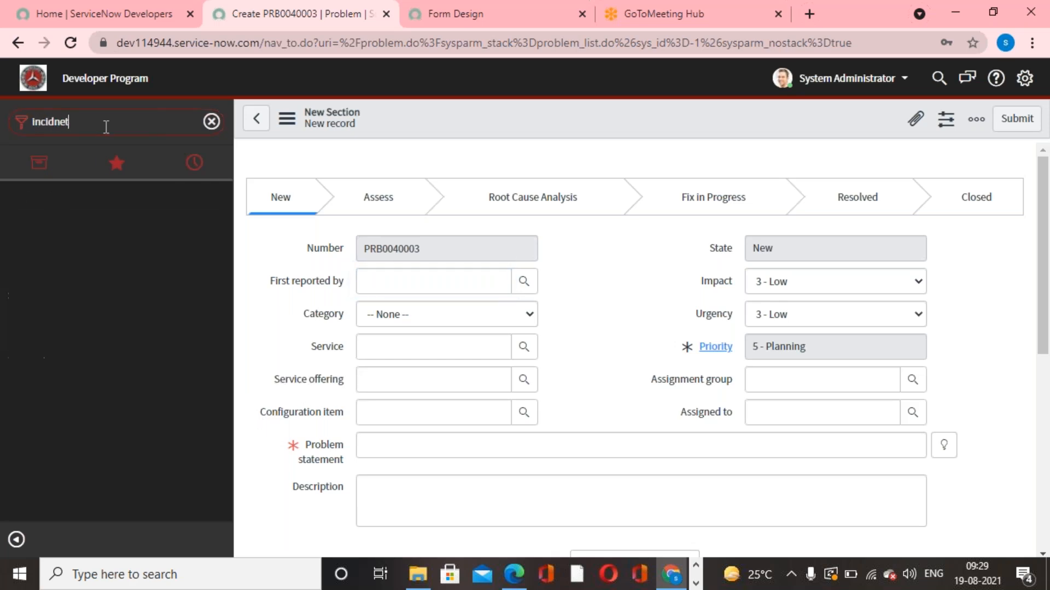
key(BackSpace)
key(BackSpace)
key(BackSpace)
key(BackSpace)
key(BackSpace)
text(ident)
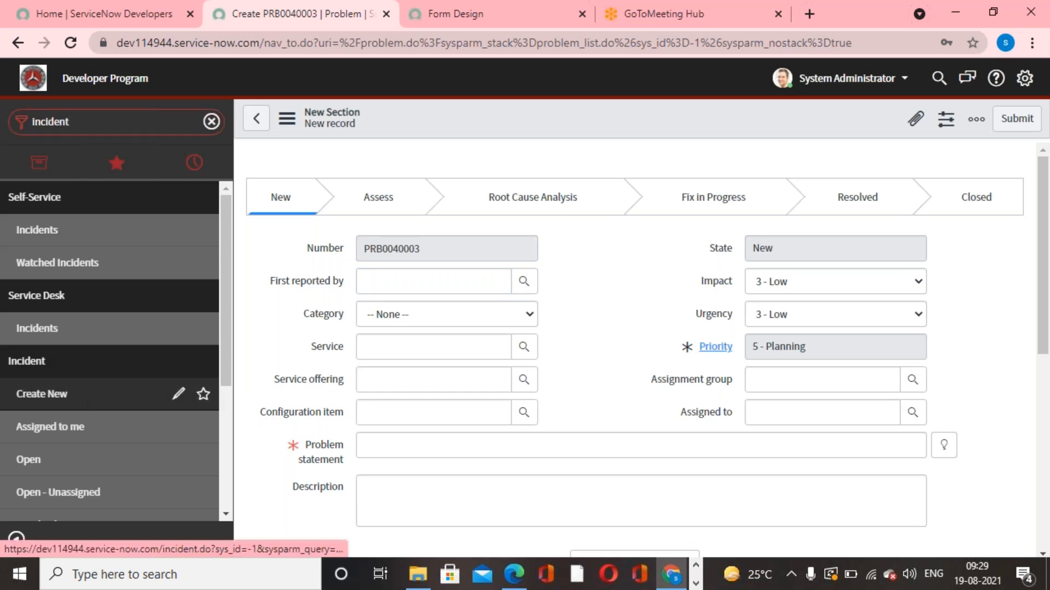
click(79, 404)
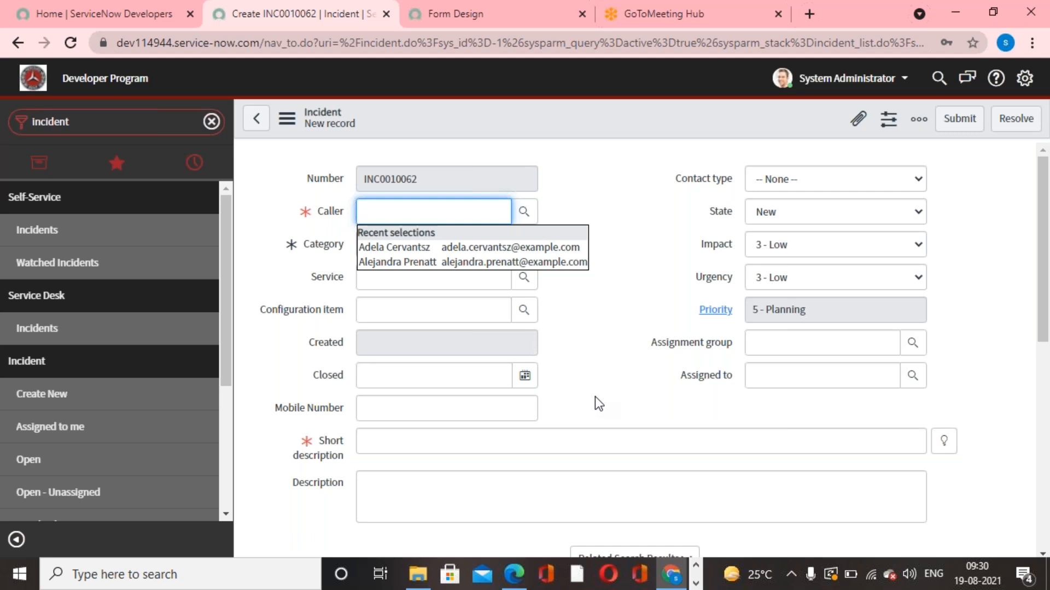
Filter the navigator for "process flow" and open the System UI Process Flow list of flow formatters
click(112, 121)
text(p)
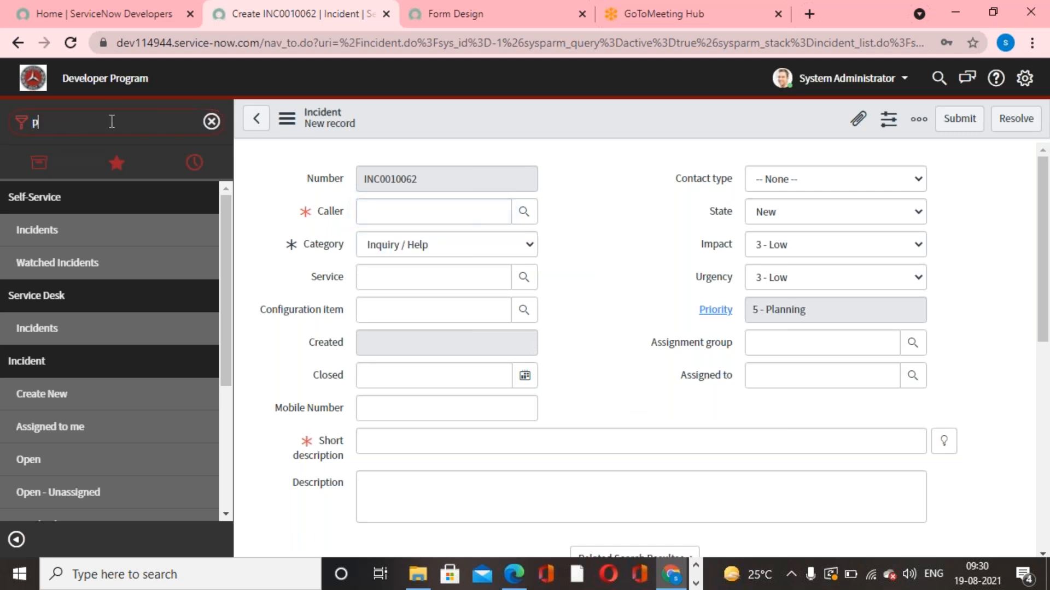
text(rocess flow)
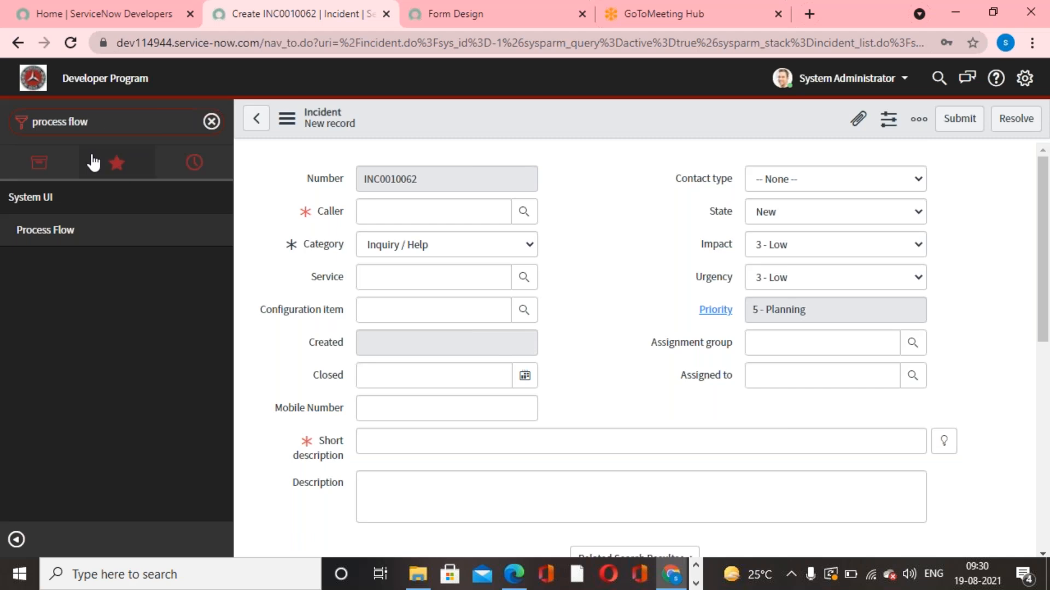
click(46, 230)
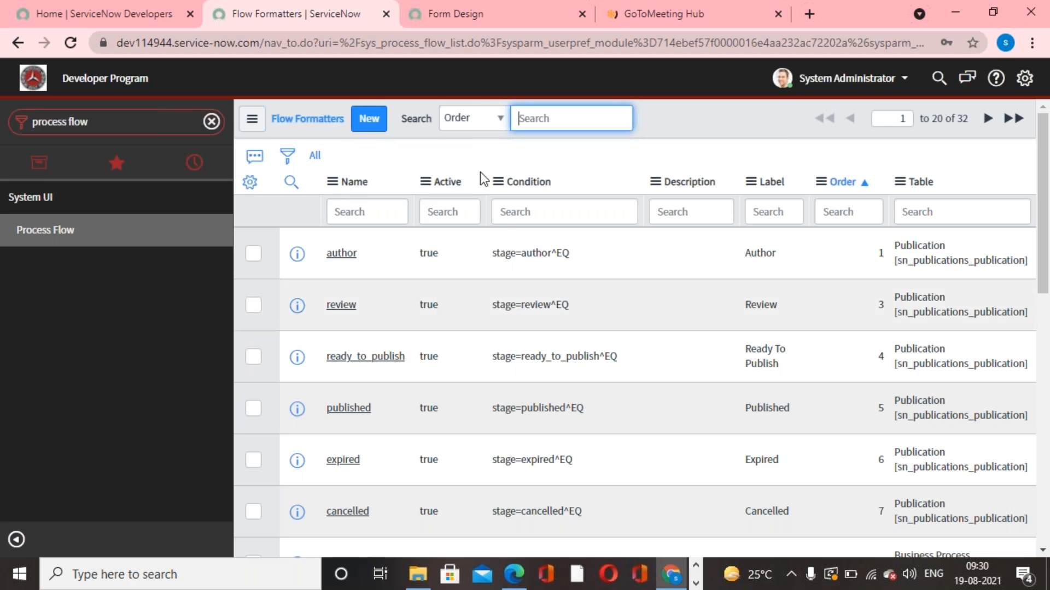
Start a new flow formatter record and set its table to Incident [incident]
click(369, 119)
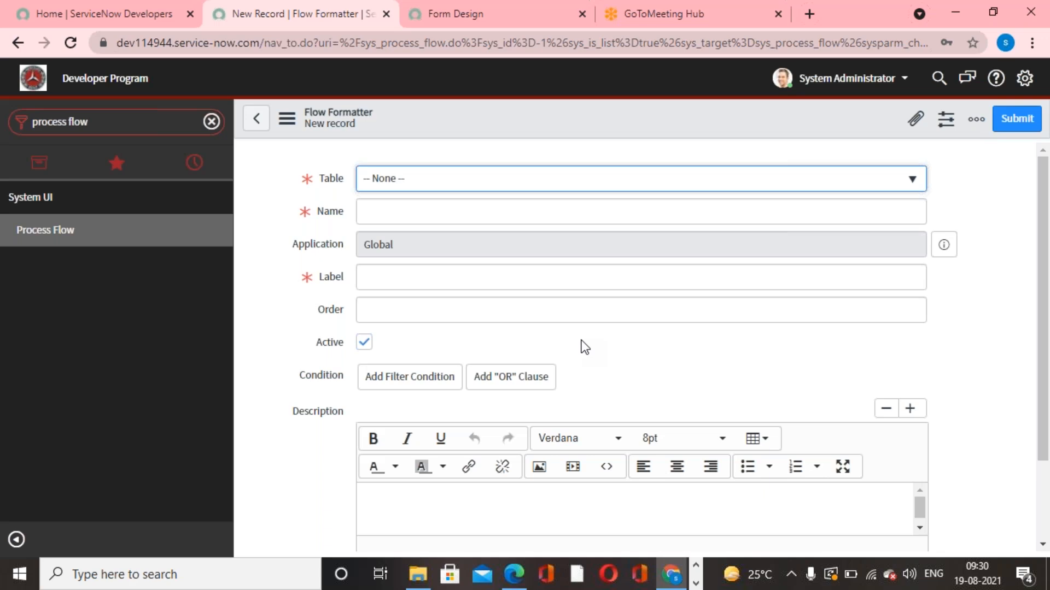
click(594, 186)
text(incident)
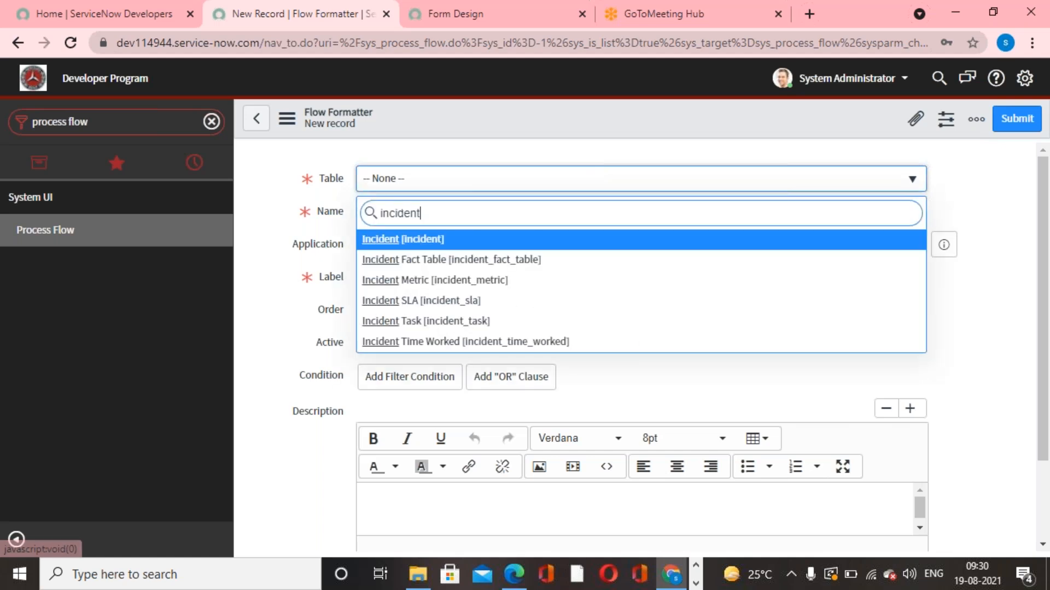
click(442, 247)
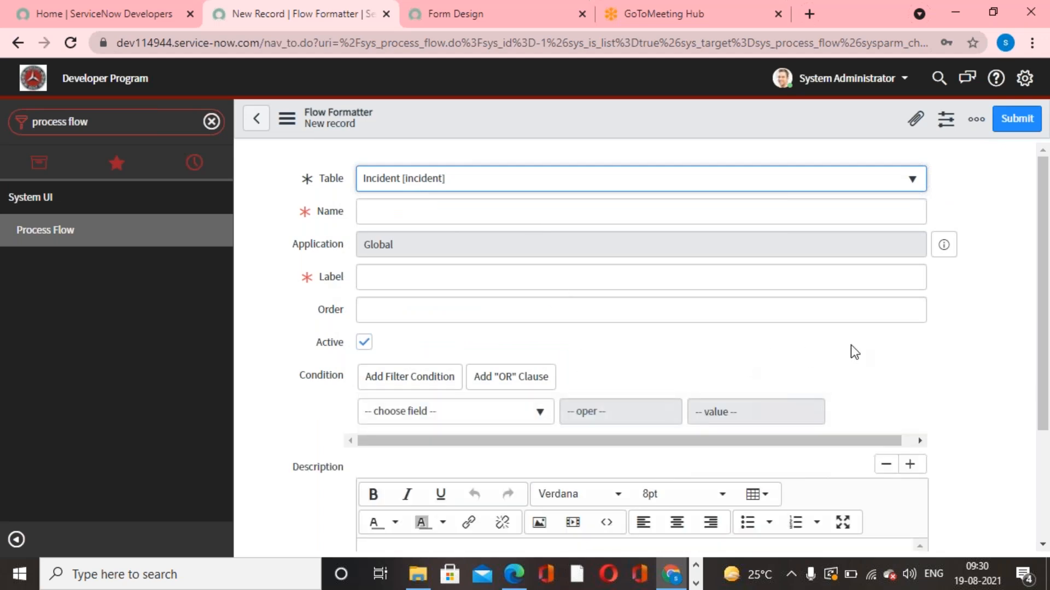
Set the new Incident flow formatter's condition to State is New
scroll(857, 346, down, 3)
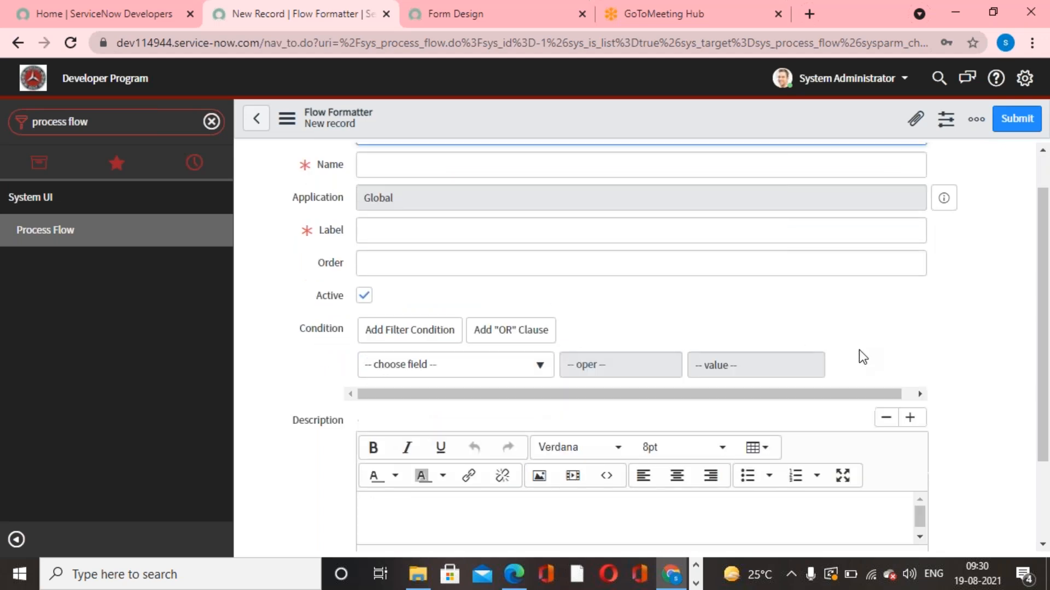
scroll(861, 352, up, 3)
click(541, 411)
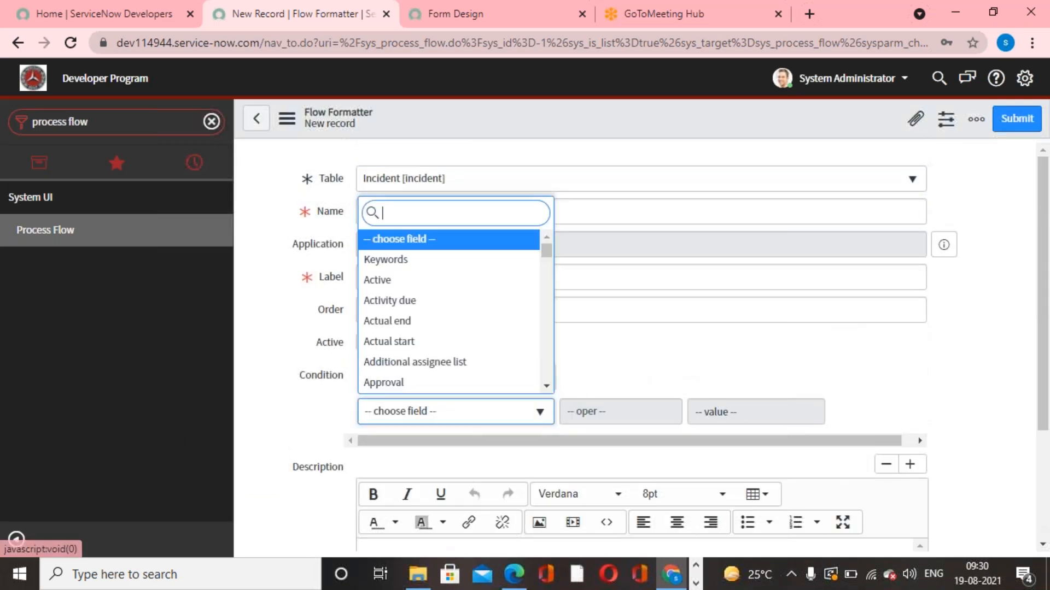
text(state)
key(Down)
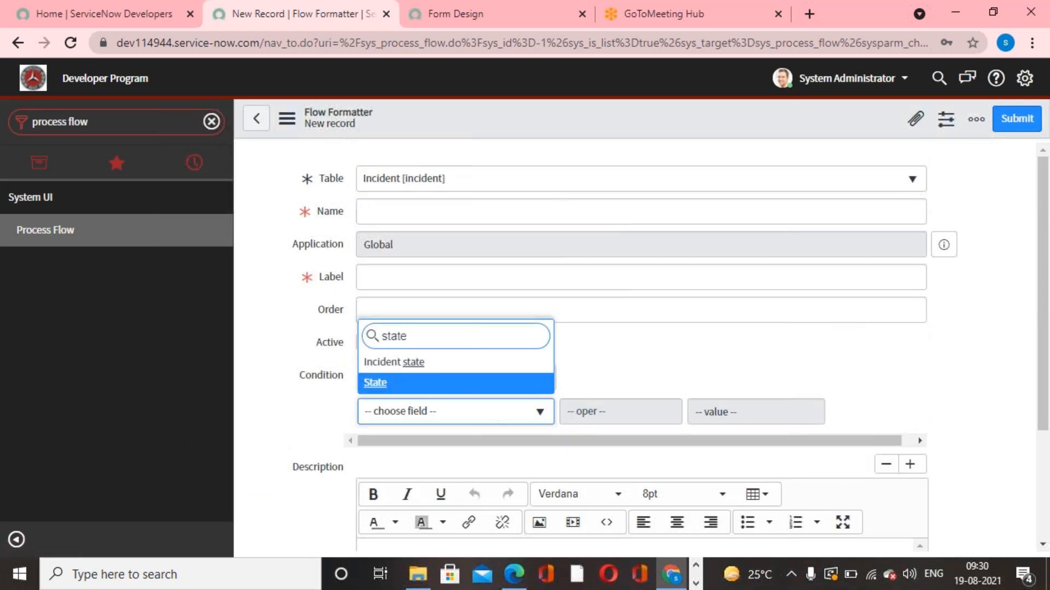
click(459, 391)
click(757, 412)
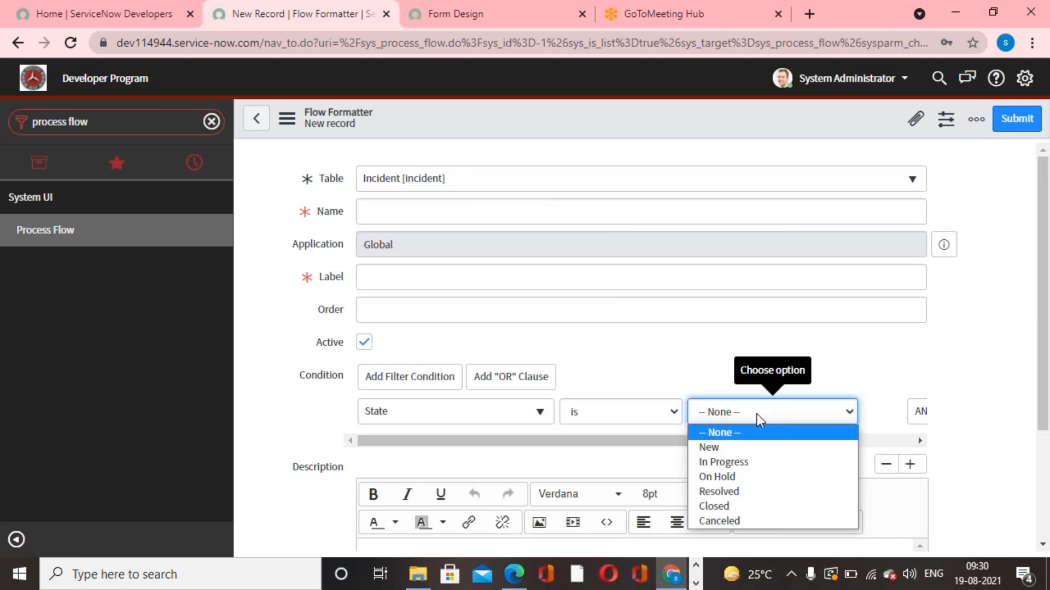
click(744, 450)
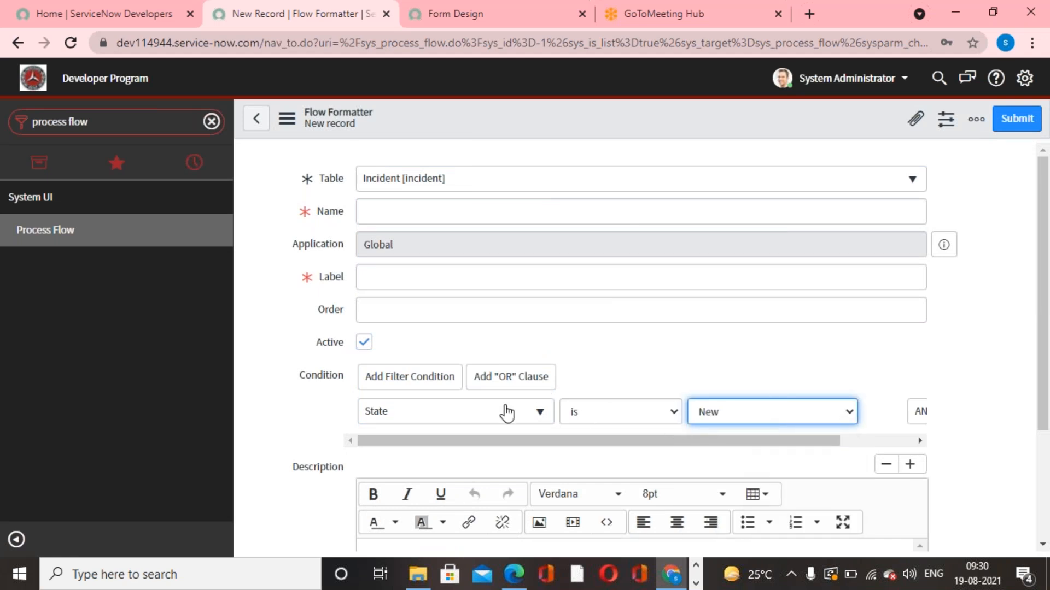
Enter New as both the name and the label of the flow formatter record
click(448, 218)
text(New)
drag(448, 217, 335, 224)
key(ctrl+c)
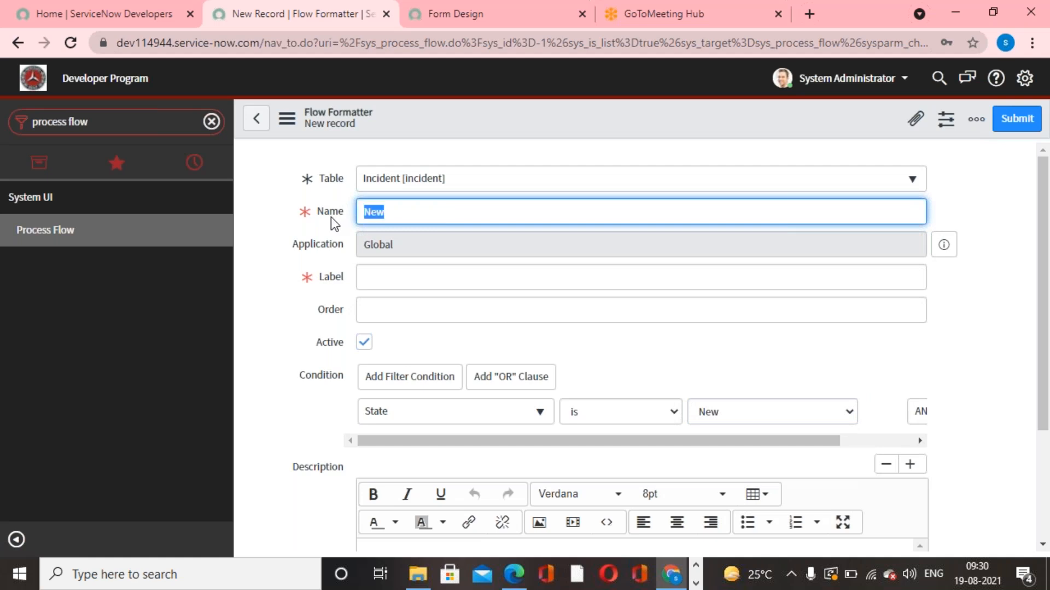
click(398, 277)
key(ctrl+v)
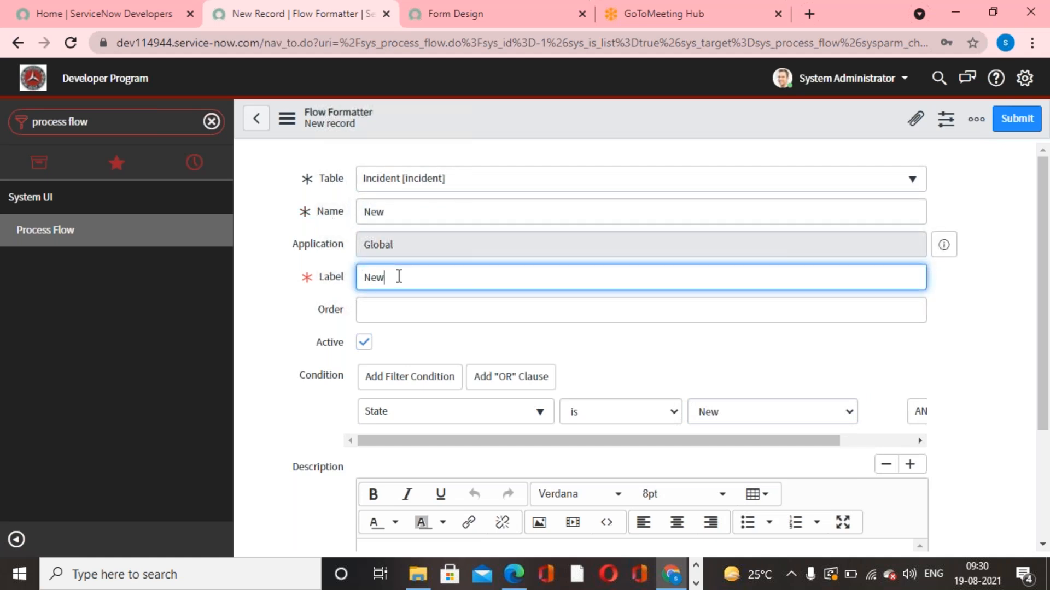
Set the flow formatter's order to 100, submit the record and dismiss the information message
click(866, 315)
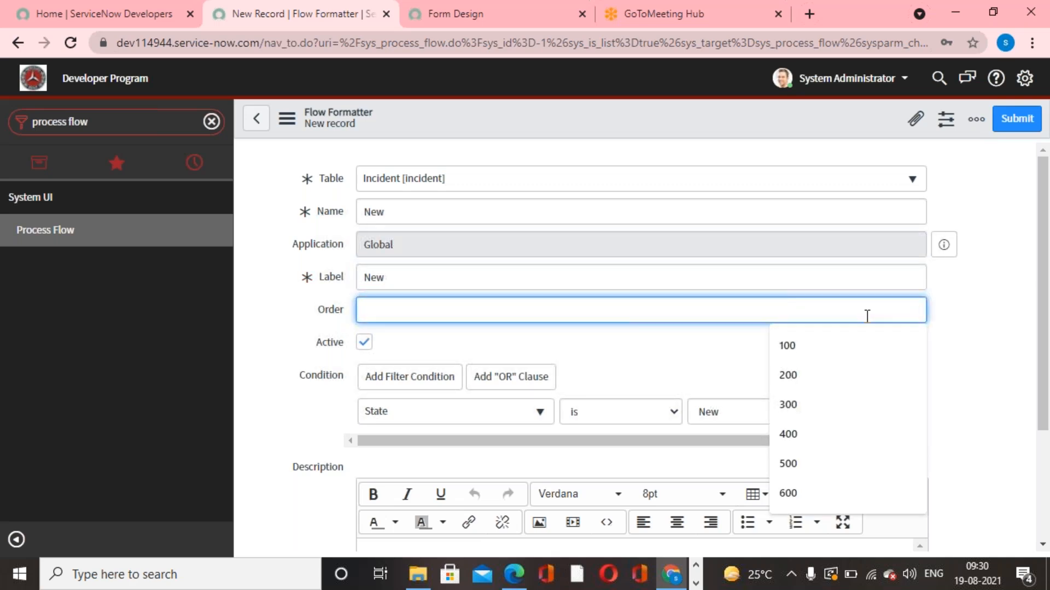
text(100)
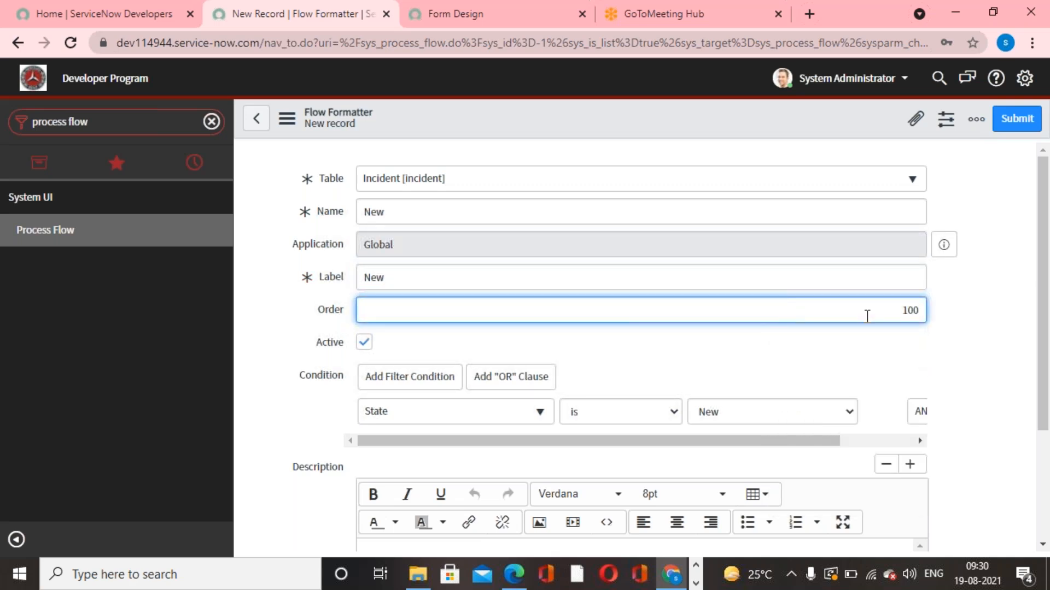
click(1013, 122)
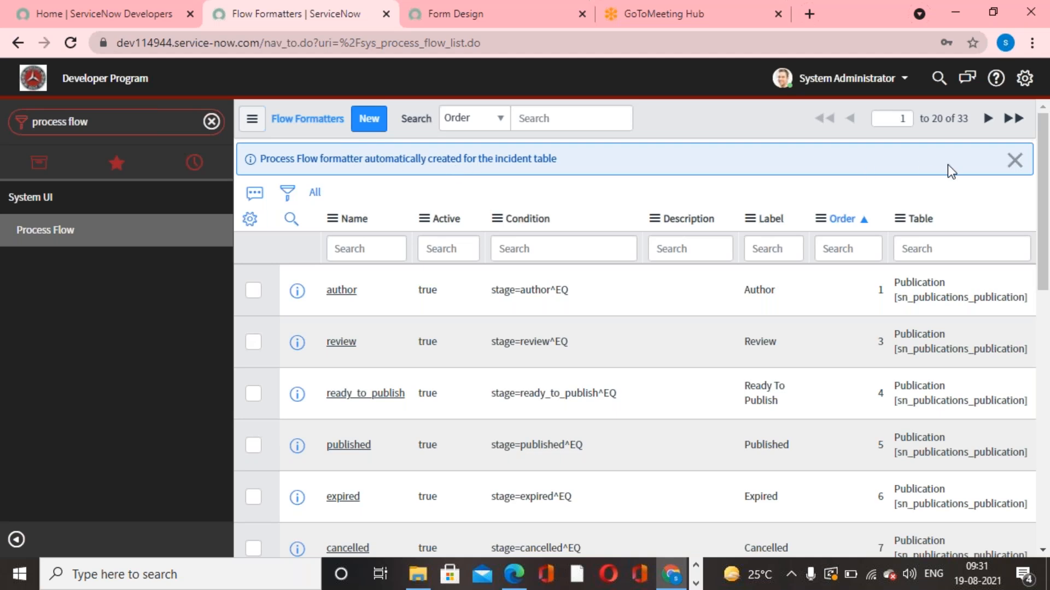
click(1014, 160)
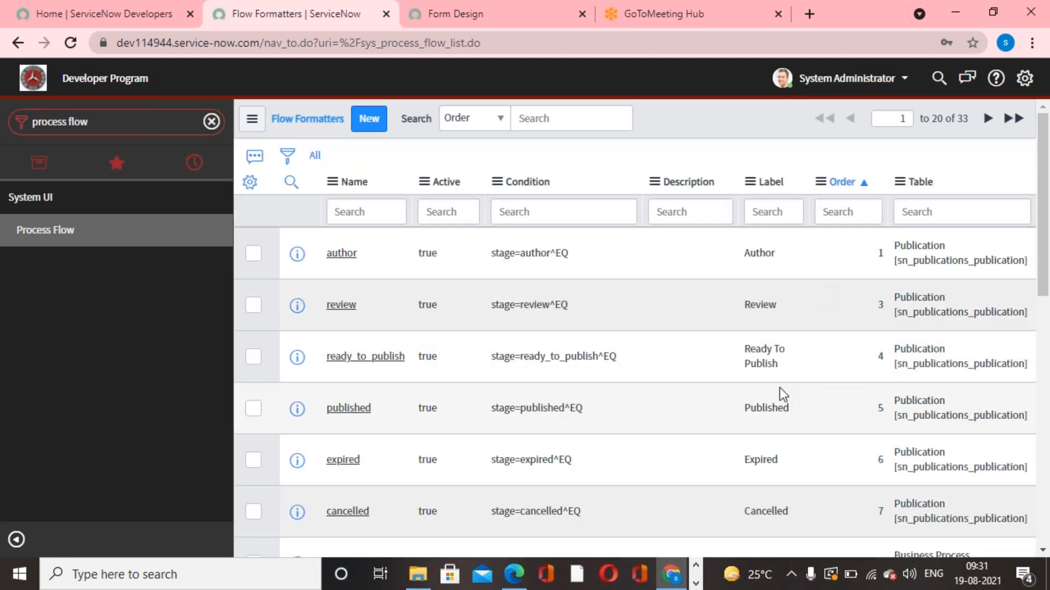
Reload the Incident form design and add a one-column section below the main Incident section
click(437, 26)
click(71, 42)
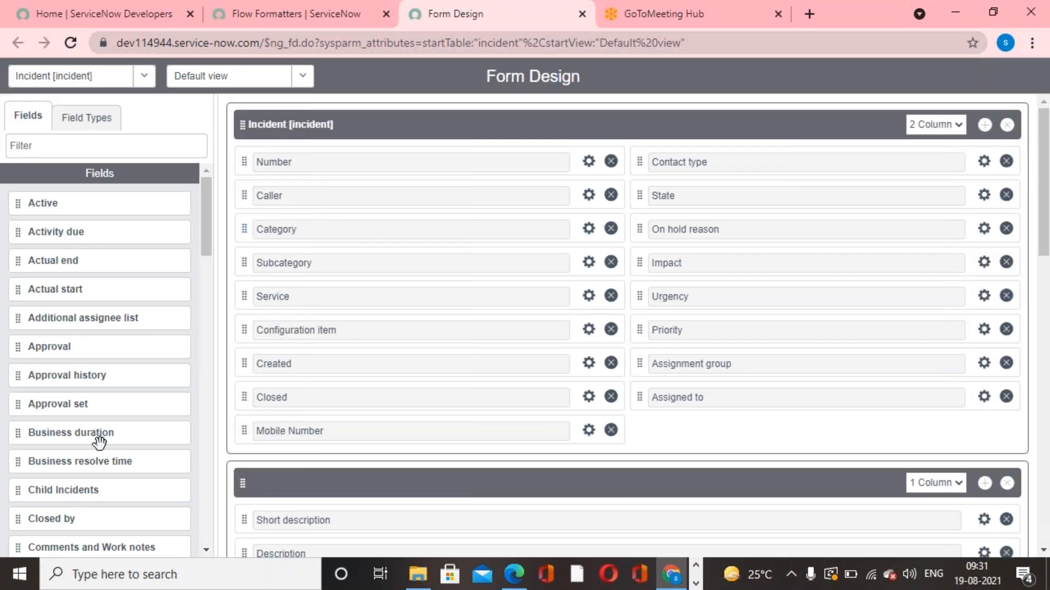
scroll(99, 441, down, 20)
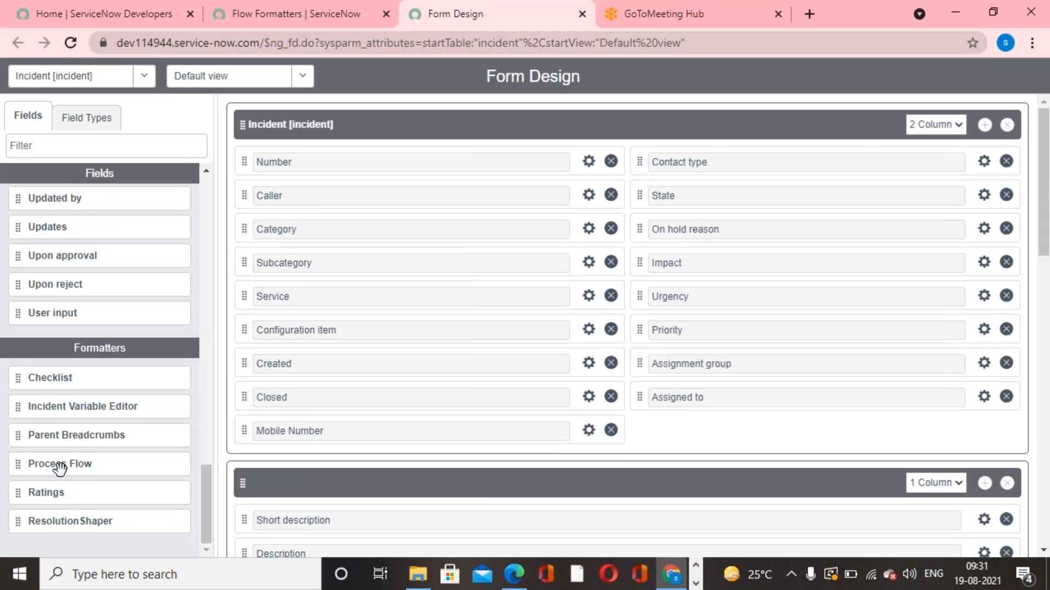
click(984, 125)
scroll(956, 402, down, 3)
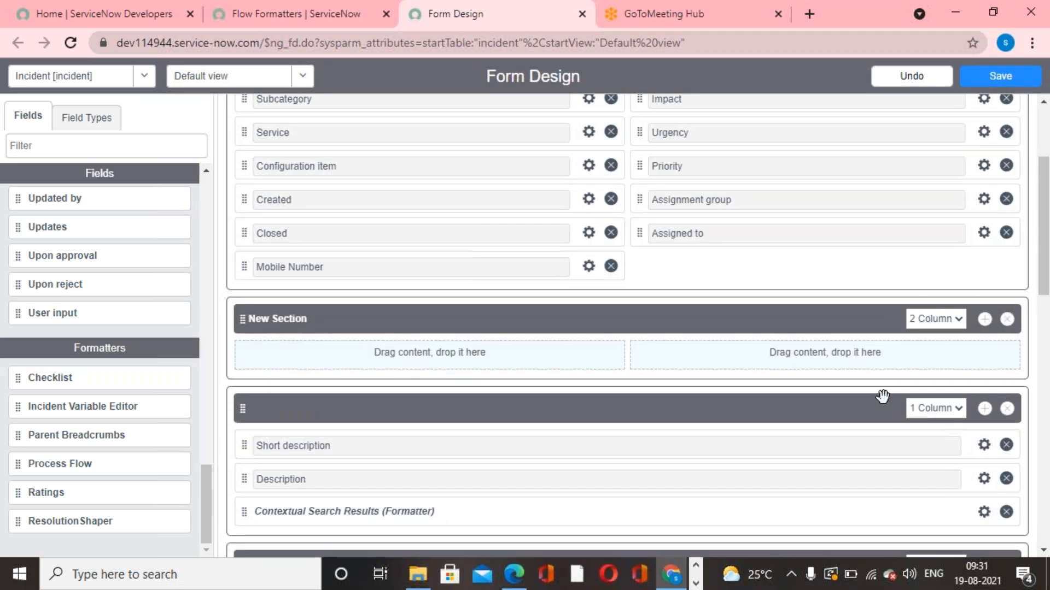
click(959, 319)
click(946, 335)
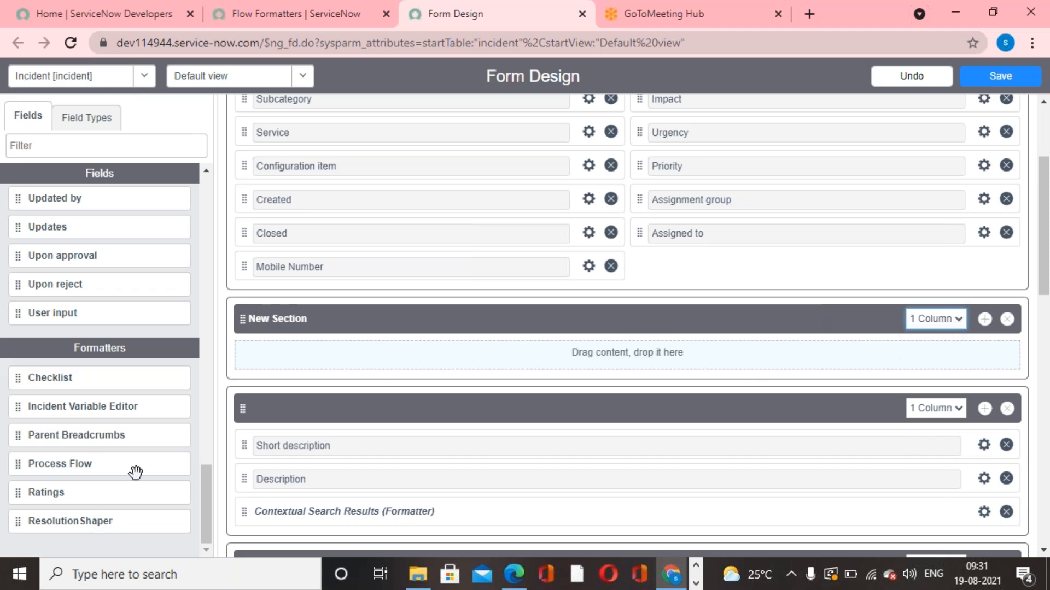
Place the Process Flow formatter in the new one-column section of the Incident form
drag(136, 459, 267, 352)
scroll(490, 402, down, 10)
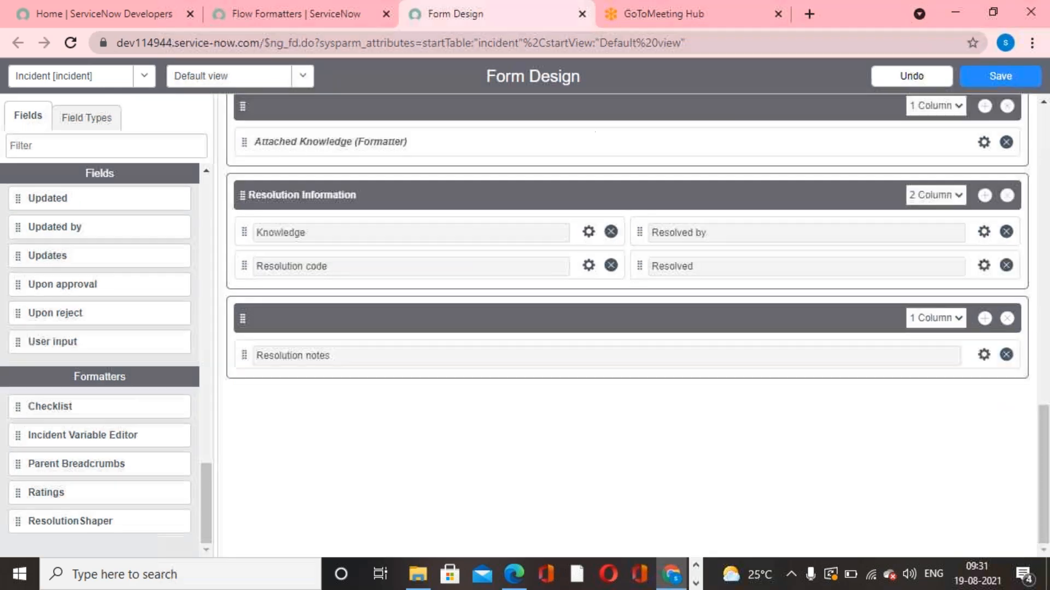
scroll(491, 401, up, 10)
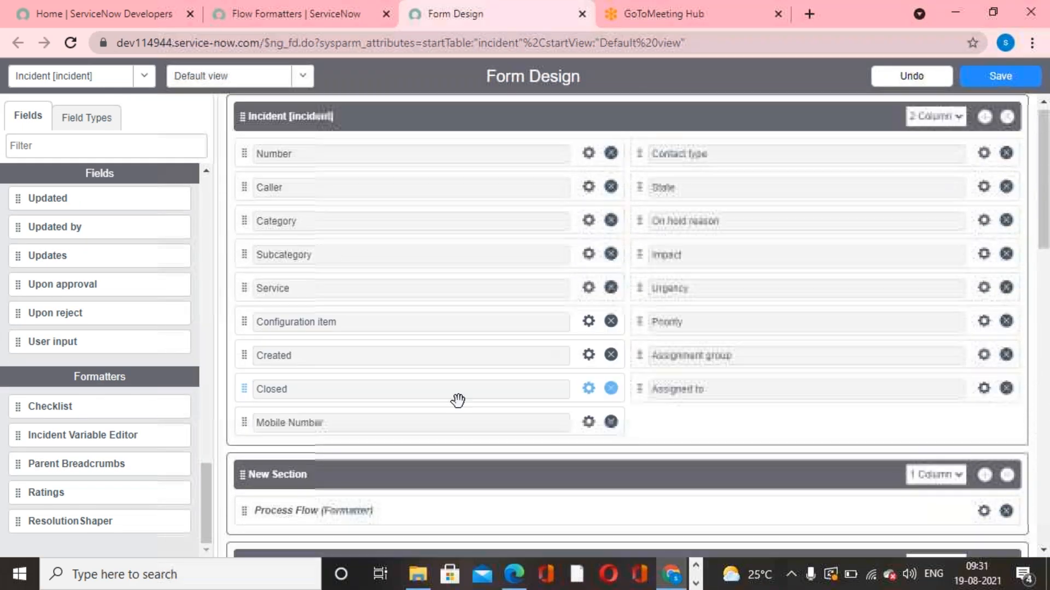
Move the section holding the Process Flow formatter above the main Incident fields and save the form design
drag(242, 474, 251, 117)
scroll(417, 371, down, 10)
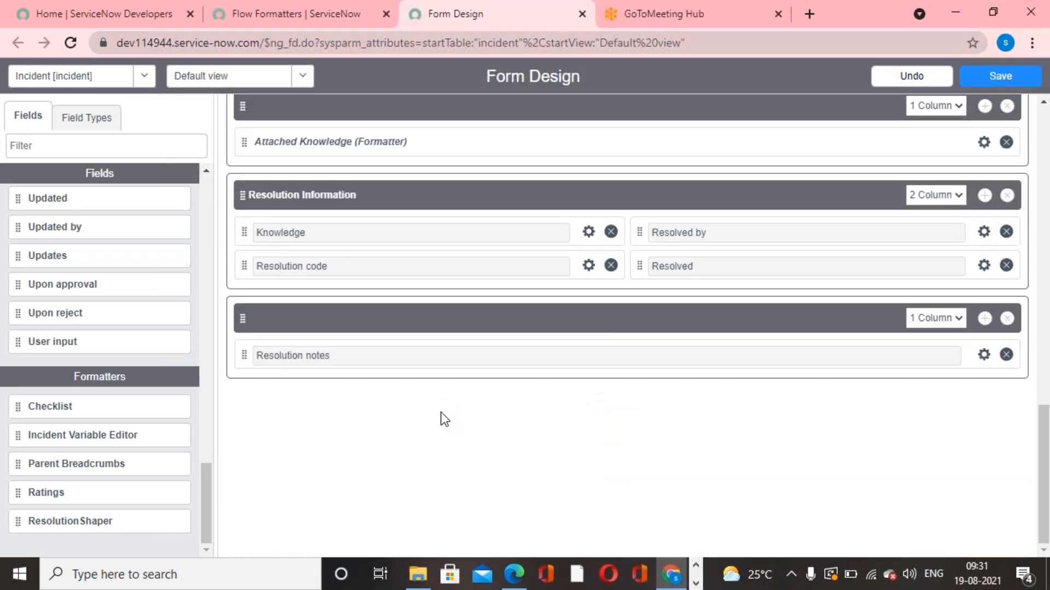
scroll(448, 420, up, 10)
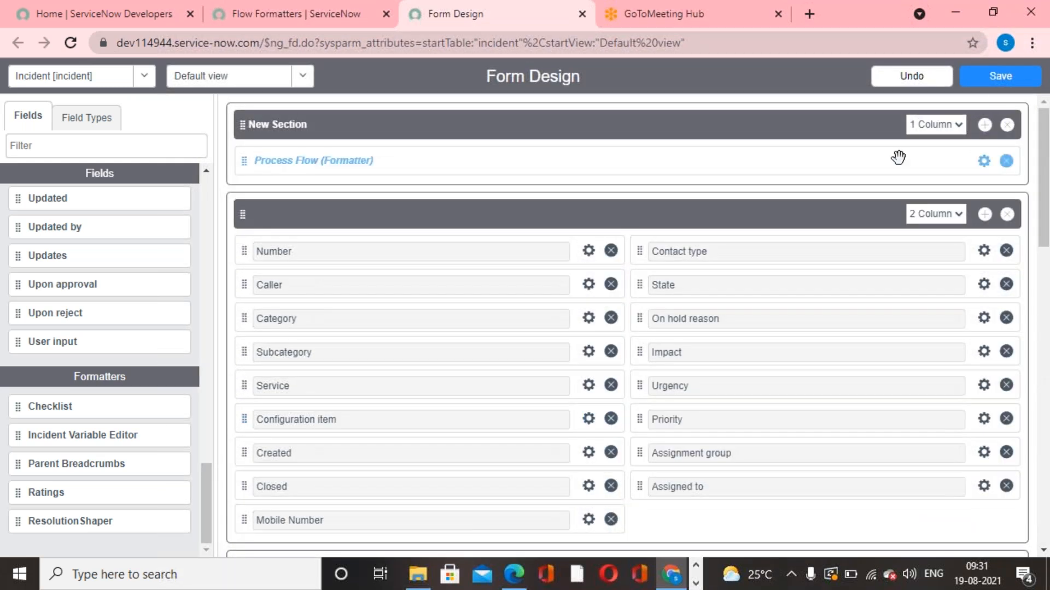
click(1007, 75)
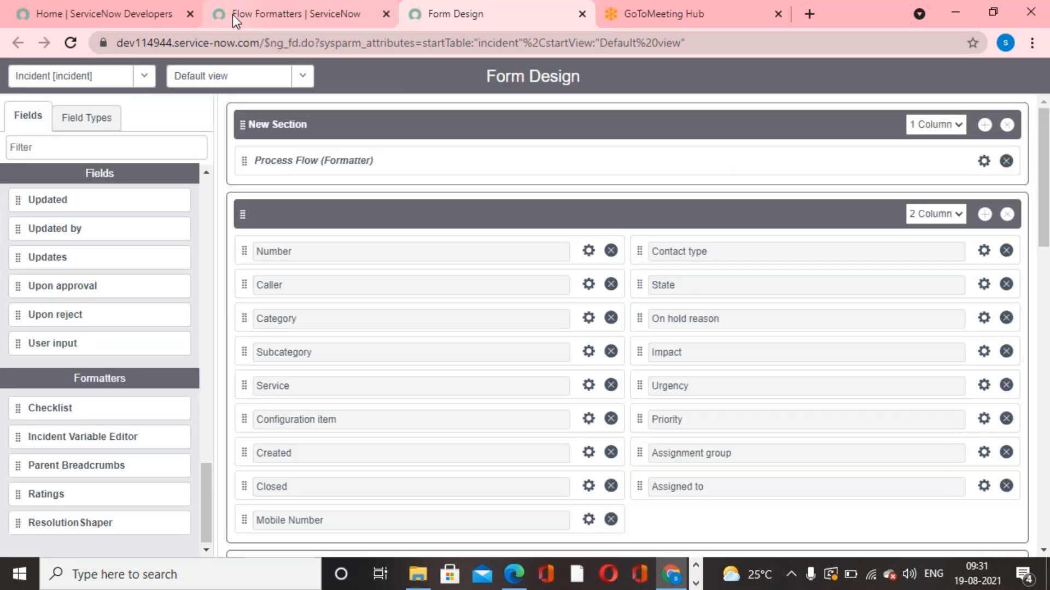
Open a new incident form from the navigator to check the process flow bar and view the State options
click(229, 14)
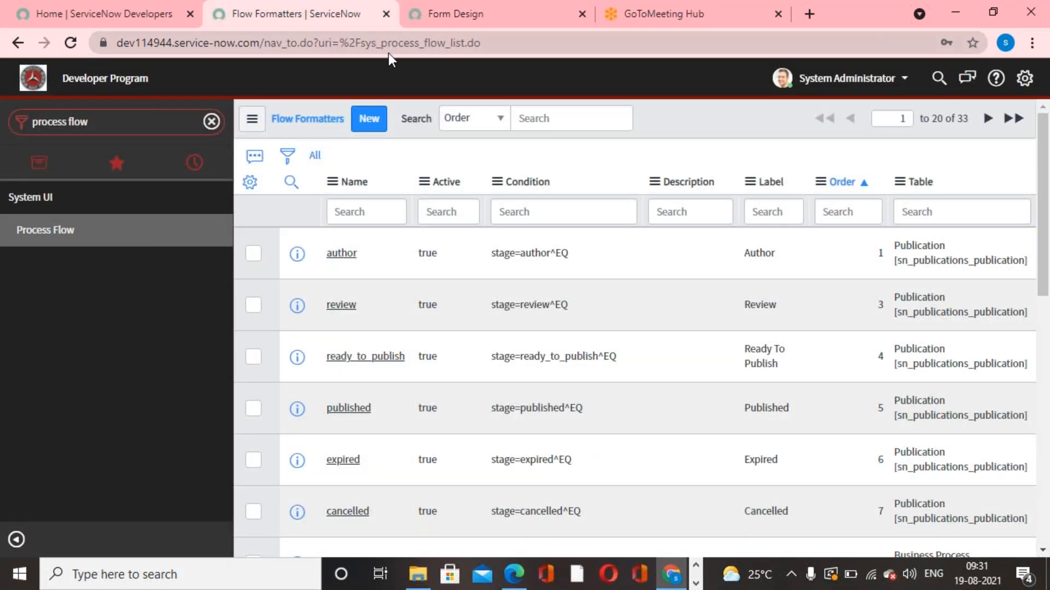
triple_click(128, 130)
text(In)
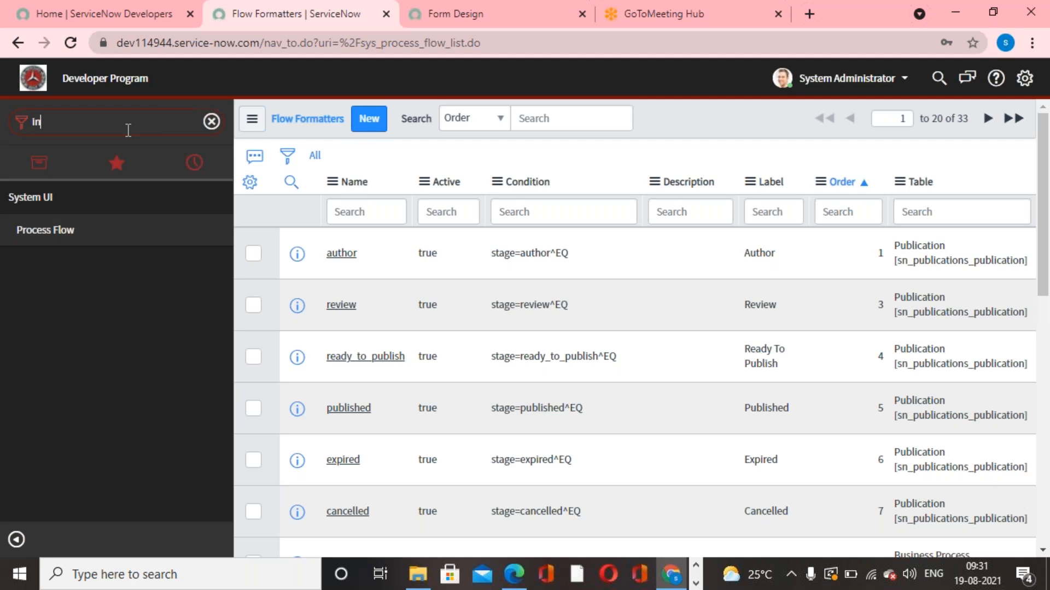
text(cident)
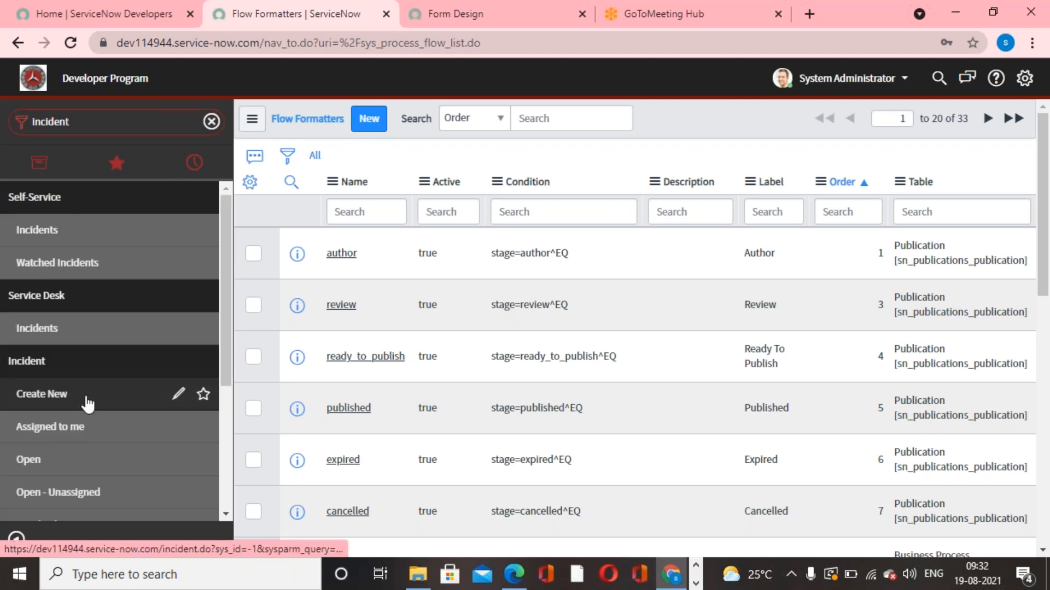
click(41, 394)
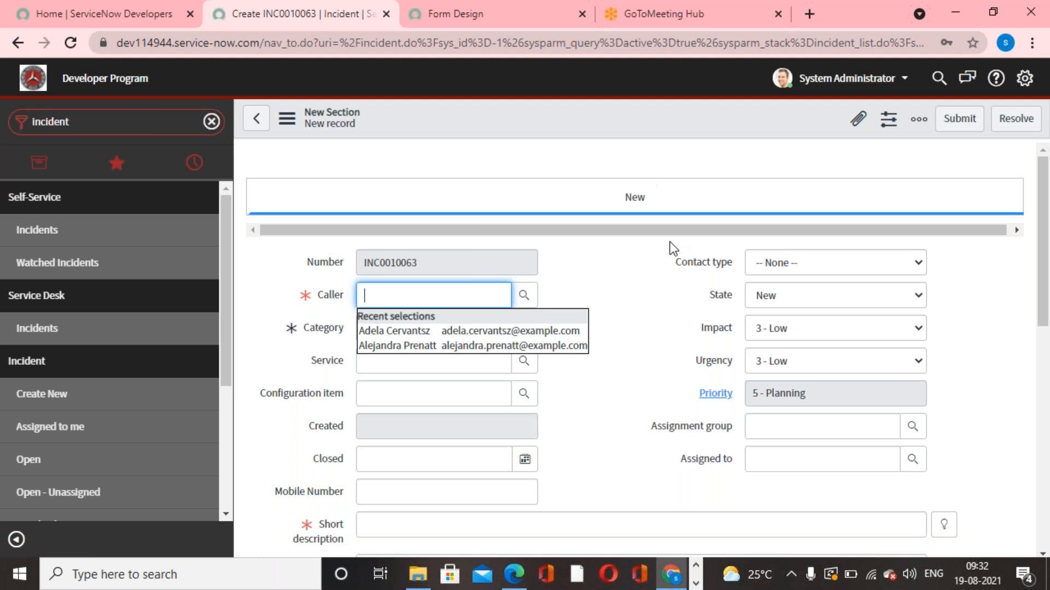
click(822, 298)
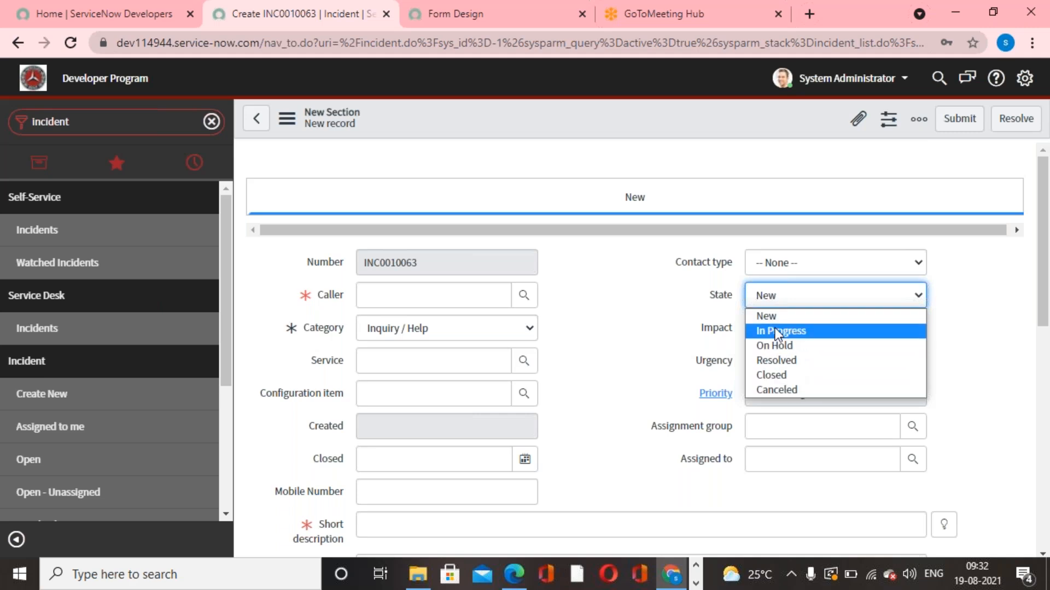
Find Process Flow in the navigator and start another new flow formatter record
click(139, 126)
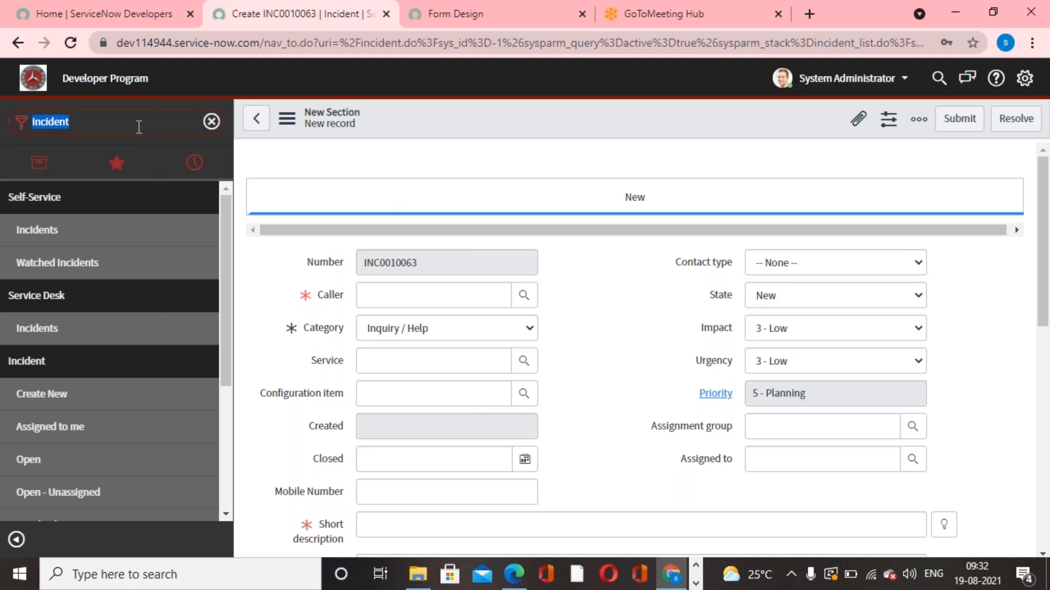
text(flow)
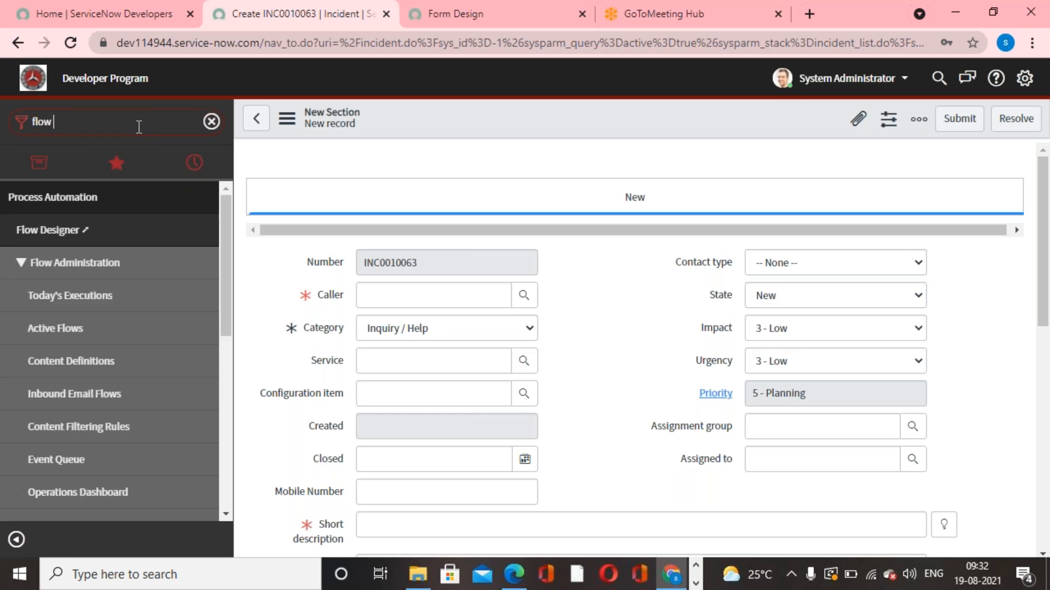
key(BackSpace)
key(BackSpace)
key(BackSpace)
key(BackSpace)
key(BackSpace)
key(BackSpace)
text(proce)
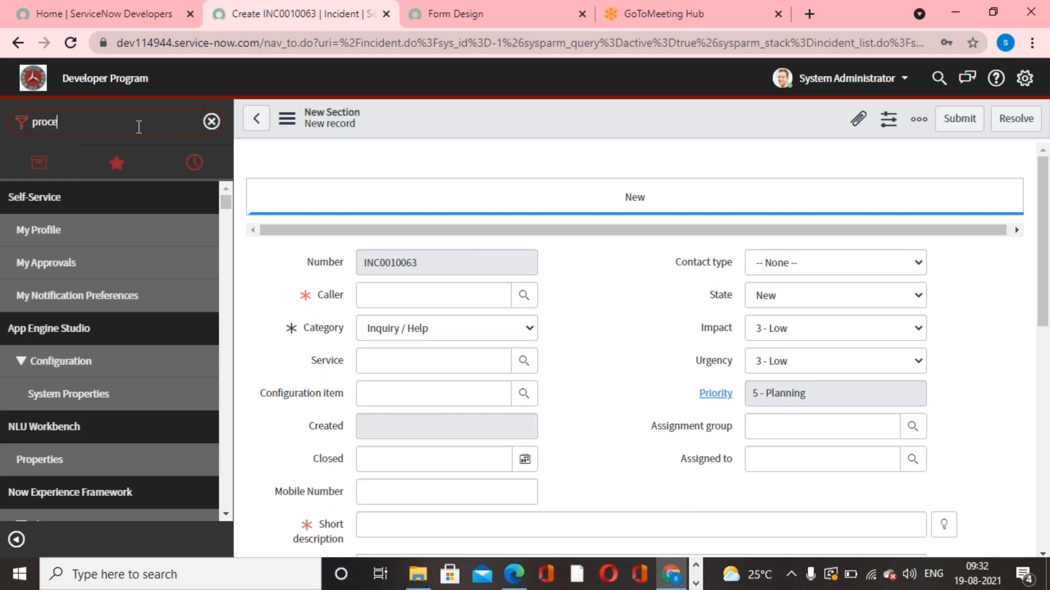
text(ss flow)
click(97, 234)
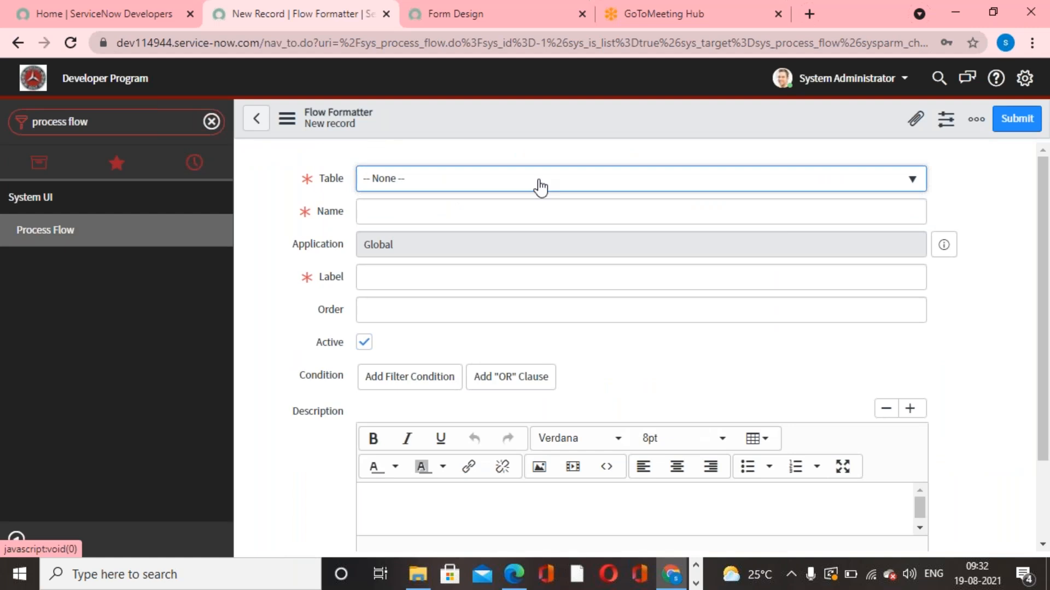
Set the new flow formatter's table to Incident [incident] and its order to 200
click(540, 187)
text(incident)
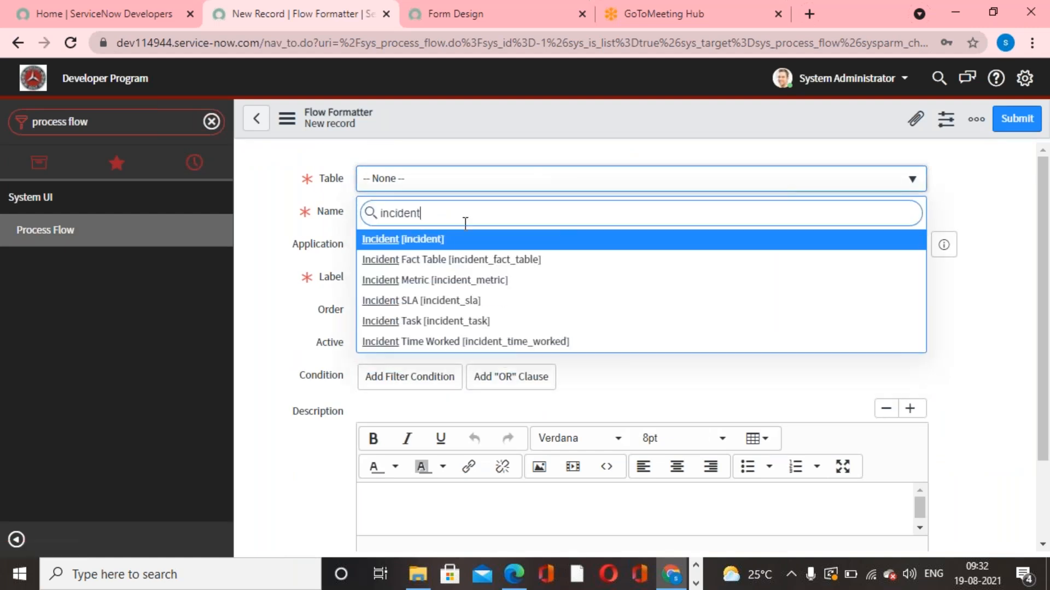
click(435, 237)
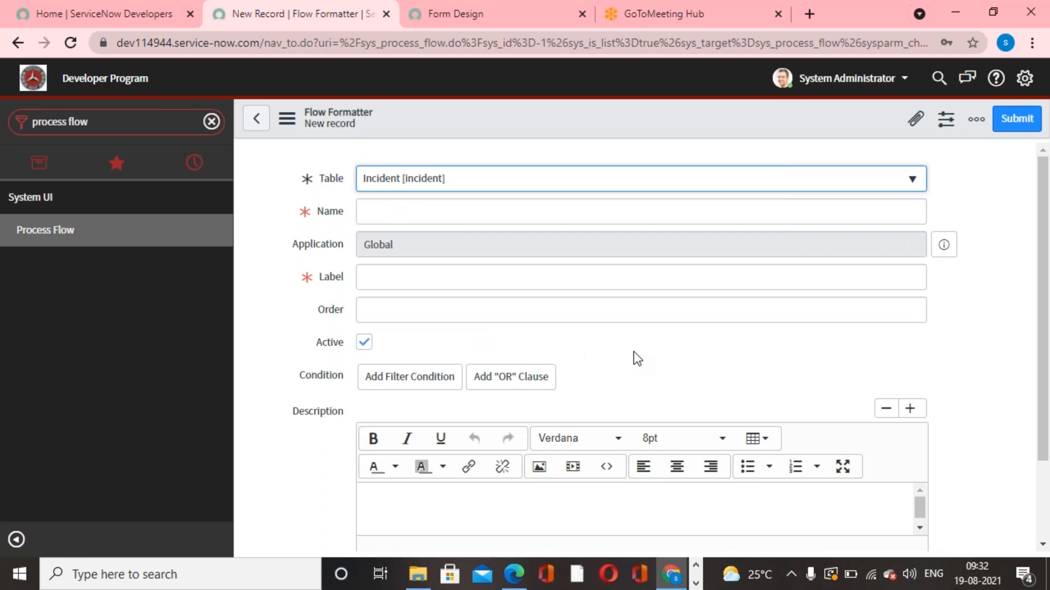
click(659, 312)
text(200)
click(897, 377)
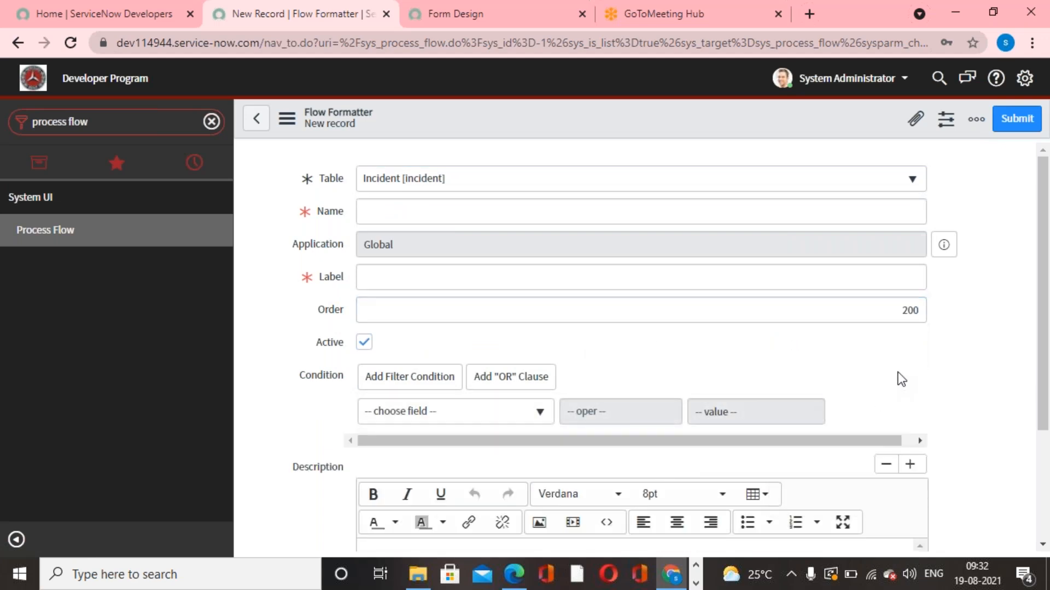
Set the flow formatter's condition to State is In Progress
scroll(788, 380, down, 2)
click(540, 333)
text(state)
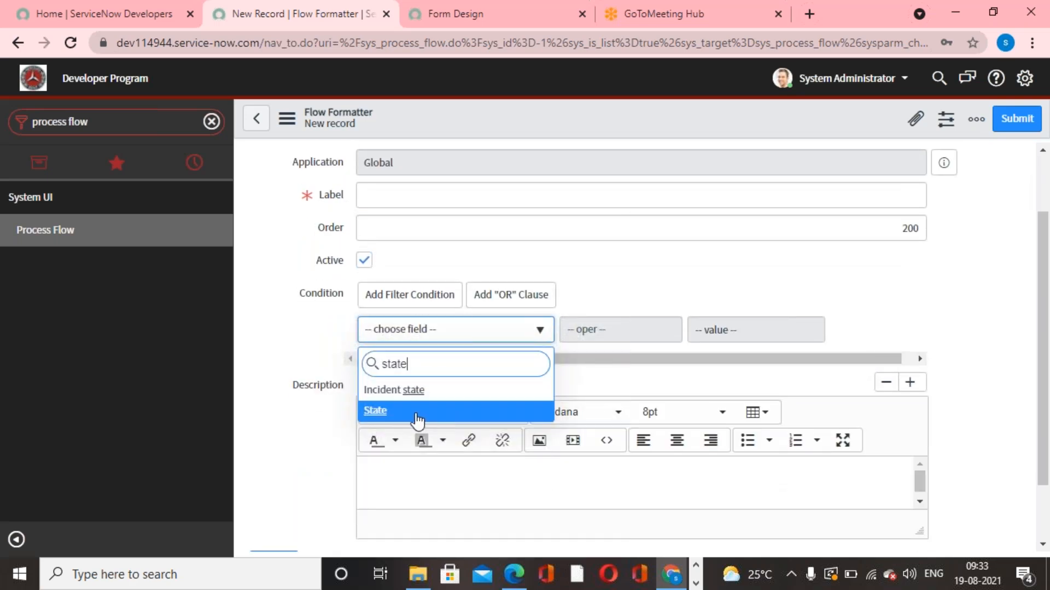
click(416, 413)
click(765, 334)
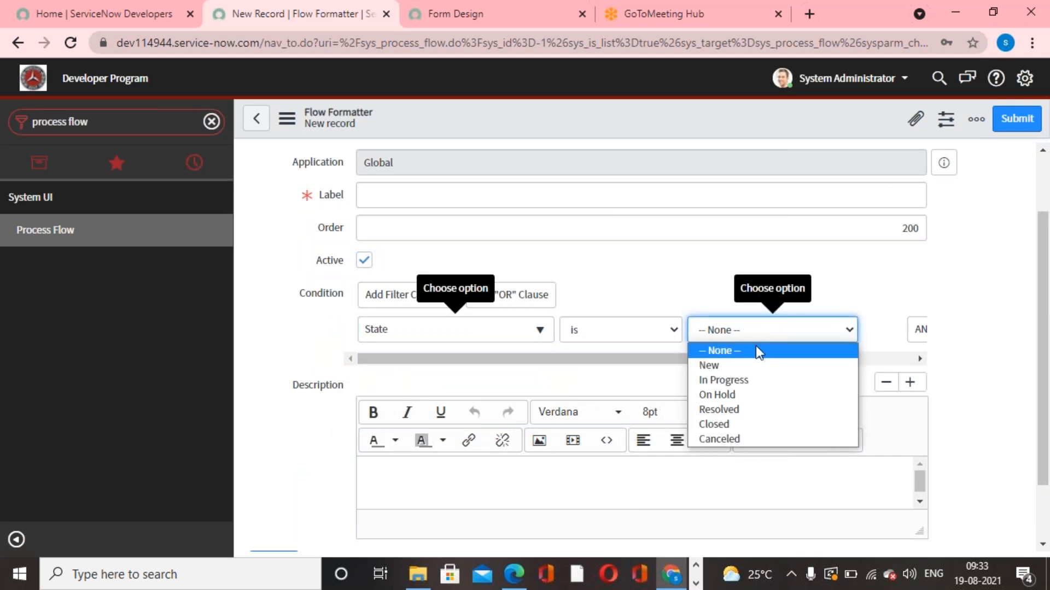
click(738, 380)
Enter In-Progress as the flow formatter's name and label, and submit the record
click(465, 214)
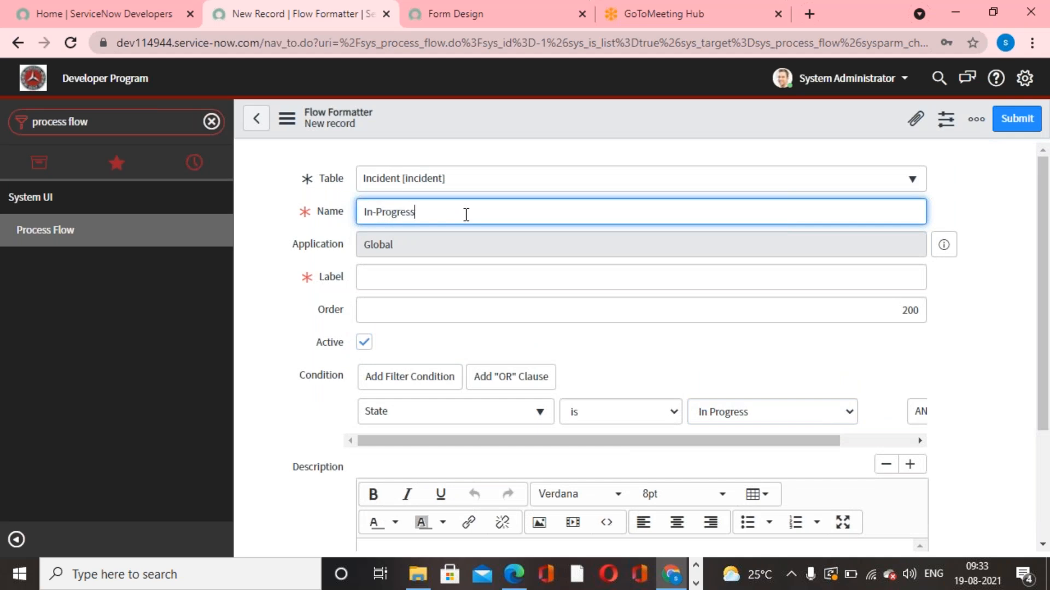
text(In-Progress)
key(ctrl+a)
key(ctrl+c)
click(414, 280)
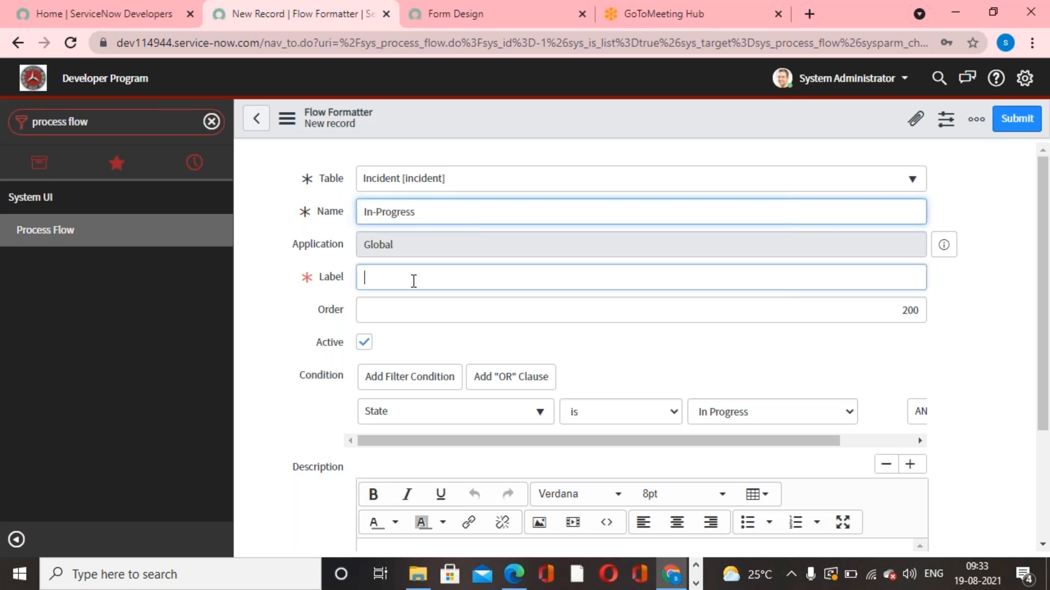
key(ctrl+v)
click(1009, 120)
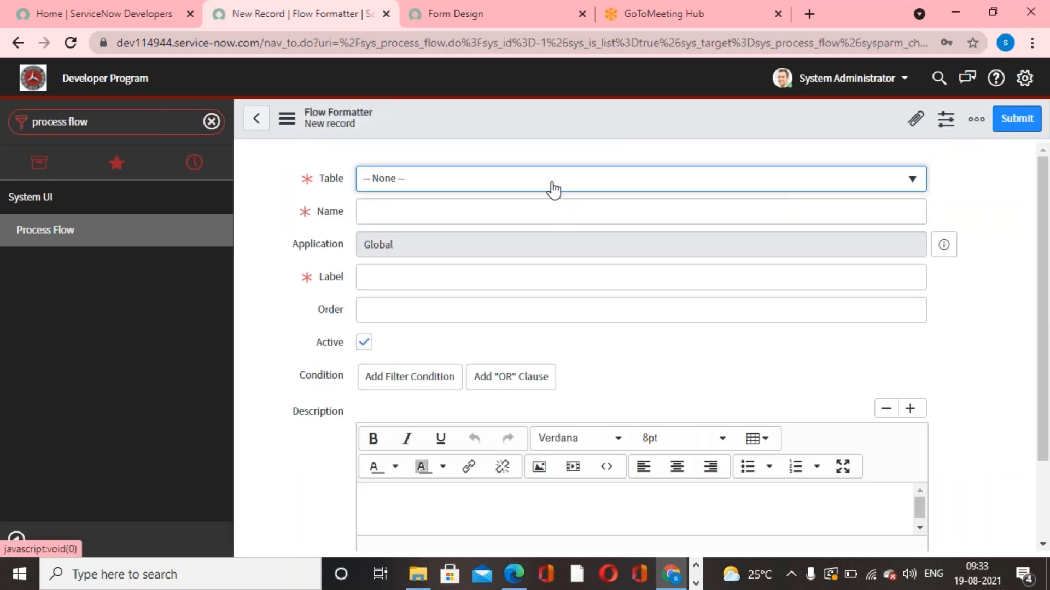
On a new flow formatter record, set the table to Incident [incident] and the order to 300
click(554, 189)
text(incident)
click(537, 238)
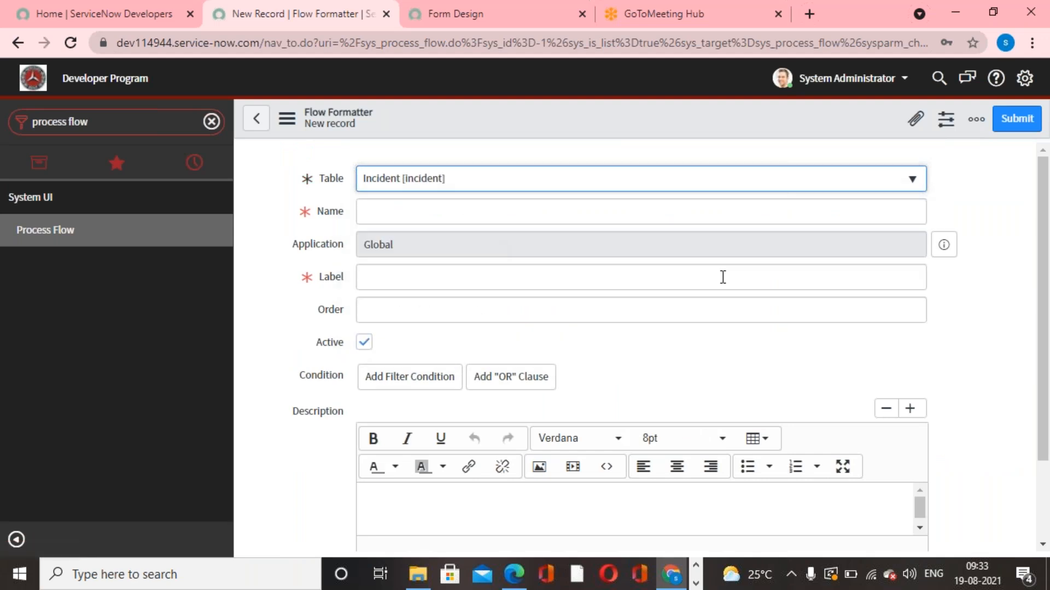
click(652, 312)
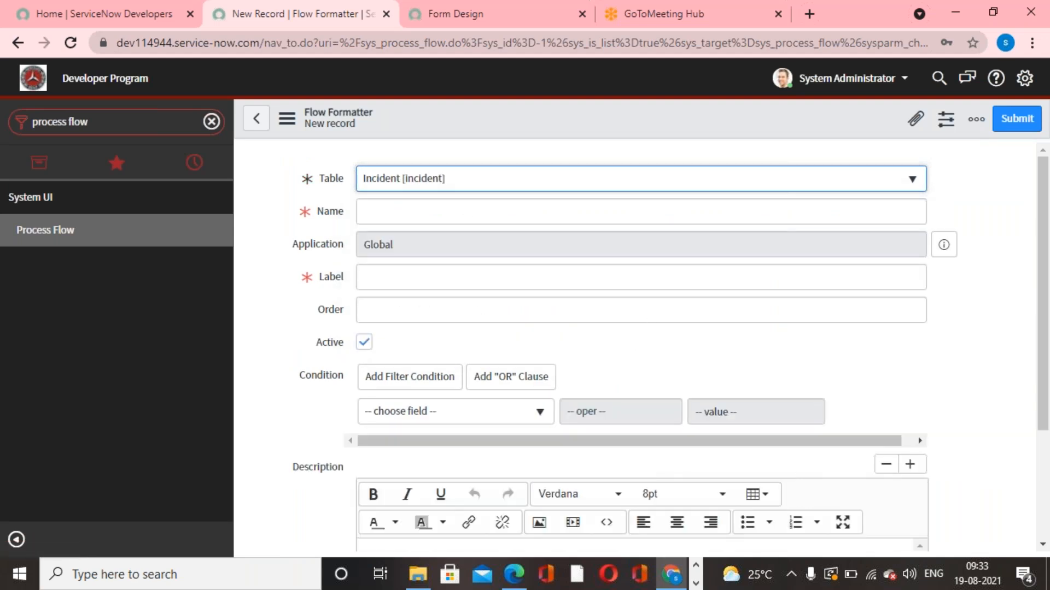
text(300)
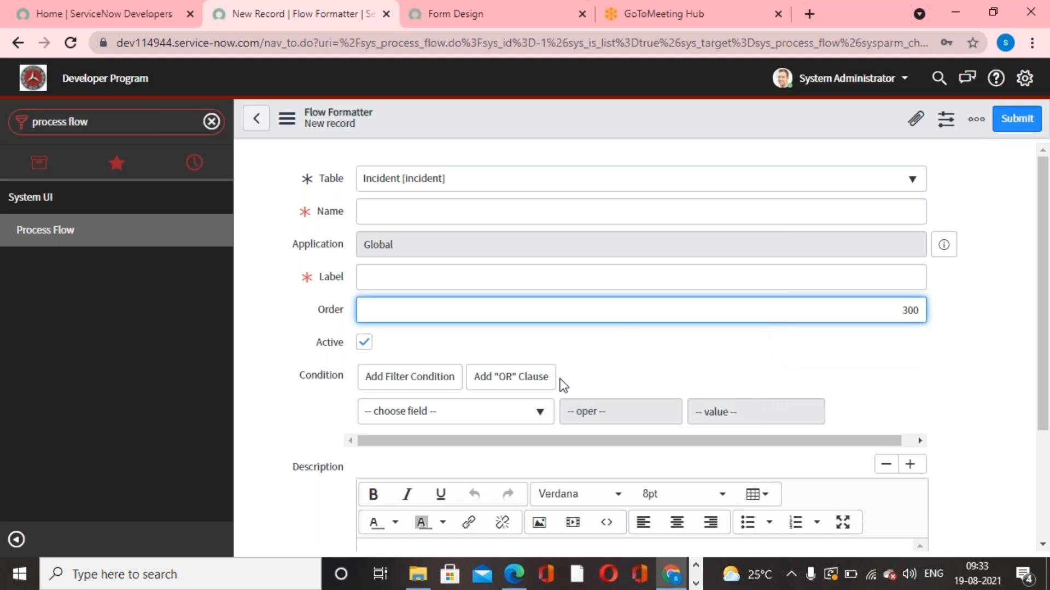
Set the flow formatter's condition to State is On Hold
click(514, 411)
text(state)
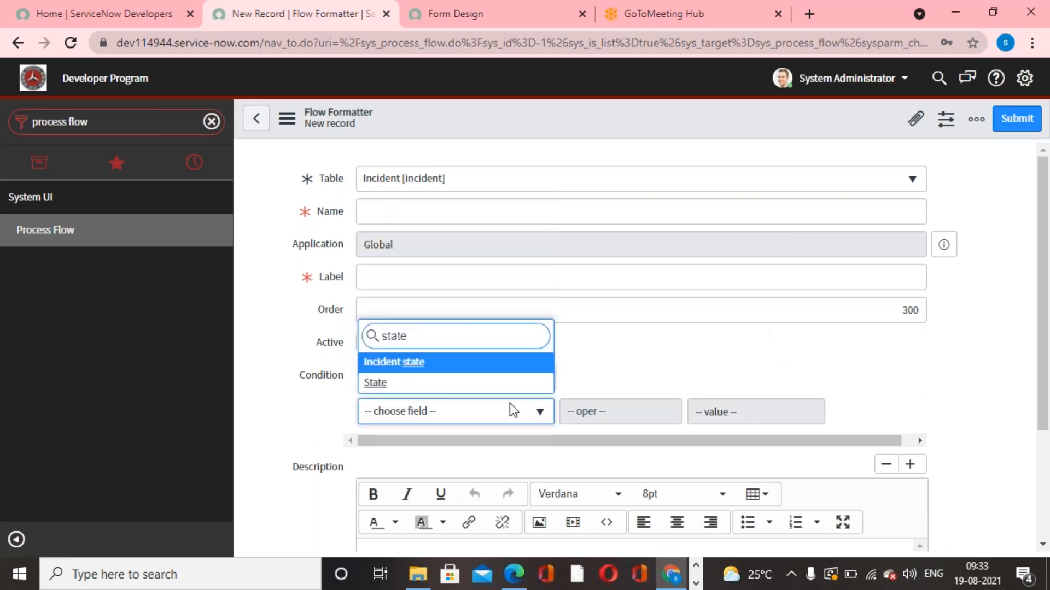
click(448, 385)
click(806, 411)
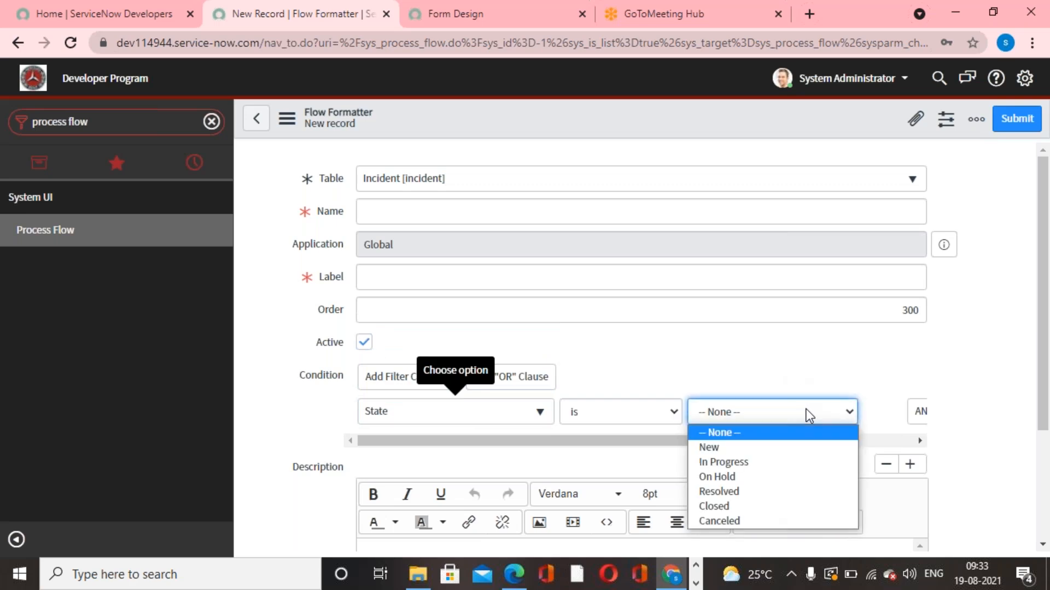
click(747, 475)
Enter On-Hold as the flow formatter's name and label, and submit the record
click(498, 215)
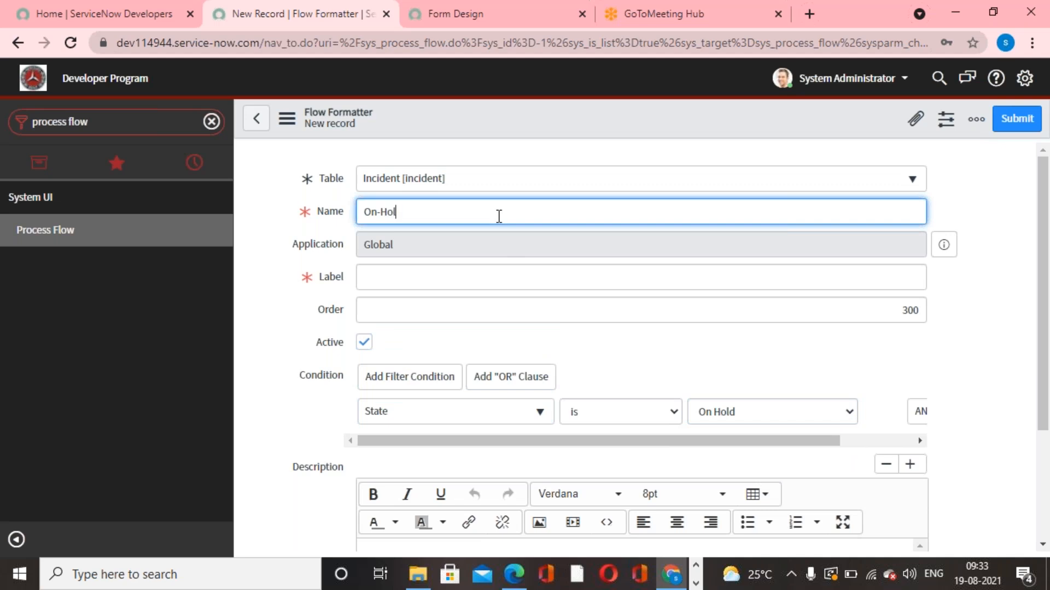
drag(499, 216, 280, 223)
key(ctrl+c)
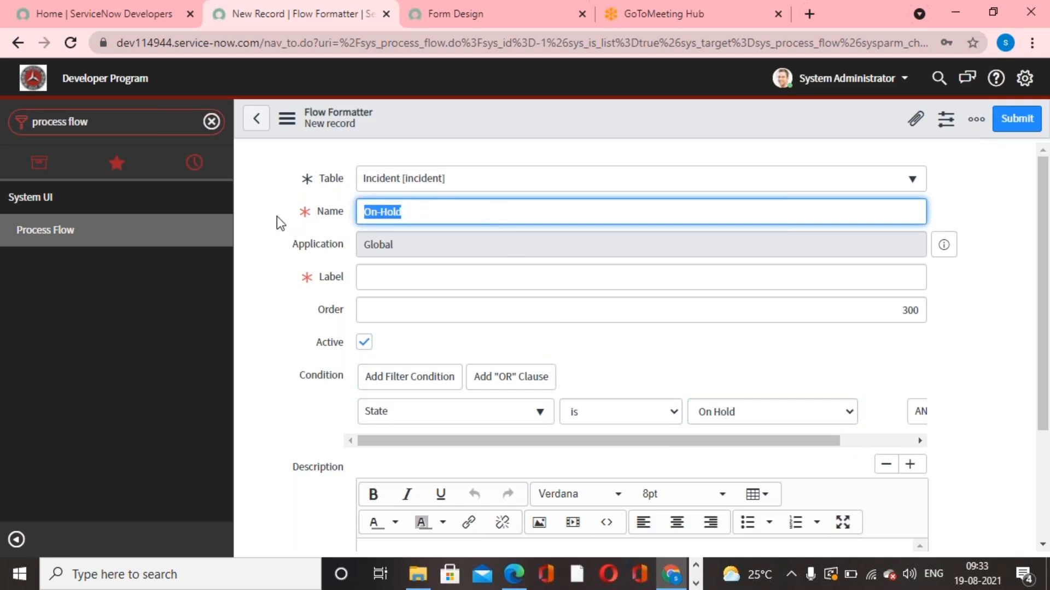
click(387, 272)
key(ctrl+v)
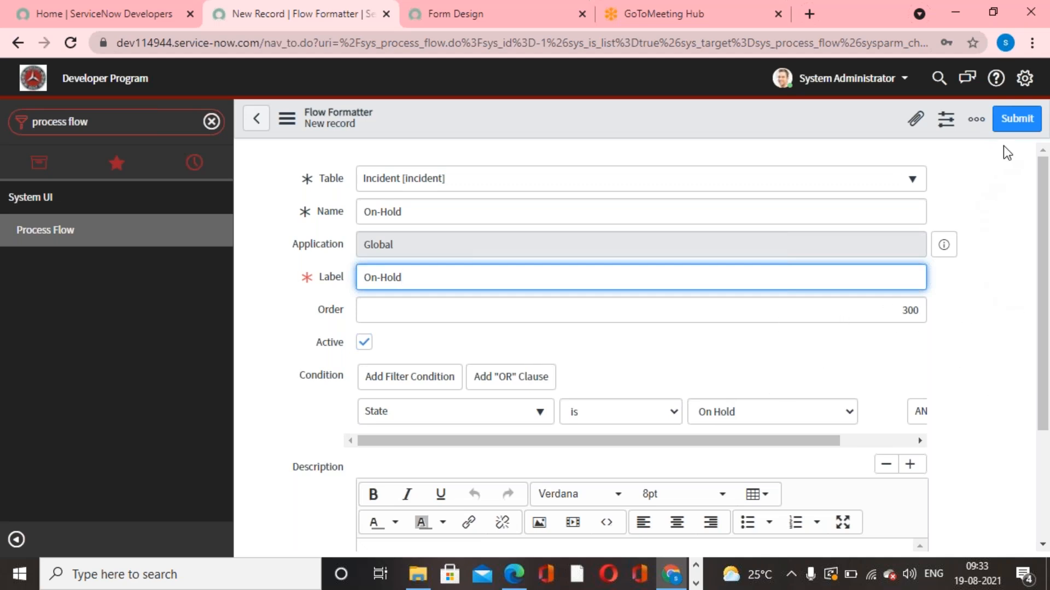
click(1014, 119)
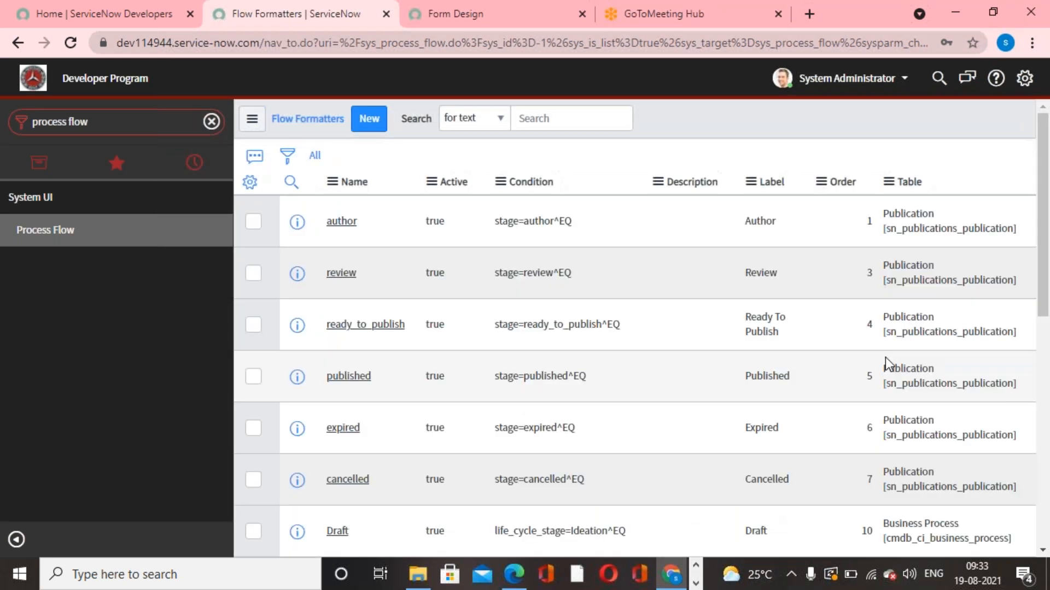
Start another flow formatter record with the table Incident [incident] and the order 400
click(369, 121)
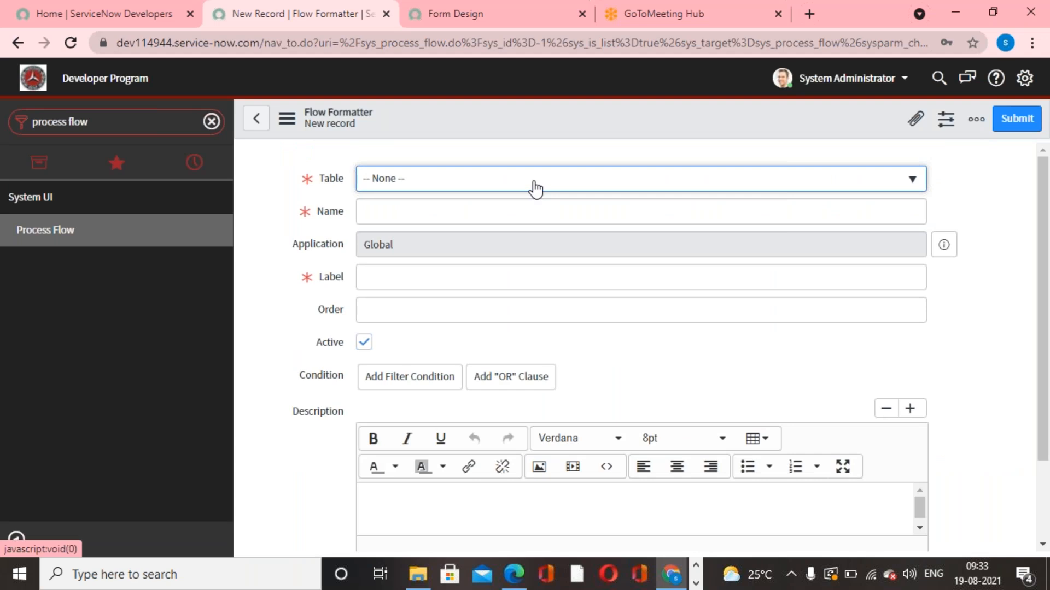
click(535, 188)
text(incident)
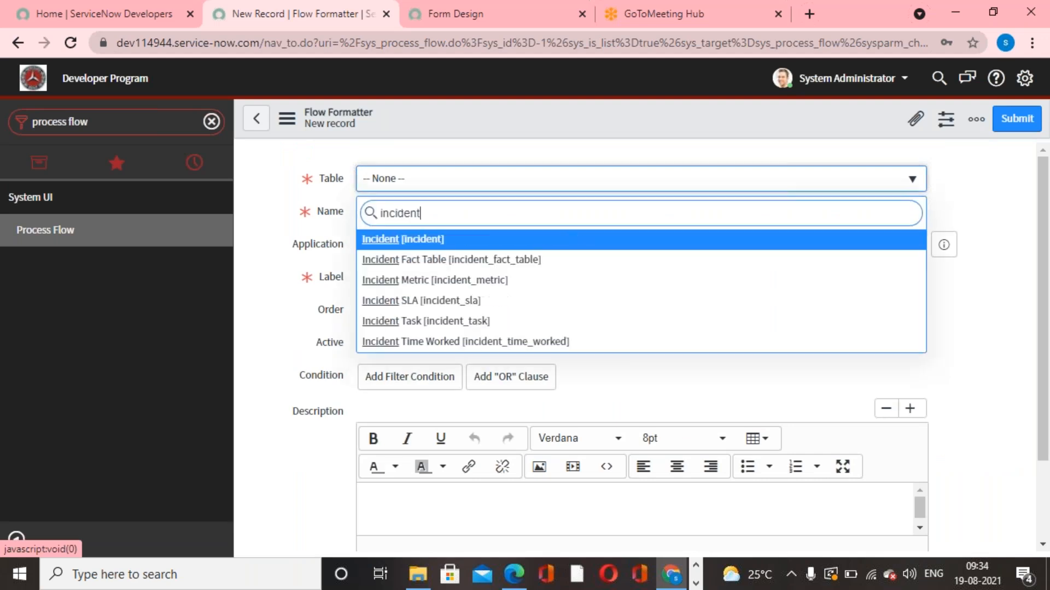
key(Return)
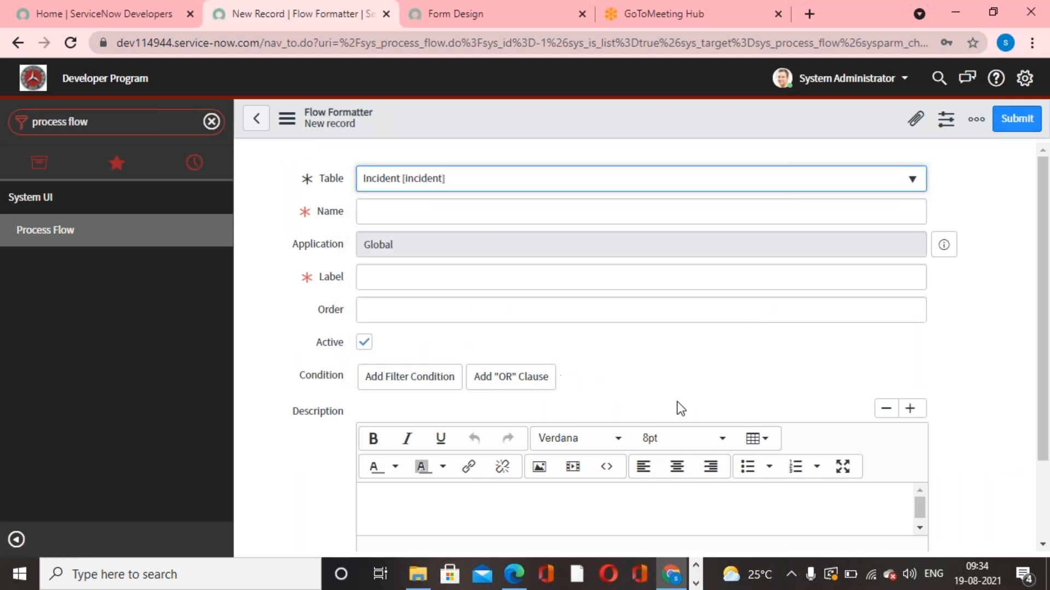
click(752, 309)
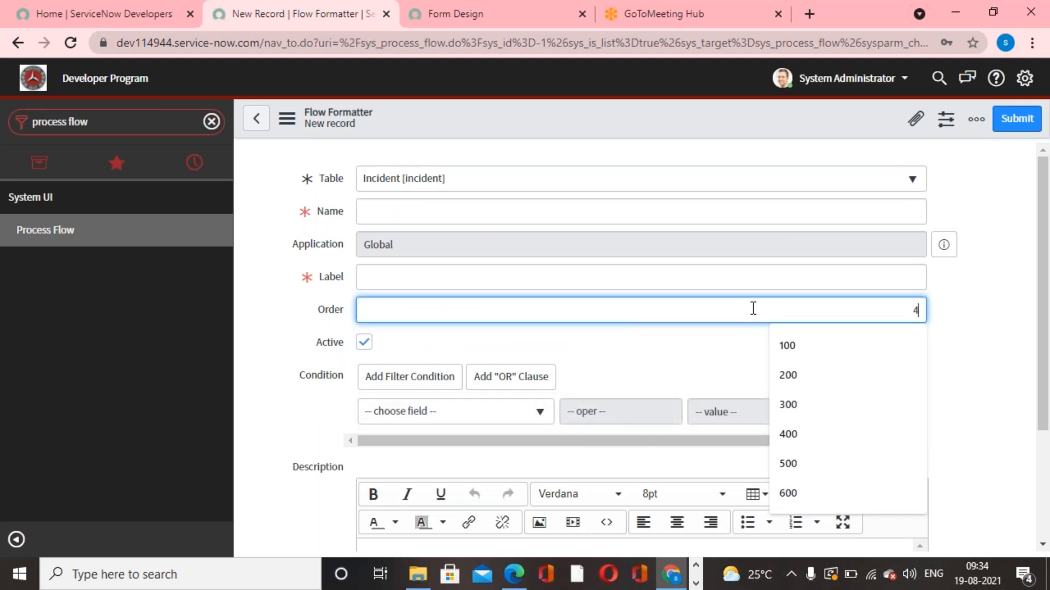
text(400)
Set the flow formatter's condition to State is Resolved
click(539, 411)
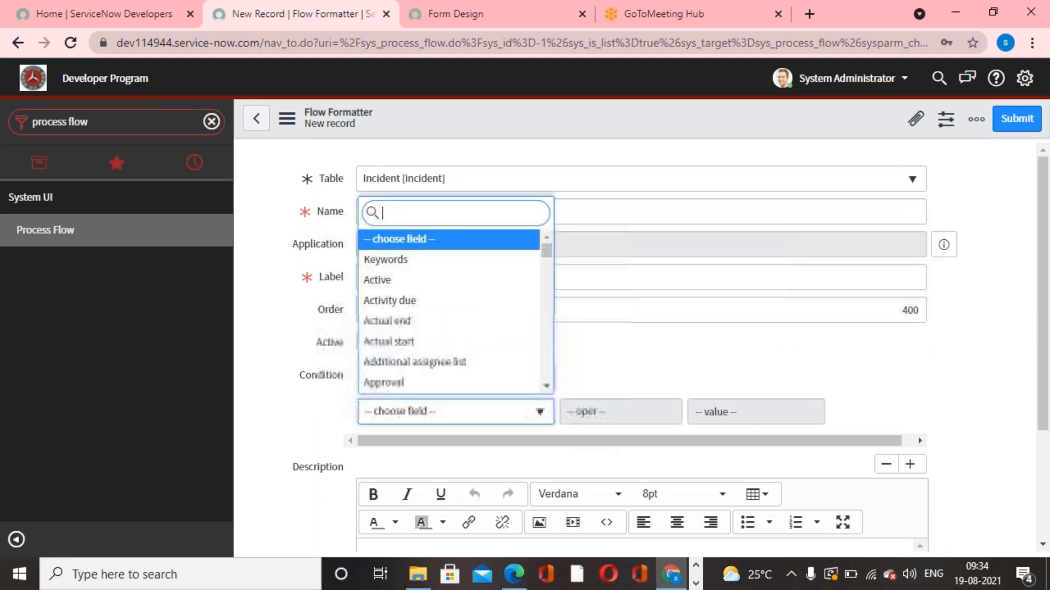
text(state)
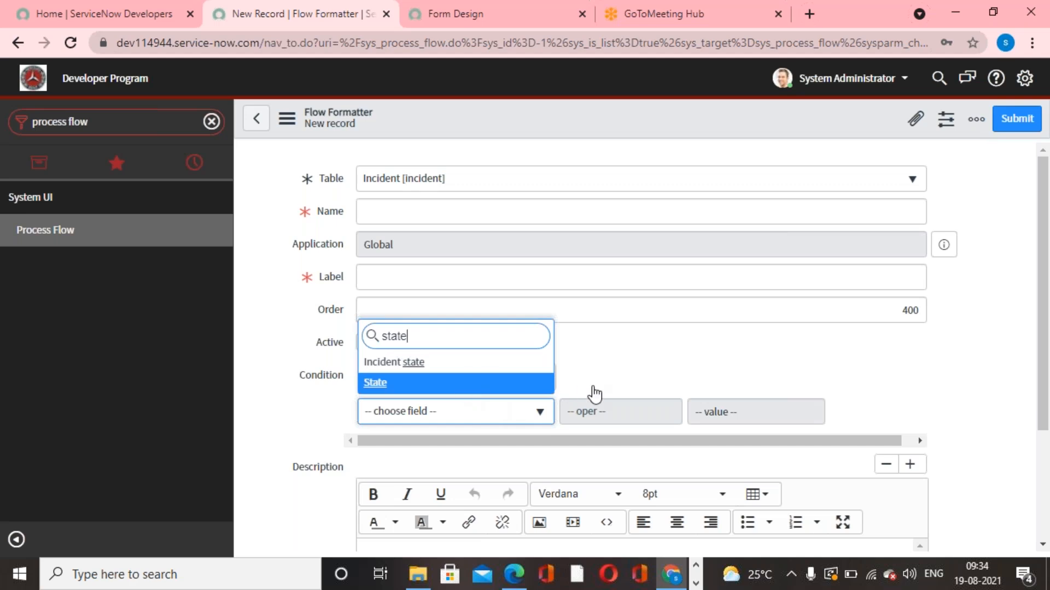
key(Return)
click(848, 413)
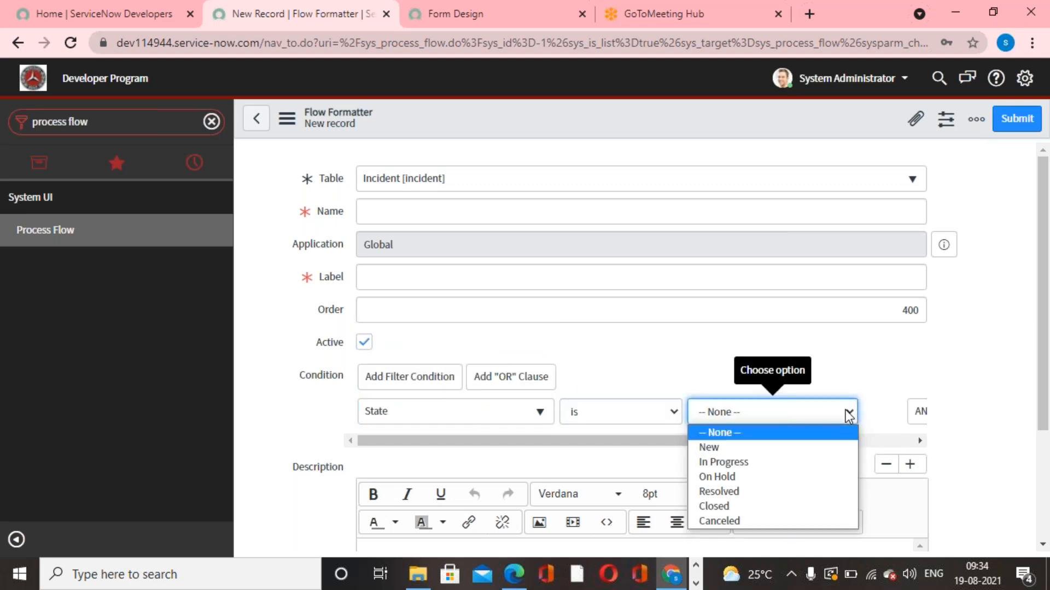
key(r)
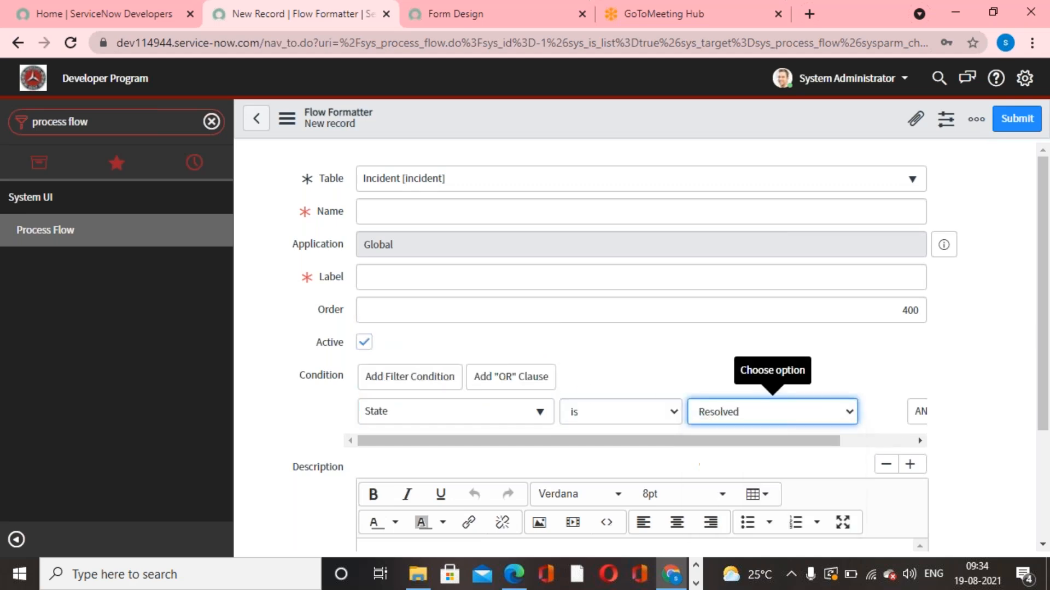
Enter Resolved as the flow formatter's name and label, and submit the record
click(515, 209)
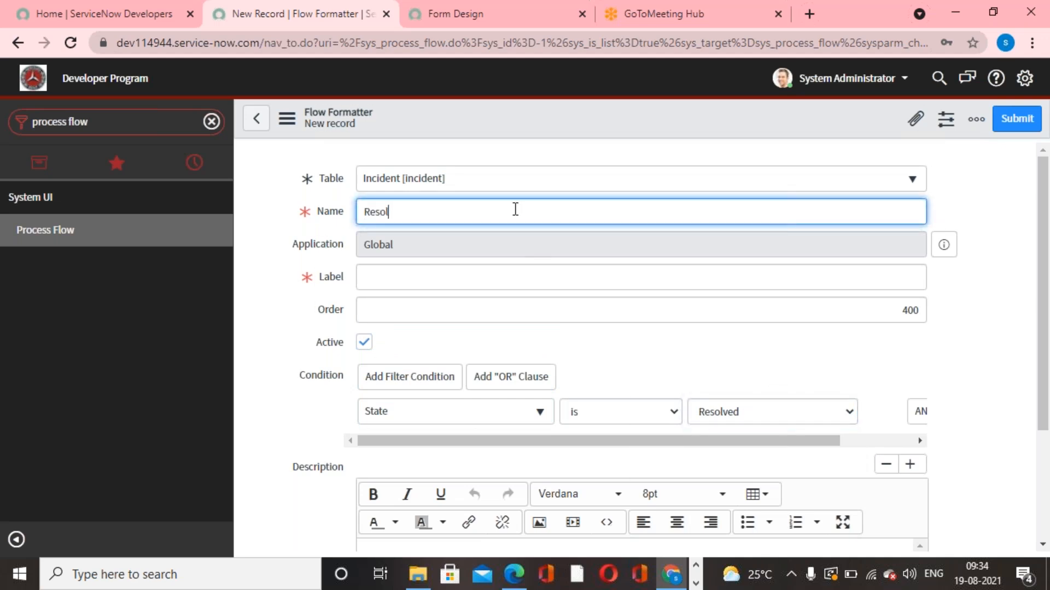
drag(407, 210, 319, 213)
key(ctrl+c)
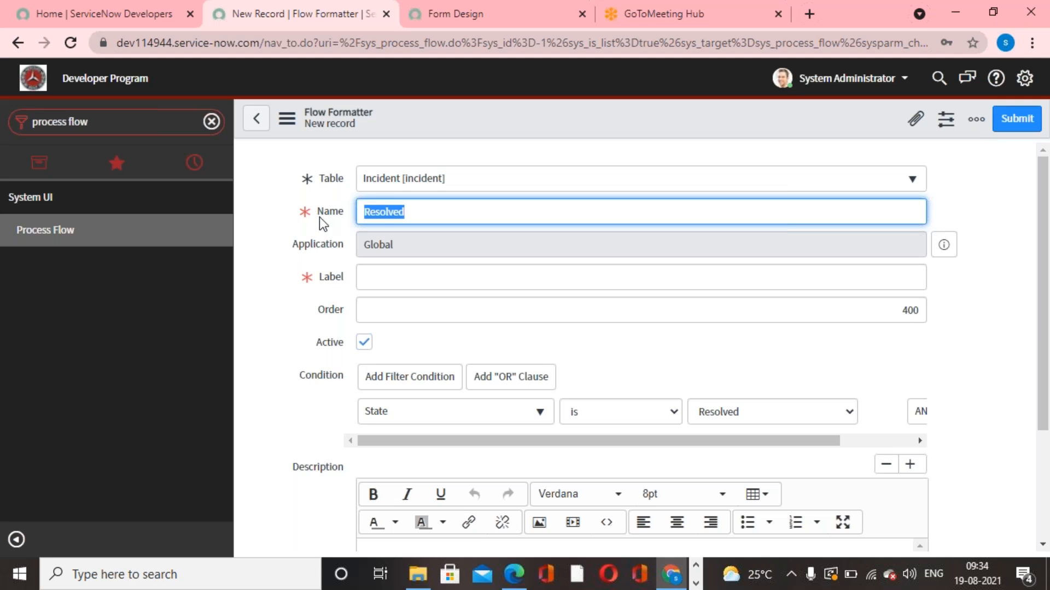
click(375, 273)
key(ctrl+v)
click(1013, 118)
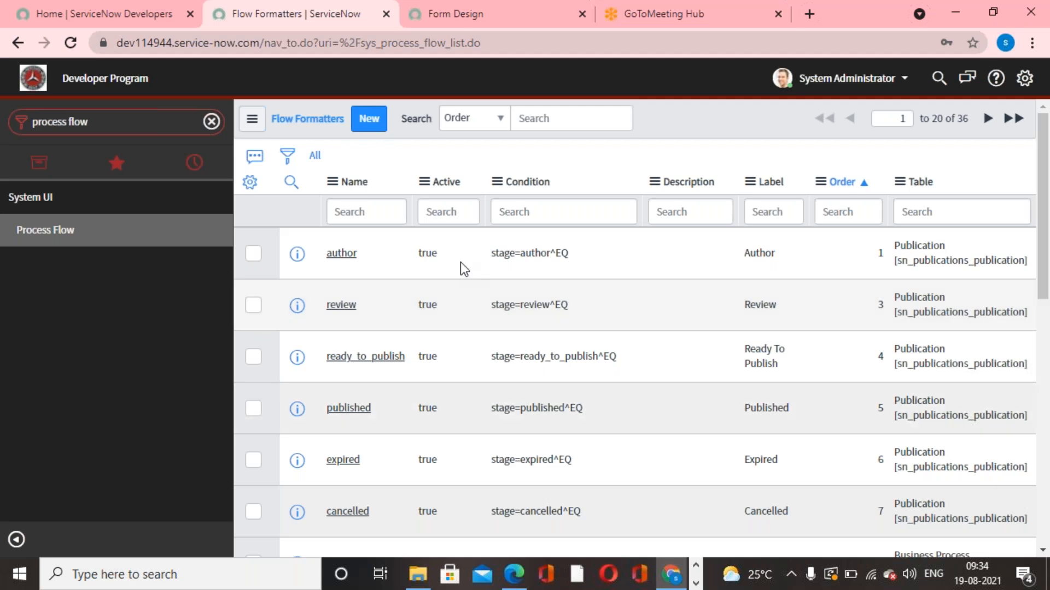
Start another flow formatter record and set its table to Incident [incident]
click(361, 125)
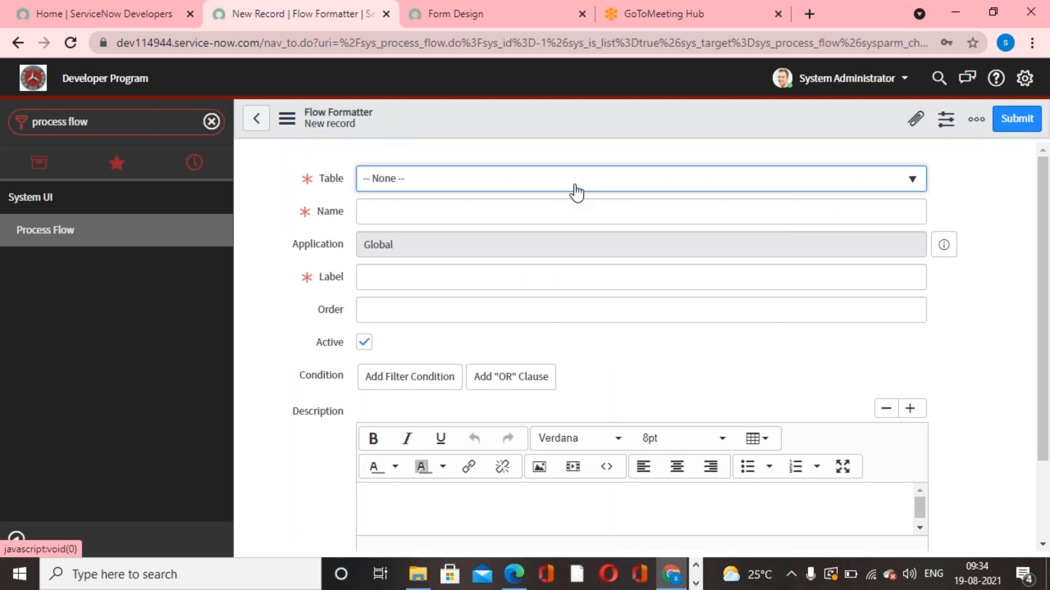
click(576, 193)
text(incident)
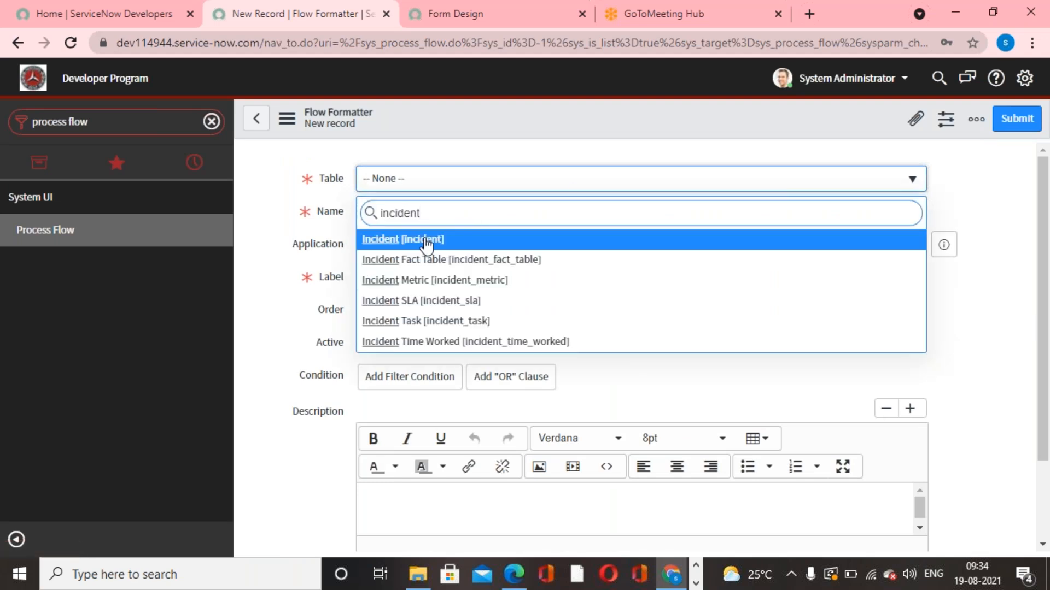
click(427, 247)
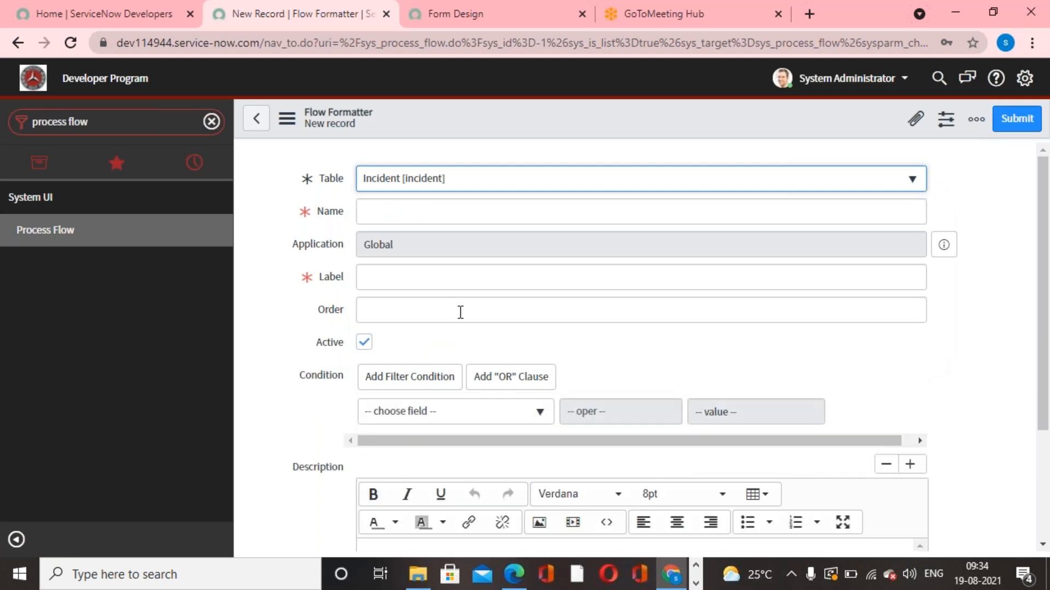
Set the flow formatter's condition to State is Closed
click(536, 418)
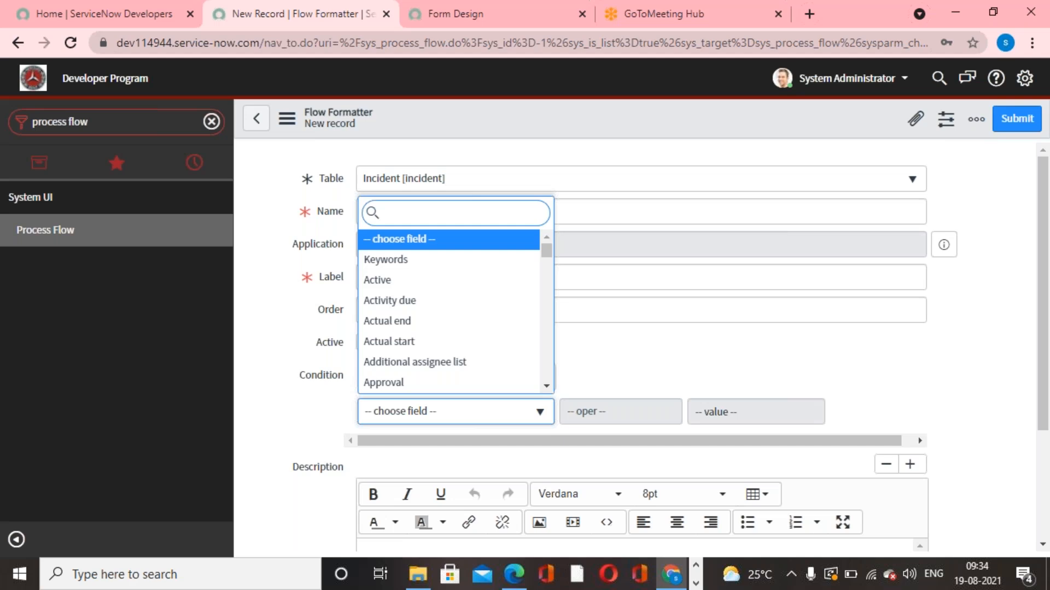
text(state)
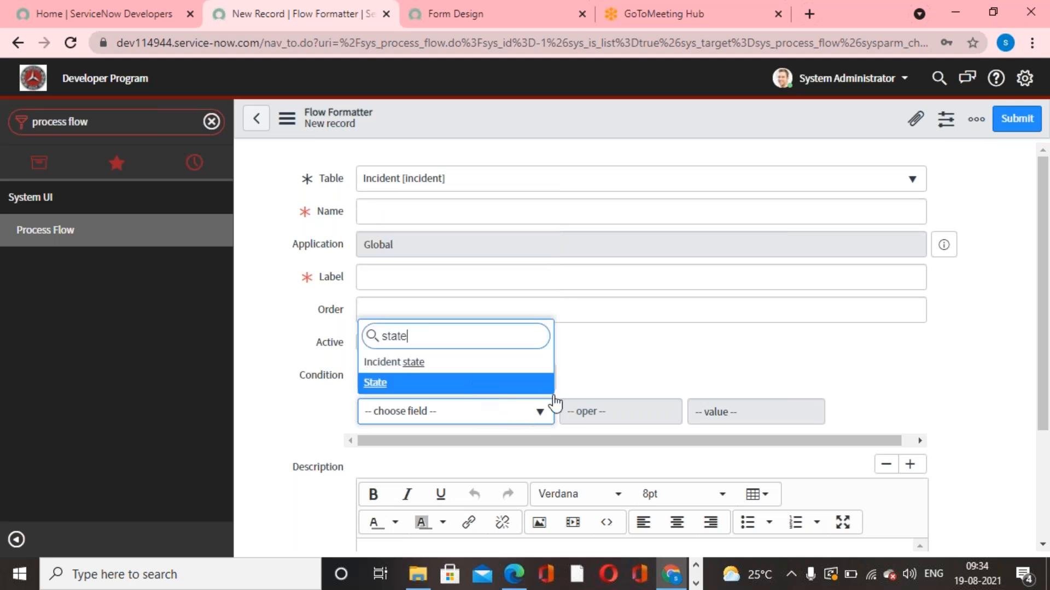
click(478, 386)
click(812, 414)
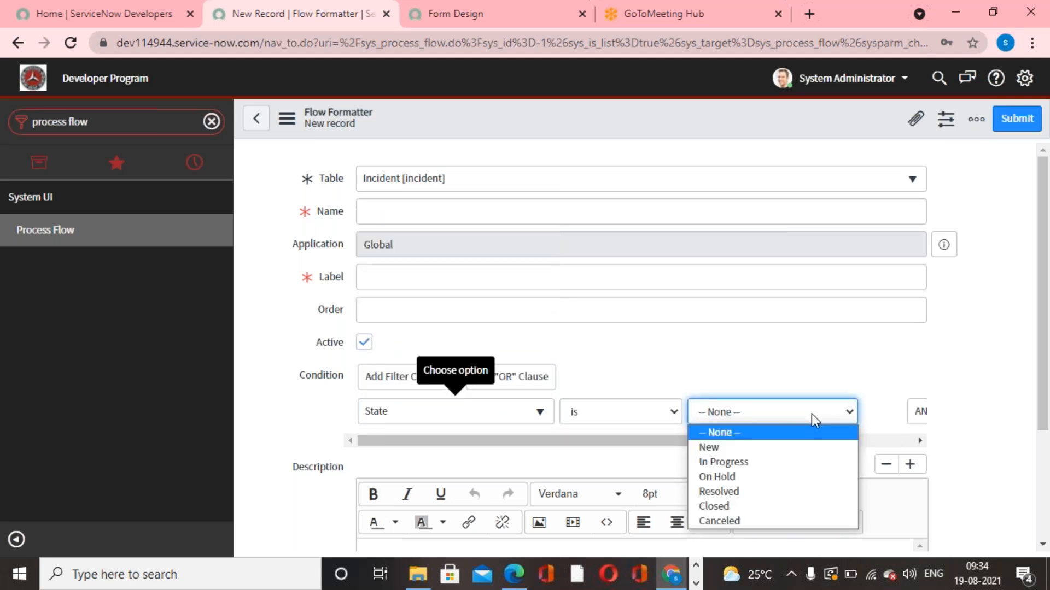
click(747, 505)
Enter Closed as the flow formatter's name and label, set the order to 500, and submit the record
click(518, 215)
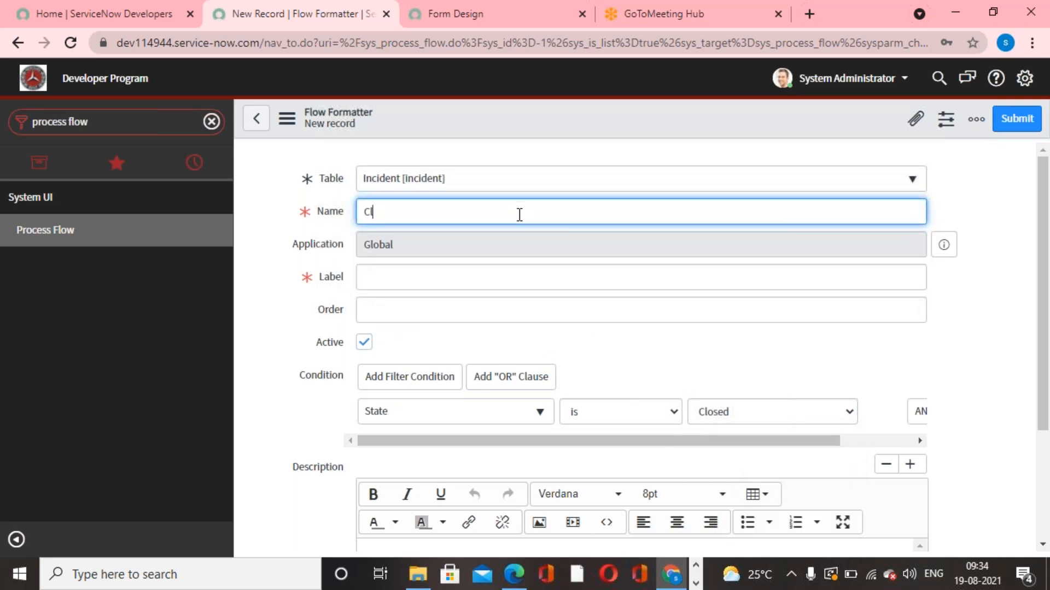
drag(515, 215, 259, 218)
click(492, 216)
drag(493, 216, 269, 219)
click(393, 271)
key(ctrl+v)
click(623, 316)
text(500)
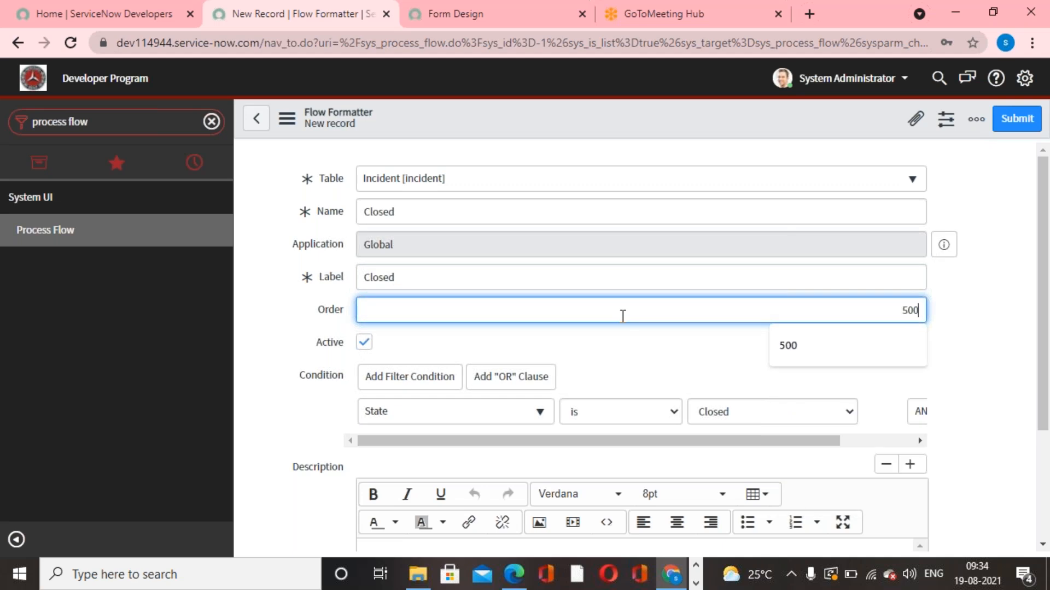
click(1016, 125)
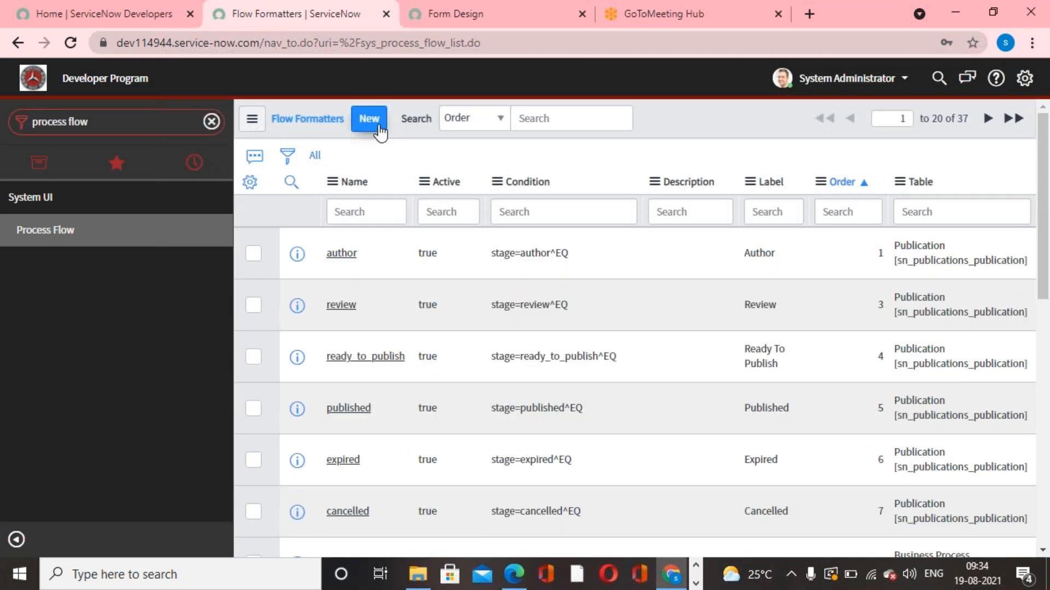
Start one more flow formatter record for the cancelled stage and set its table to Incident [incident]
click(380, 128)
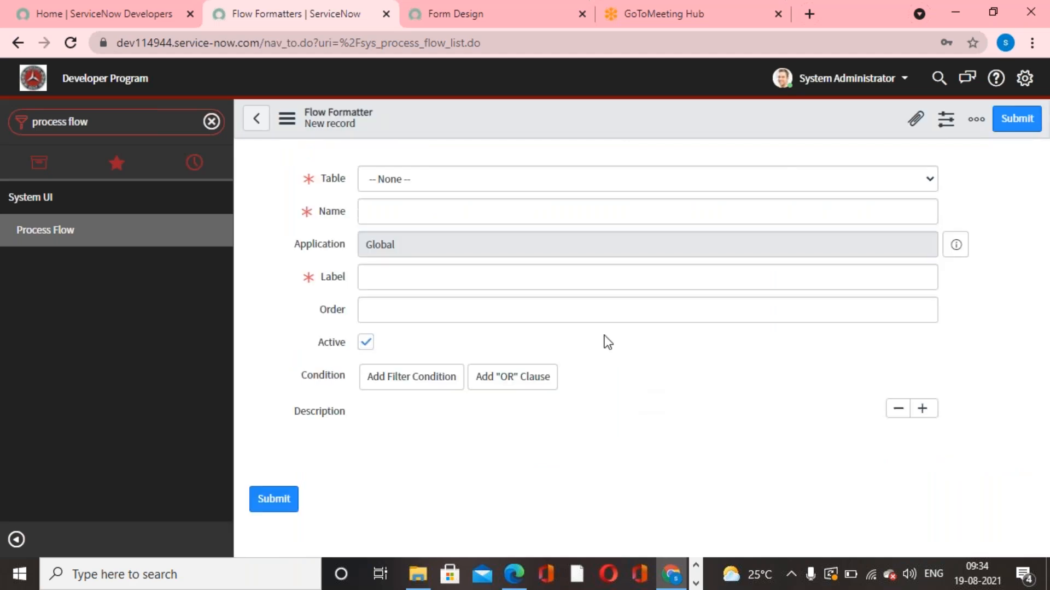
click(521, 192)
text(incident)
click(453, 237)
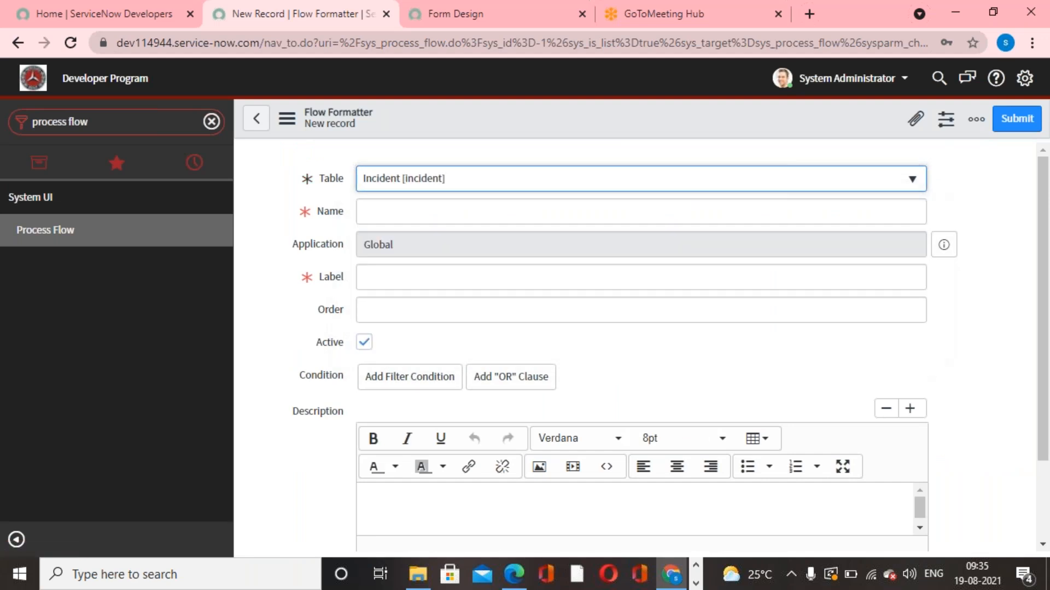
Enter Cancelled as the new flow formatter's name and label, and set its order to 600
click(449, 215)
text(Cancelled)
key(ctrl+a)
click(401, 272)
key(ctrl+v)
click(596, 316)
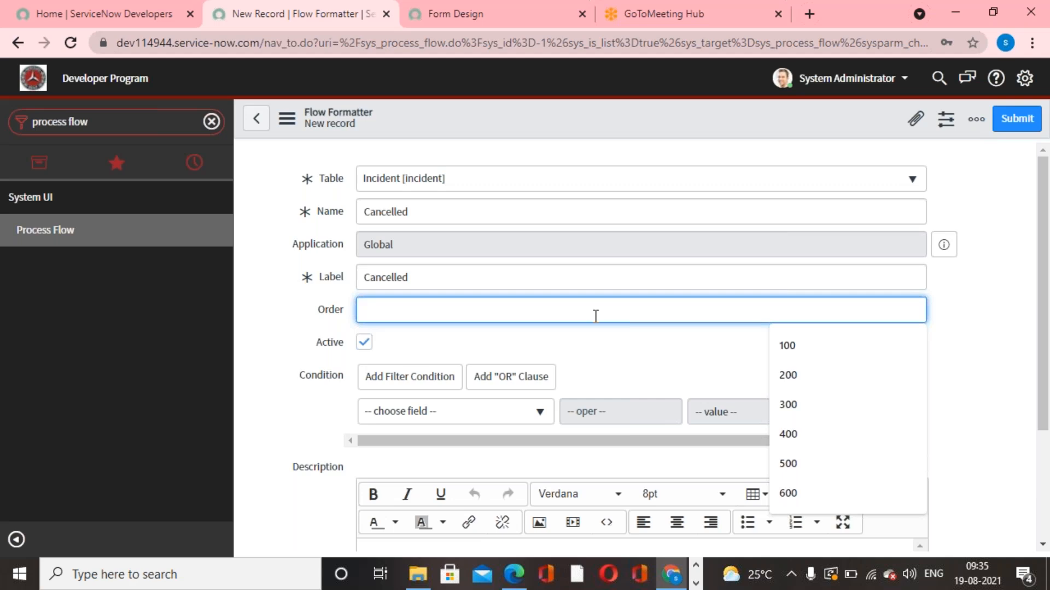
text(600)
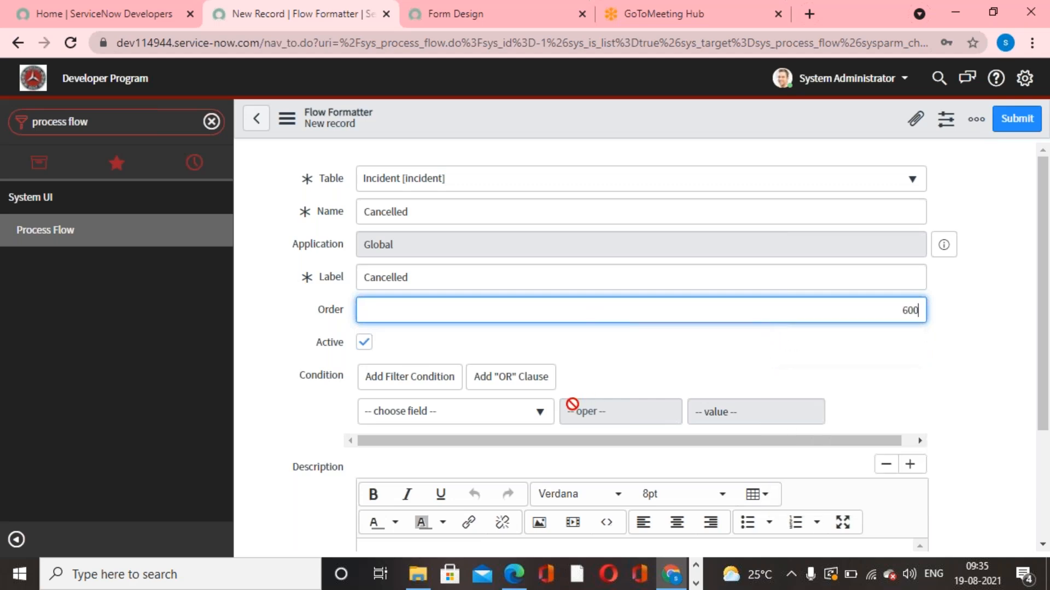
Set the flow formatter's condition to State is Canceled and submit the record
click(540, 411)
text(stat)
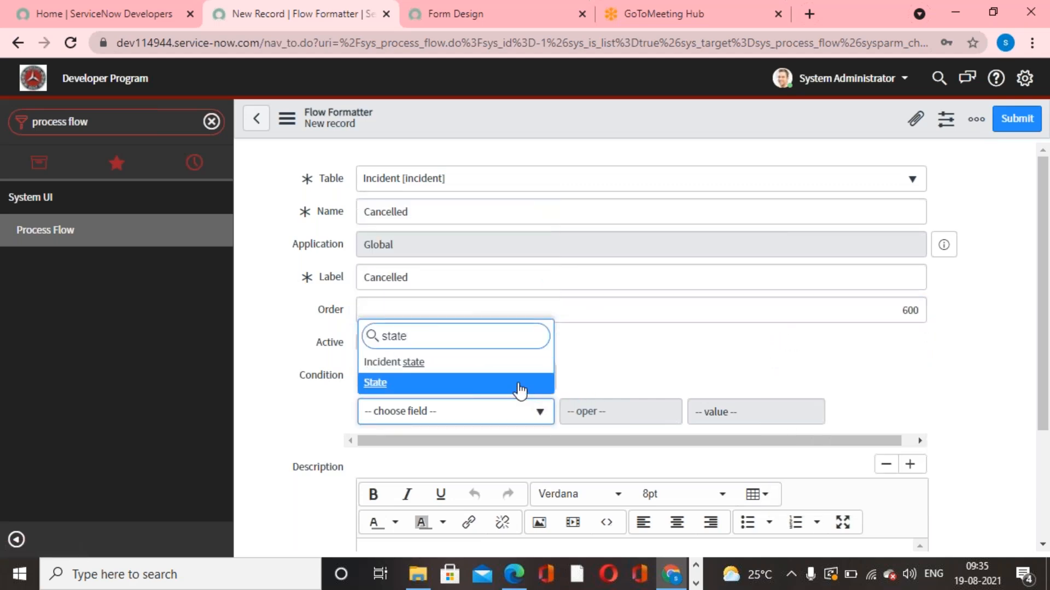
text(e)
click(519, 389)
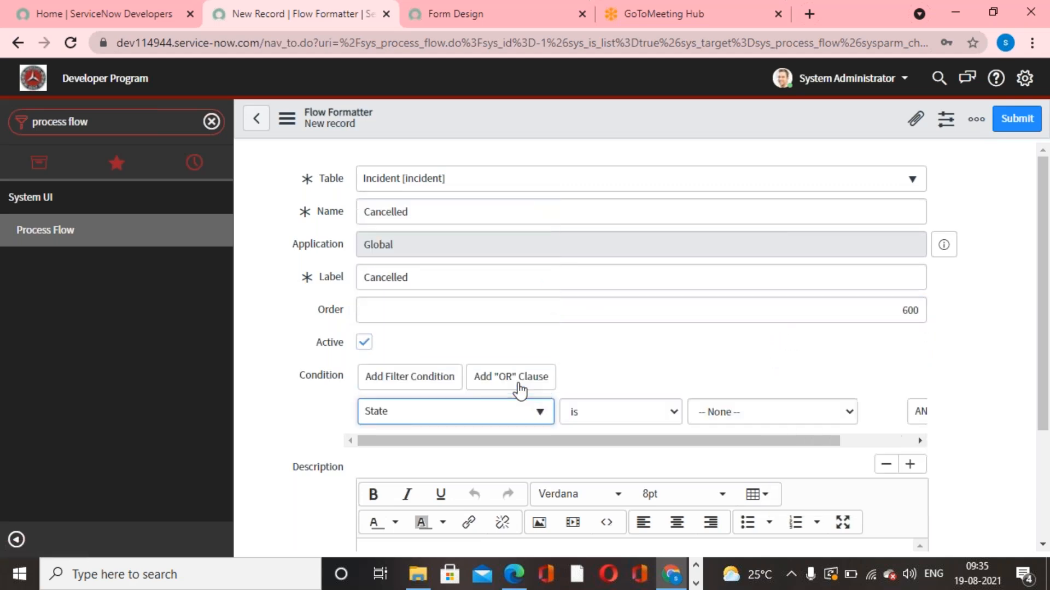
click(746, 415)
click(754, 521)
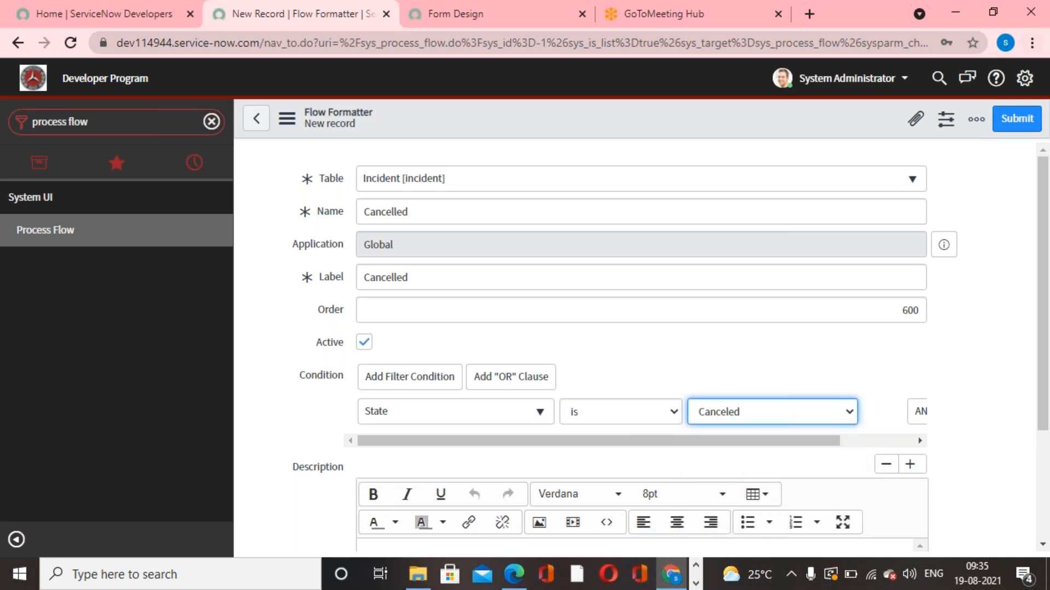
click(1016, 121)
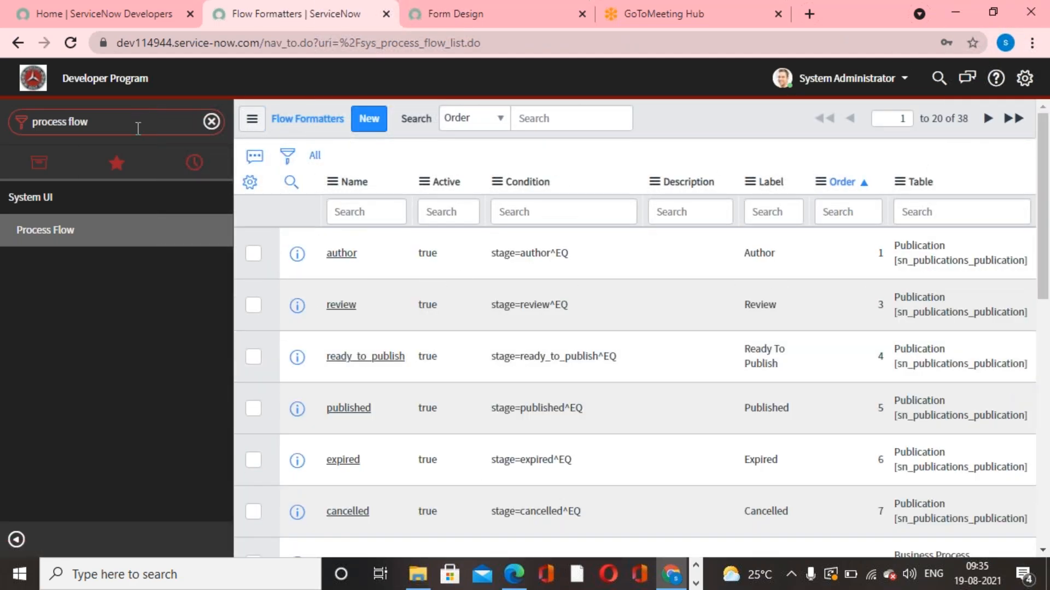
Open a blank new incident form and check the process flow stages shown above its fields
click(103, 120)
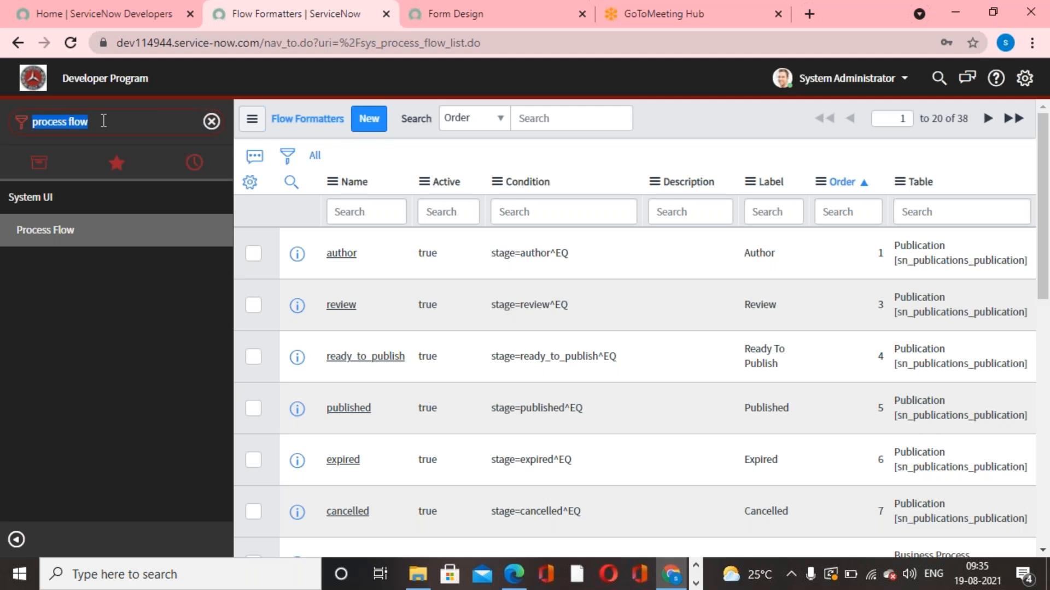
text(Incident)
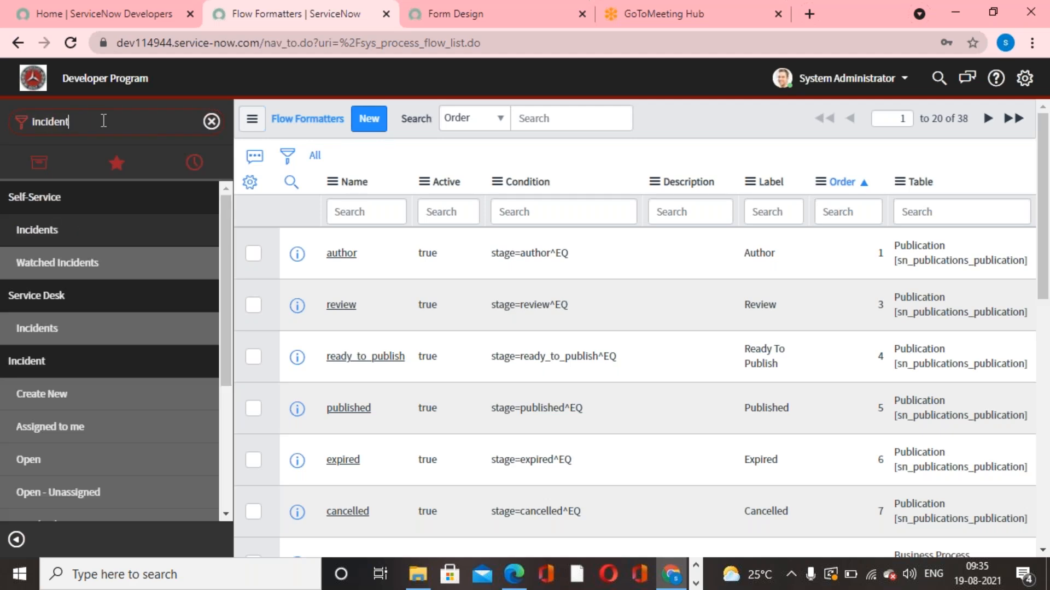
click(44, 395)
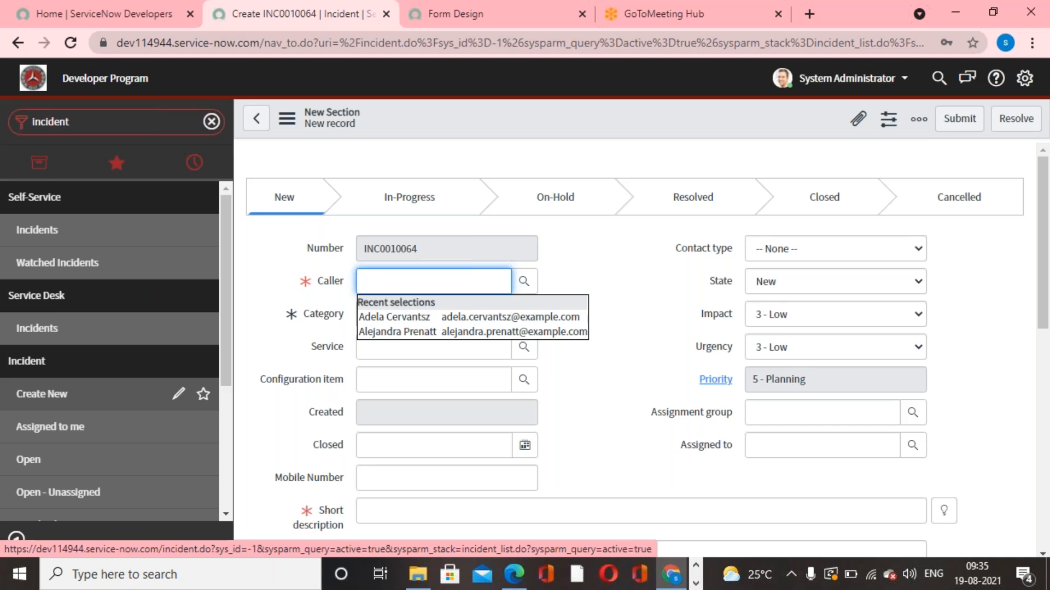
click(606, 287)
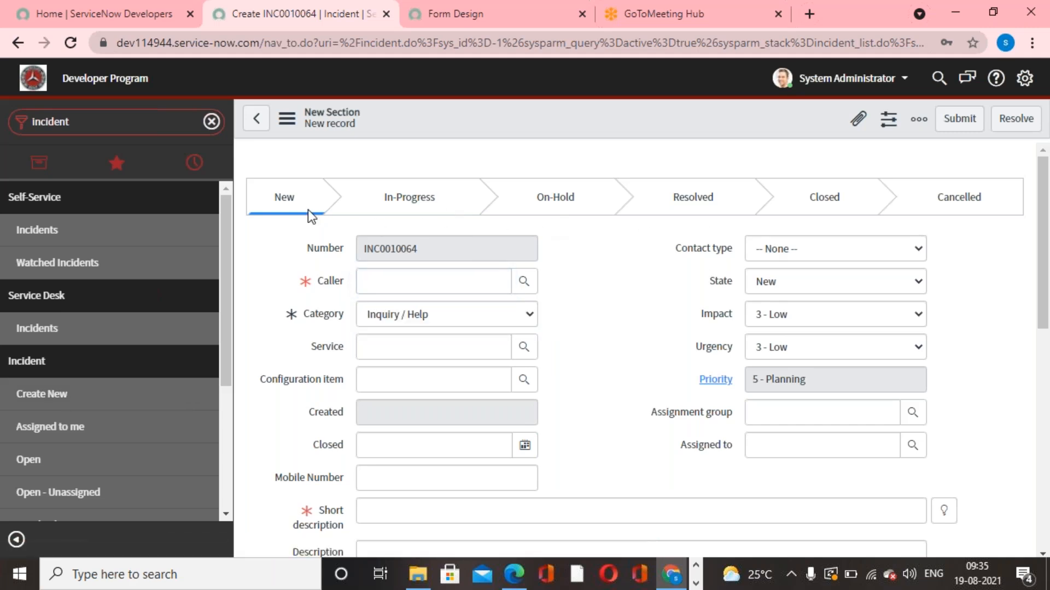
click(652, 306)
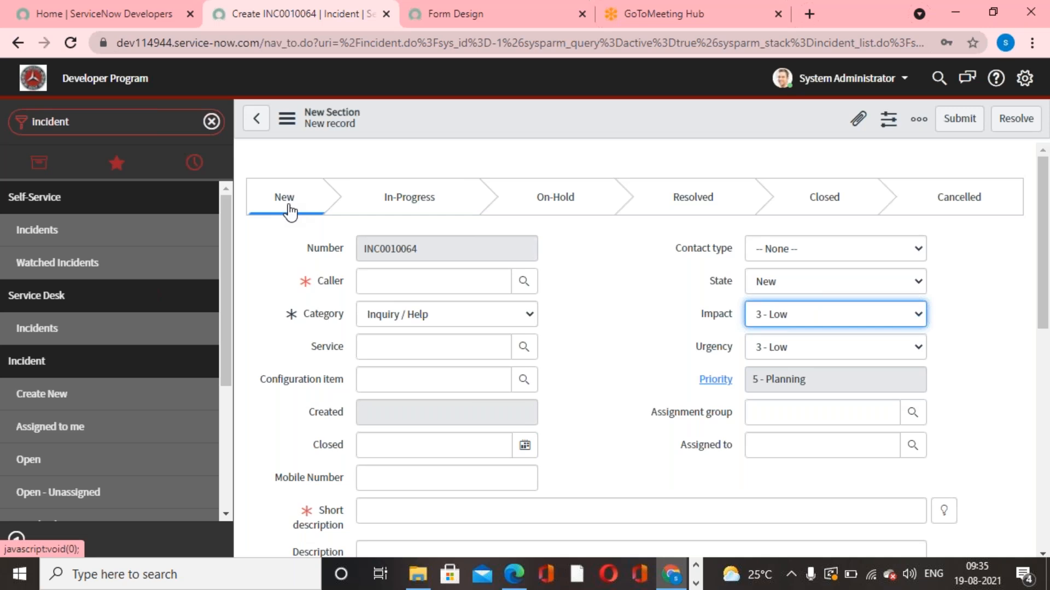
Open the On Hold incident "New employee hire" from the list of all incidents and examine its process flow stages
scroll(106, 450, down, 3)
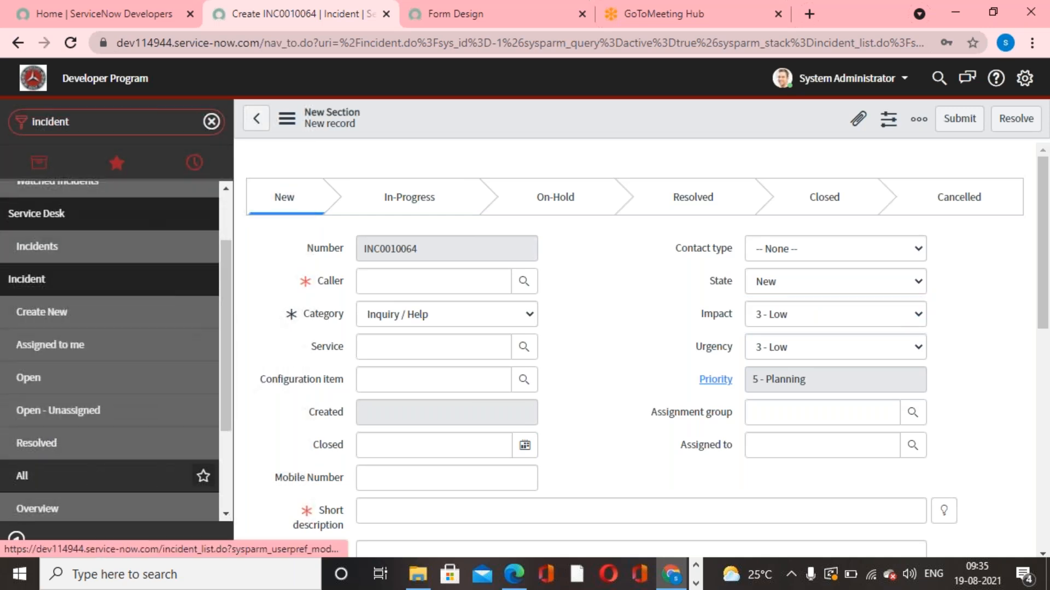
click(23, 476)
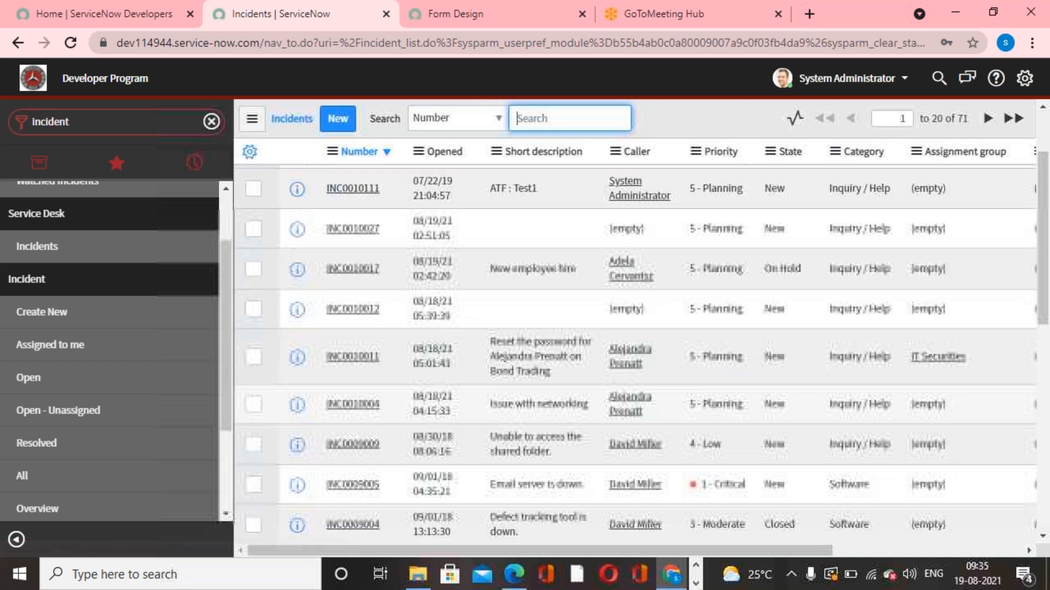
click(353, 368)
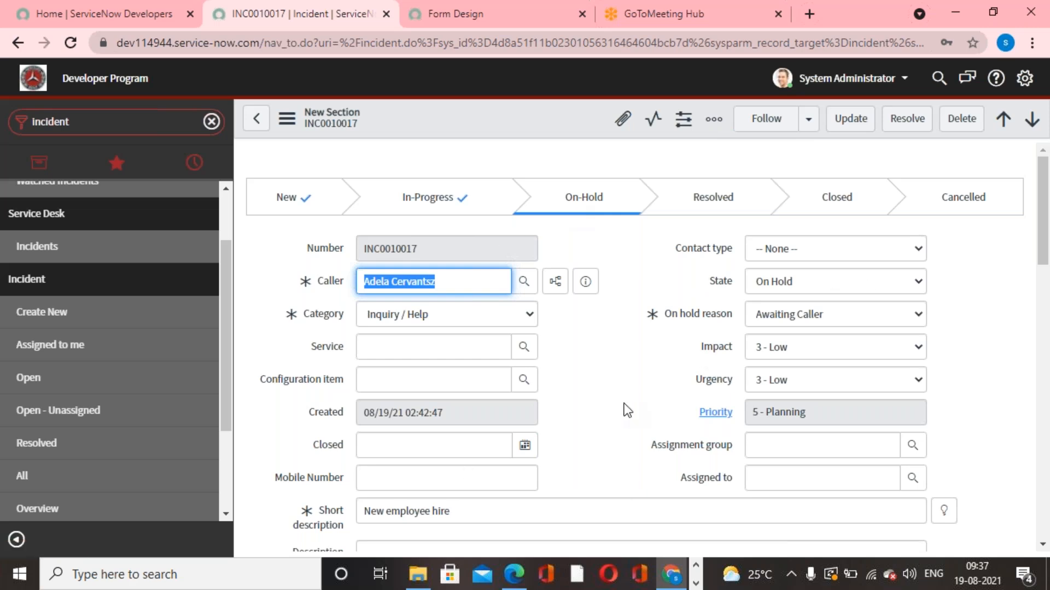
scroll(627, 410, down, 1)
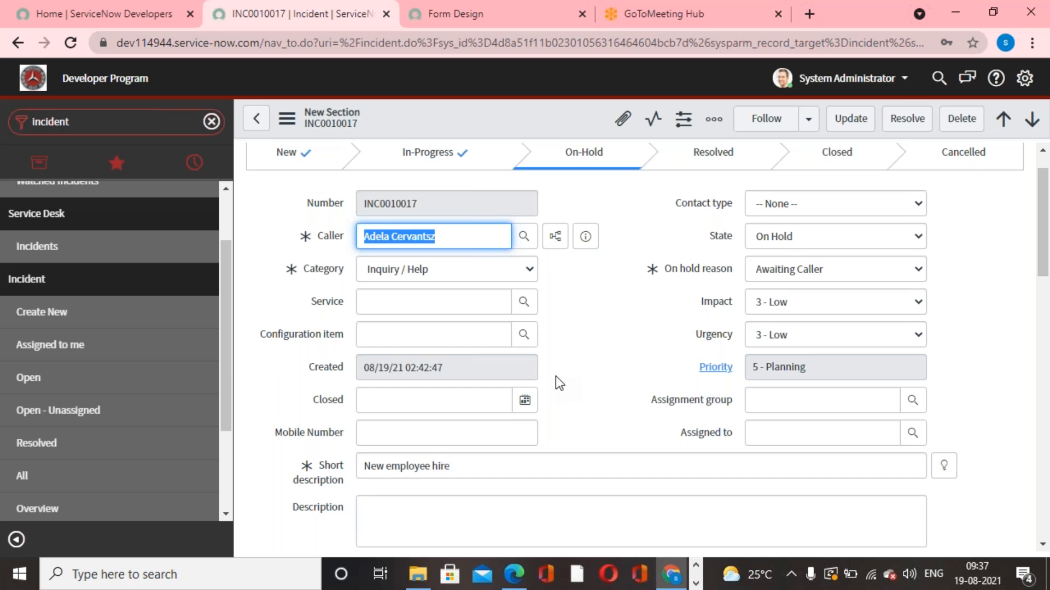
scroll(555, 376, up, 1)
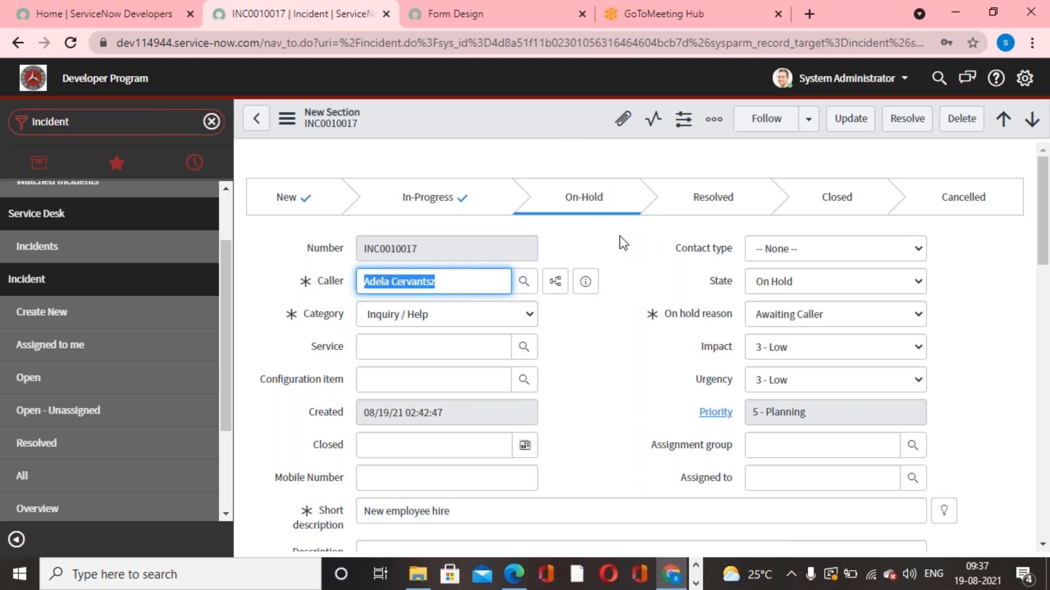
scroll(619, 235, down, 3)
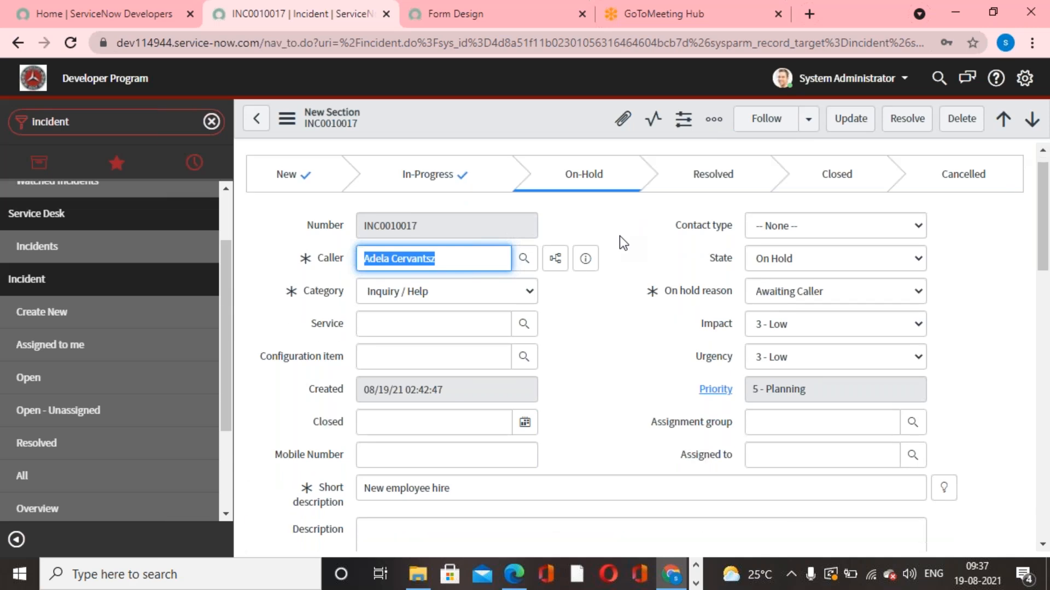
scroll(624, 335, down, 3)
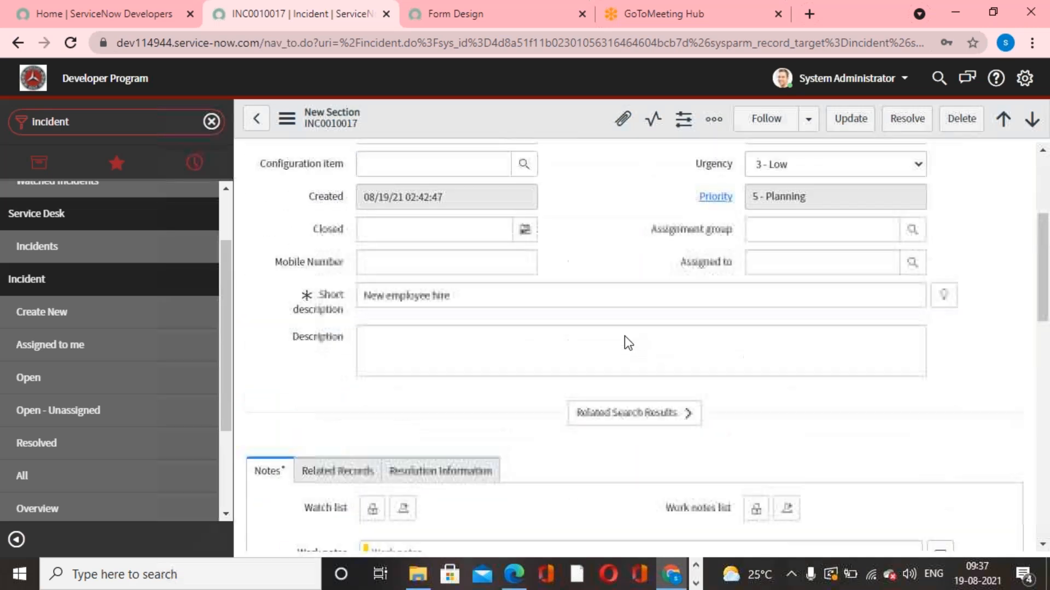
scroll(625, 335, up, 6)
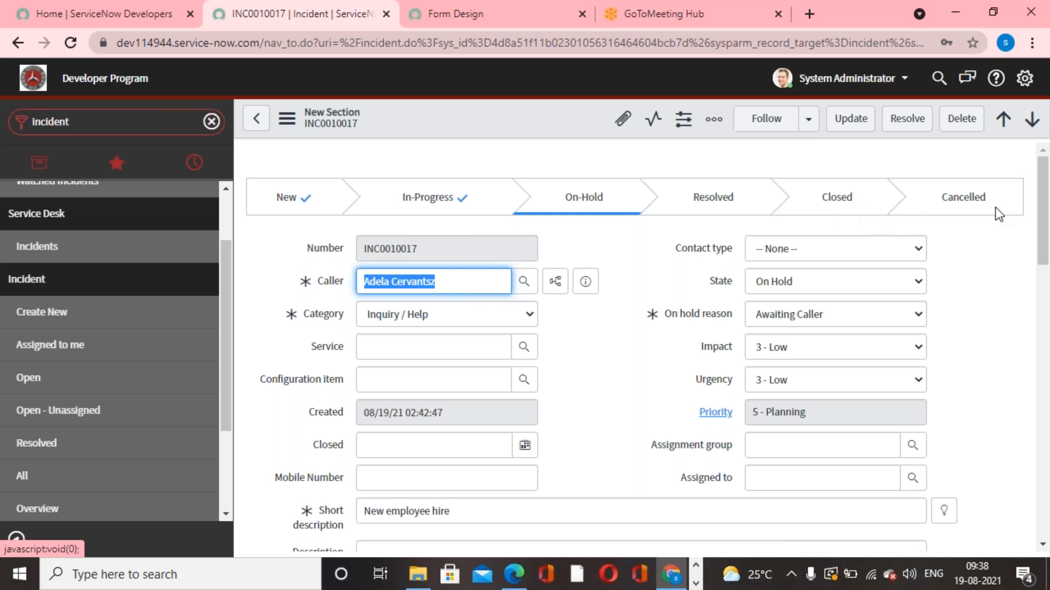
Review the incident's State options, then configure the field's choices and add a new choice named Pending for the Incident table
click(851, 283)
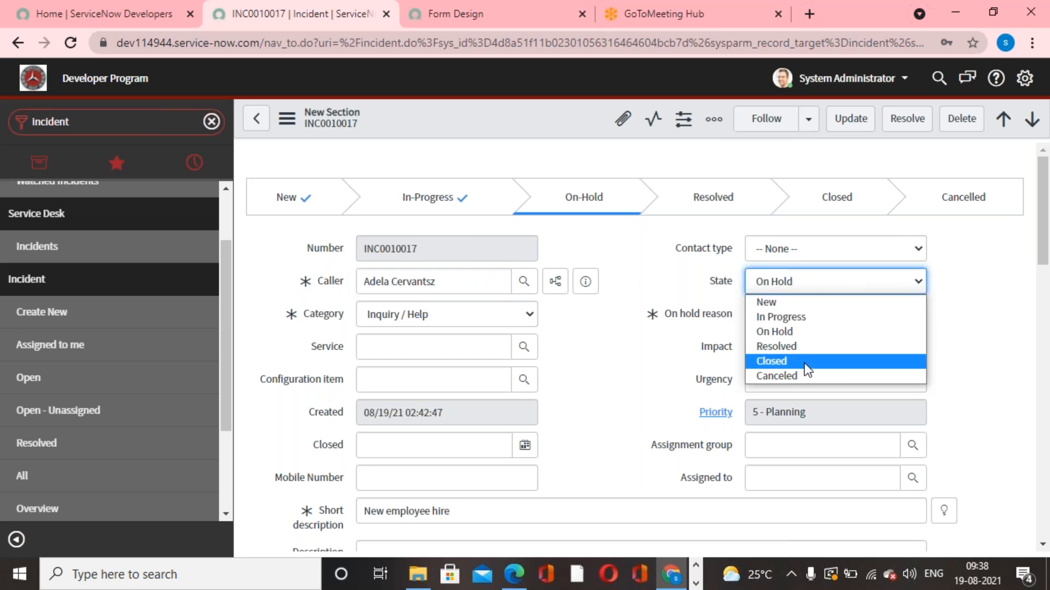
click(657, 294)
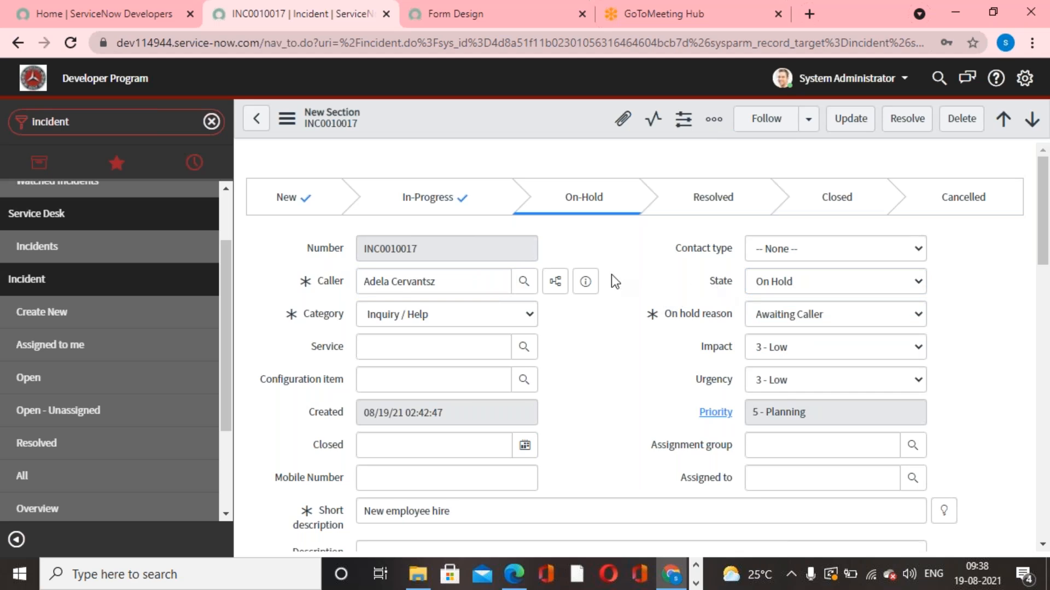
right_click(723, 280)
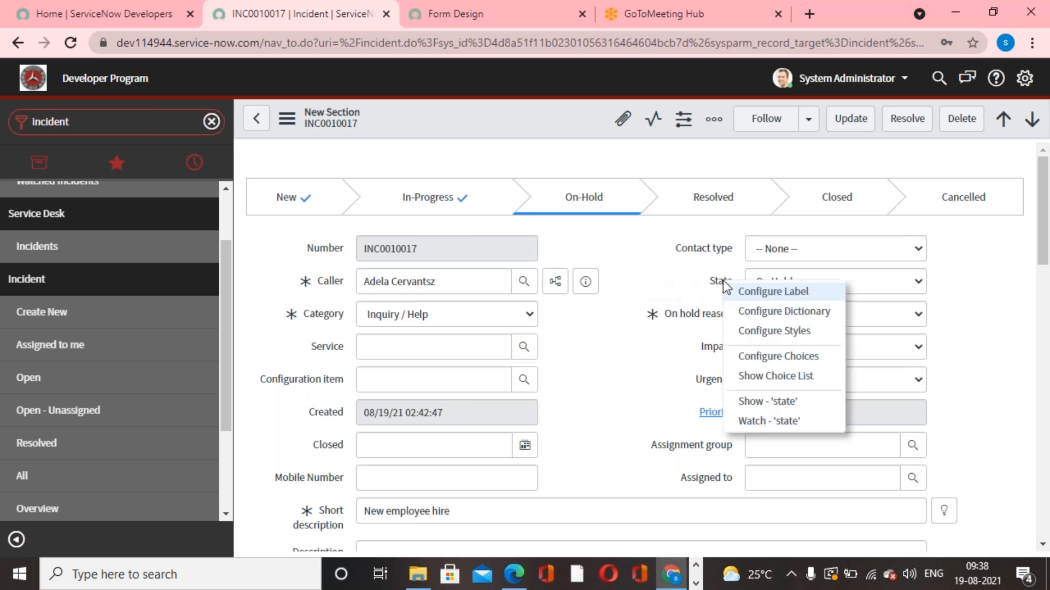
click(772, 360)
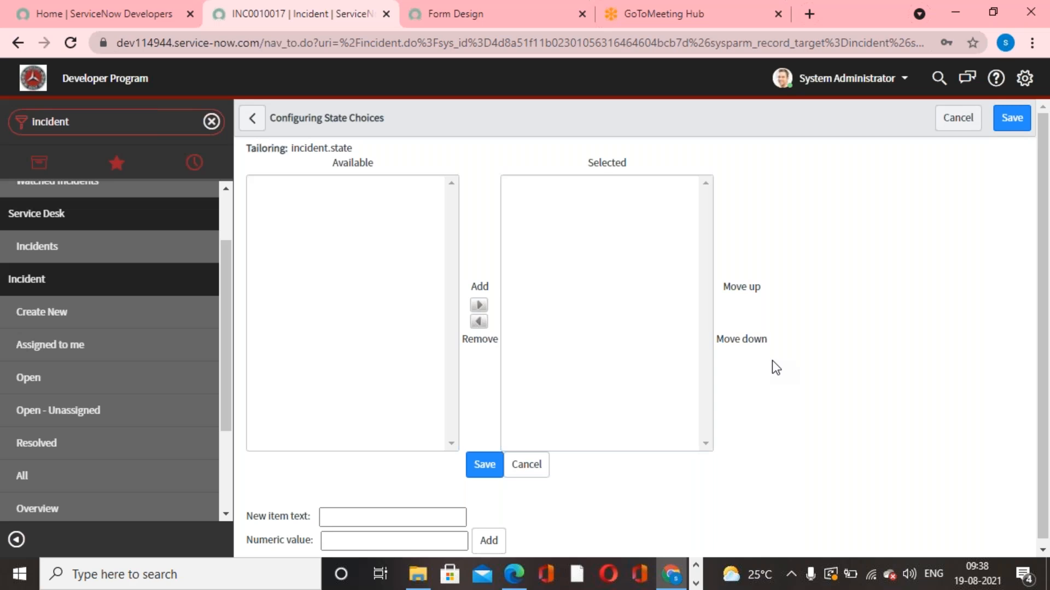
click(421, 475)
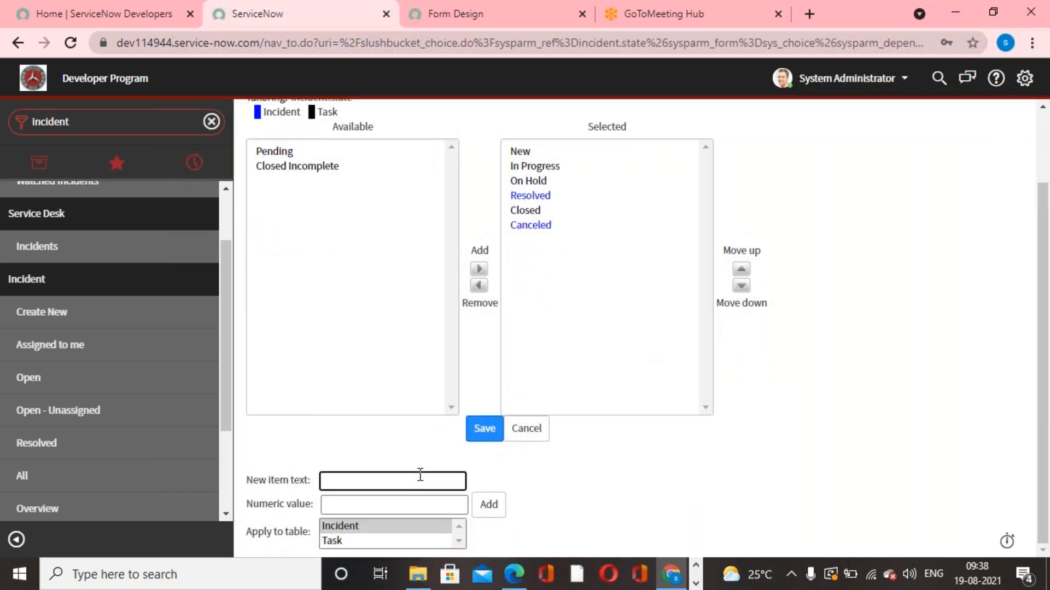
text(Pending)
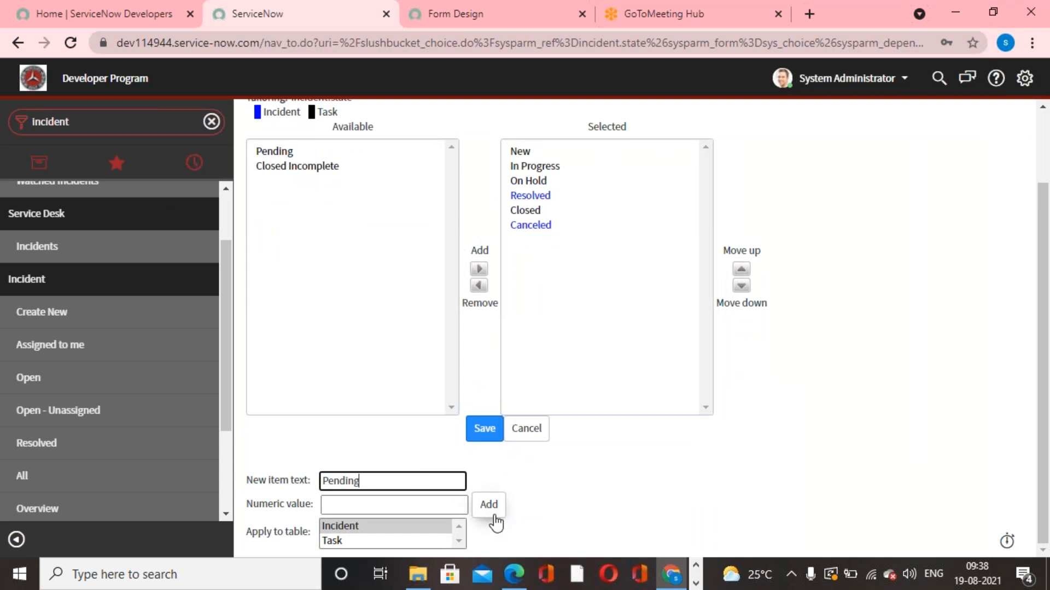
click(494, 511)
Move the new Pending choice up three places, between On Hold and Resolved, and save the State choices
click(525, 241)
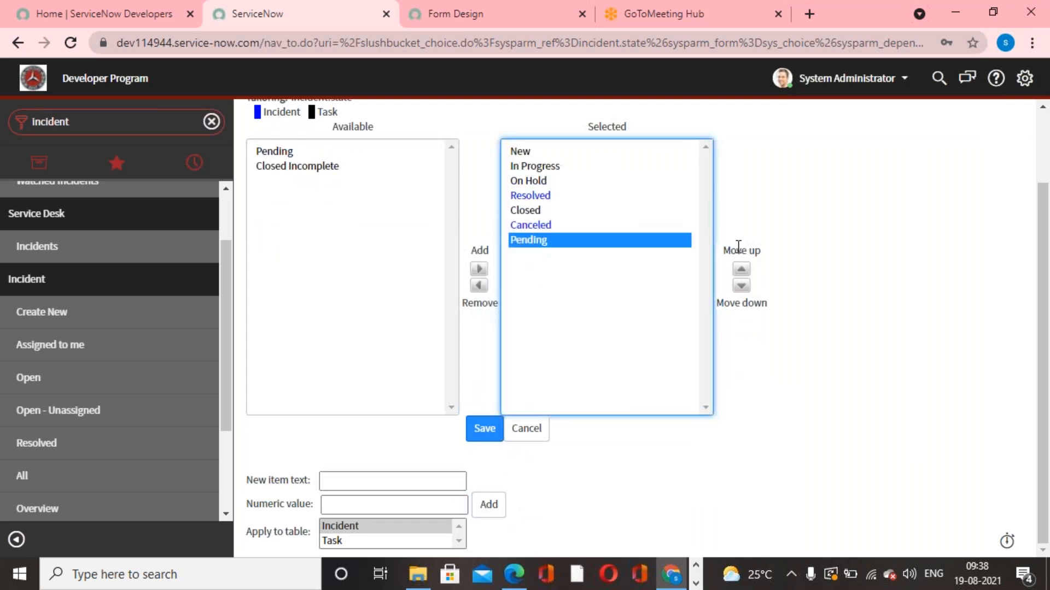
click(742, 269)
click(742, 269)
click(742, 269)
click(484, 429)
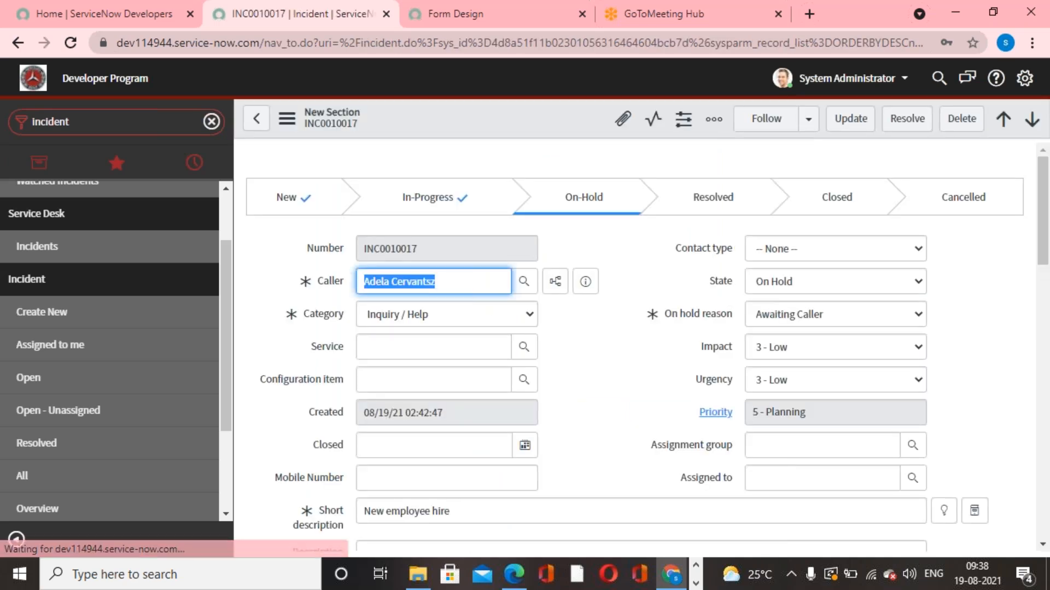
Check the State options on the incident form for the Pending choice and compare them with the process flow stages
click(914, 282)
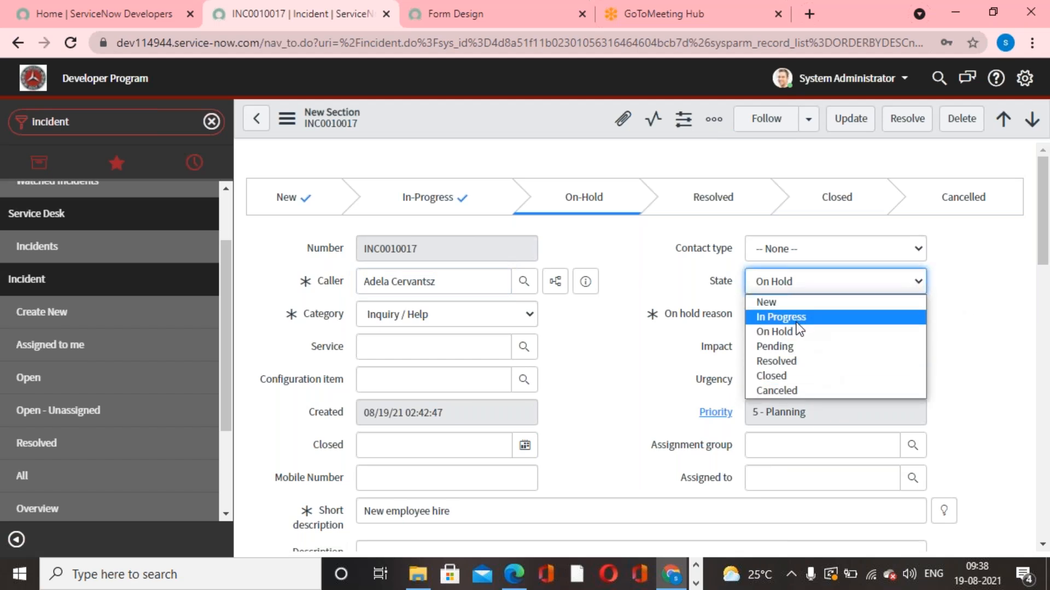
click(640, 255)
click(800, 280)
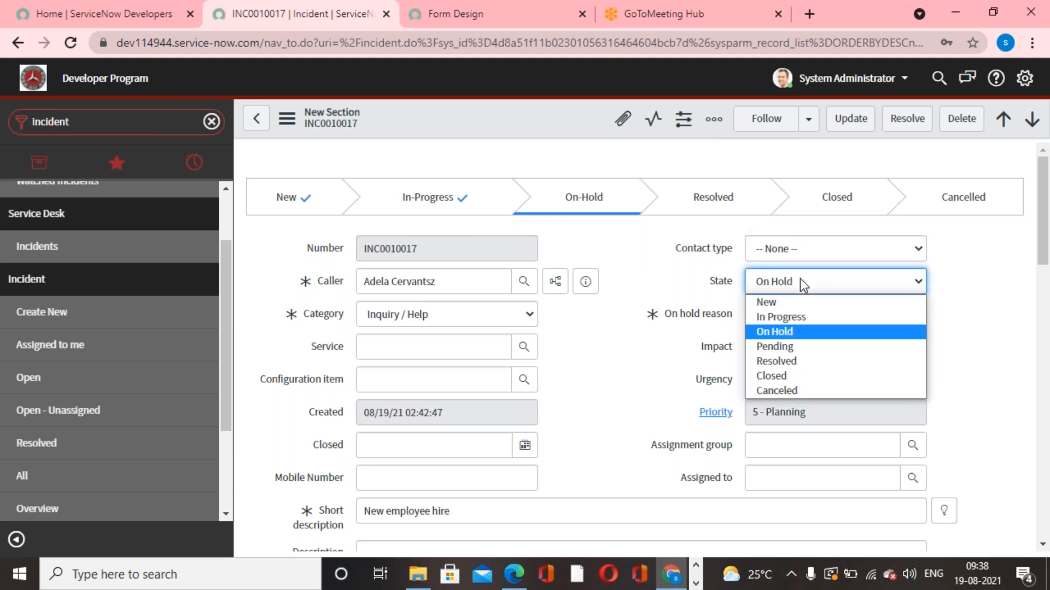
click(603, 357)
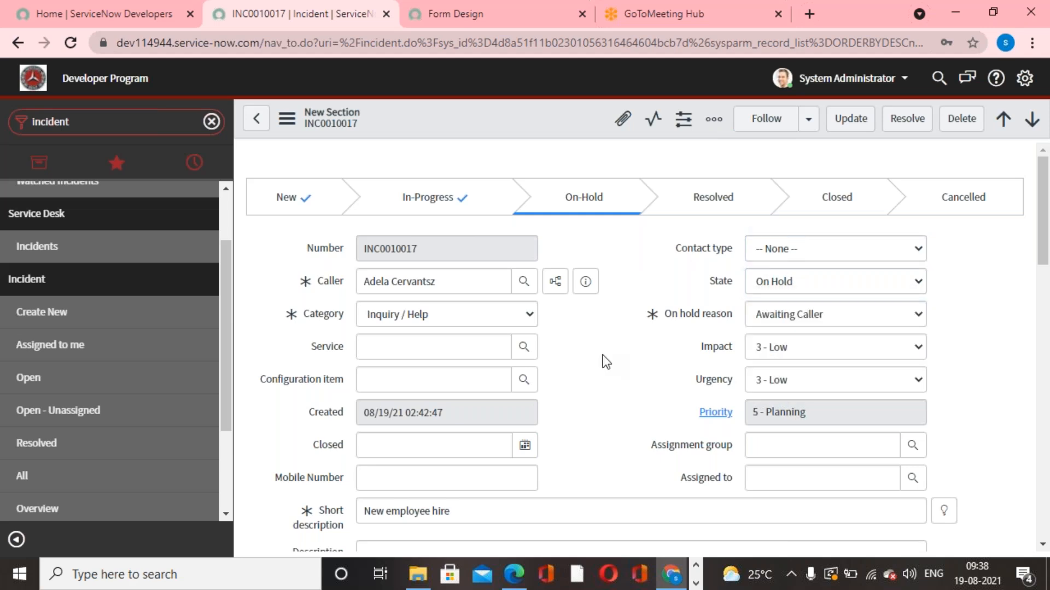
click(888, 285)
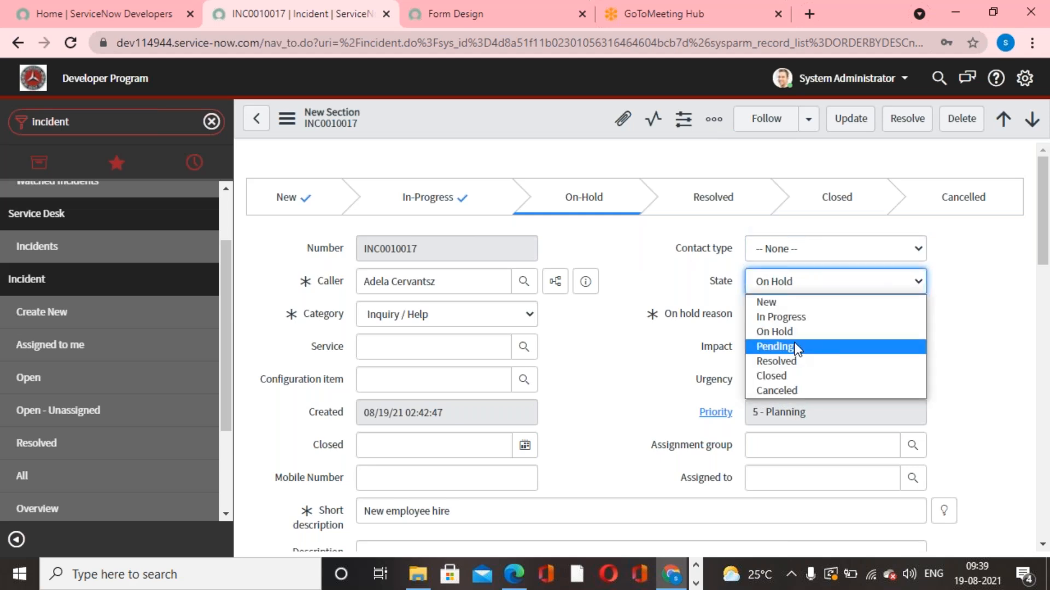
click(608, 367)
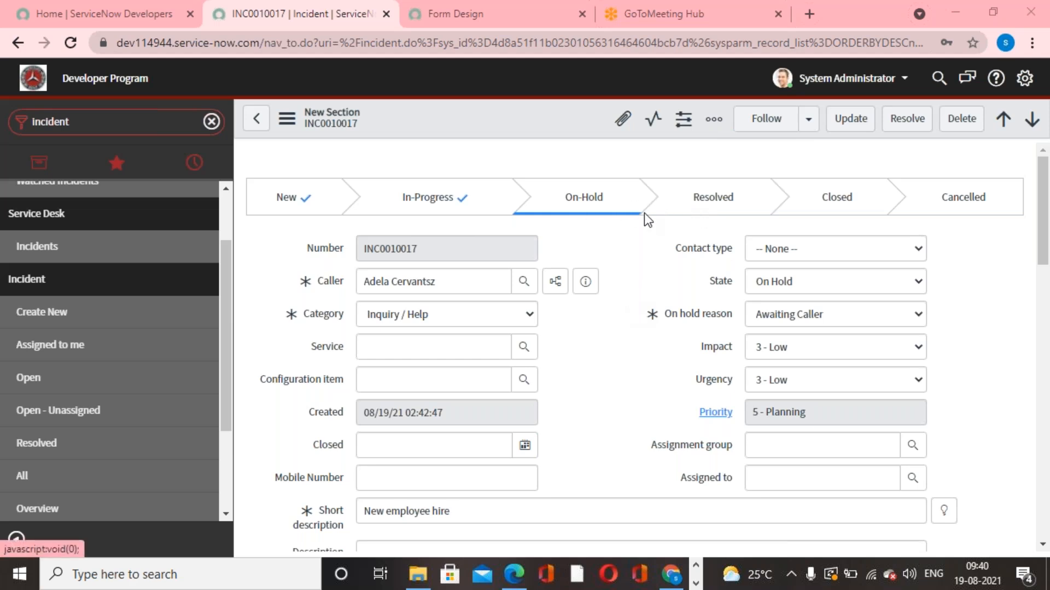
Find the Process Flow module by searching for "process flow" and start a new flow formatter record there
click(125, 129)
text(process flow)
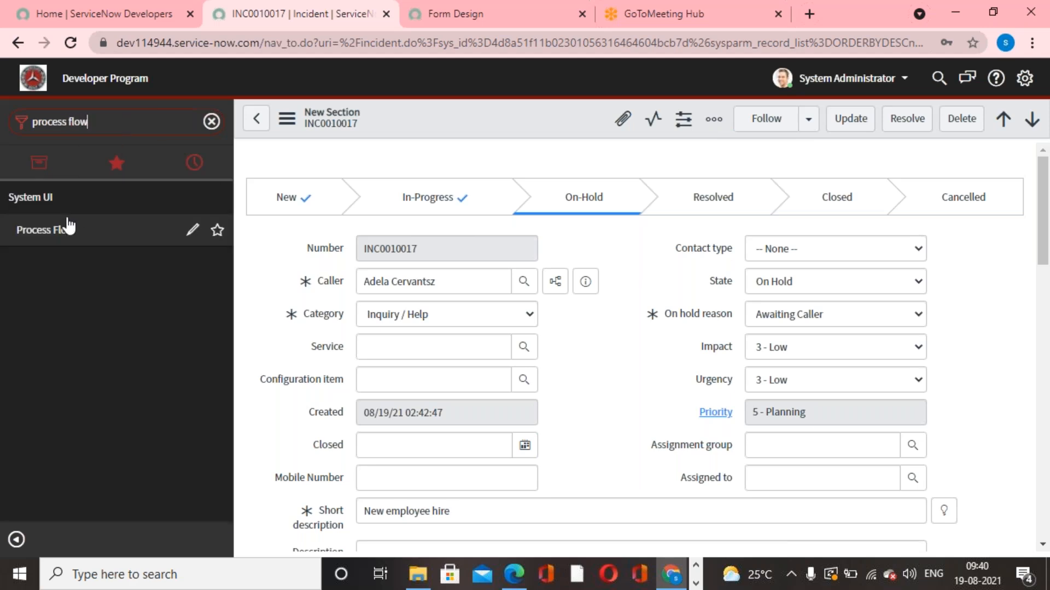
click(77, 229)
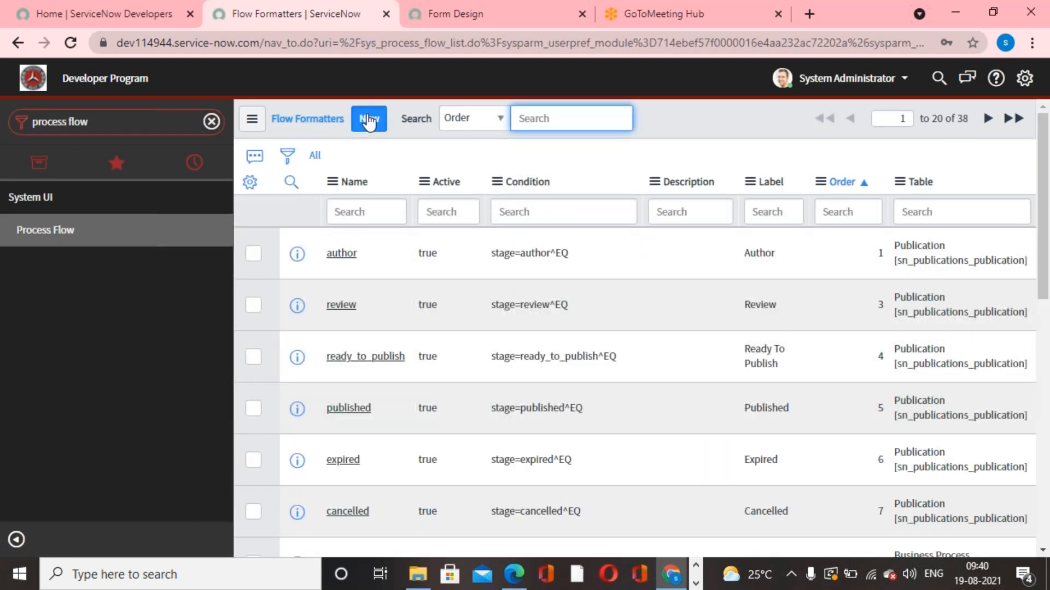
click(367, 120)
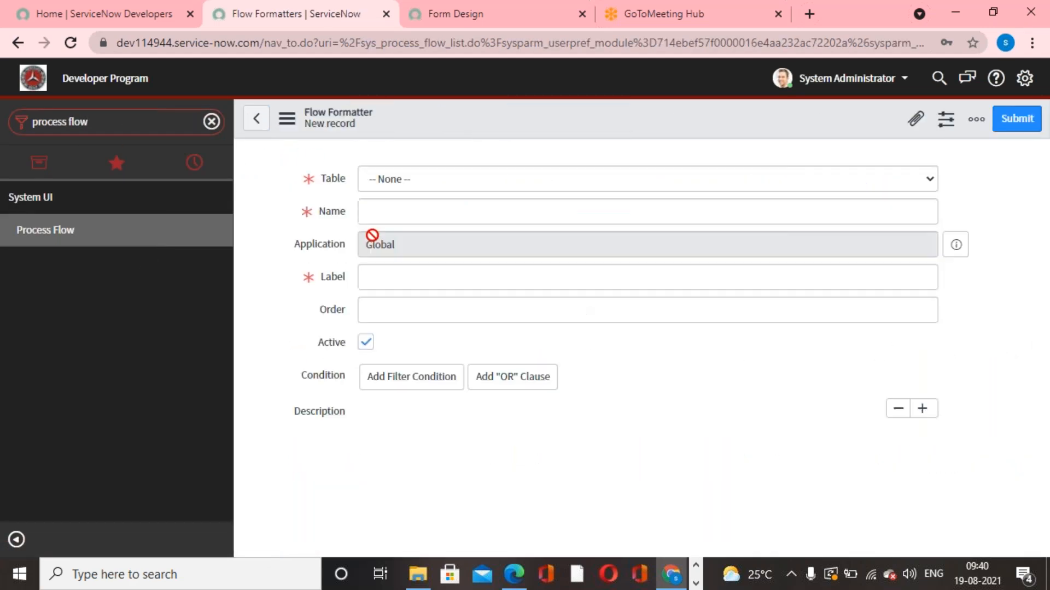
Fill in the flow formatter for the Incident table with Pending as both name and label, and order 350
click(522, 186)
text(incident)
click(442, 240)
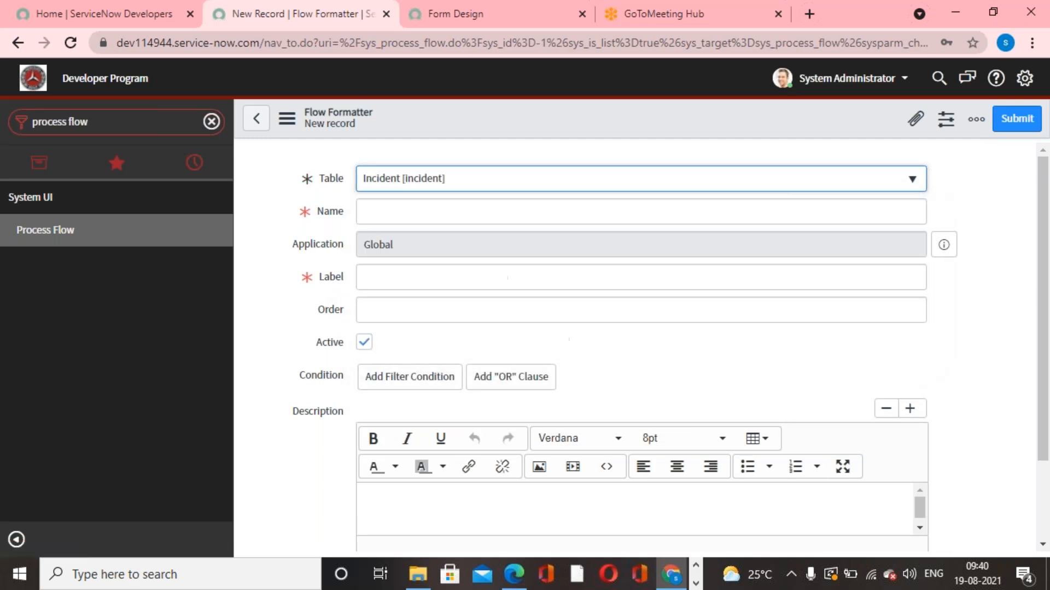
click(471, 210)
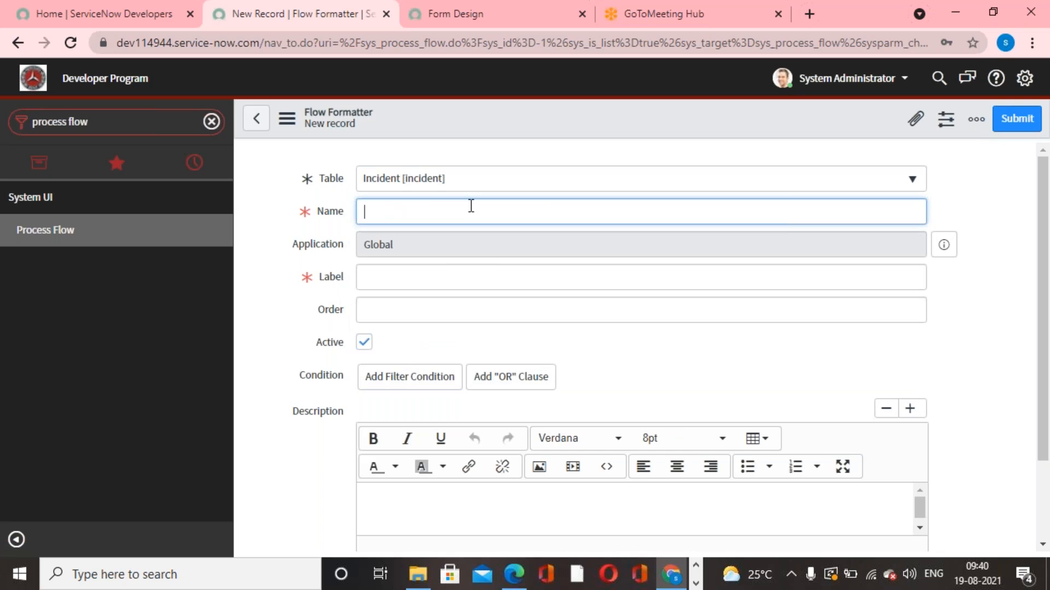
text(Pending)
drag(403, 211, 298, 195)
key(ctrl+c)
click(440, 280)
key(ctrl+v)
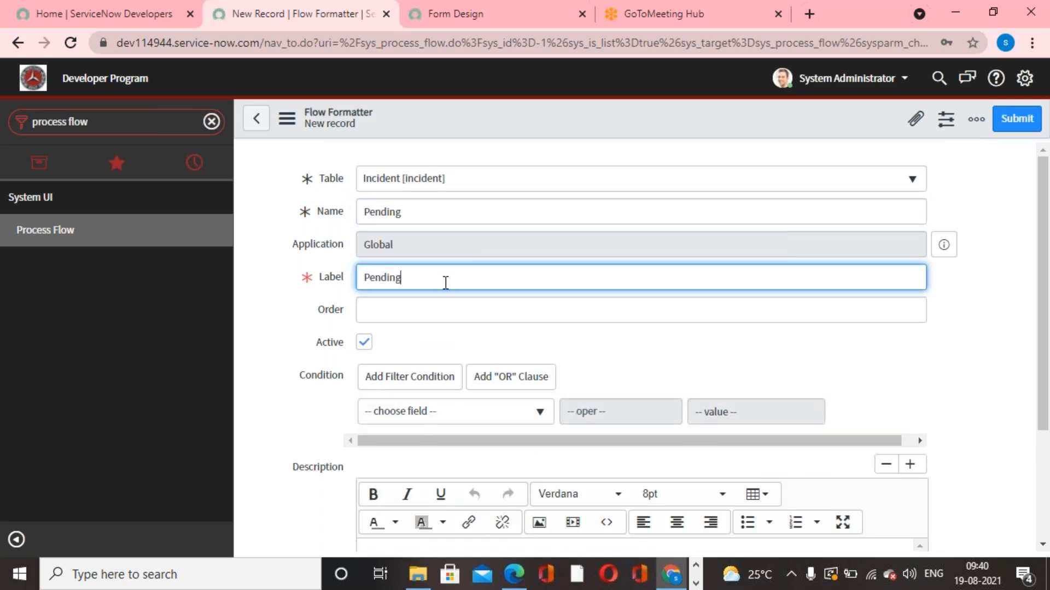
click(680, 315)
text(350)
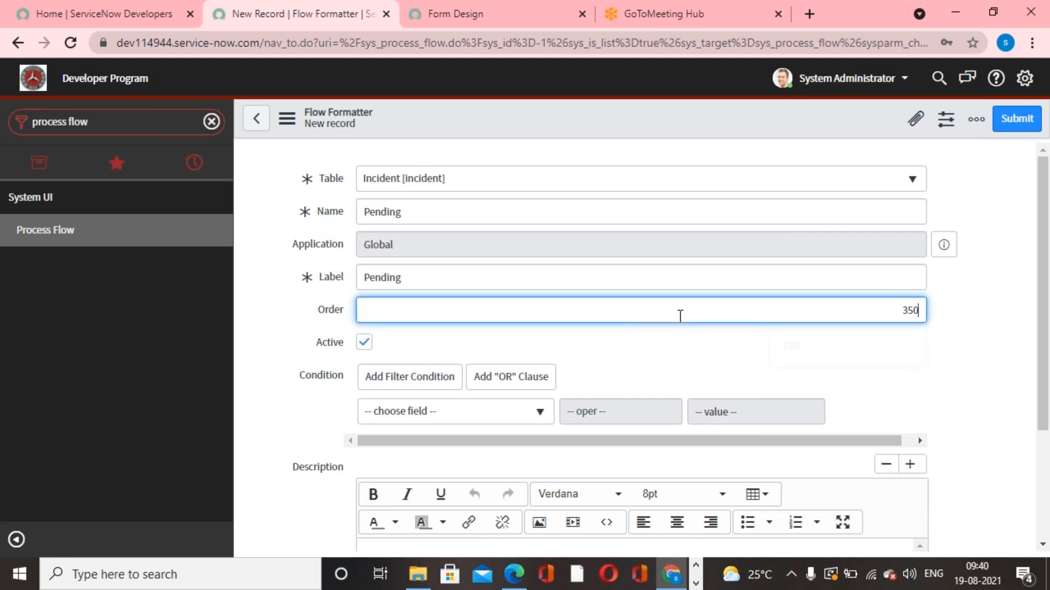
Set the flow formatter's condition to State is Pending and submit the record
click(550, 412)
text(state)
click(512, 393)
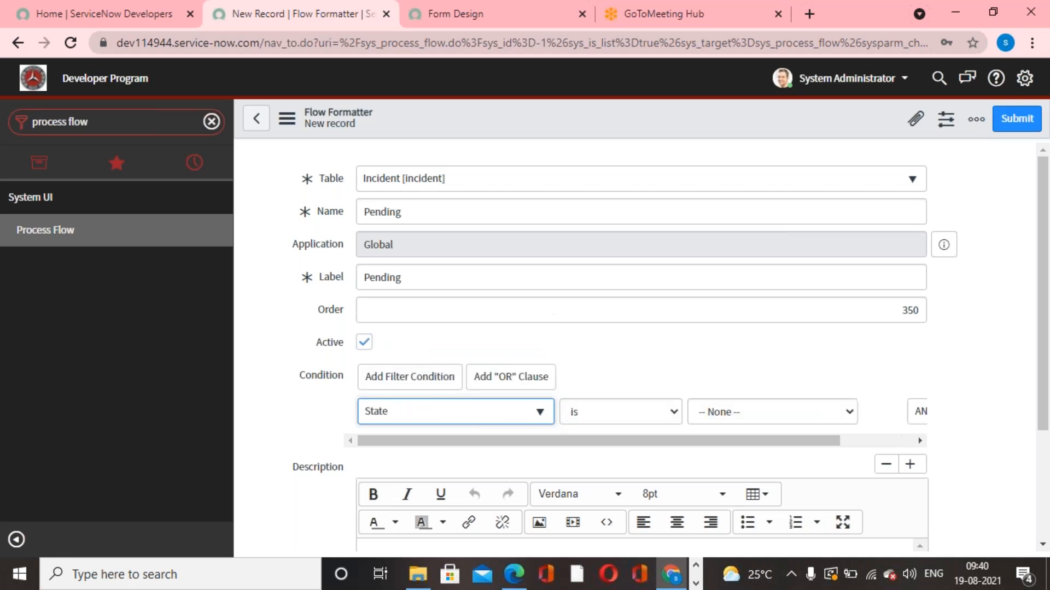
click(777, 413)
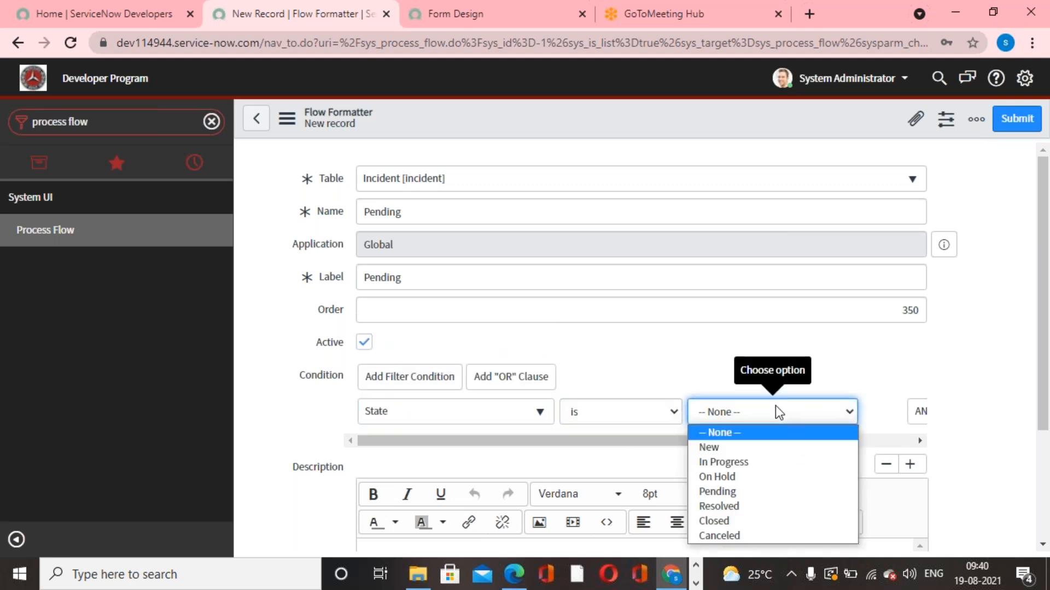
click(717, 491)
click(1013, 122)
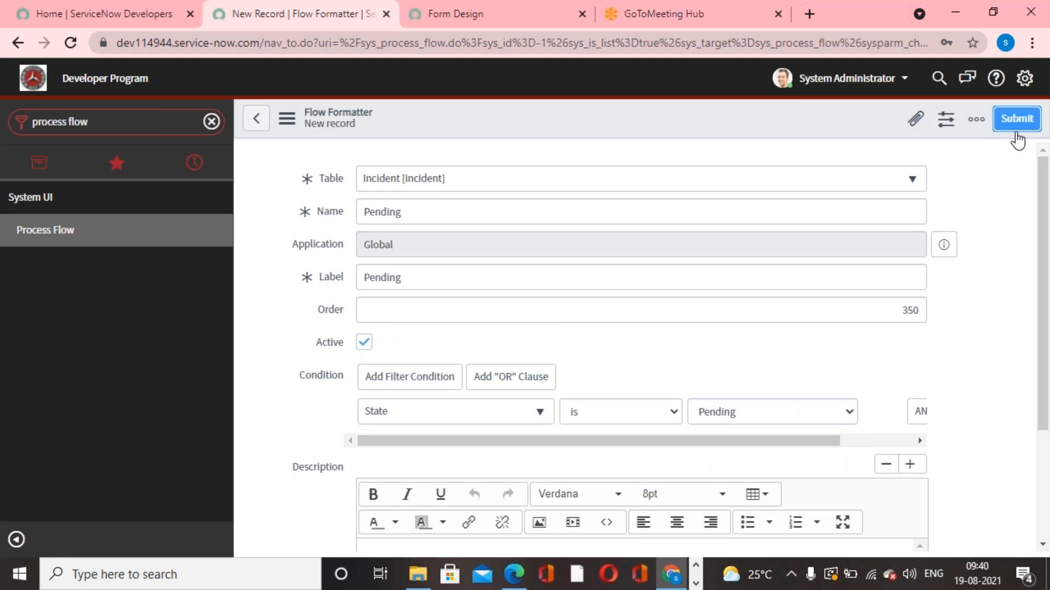
Find the Incident modules, open a new incident form, set its State to Pending and try to save it
click(123, 129)
text(Inc)
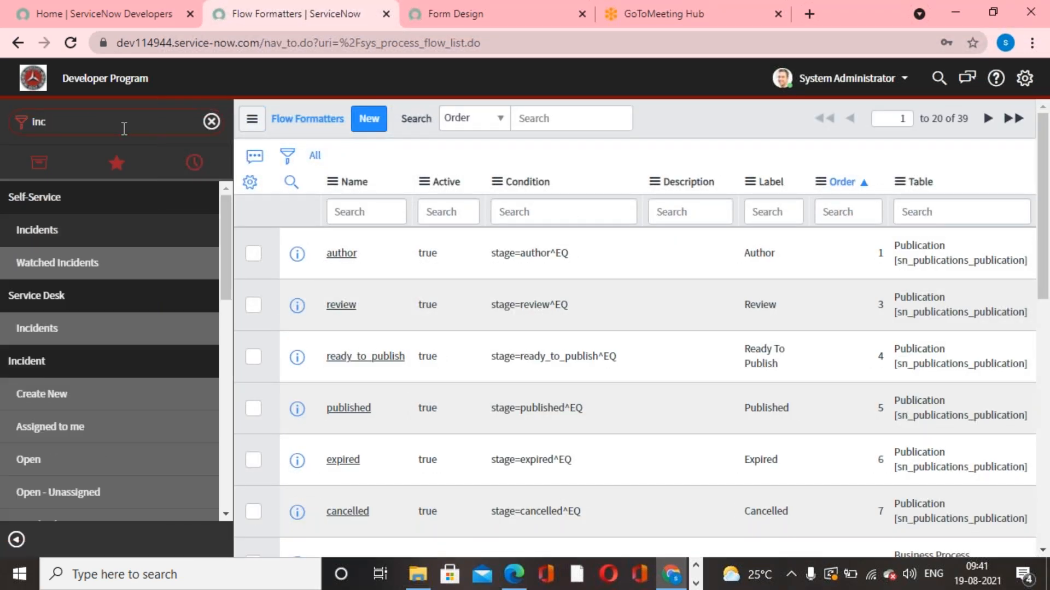
text(ident)
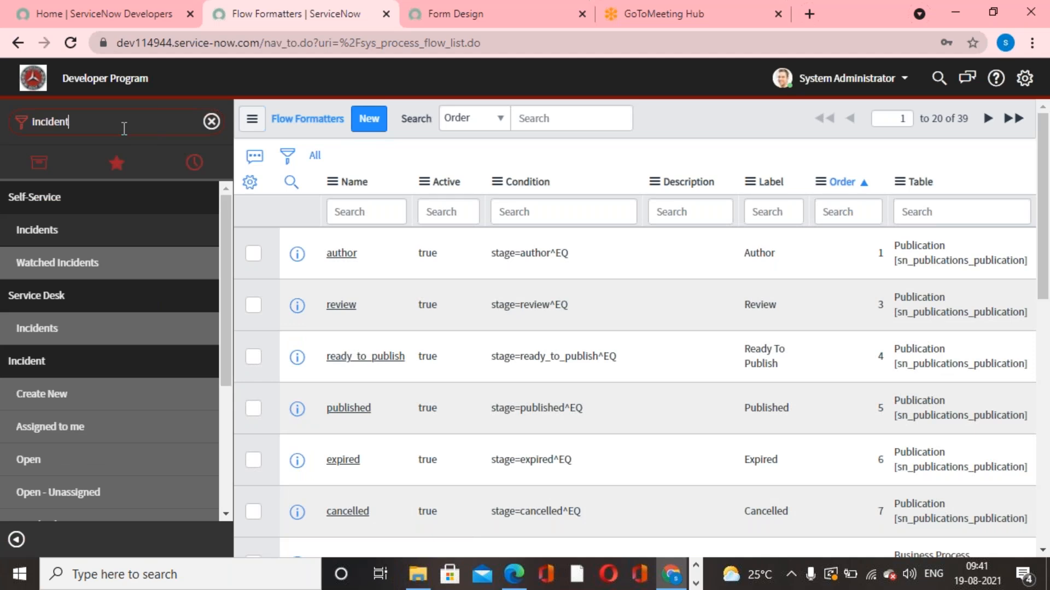
click(52, 393)
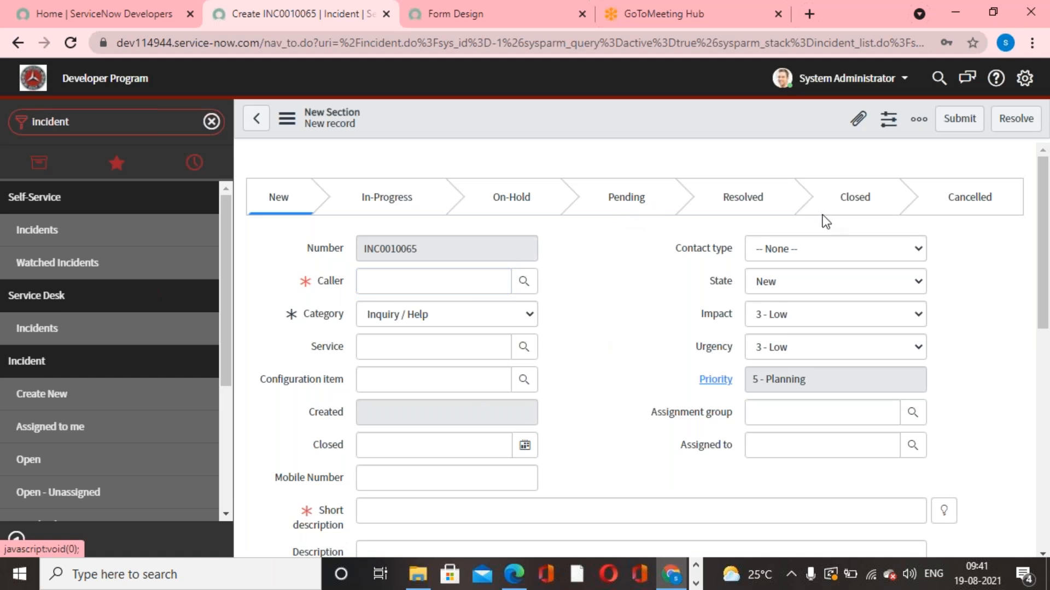
click(829, 279)
click(776, 346)
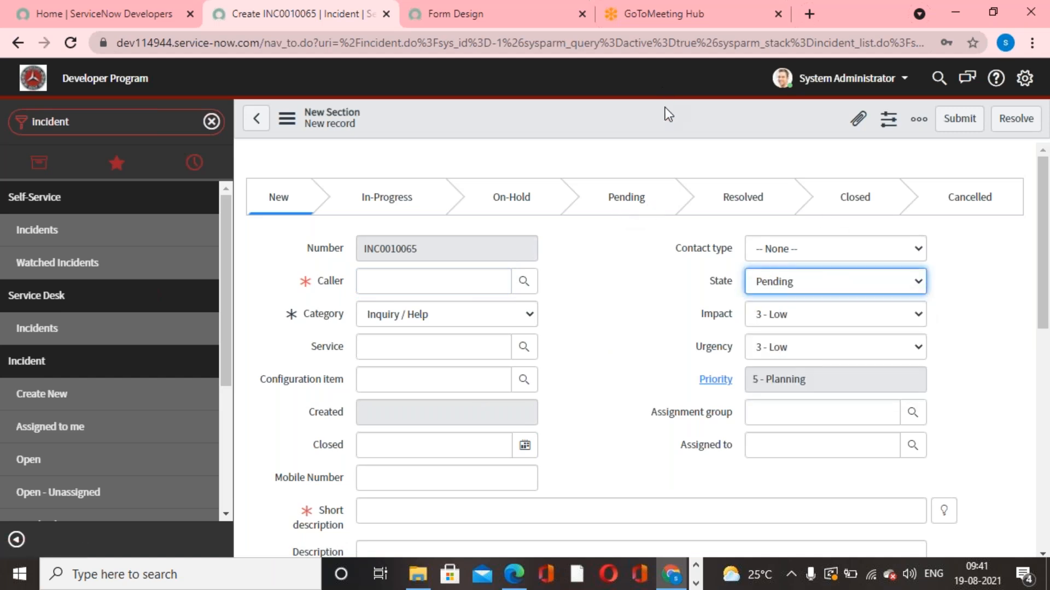
right_click(668, 123)
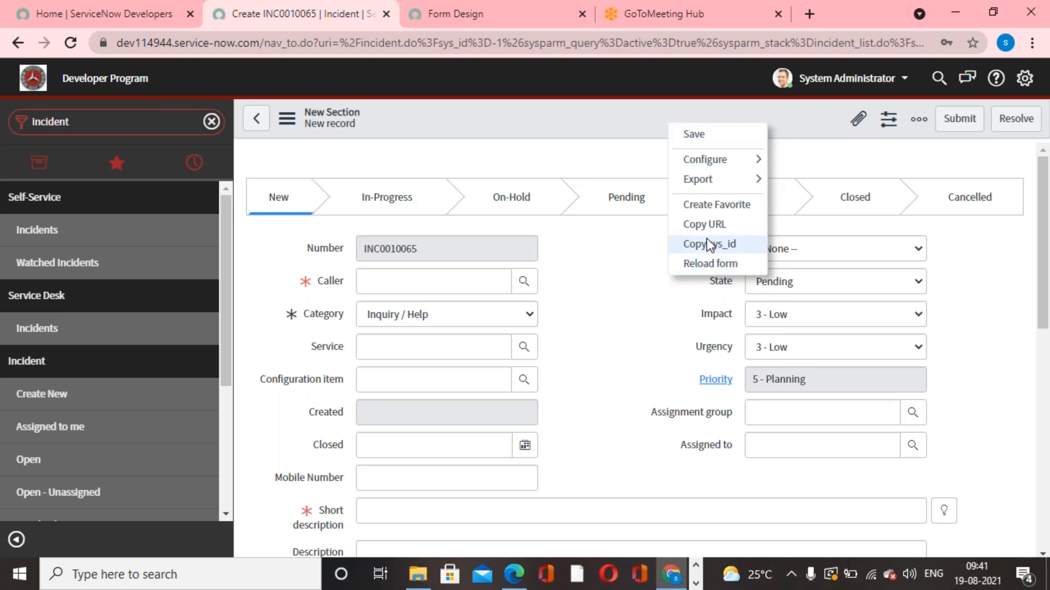
click(698, 134)
click(1002, 171)
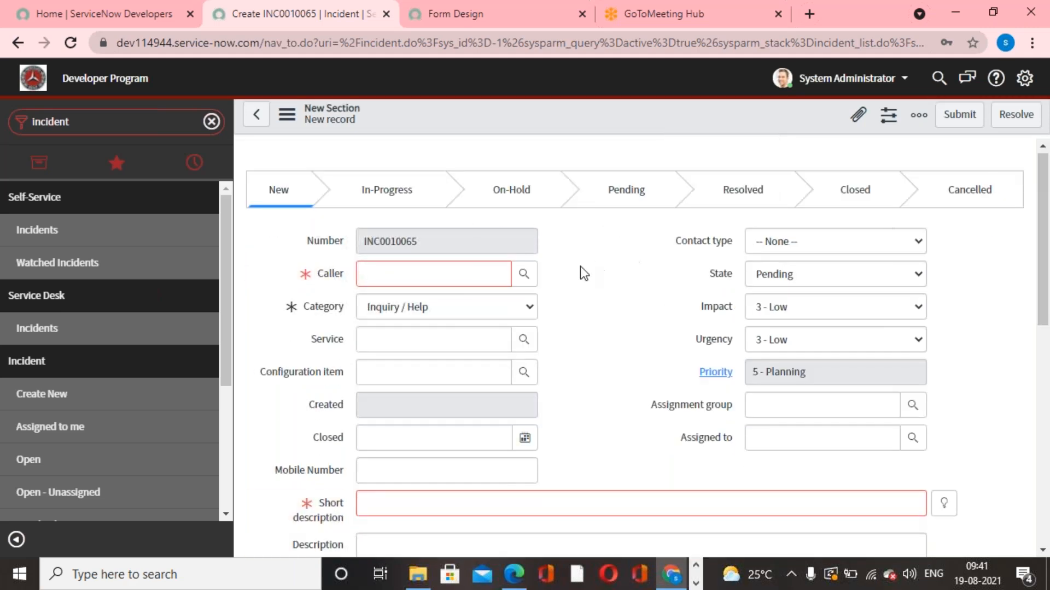
Choose a caller, use the suggested short description "Request for a Blackberry" and save the incident
click(525, 274)
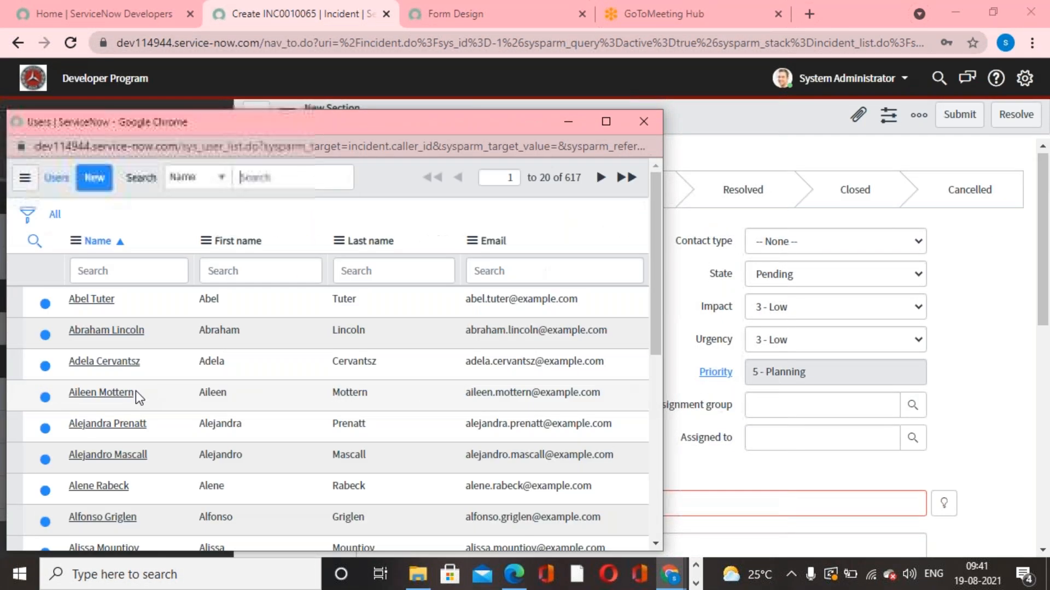
click(124, 390)
click(944, 502)
click(414, 362)
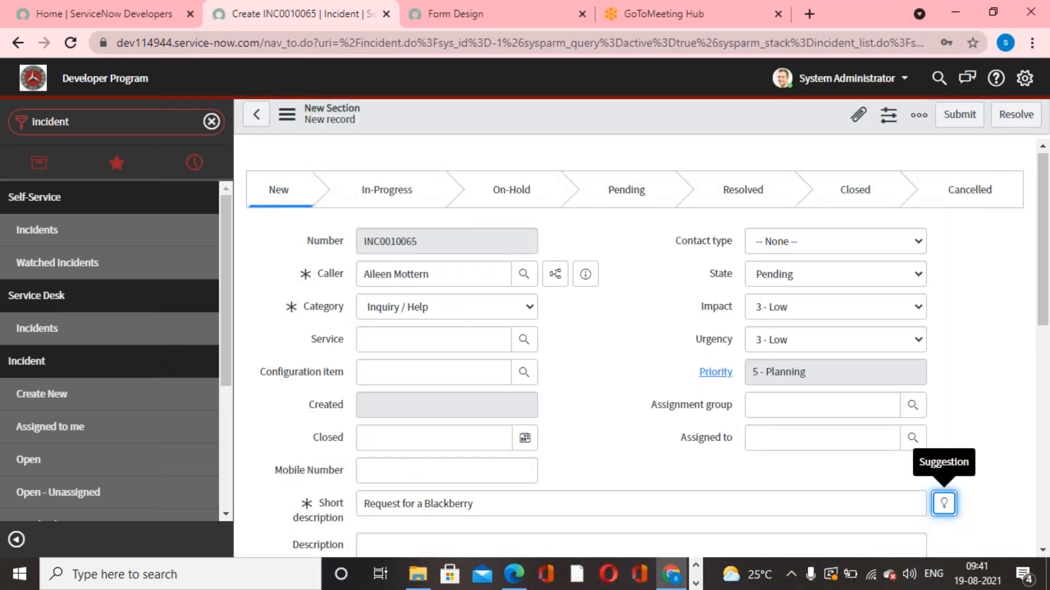
right_click(583, 101)
right_click(530, 114)
click(558, 126)
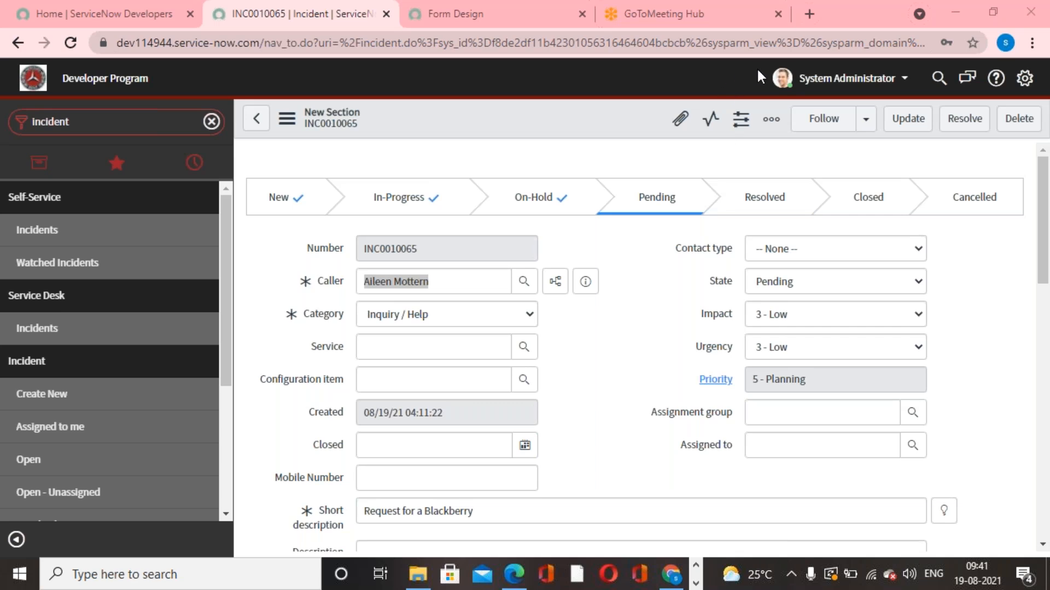
Review the Impact and State options on the saved incident and compare the states with the process flow stages
click(598, 390)
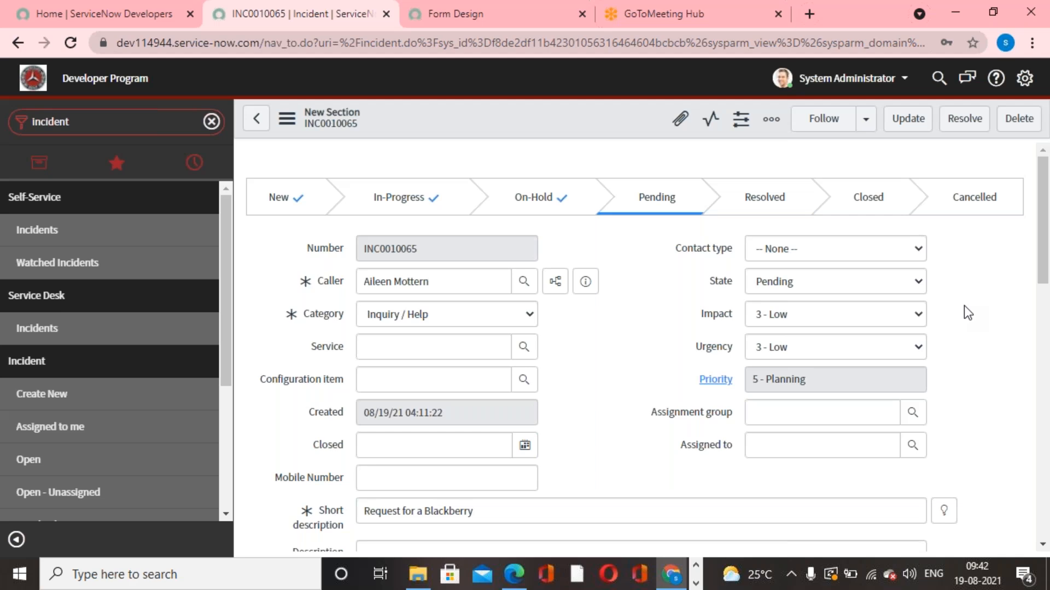
click(786, 316)
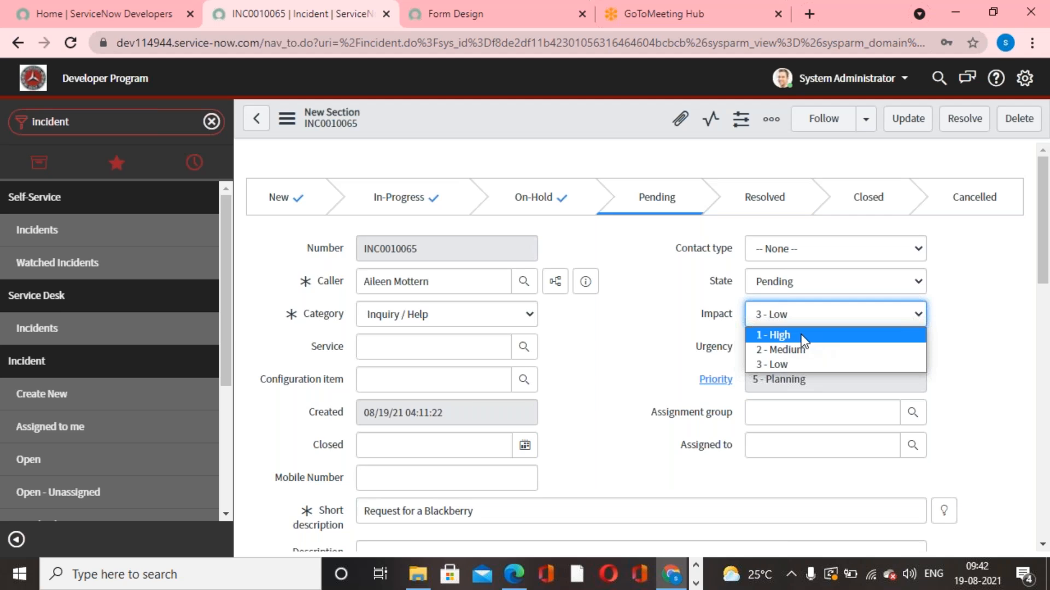
click(954, 303)
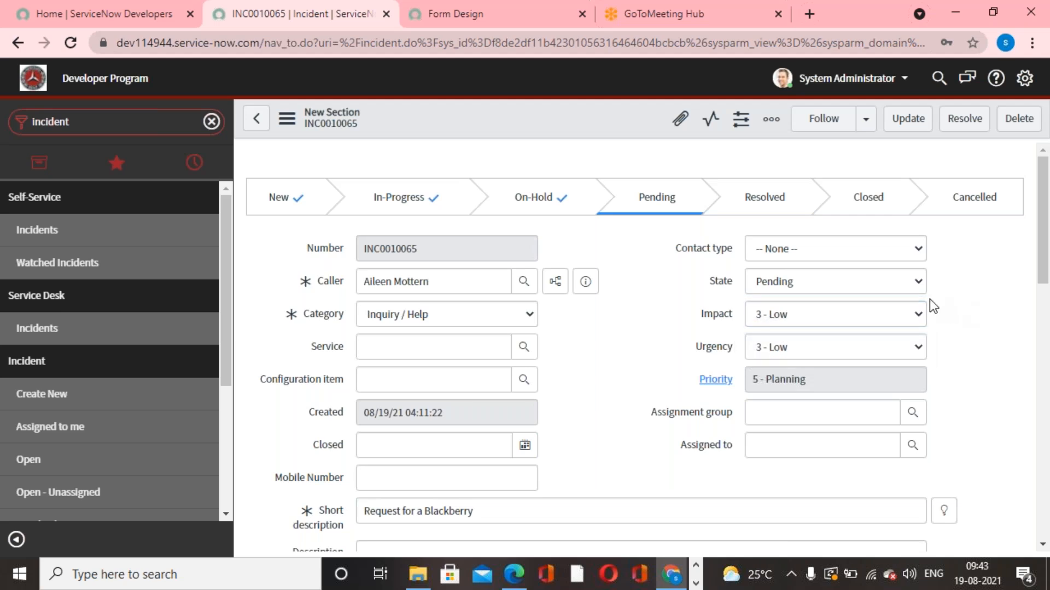
click(858, 283)
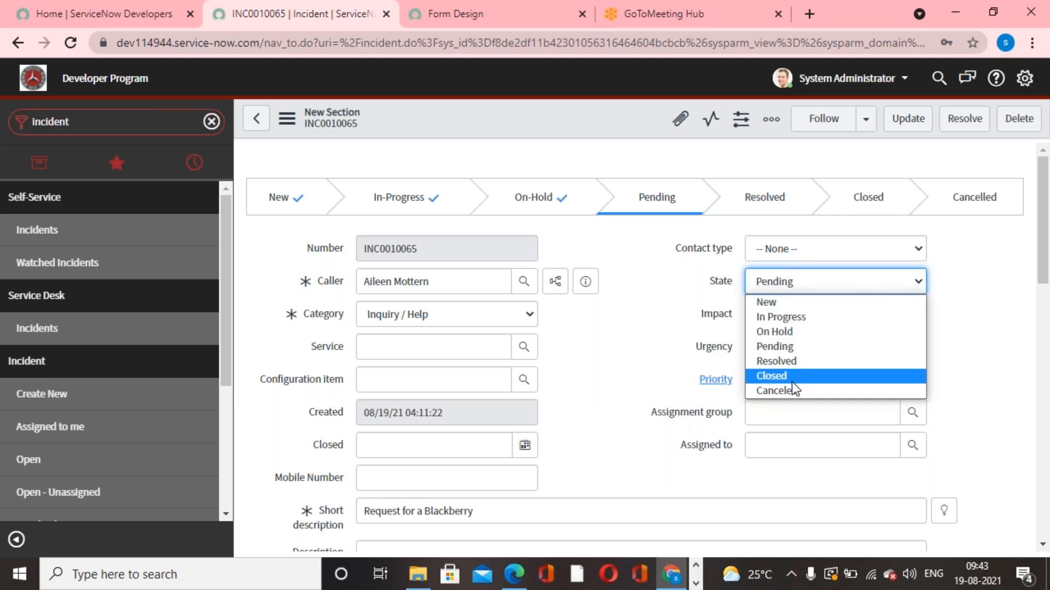
click(965, 364)
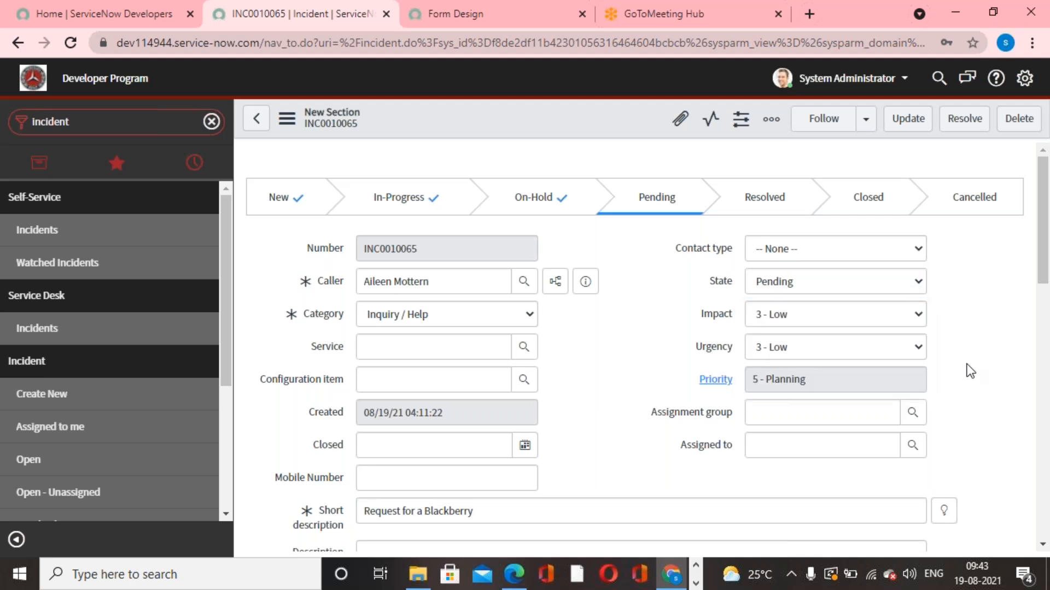
click(826, 284)
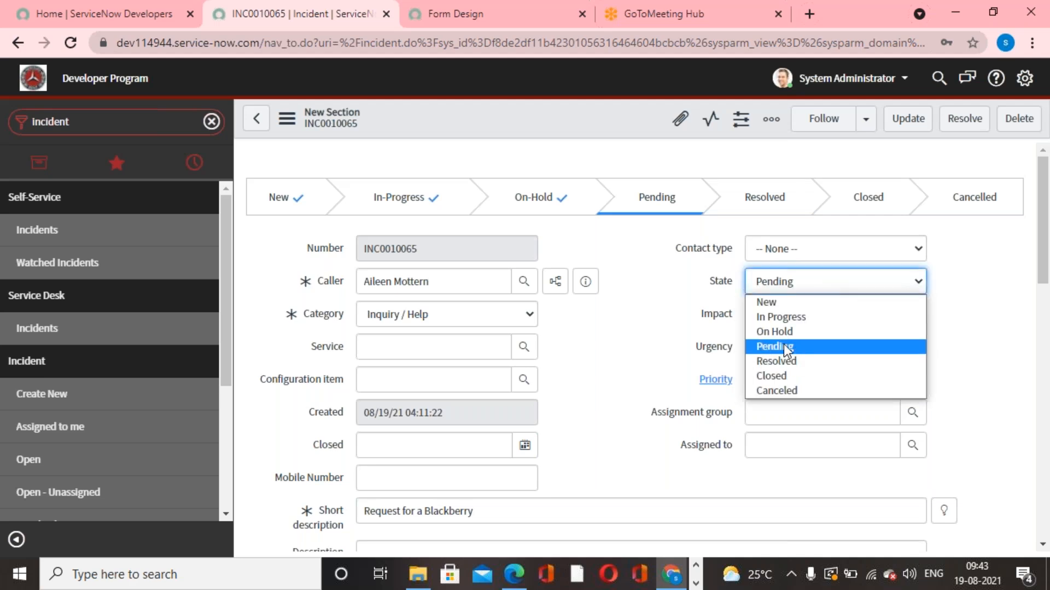
click(1006, 261)
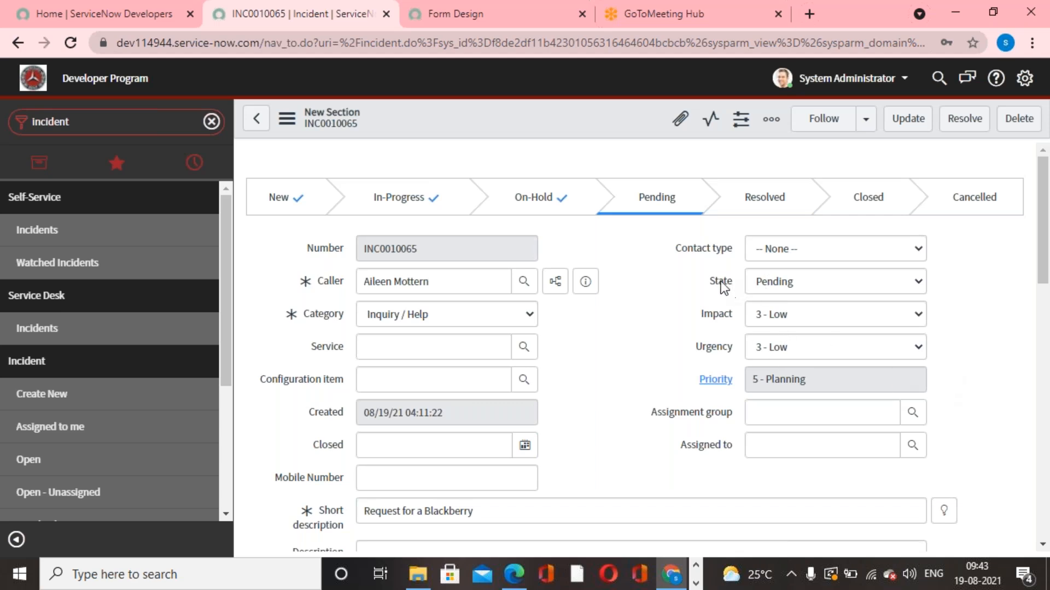
Check the incident's Category options, then configure the field's choices and add a new choice named Marketing
click(487, 317)
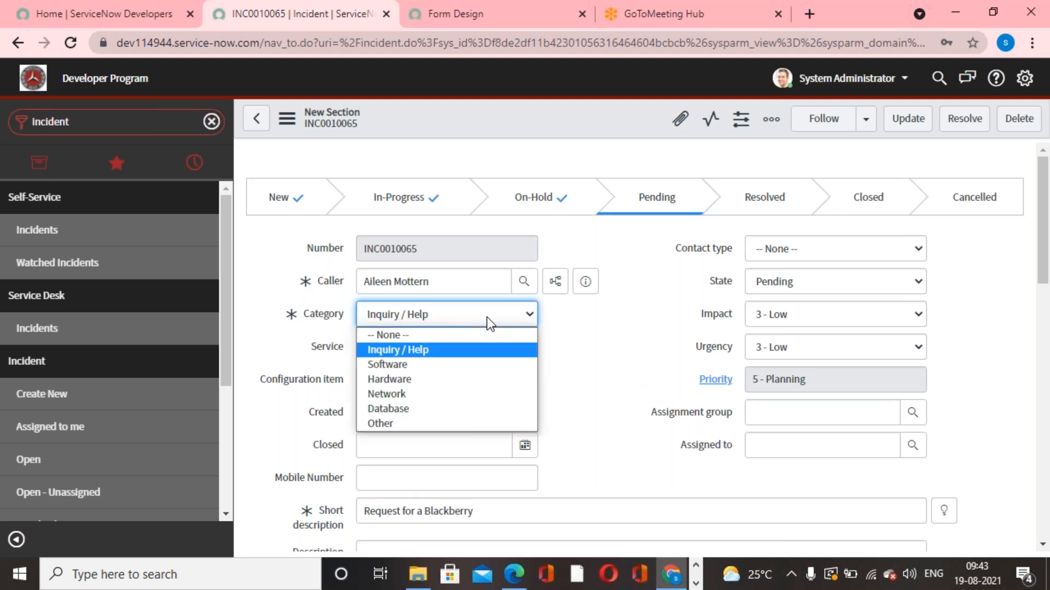
click(583, 343)
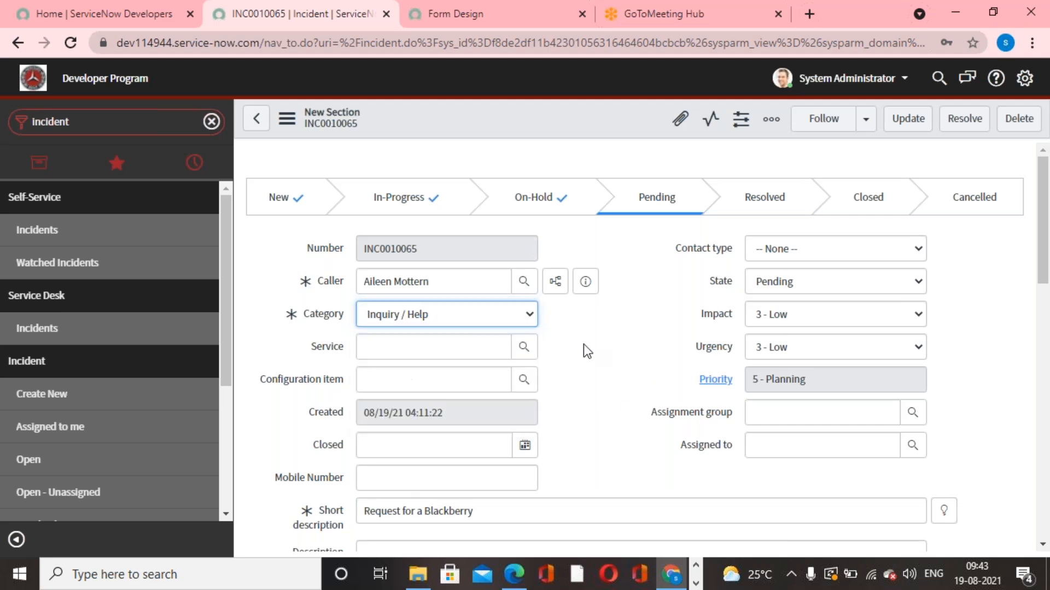
right_click(313, 320)
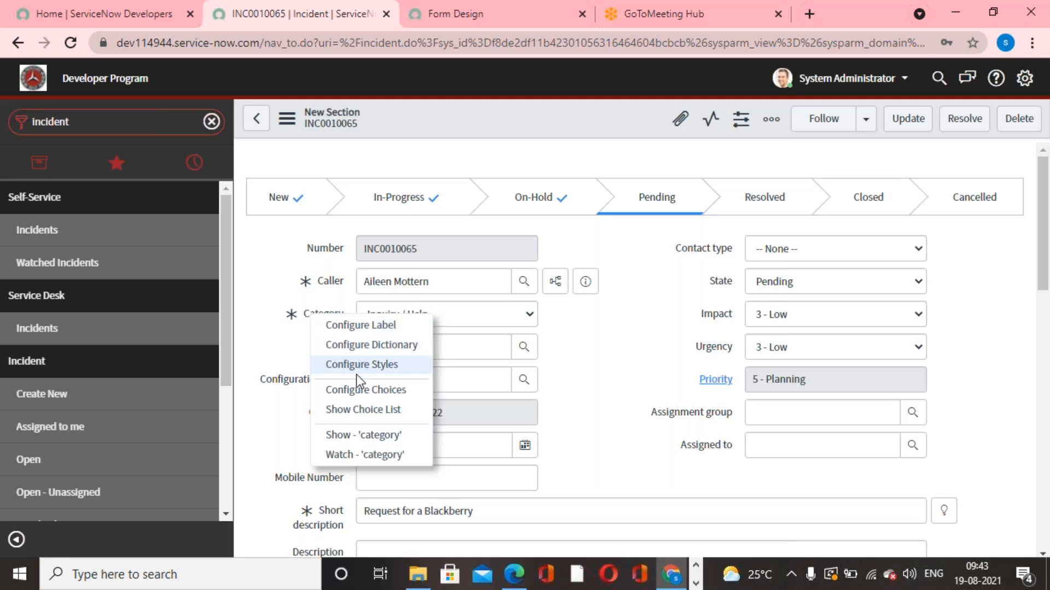
click(373, 389)
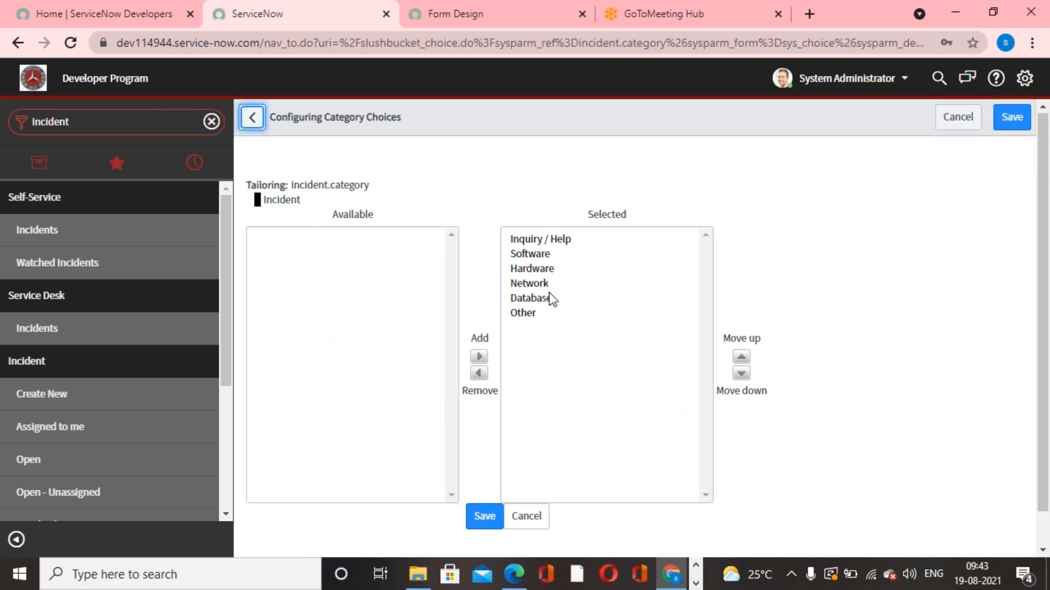
scroll(552, 314, down, 1)
click(418, 536)
text(Marketing)
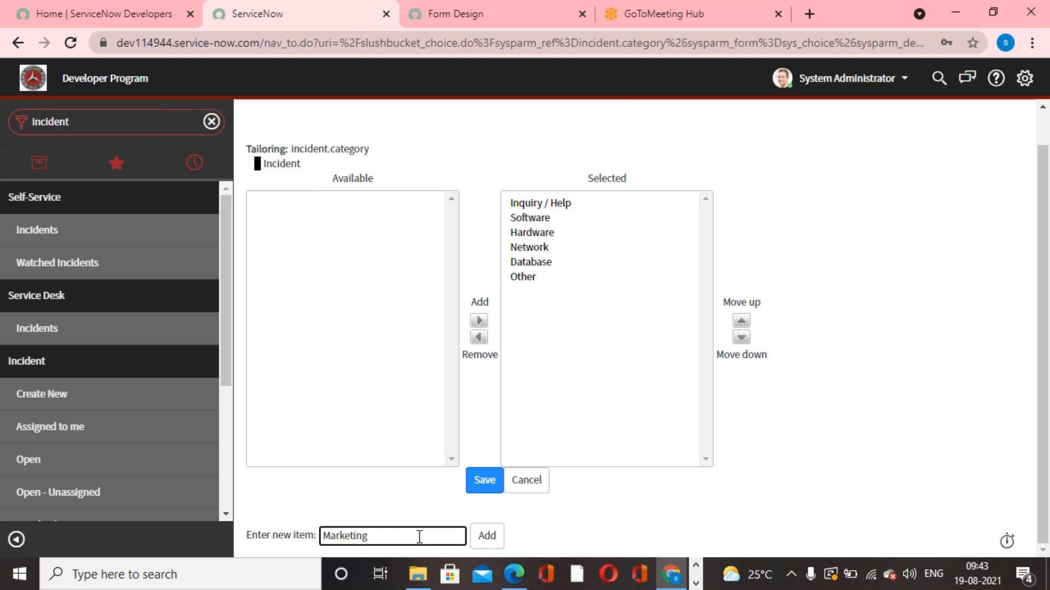
click(487, 536)
Move the Marketing choice up three places, between Hardware and Network, and save the Category choices
click(537, 291)
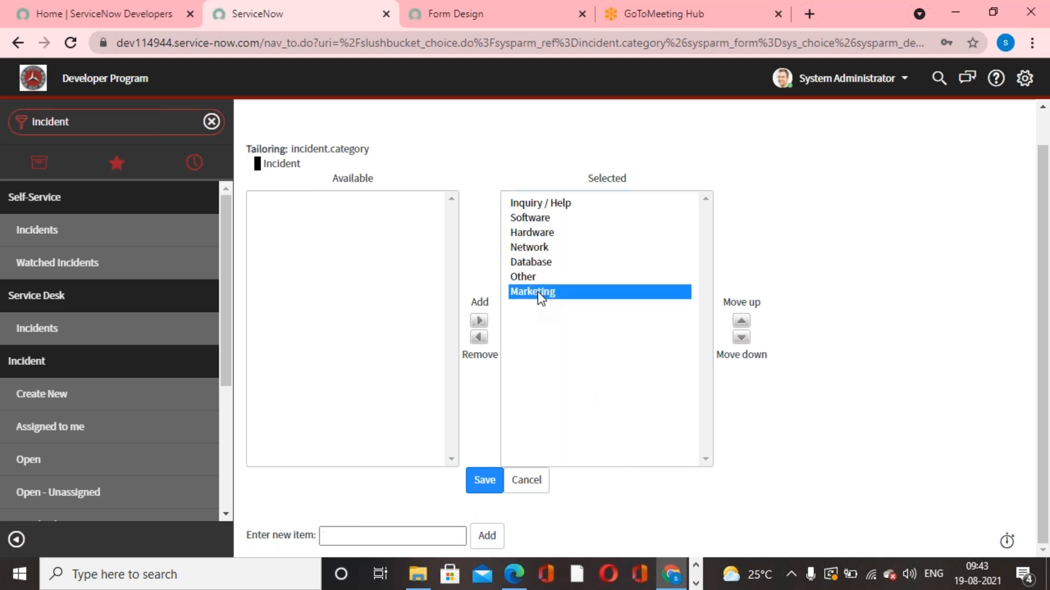
click(744, 323)
click(743, 322)
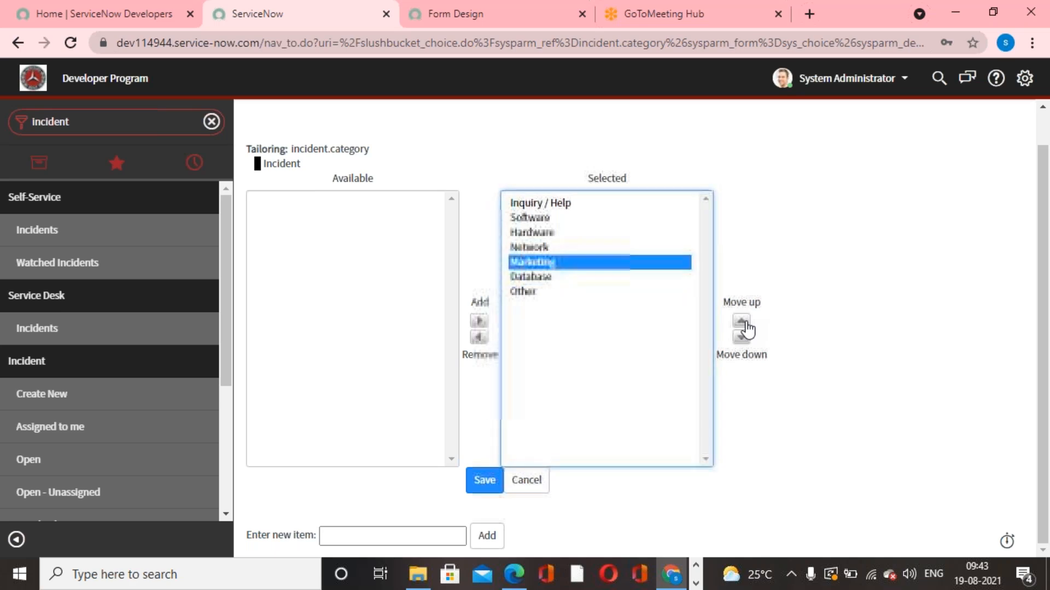
click(743, 322)
click(475, 488)
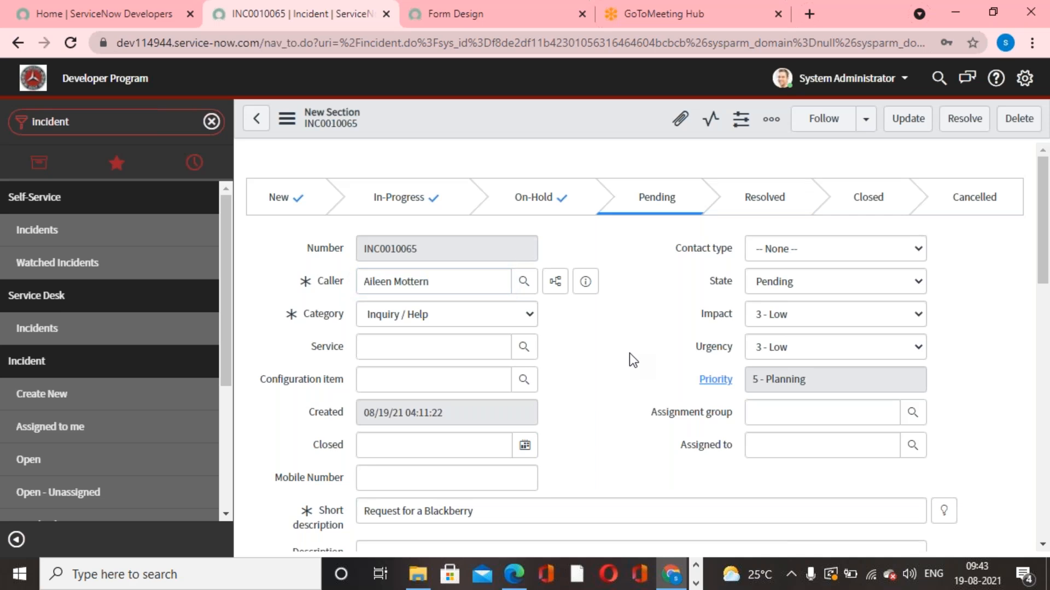
Check the Category options on the incident for the Marketing choice and look over the rest of the form
click(527, 313)
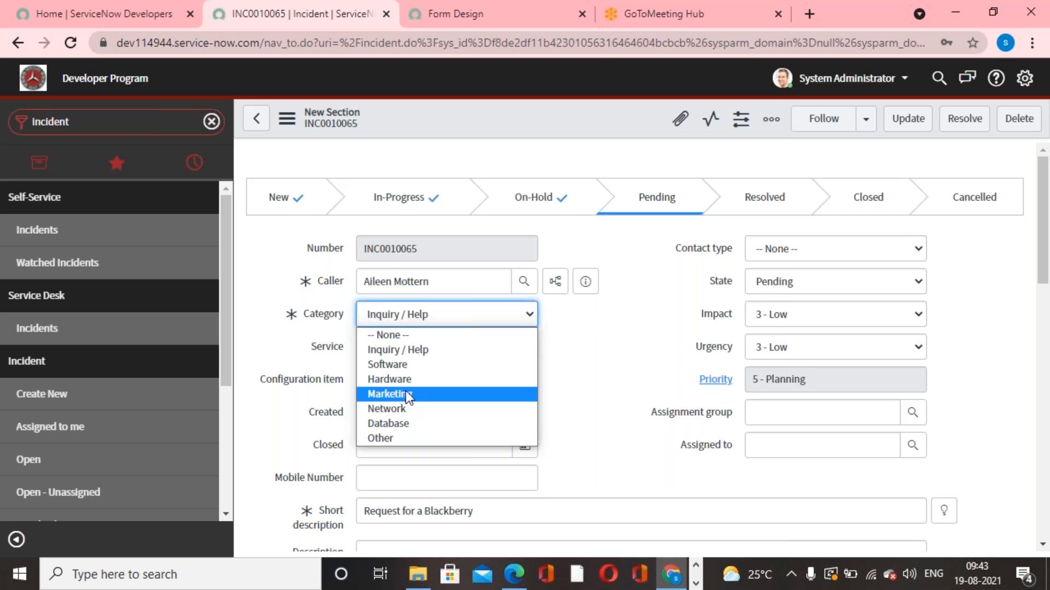
click(628, 345)
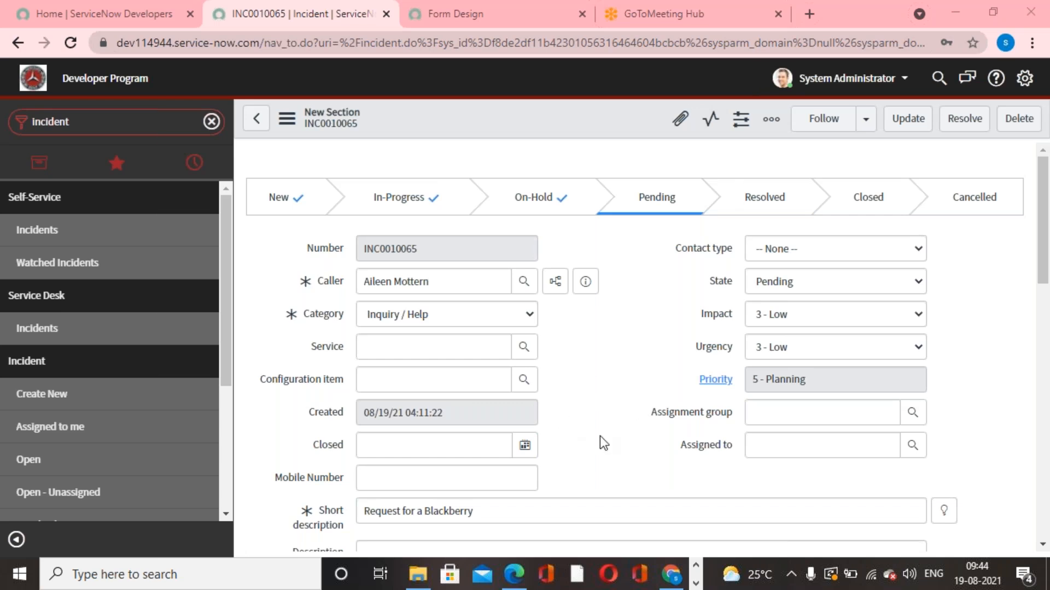
scroll(599, 435, down, 6)
scroll(599, 435, up, 8)
scroll(602, 443, down, 5)
scroll(601, 444, up, 5)
Open a new blank incident form and look over its fields
click(93, 407)
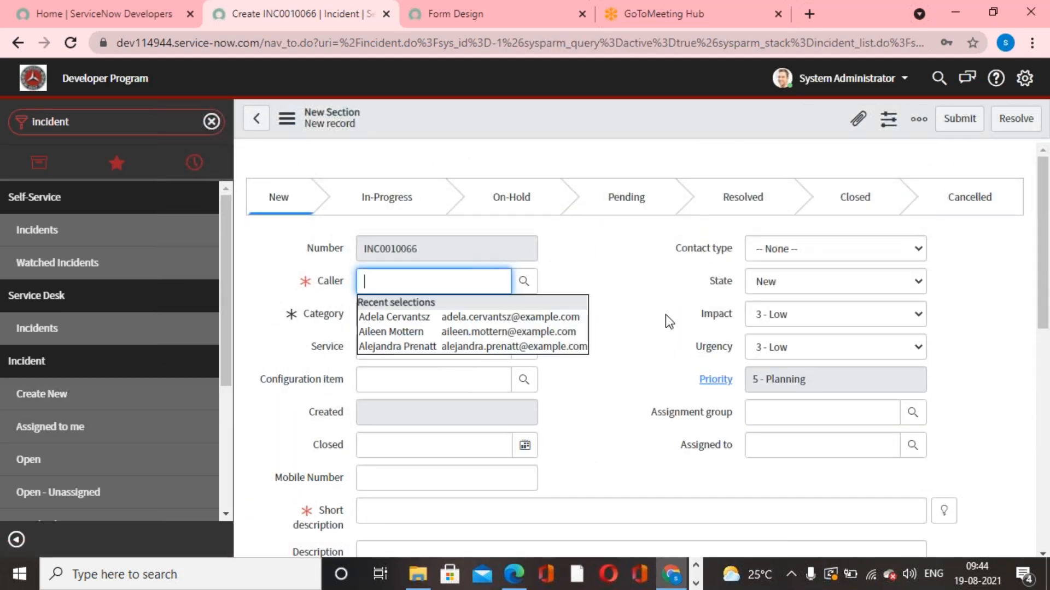
scroll(665, 323, down, 5)
scroll(655, 340, up, 5)
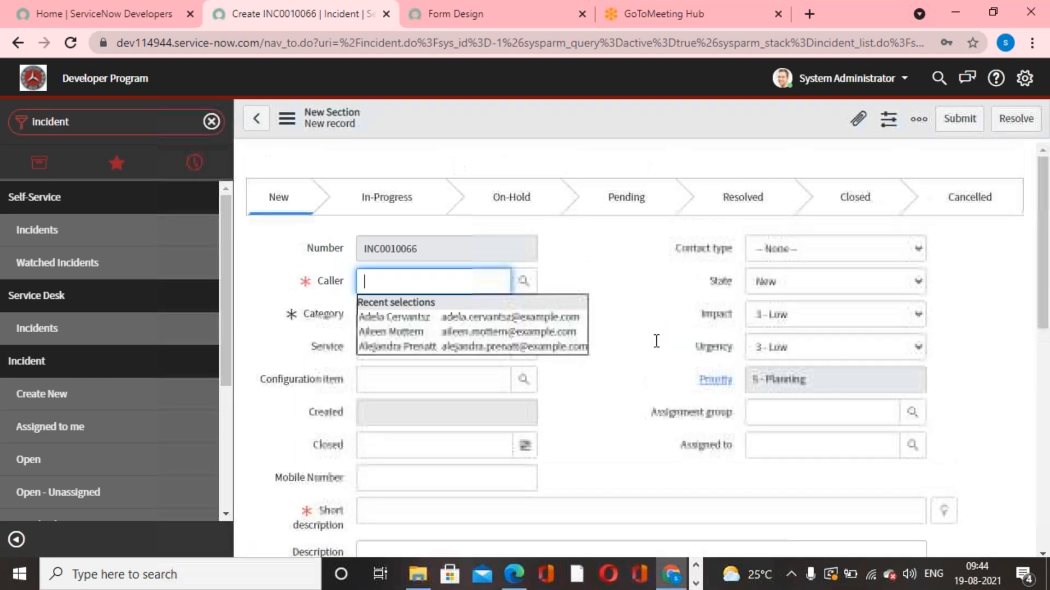
Enter "VPN Issue" as the short description of the new incident
scroll(614, 351, down, 4)
click(622, 348)
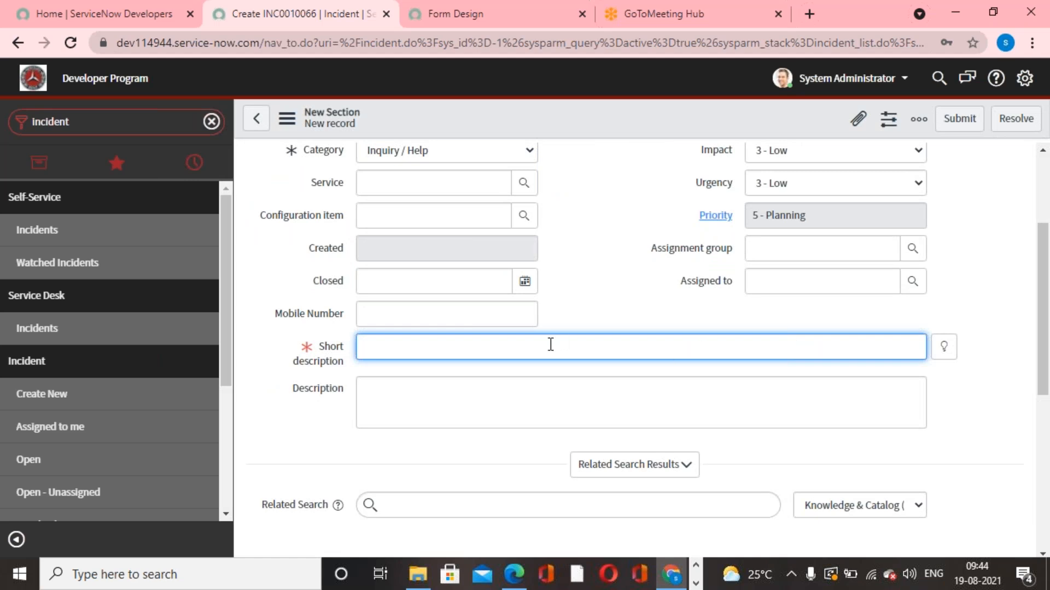
text(VPN Issue)
click(634, 199)
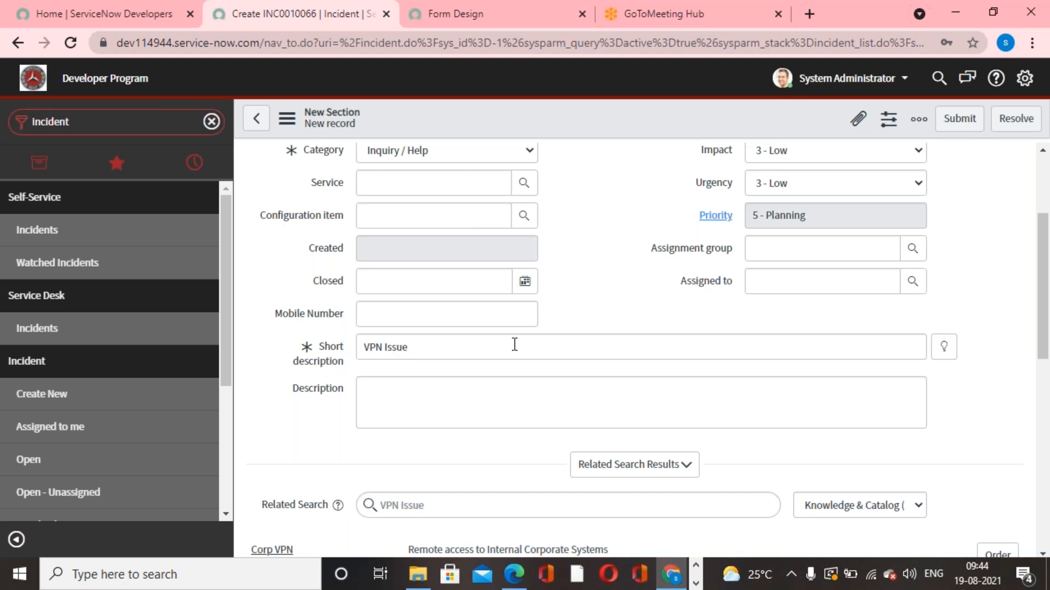
Examine the catalog items and knowledge articles offered under Related Search for the short description
scroll(514, 345, down, 4)
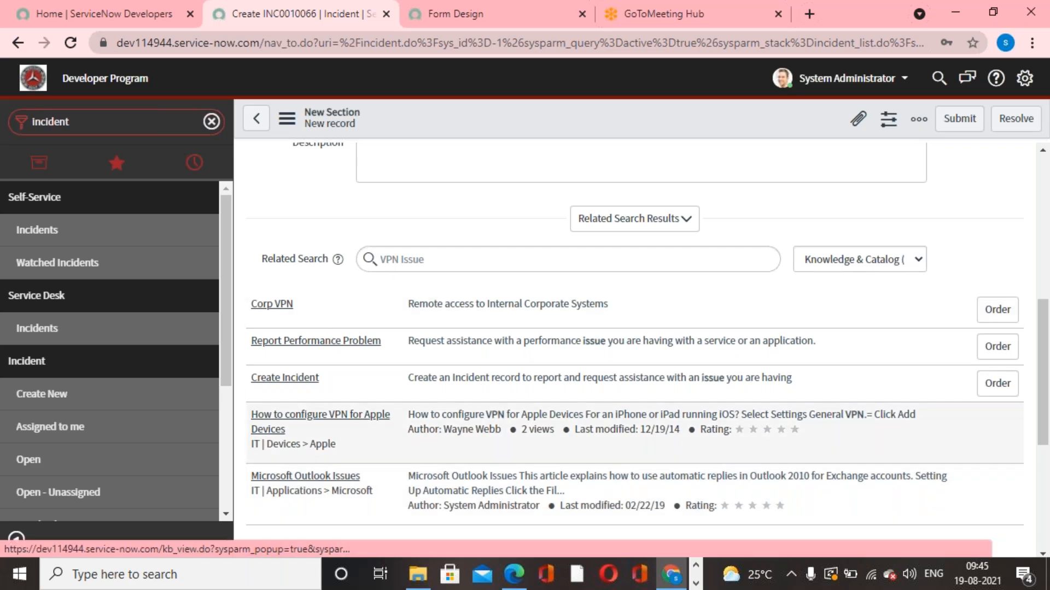
scroll(328, 420, up, 2)
scroll(328, 419, down, 2)
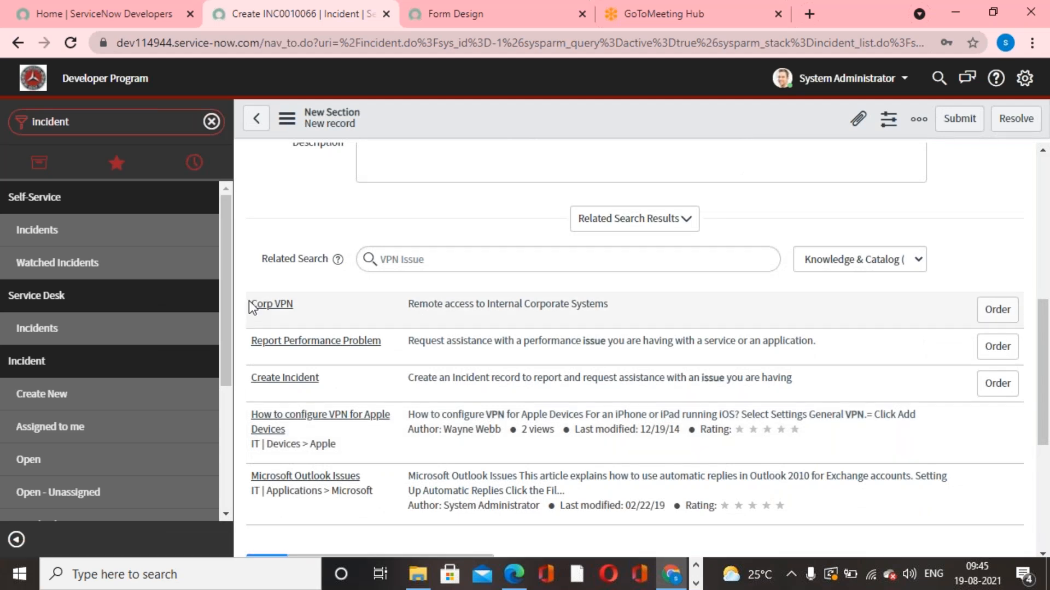
scroll(447, 488, up, 6)
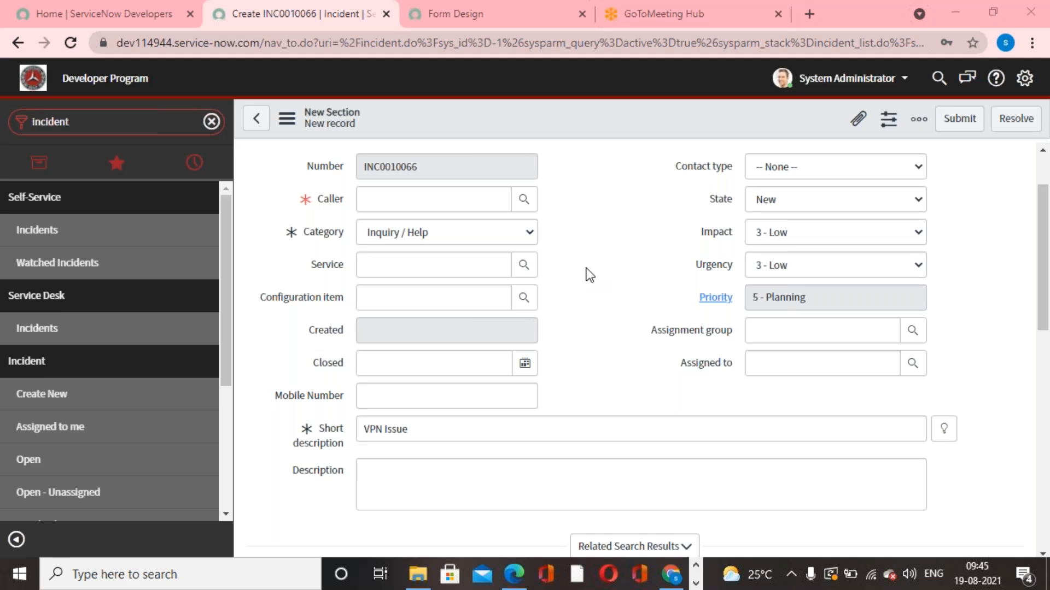
scroll(587, 271, down, 6)
scroll(590, 274, up, 6)
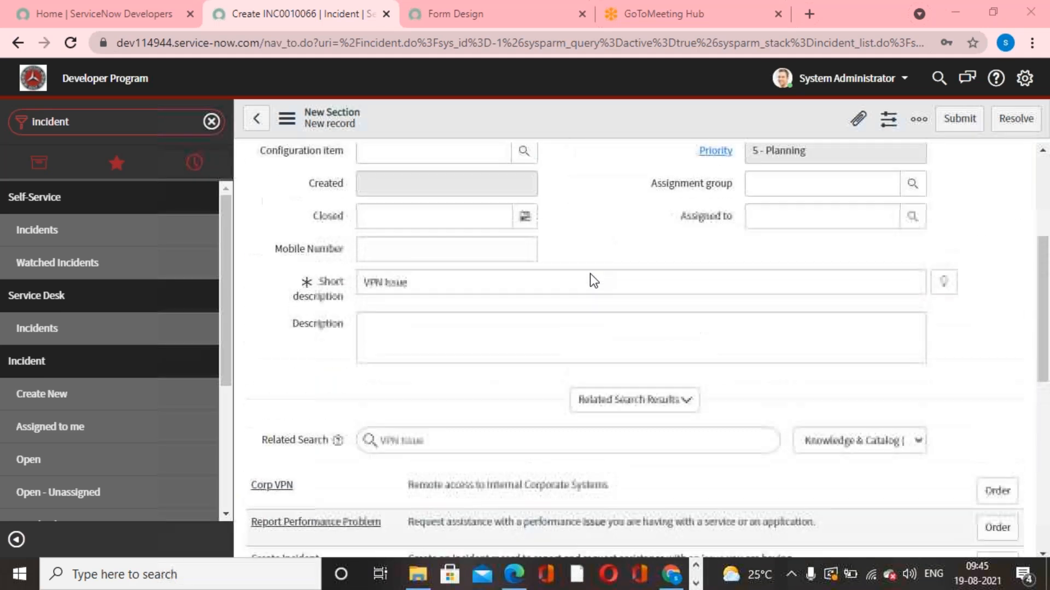
scroll(599, 260, down, 3)
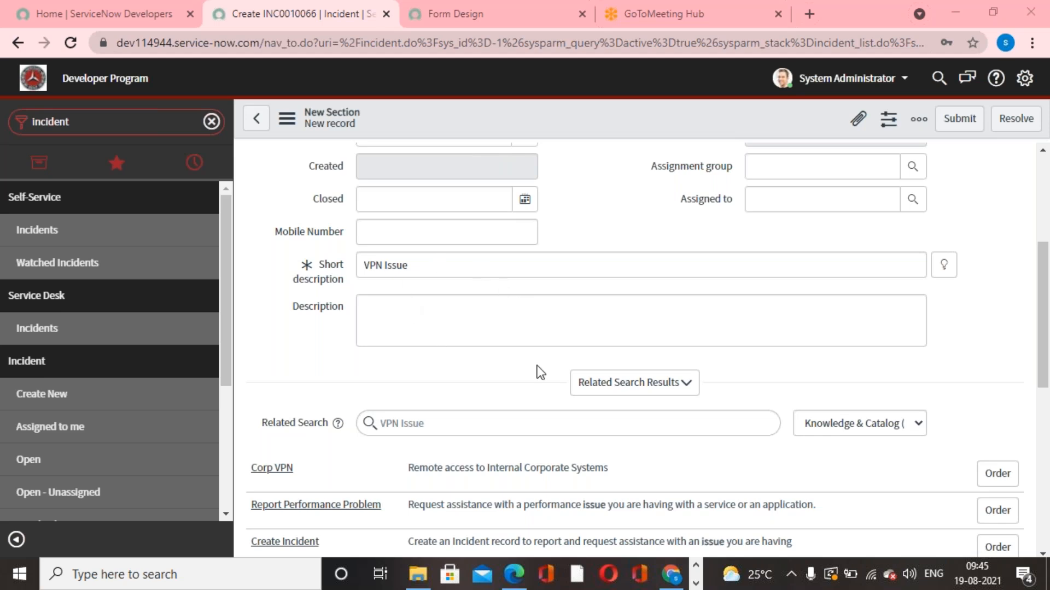
scroll(536, 372, down, 3)
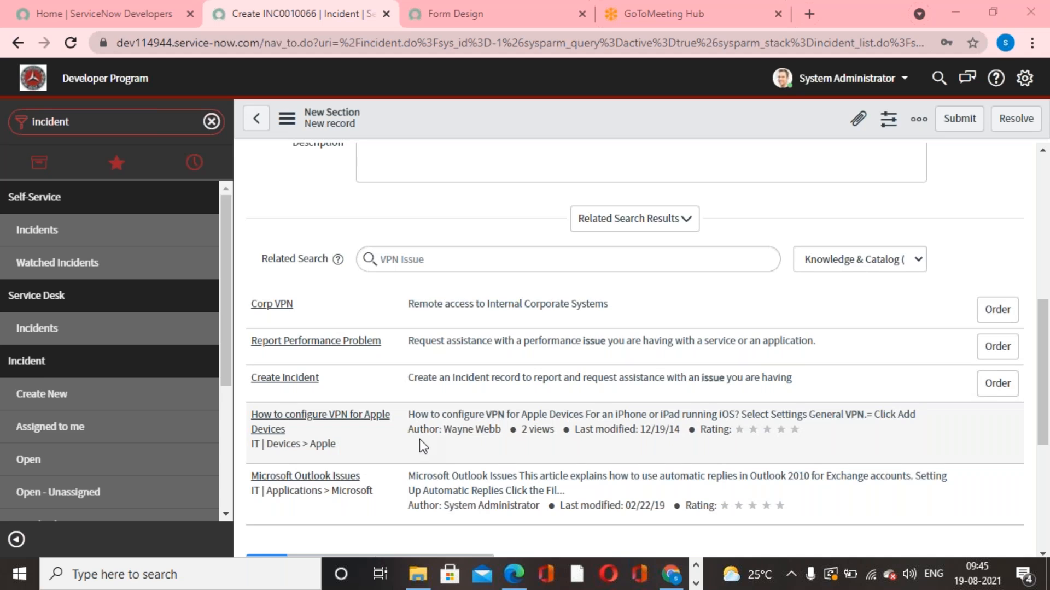
scroll(418, 438, up, 3)
scroll(415, 439, down, 2)
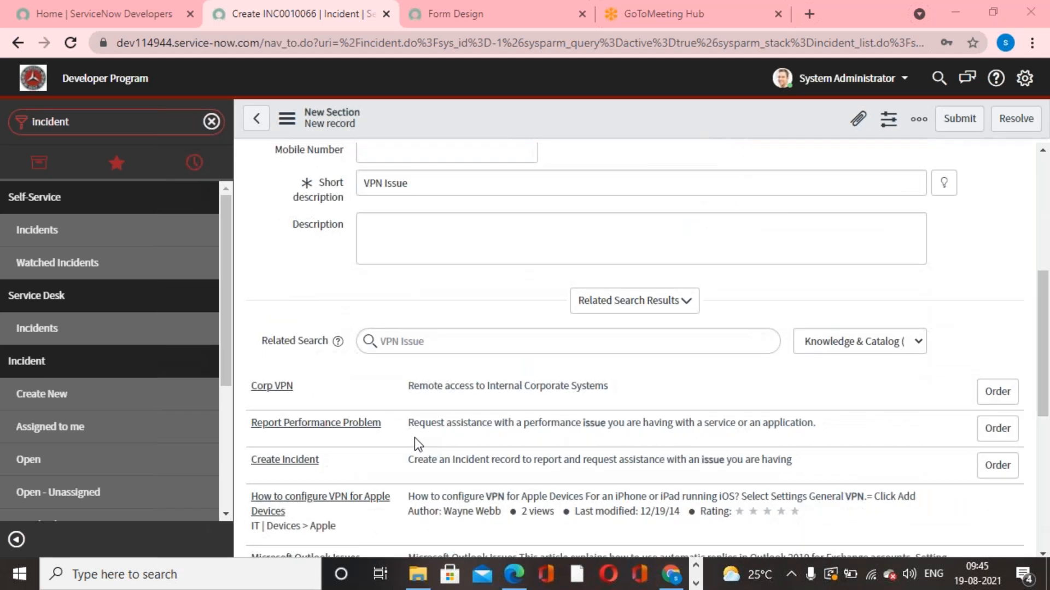
Preview the Corp VPN related search result, close the preview and return to the incident form
click(282, 389)
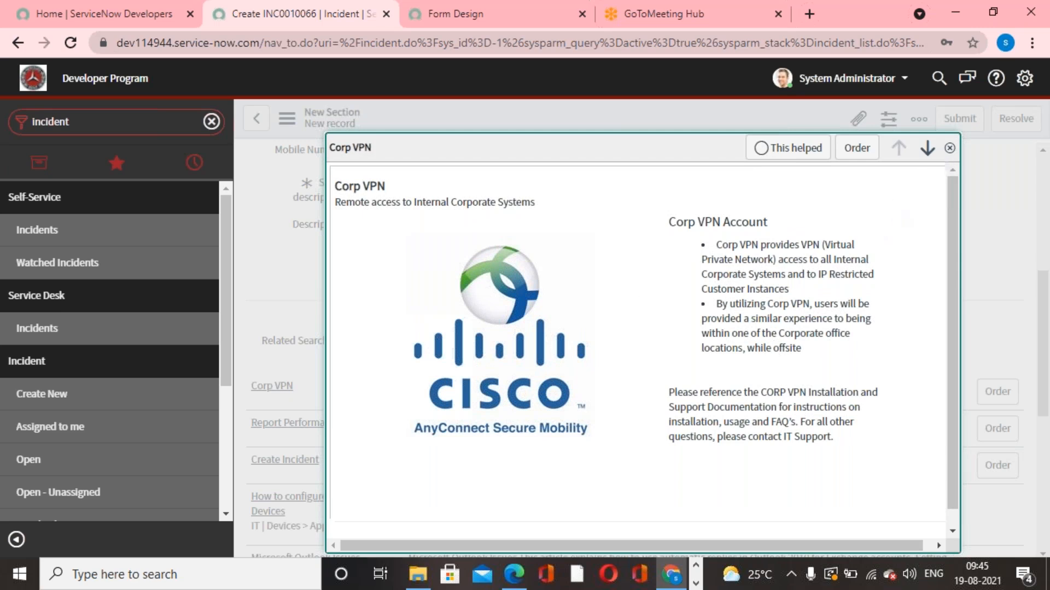
click(950, 148)
scroll(777, 398, up, 6)
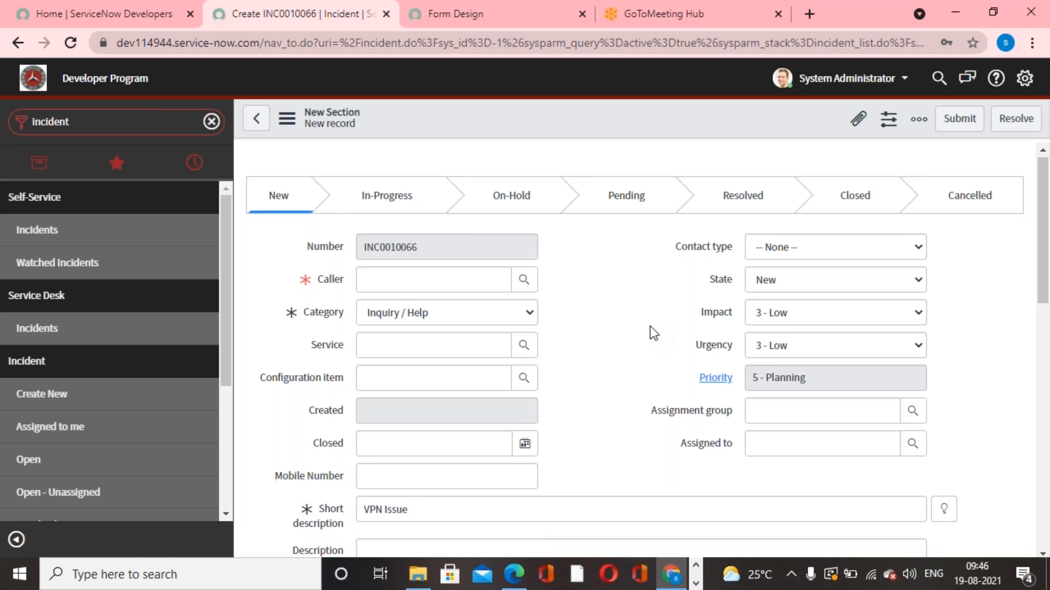
Compare the incident's short description text with the related search results listed below it
scroll(651, 332, down, 10)
scroll(645, 325, up, 4)
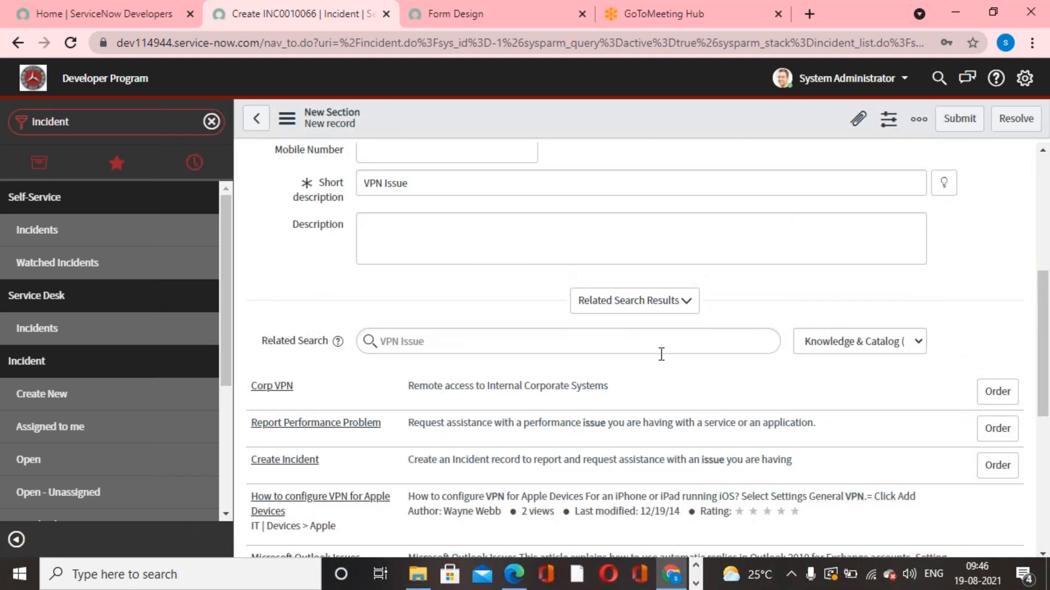
scroll(668, 383, up, 2)
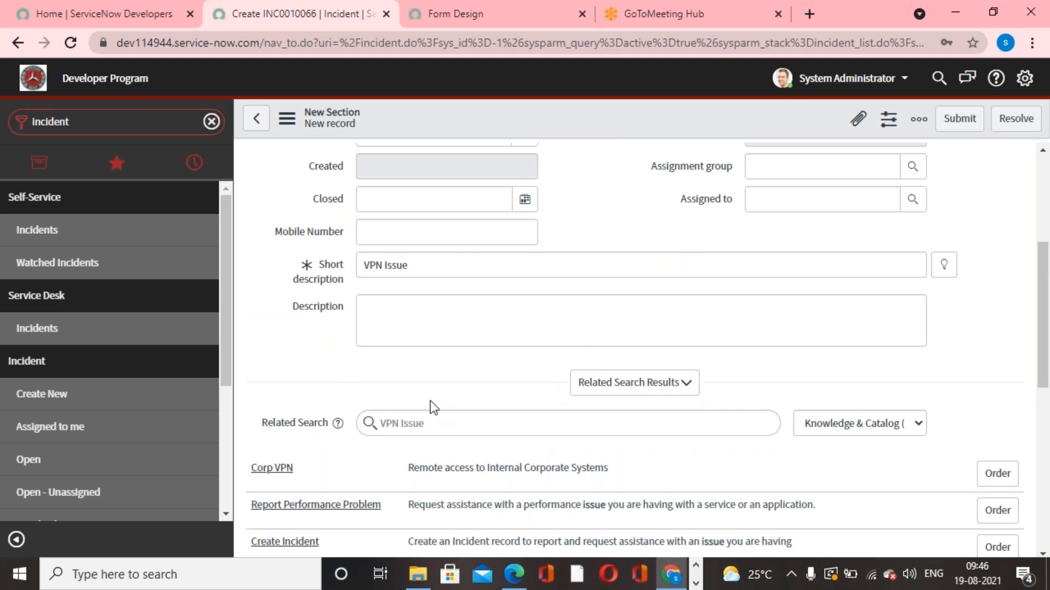
drag(457, 264, 327, 268)
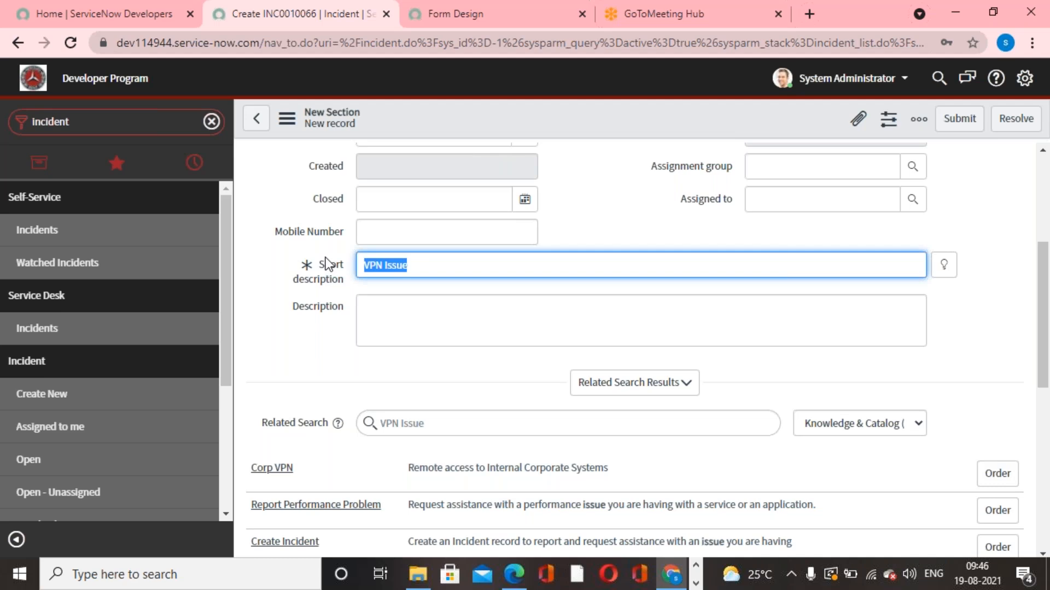
click(758, 29)
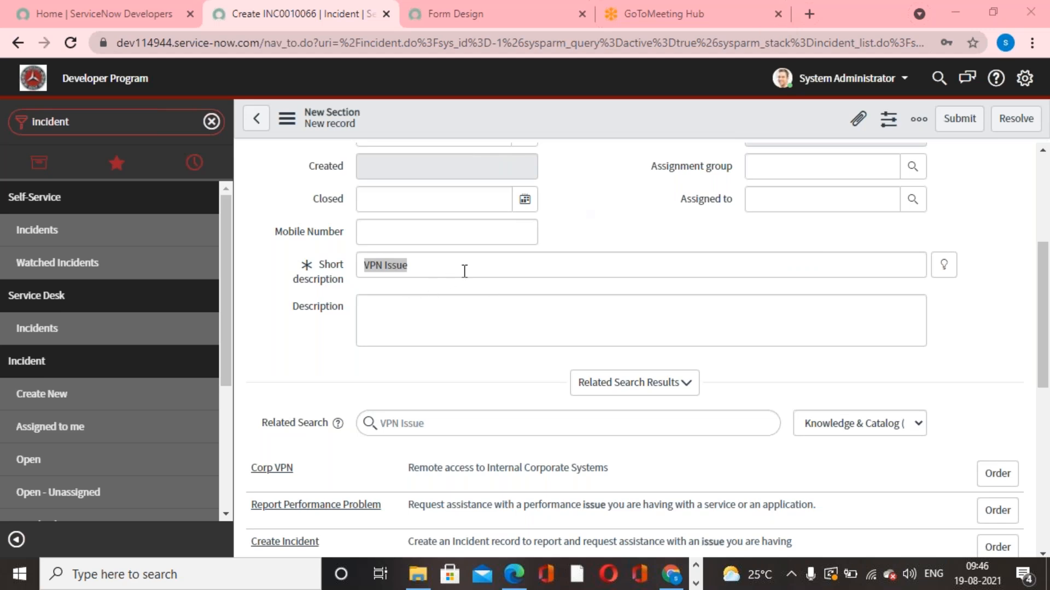
scroll(377, 338, down, 5)
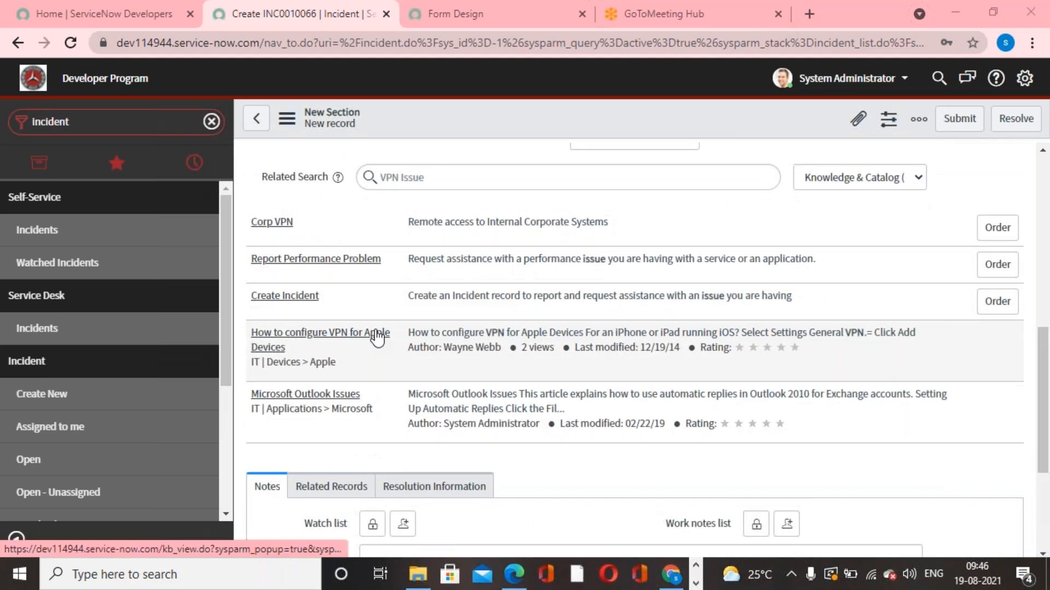
scroll(377, 338, up, 3)
scroll(377, 338, up, 5)
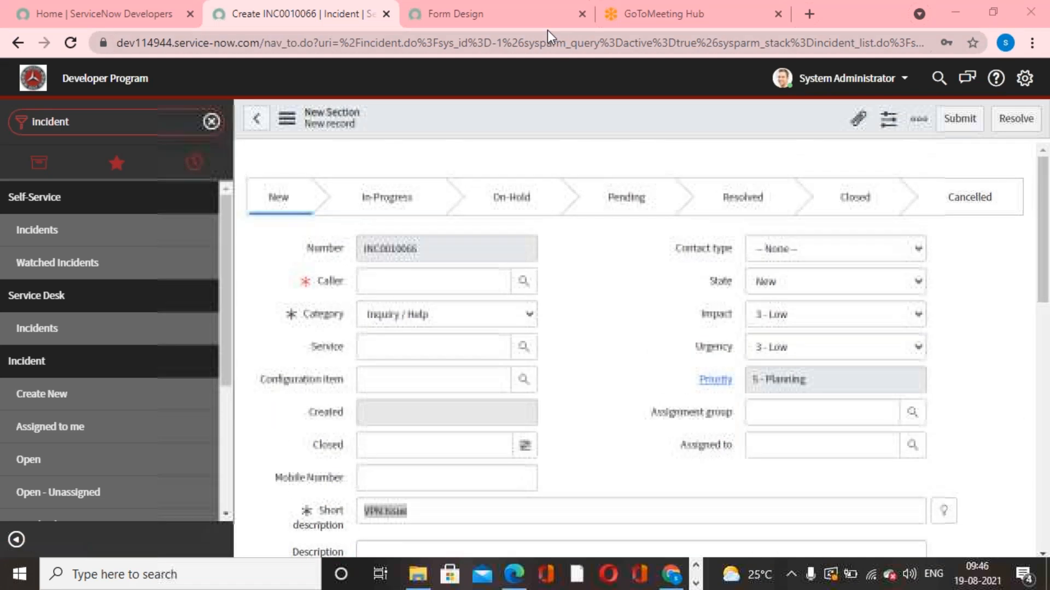
In the Incident form design, remove the Contextual Search Results formatter from the section below Description and save the layout
click(545, 27)
scroll(549, 342, down, 9)
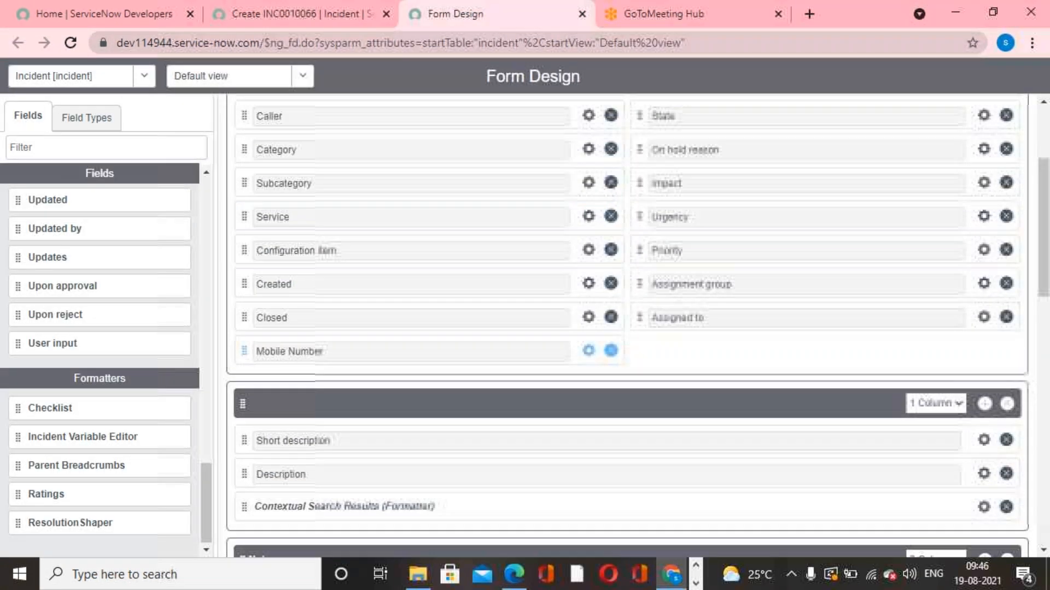
scroll(549, 341, down, 8)
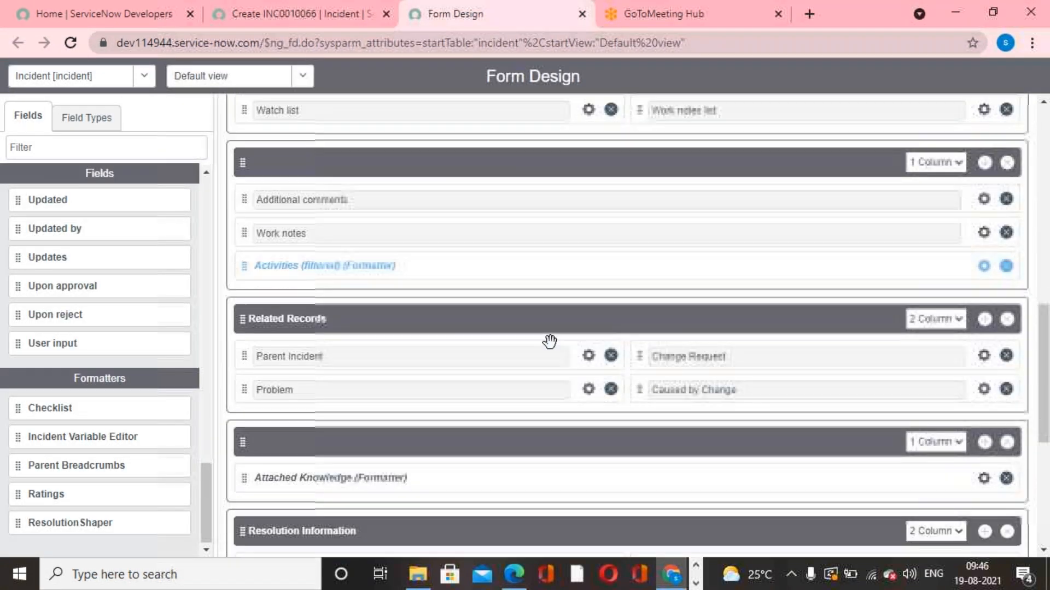
scroll(549, 342, up, 9)
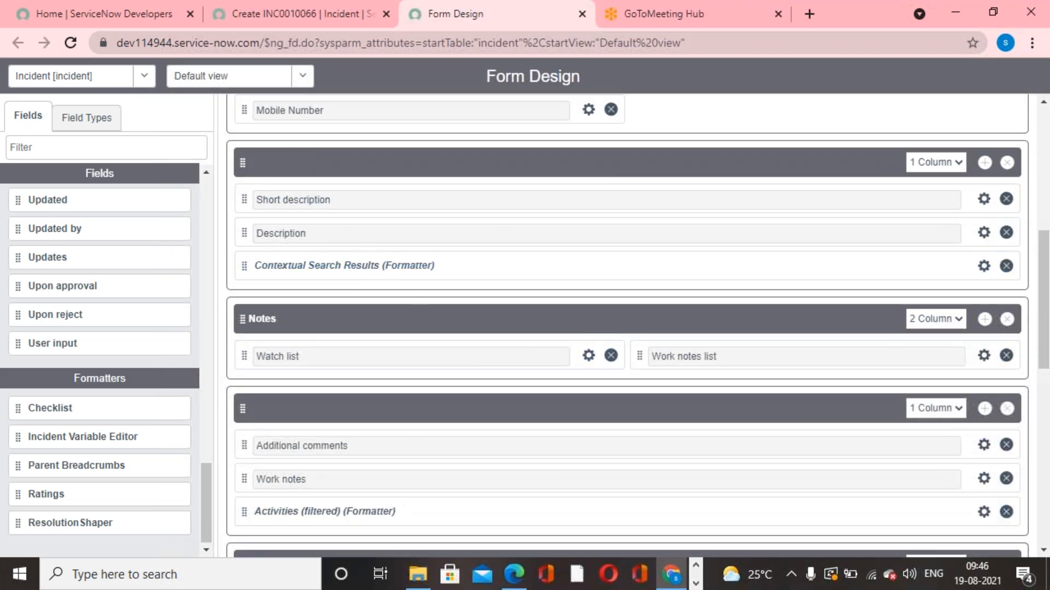
click(1005, 267)
click(1026, 77)
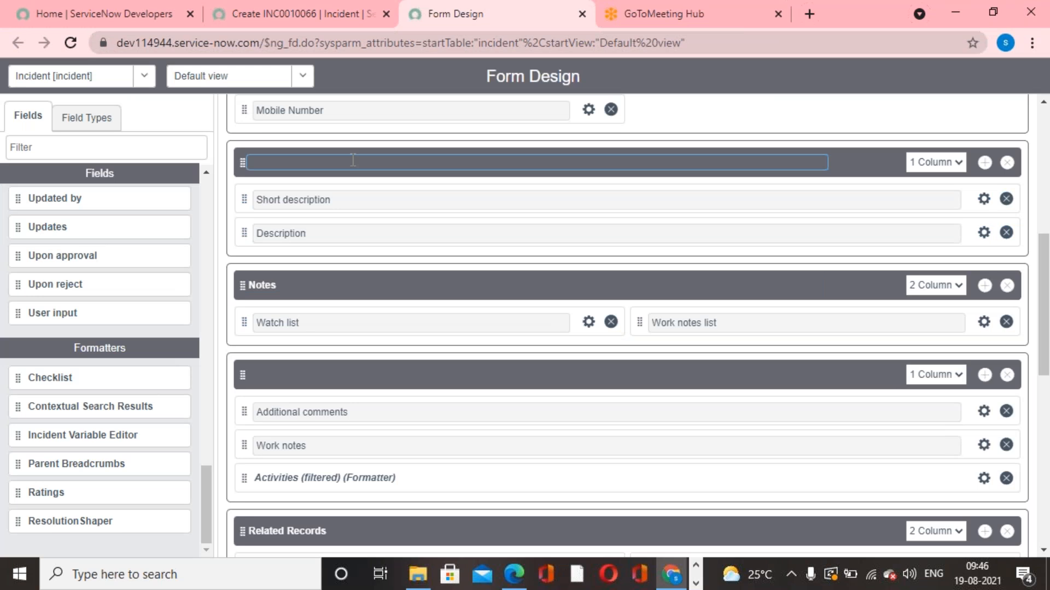
Return to the new incident and reload the form, discarding its unsaved entries
click(258, 14)
right_click(517, 113)
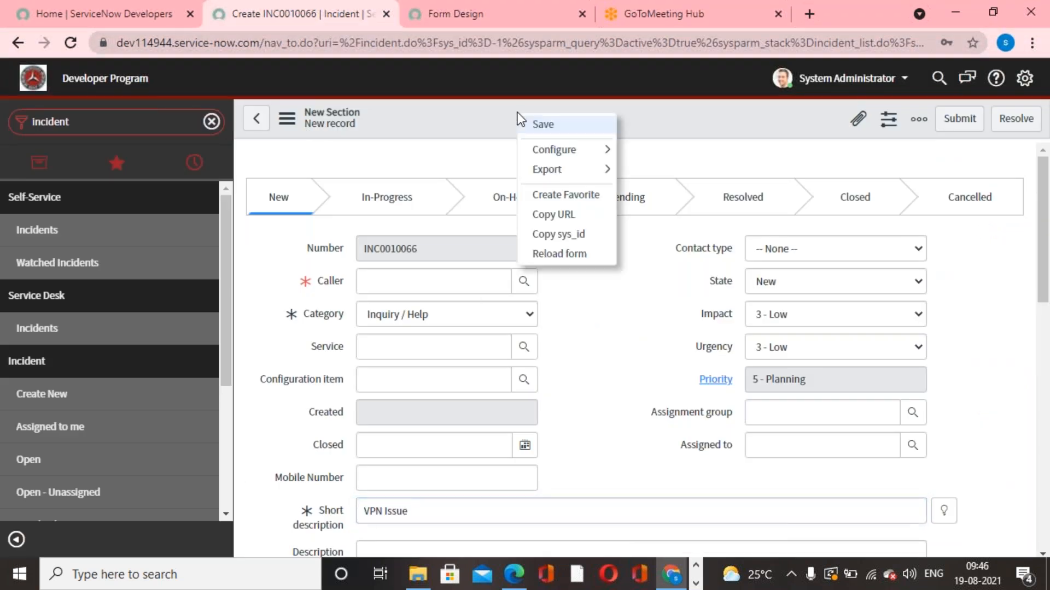
click(565, 258)
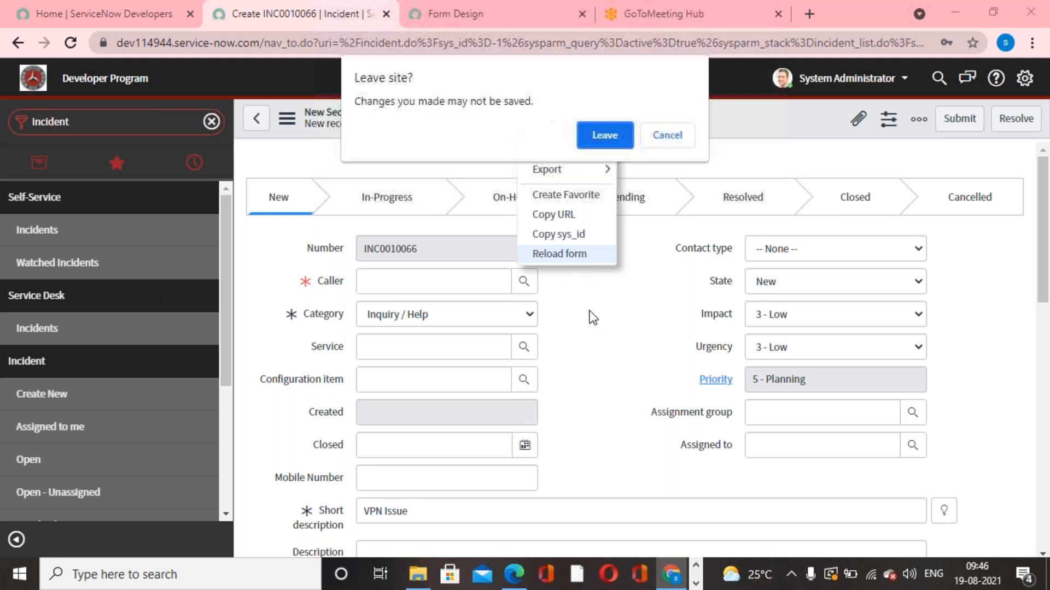
click(615, 133)
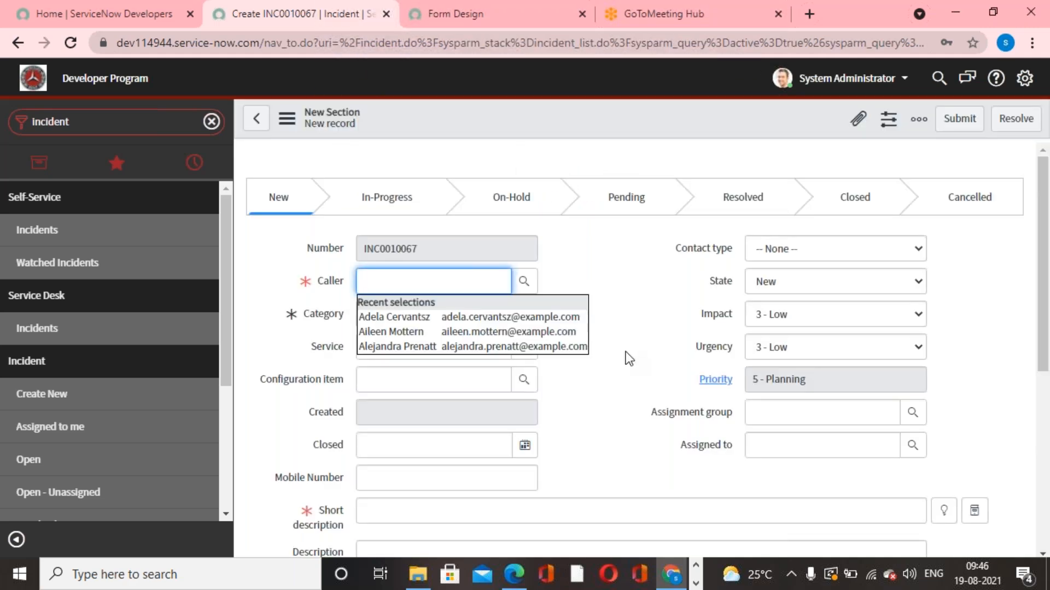
Enter "VPN Issue" as the short description on the reloaded form and check whether related search results are offered
scroll(624, 356, down, 5)
click(525, 266)
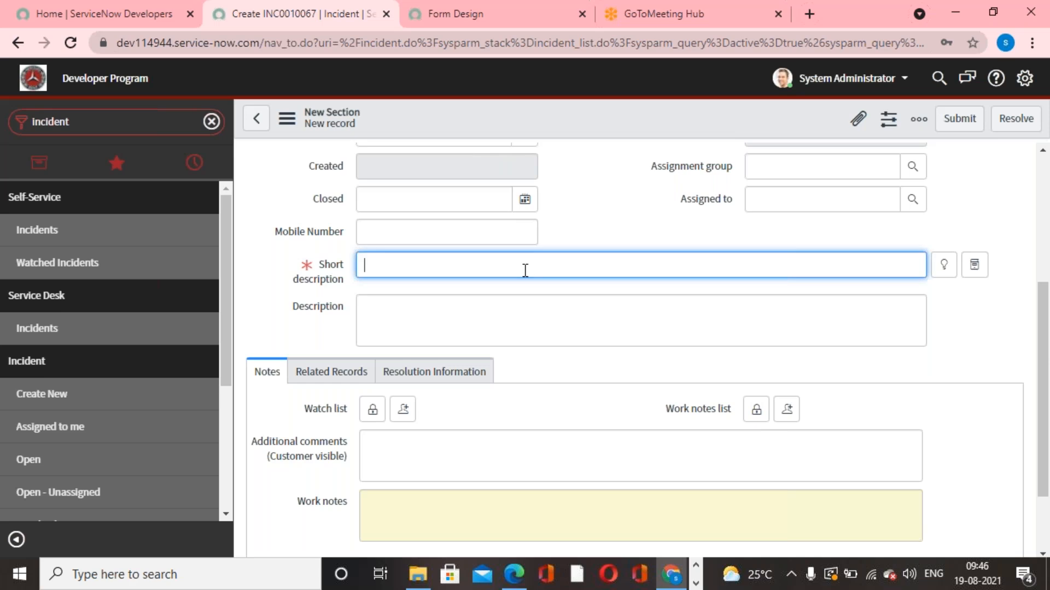
text(VPN Issue)
click(596, 205)
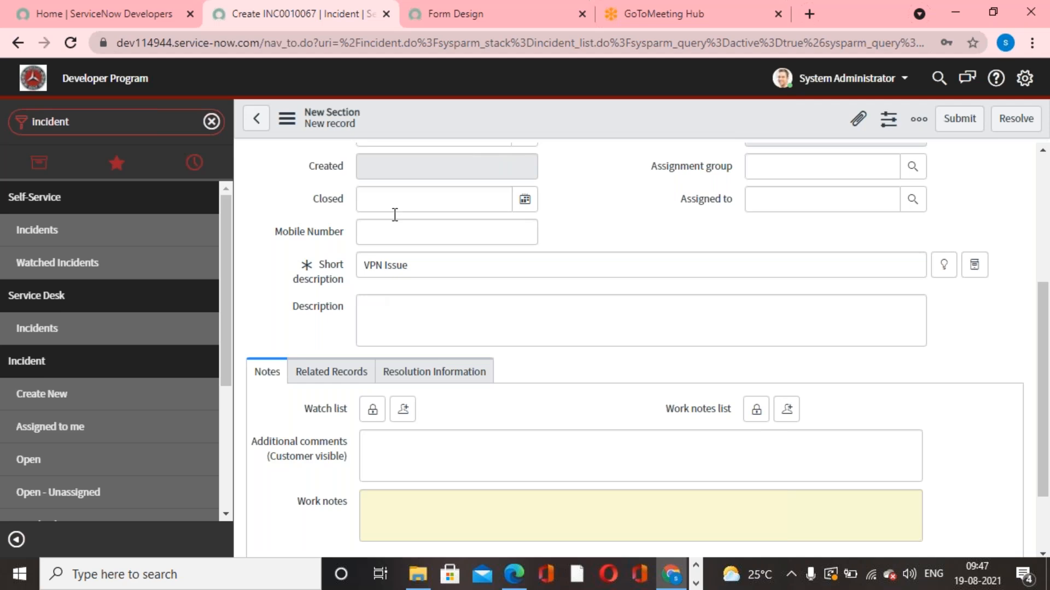
click(405, 265)
key(ctrl+a)
click(559, 313)
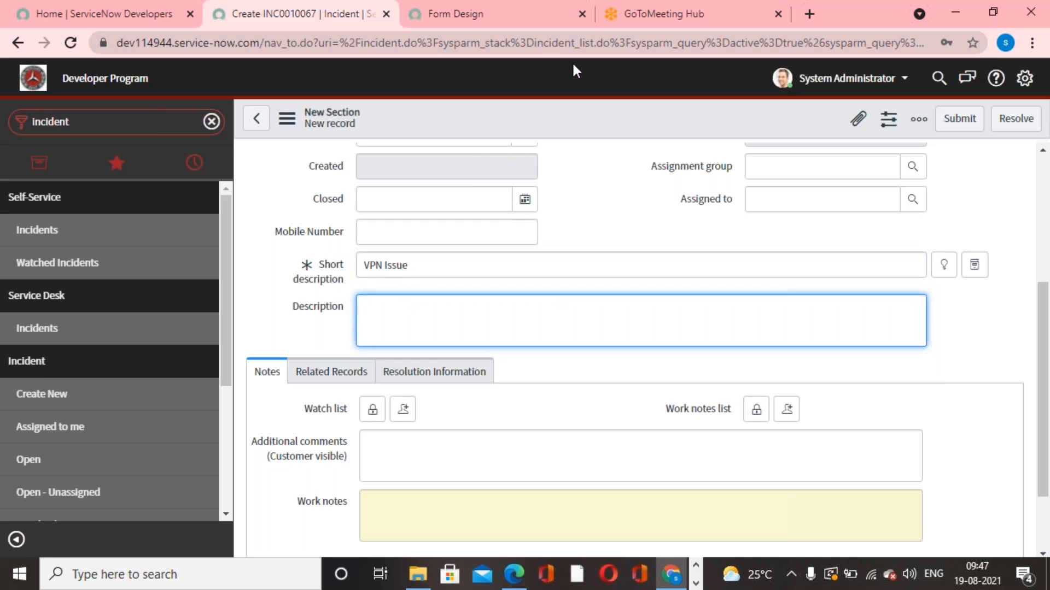
Add the Contextual Search Results formatter back below Description in the Incident form design and save the layout
click(533, 24)
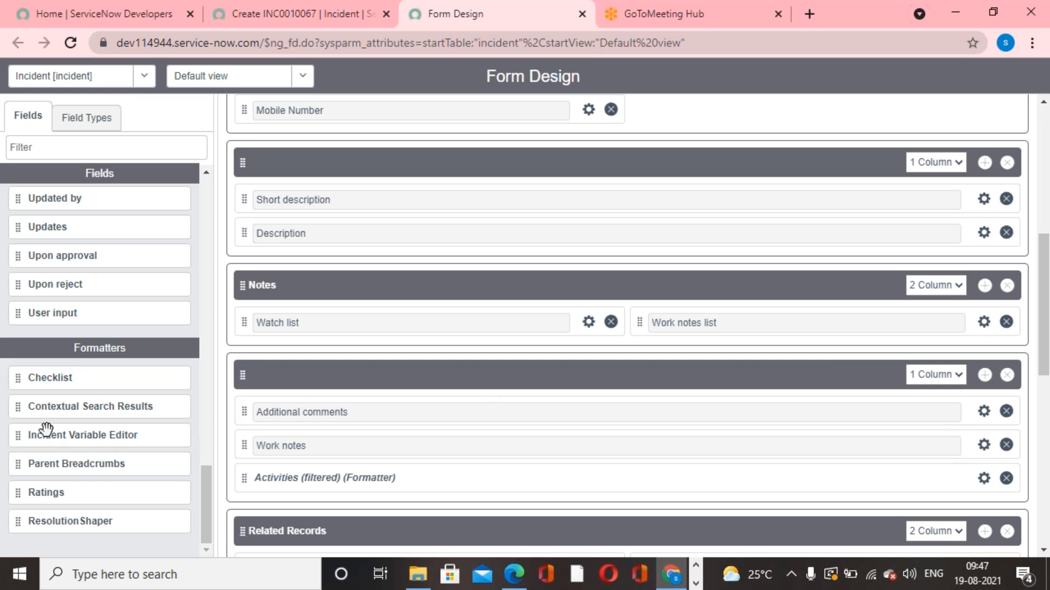
drag(23, 407, 262, 268)
scroll(392, 383, up, 8)
scroll(405, 397, up, 5)
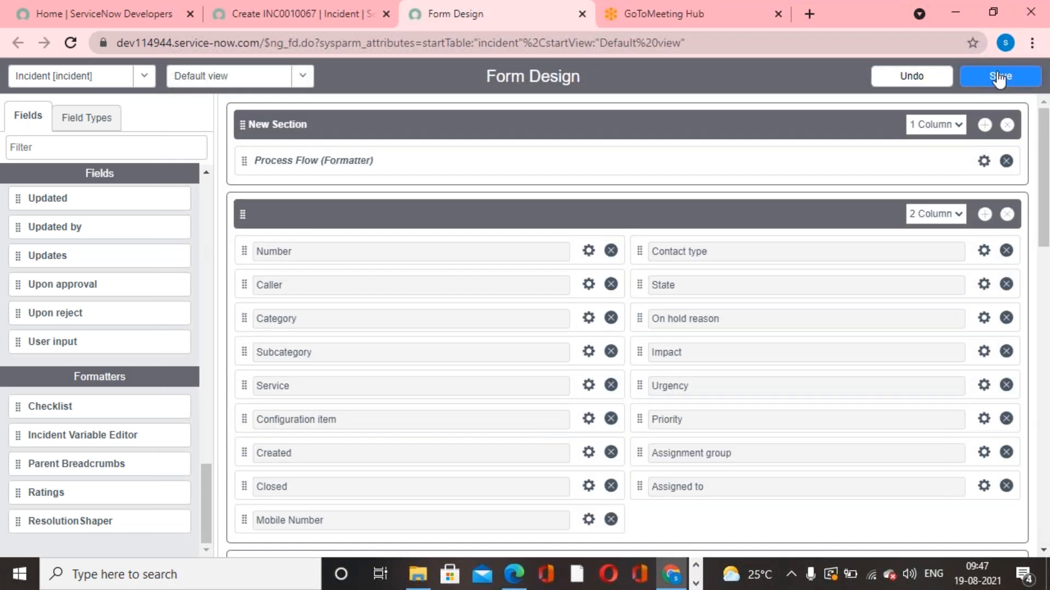
click(998, 78)
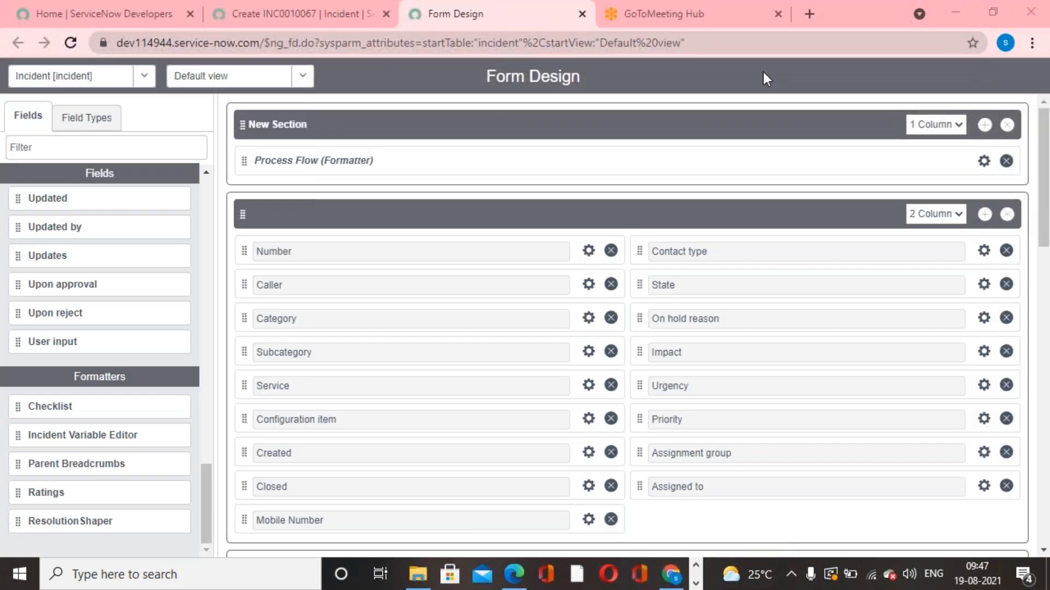
Go back to the new incident form and reload it with the saved layout, leaving the unsaved entries behind
key(ctrl+shift+Tab)
scroll(611, 182, up, 5)
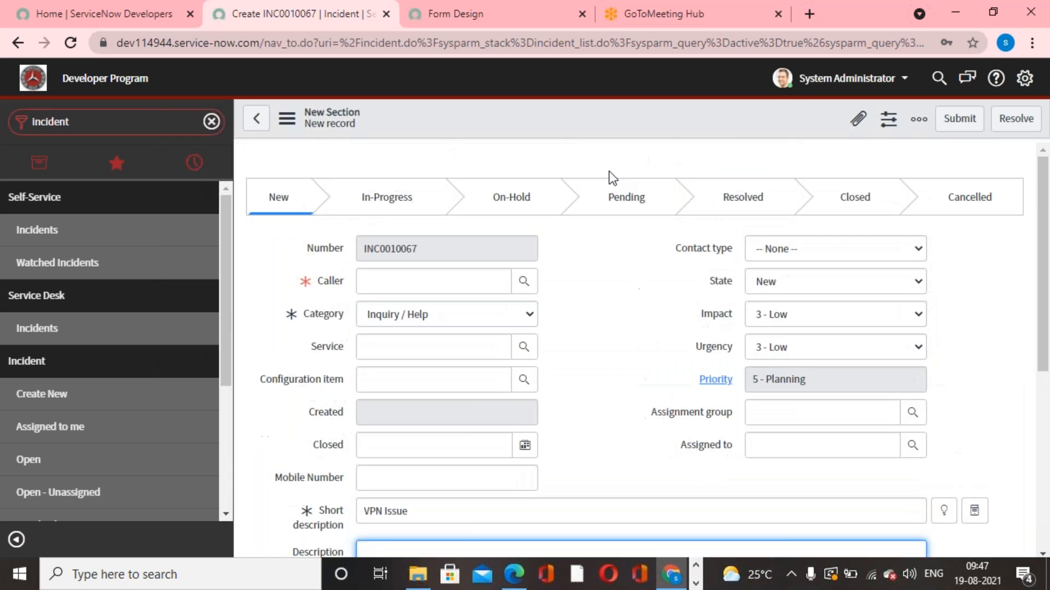
right_click(605, 117)
click(647, 257)
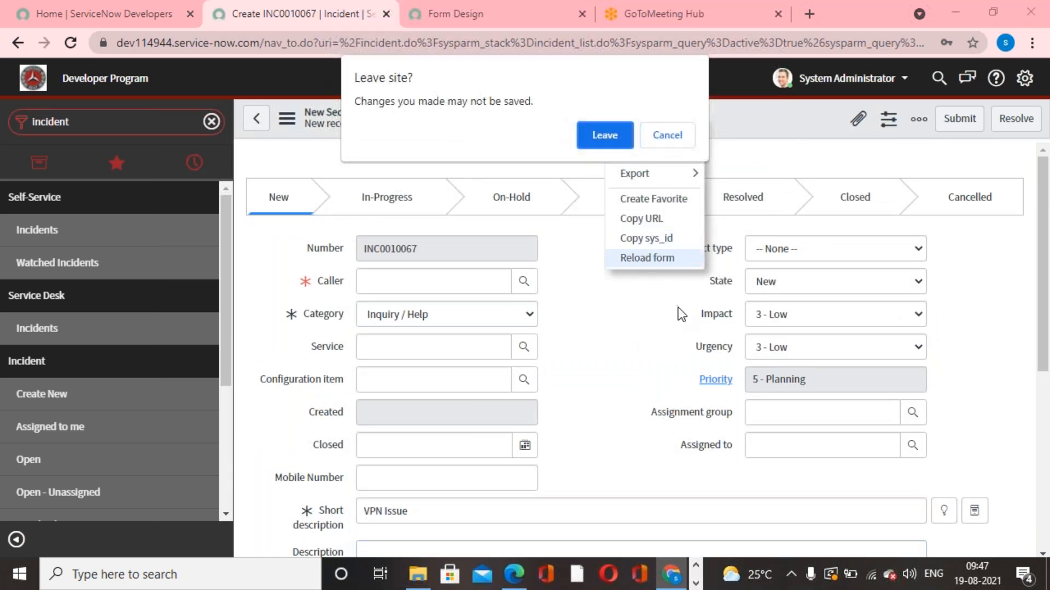
click(604, 136)
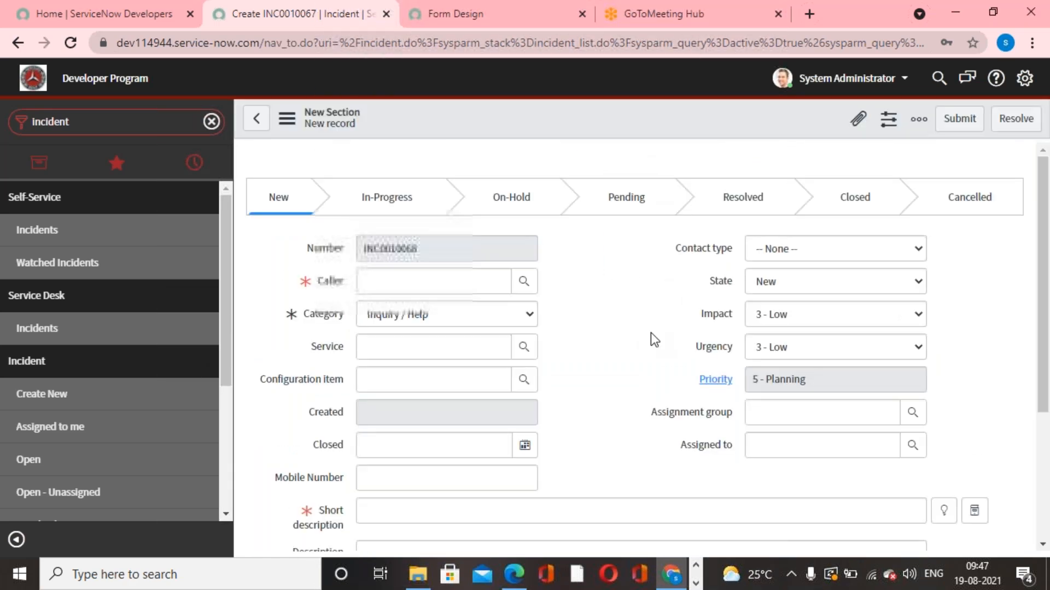
Enter "Signature" as the new incident's short description and check the related search results offered below Description
scroll(654, 334, down, 9)
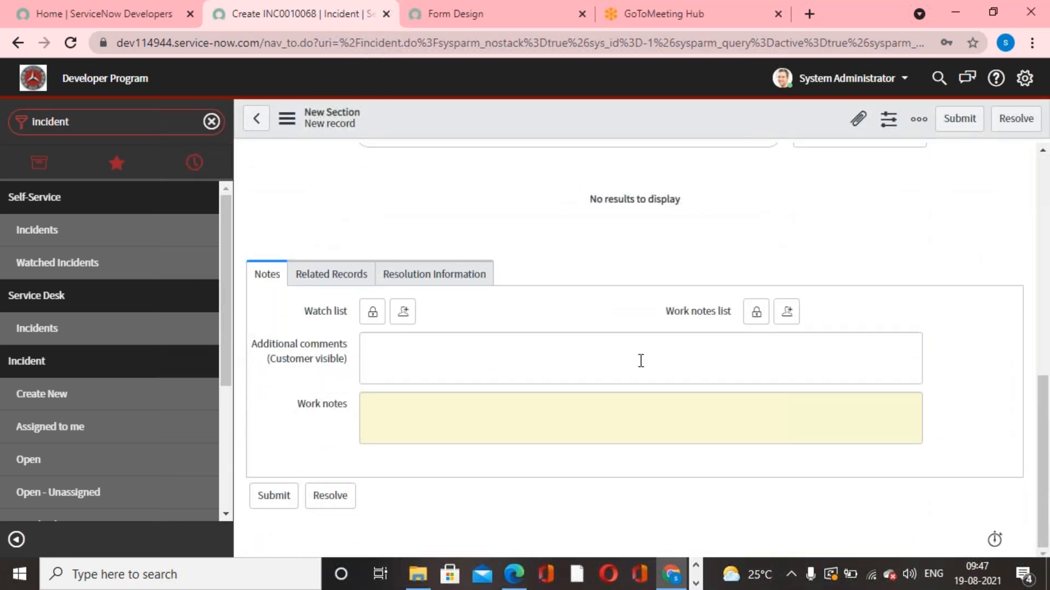
scroll(639, 361, up, 4)
click(462, 230)
text(Sig)
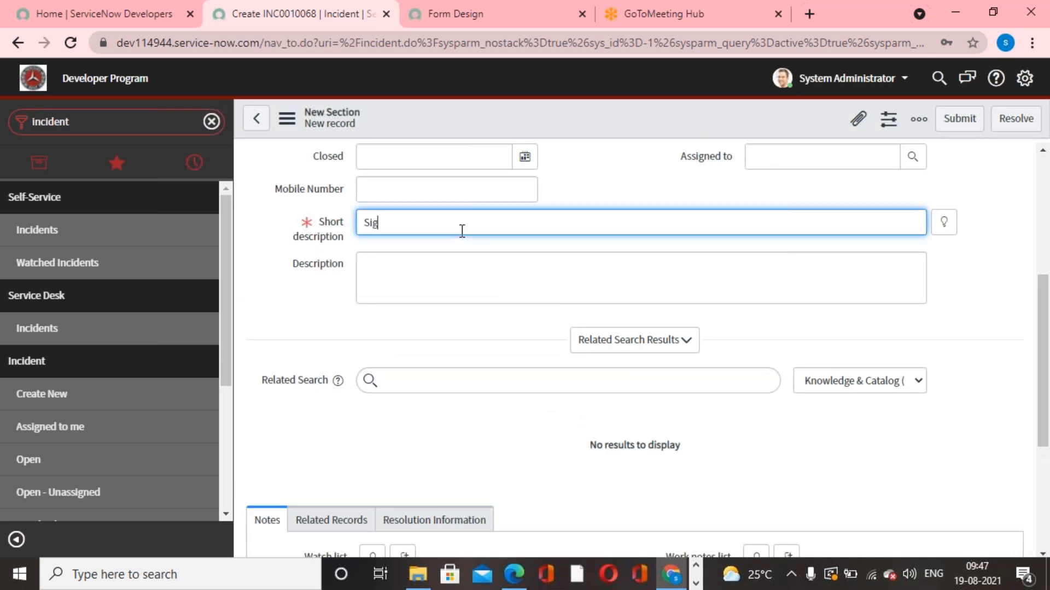
text(nature)
click(611, 172)
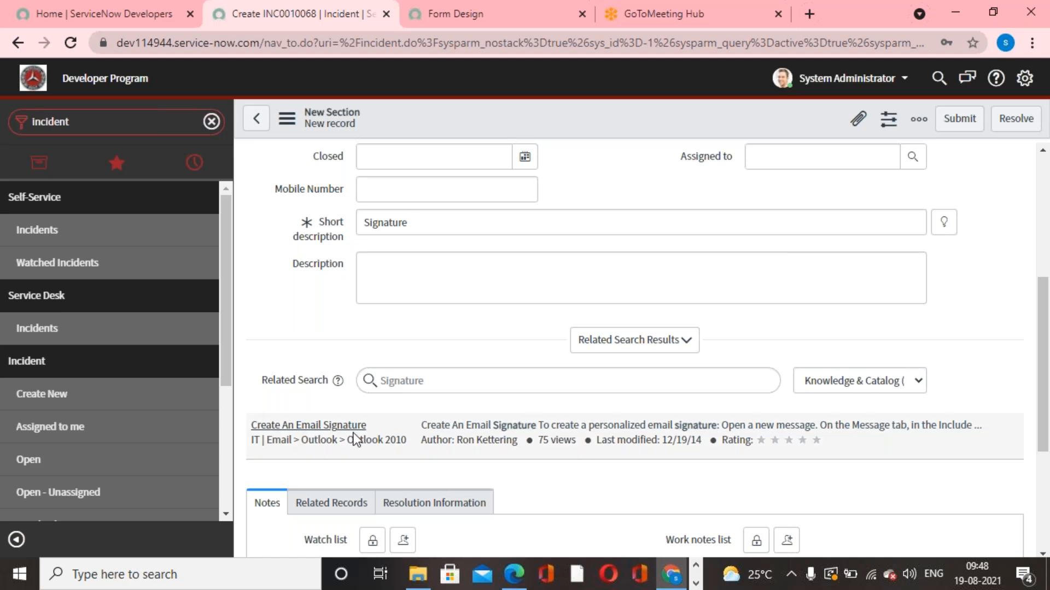
drag(408, 223, 356, 230)
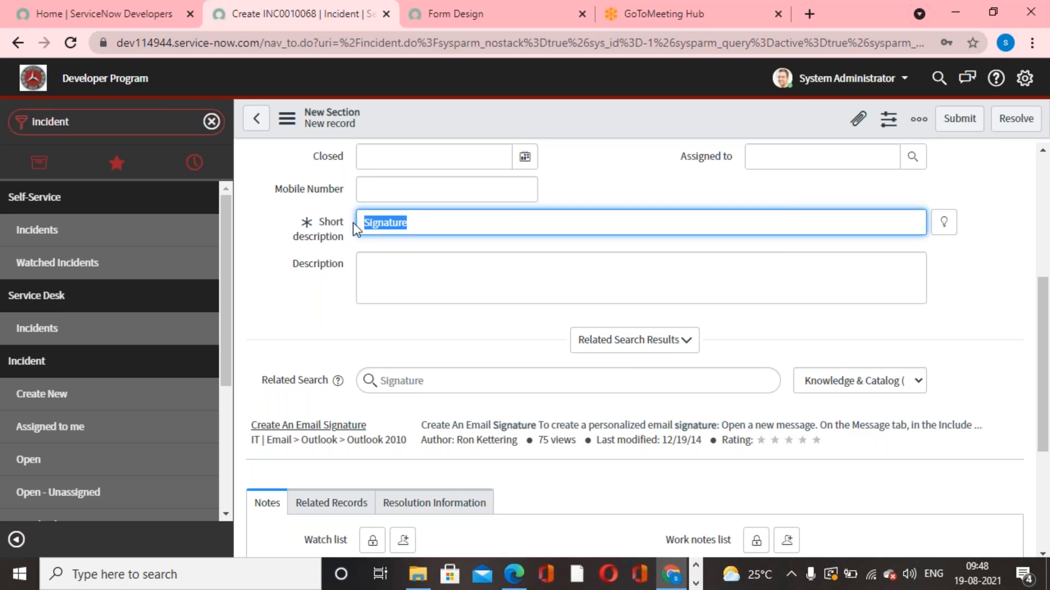
click(458, 334)
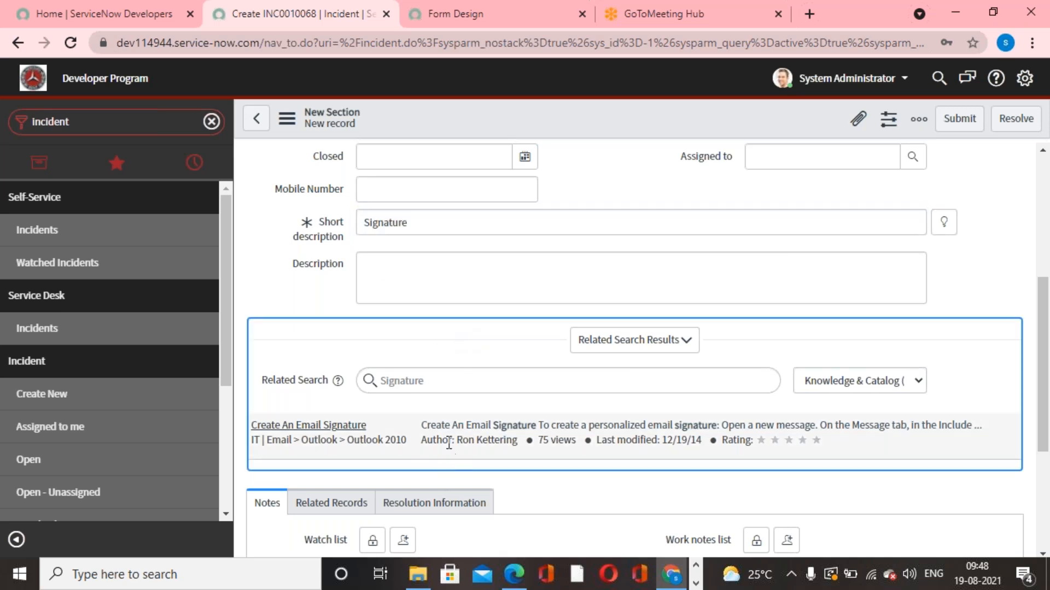
Find the "contextual search" modules and open the Table Configuration list, discarding the unsaved incident entries
scroll(447, 458, up, 5)
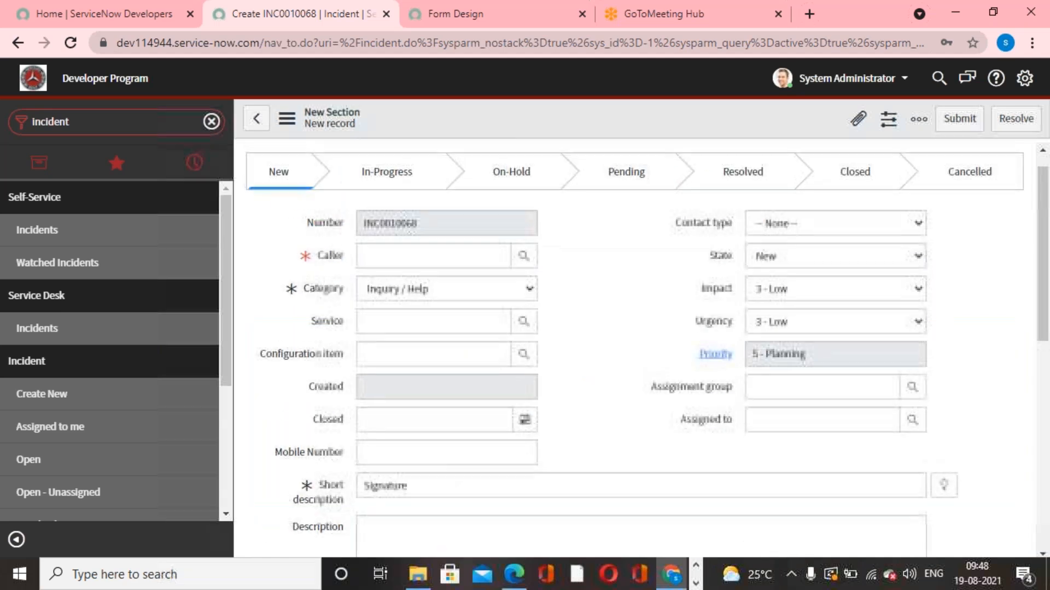
click(117, 117)
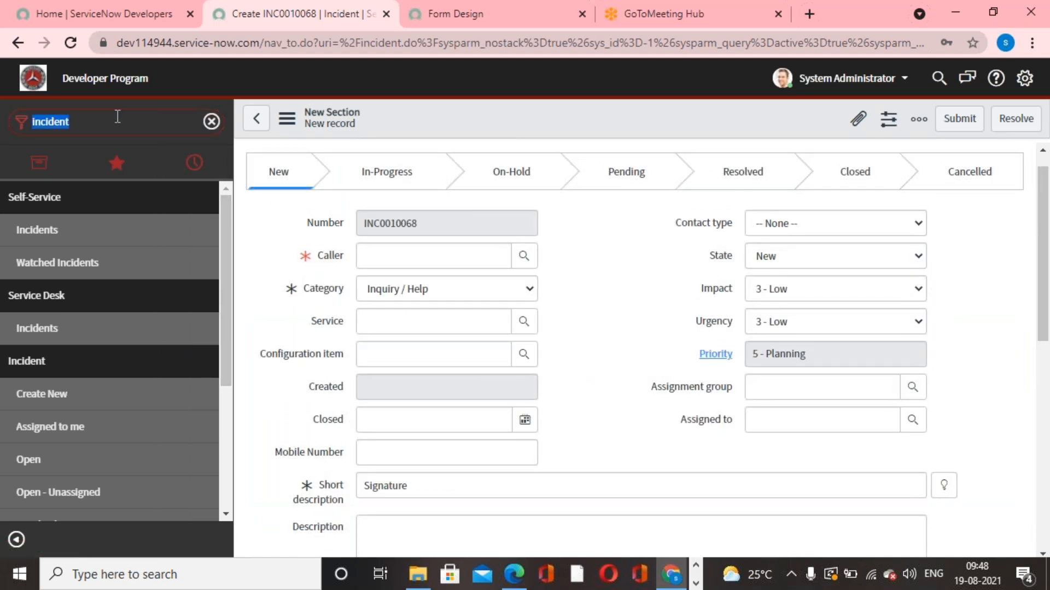
key(BackSpace)
text(c)
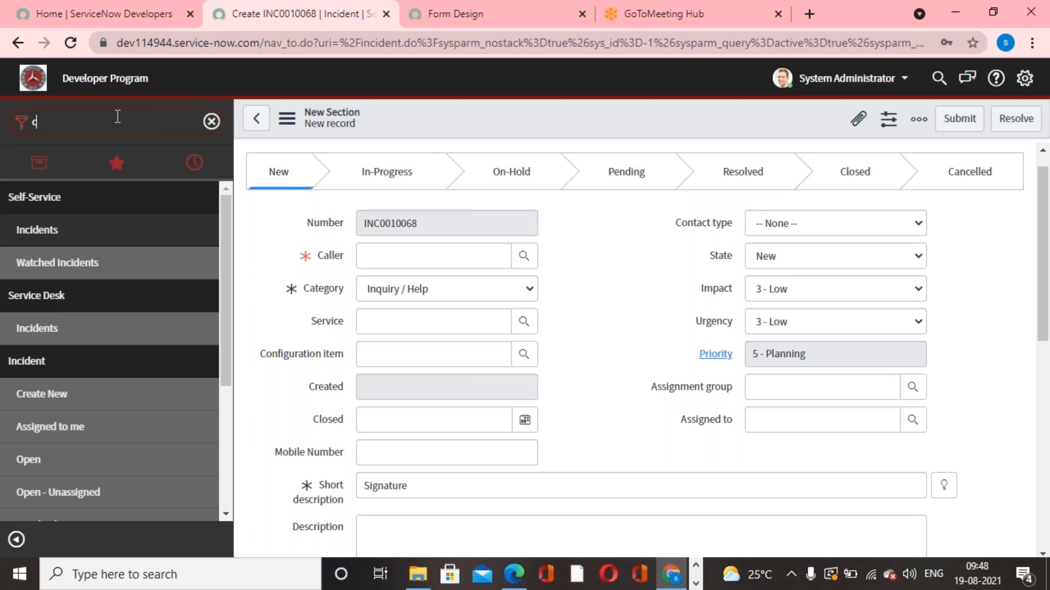
text(onte)
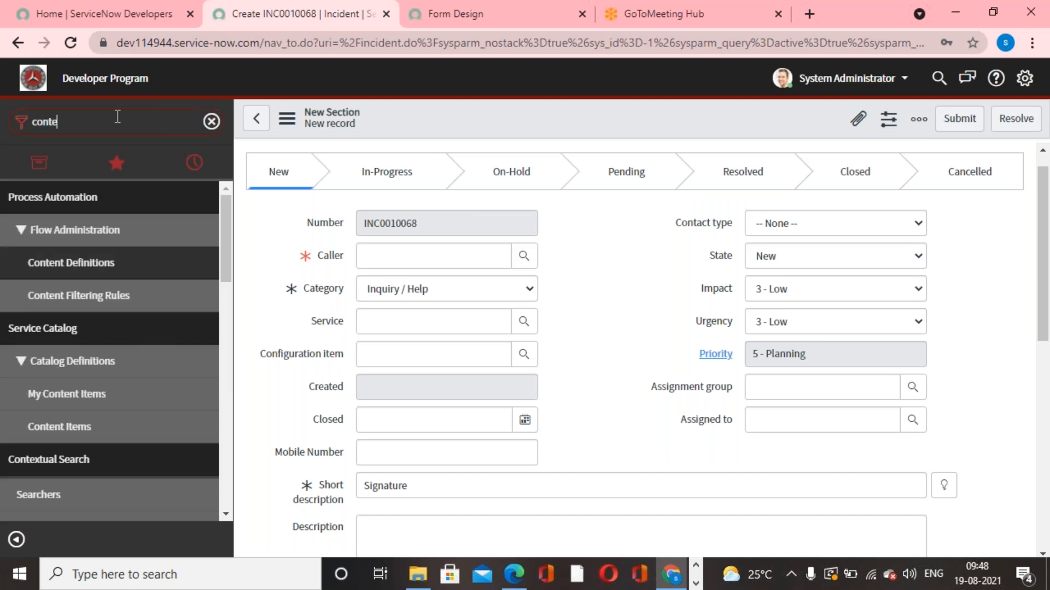
text(xt)
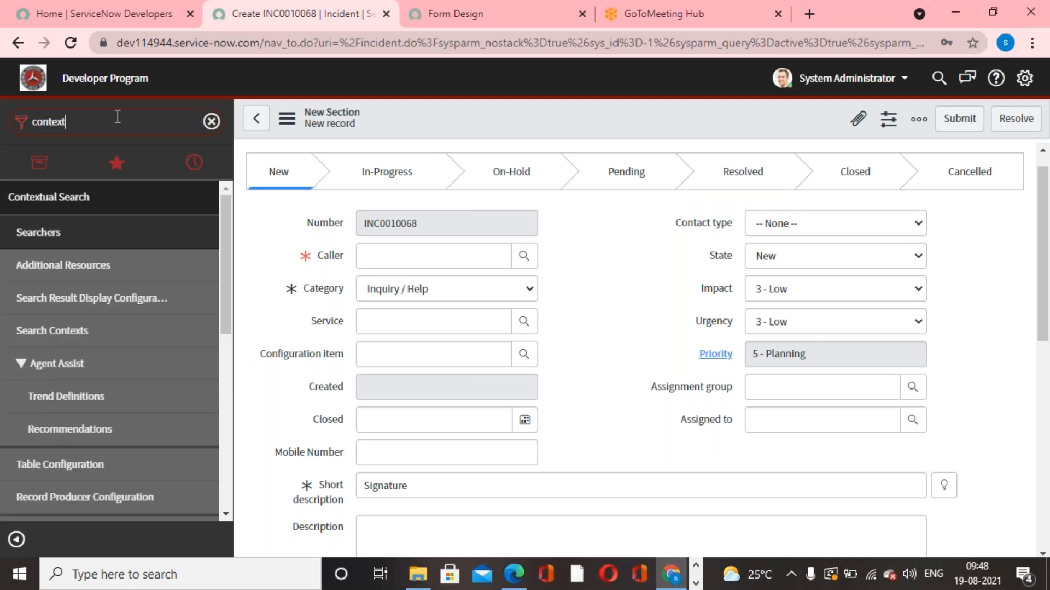
text(ual search)
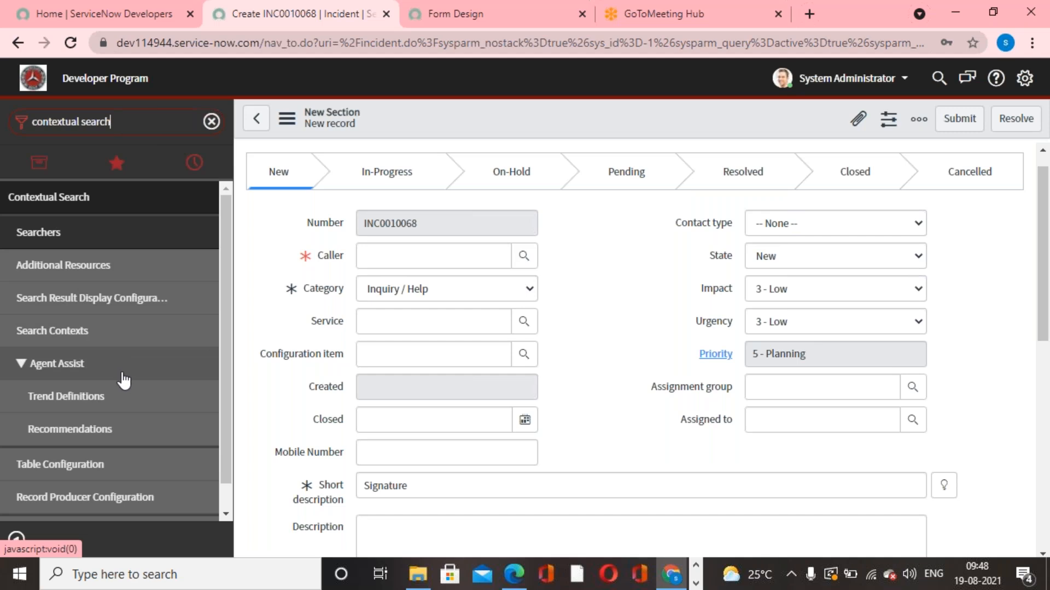
scroll(126, 421, down, 1)
click(82, 440)
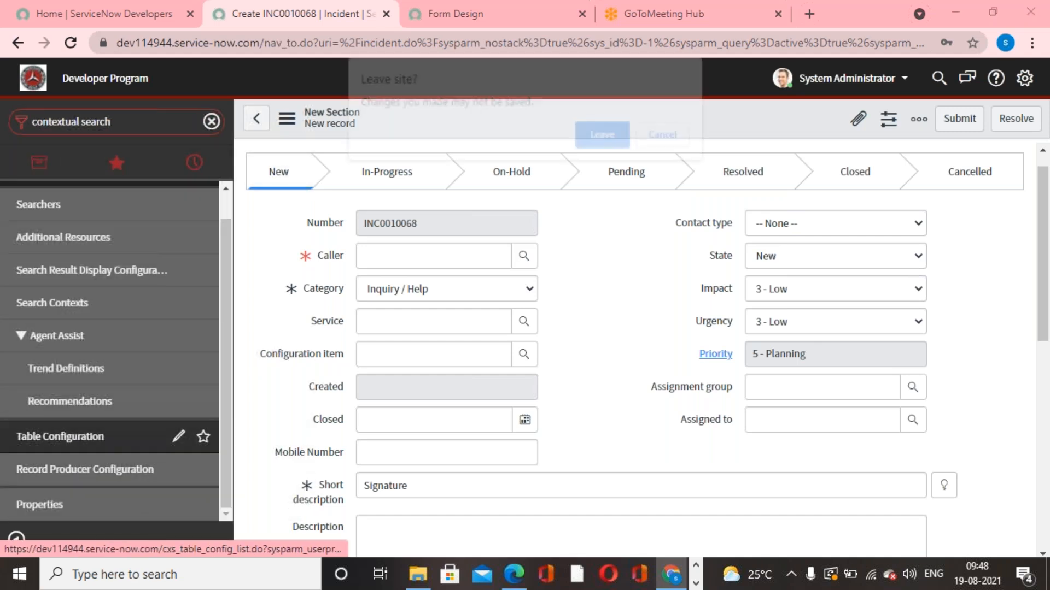
click(607, 135)
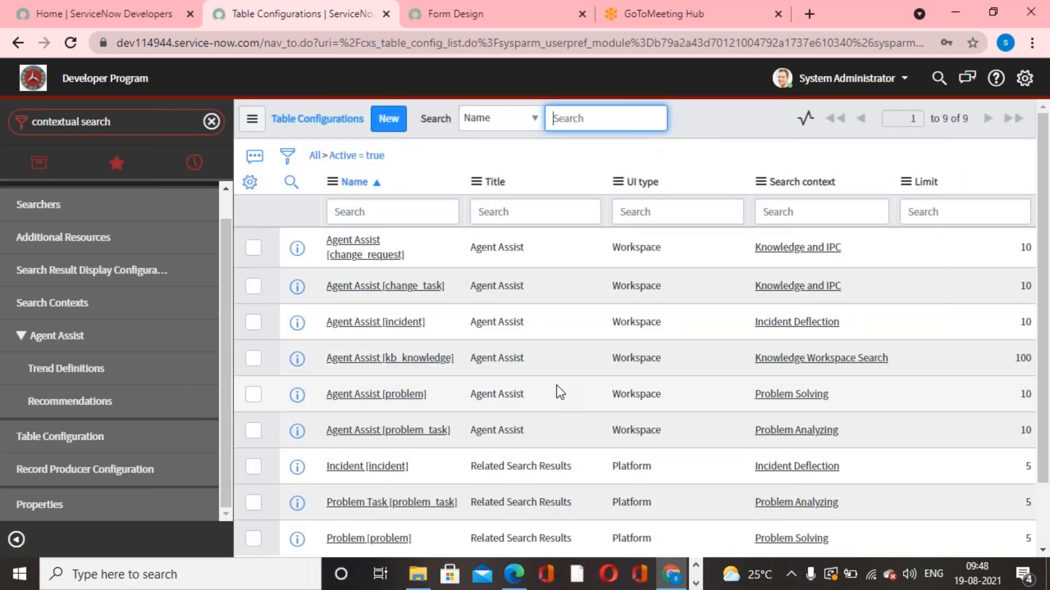
Open the Incident [incident] configuration titled Related Search Results, review its settings and search fields, and update the record
scroll(419, 470, down, 1)
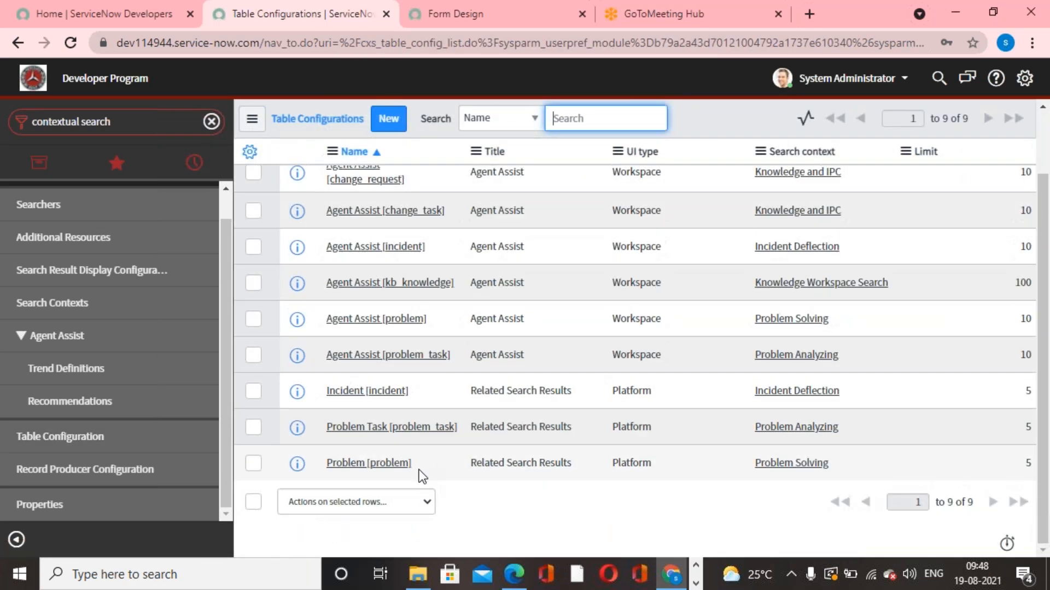
click(380, 393)
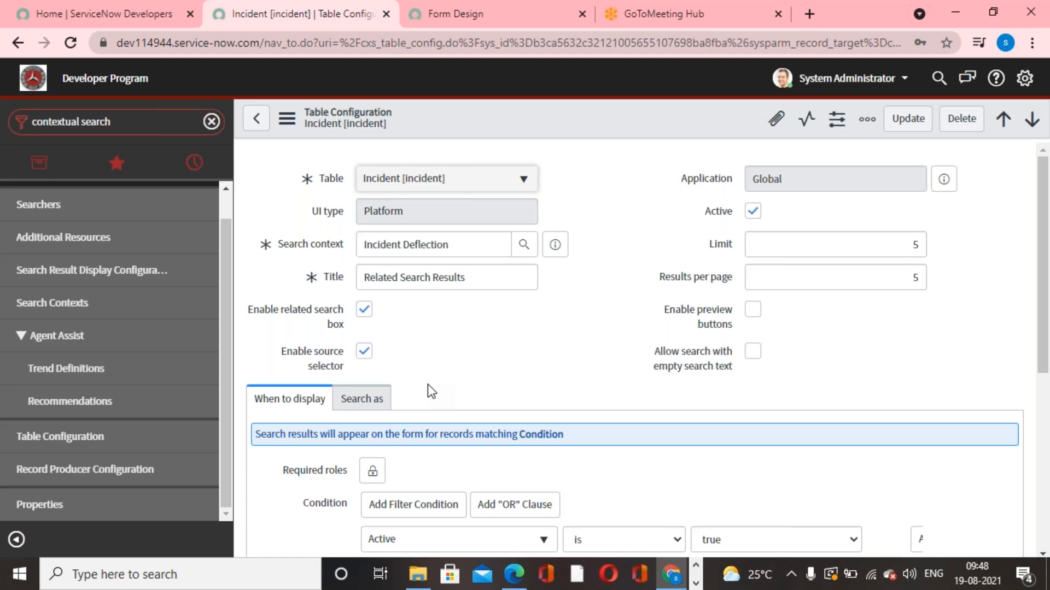
scroll(428, 385, down, 6)
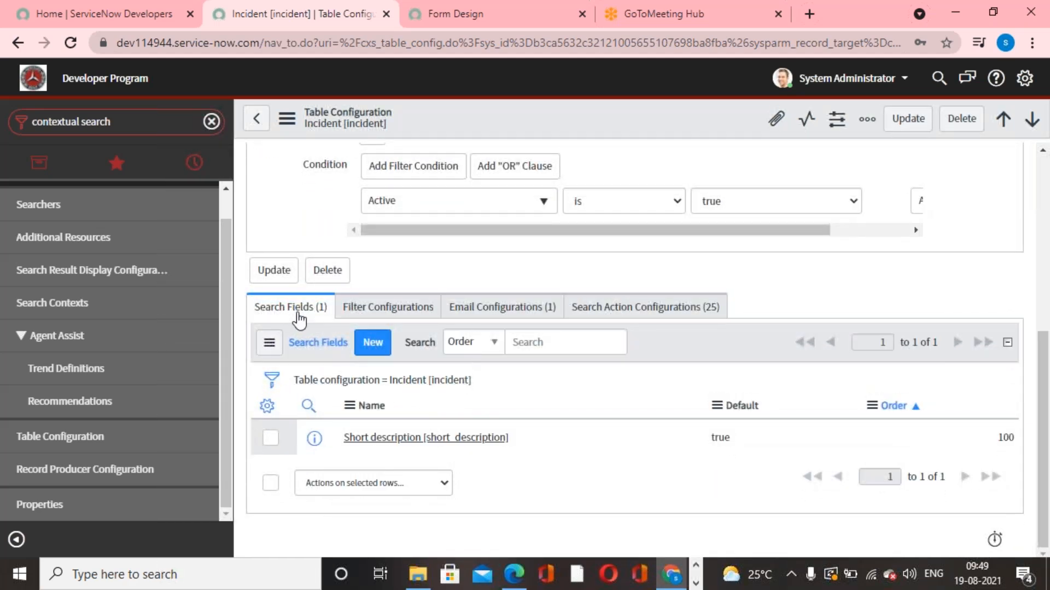
scroll(437, 481, up, 6)
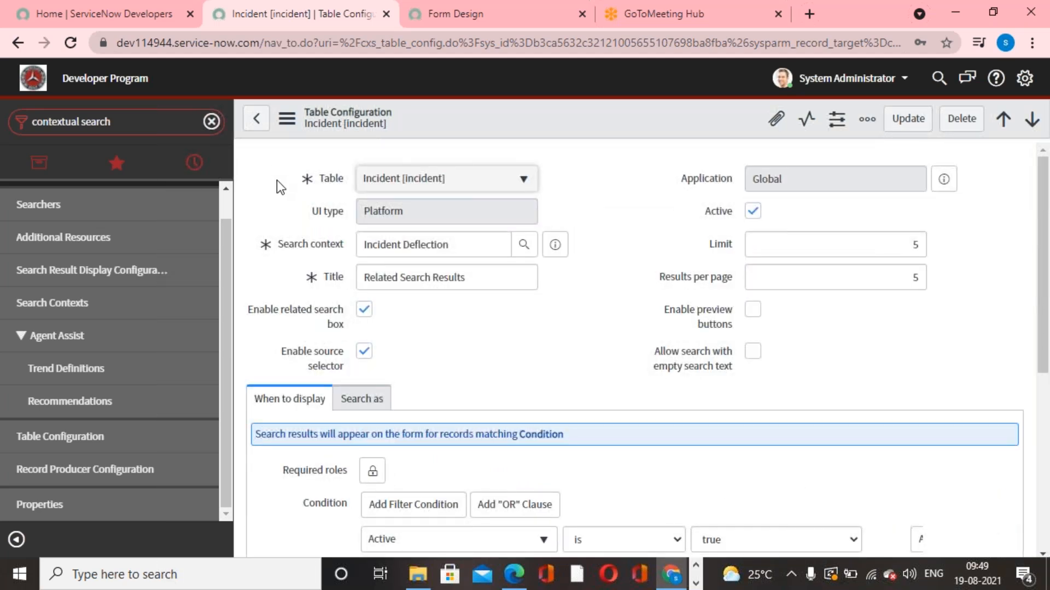
scroll(593, 344, down, 6)
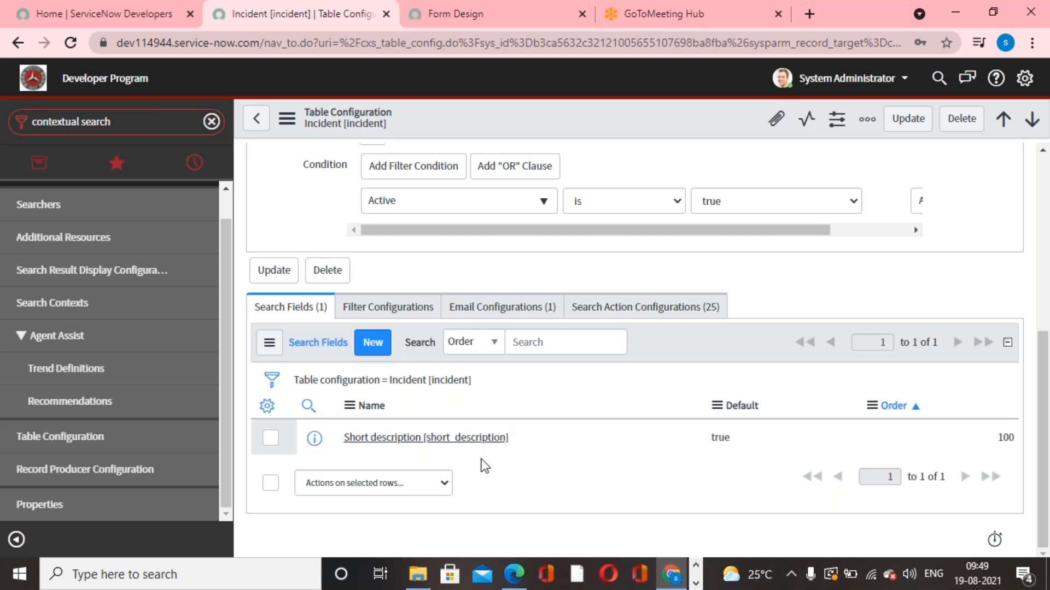
scroll(484, 466, up, 4)
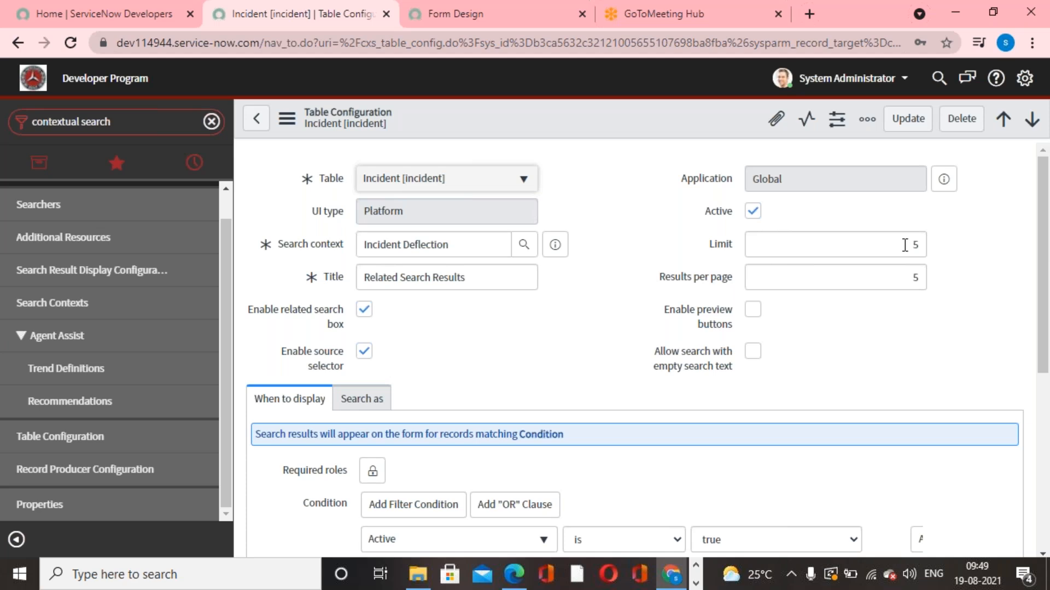
click(907, 118)
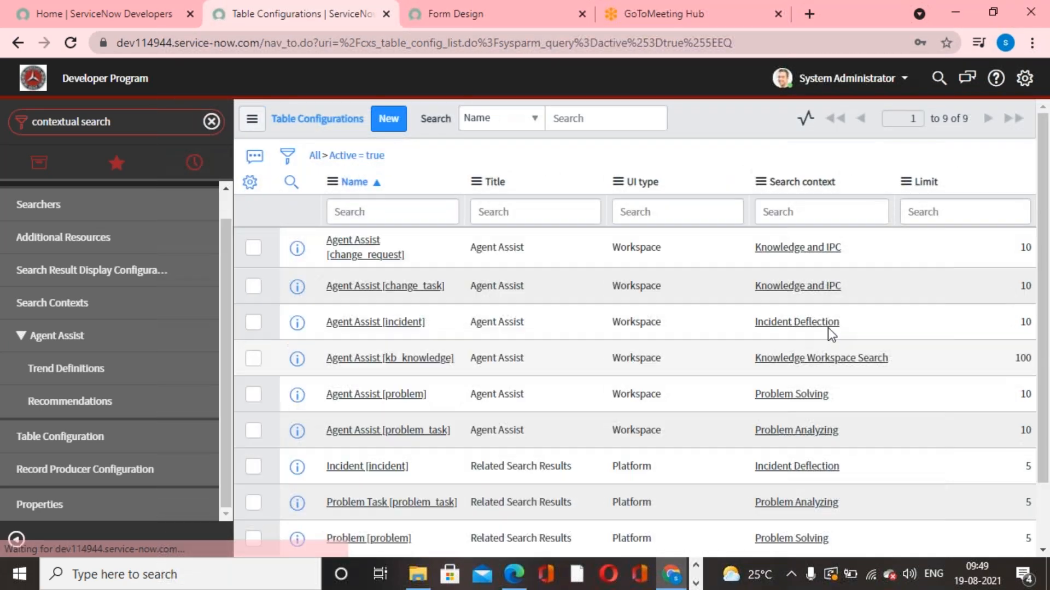
Find the "Incident" modules and open a blank form for creating a new incident
click(164, 122)
text(Incid)
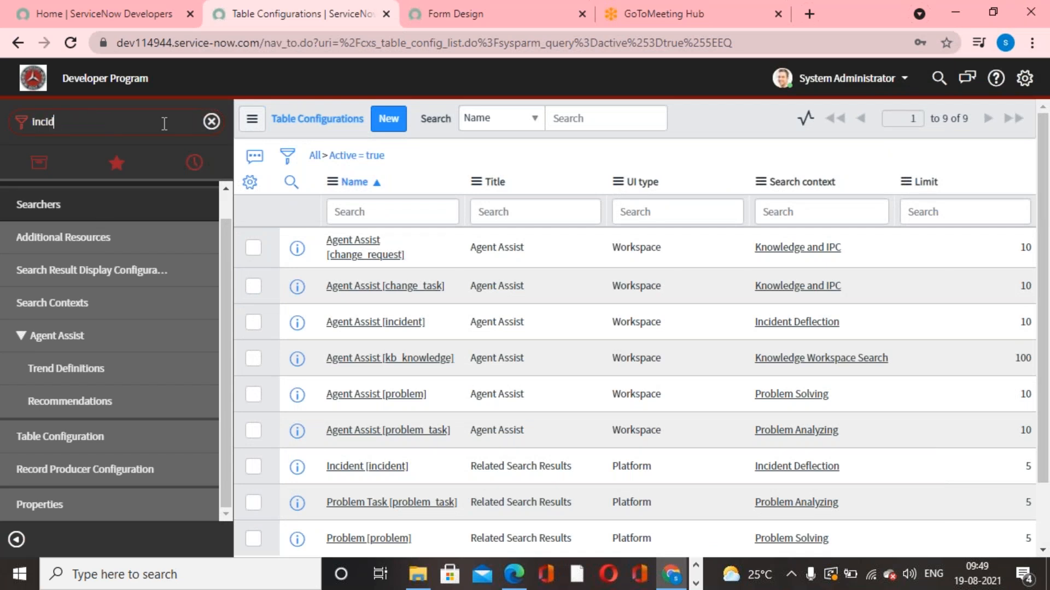
text(ent)
click(33, 367)
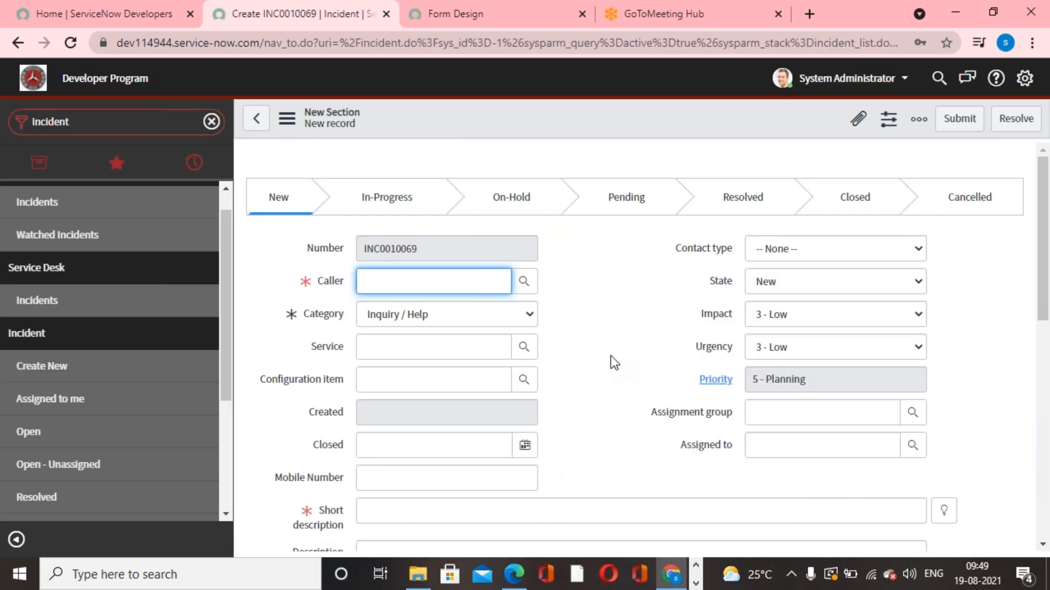
click(618, 361)
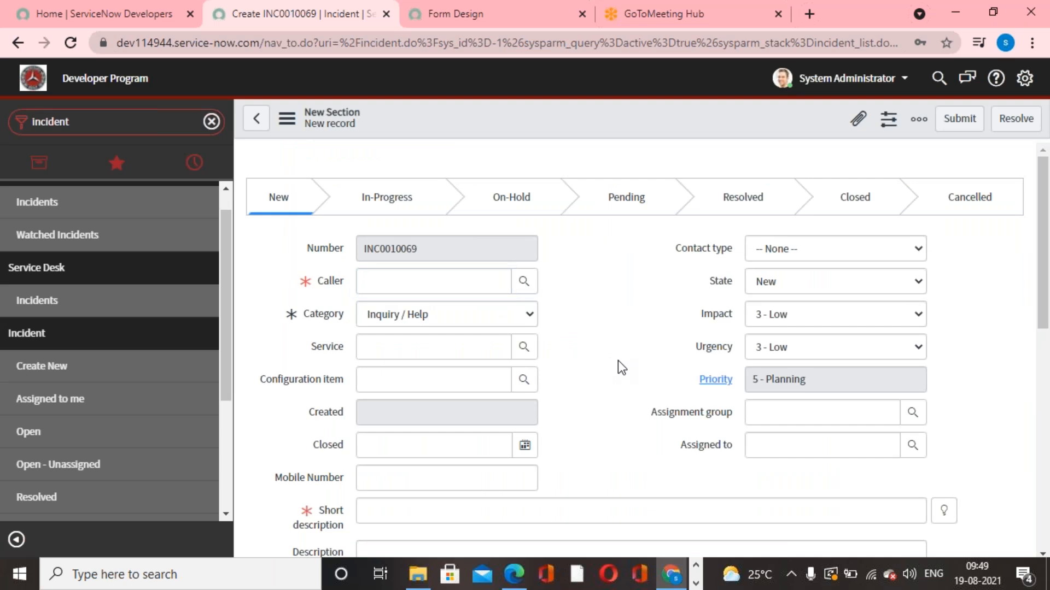
scroll(618, 359, down, 4)
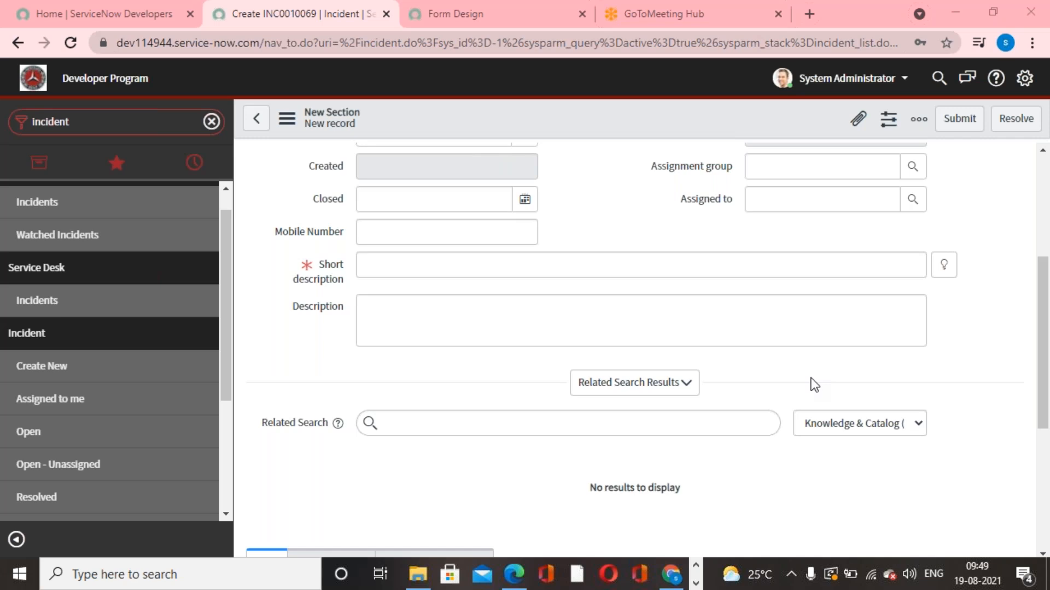
scroll(989, 492, up, 5)
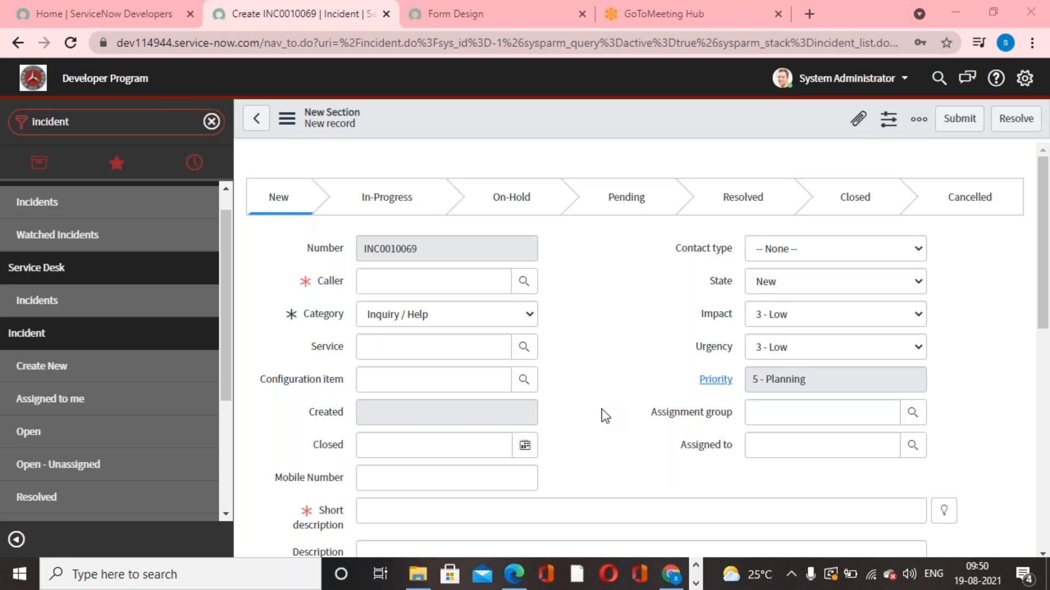
scroll(601, 409, down, 3)
scroll(601, 409, up, 3)
scroll(602, 410, down, 4)
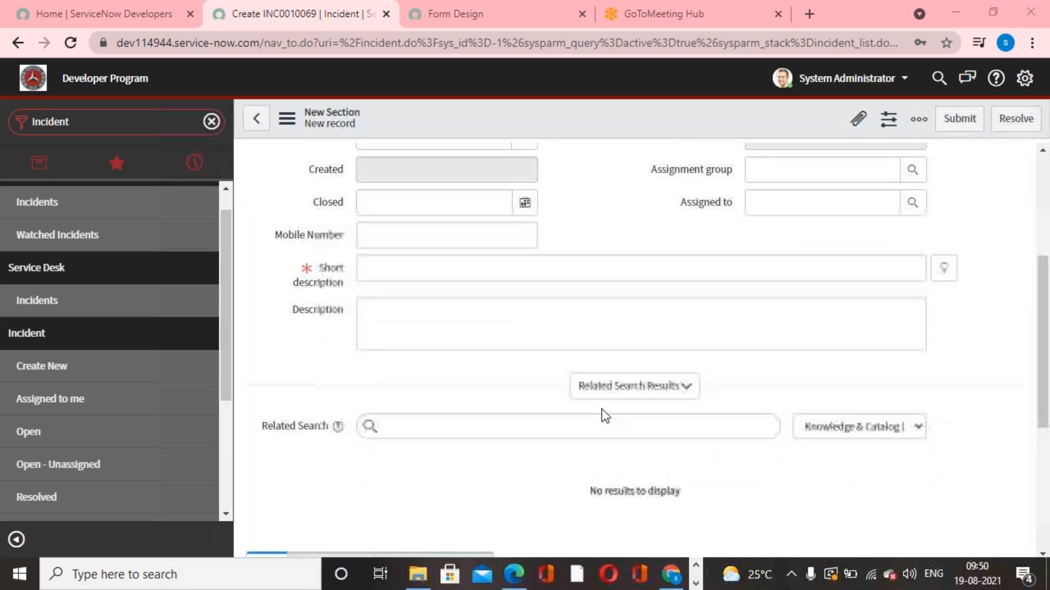
scroll(602, 415, up, 3)
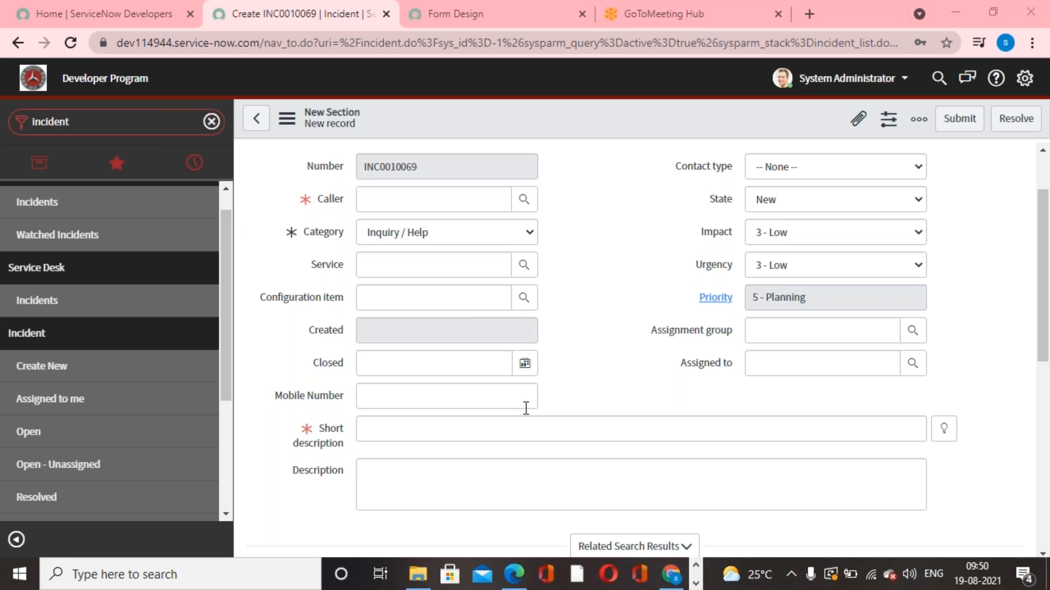
Enter "Network" as the new incident's short description and review the related search results listed for it
scroll(523, 409, down, 2)
click(505, 349)
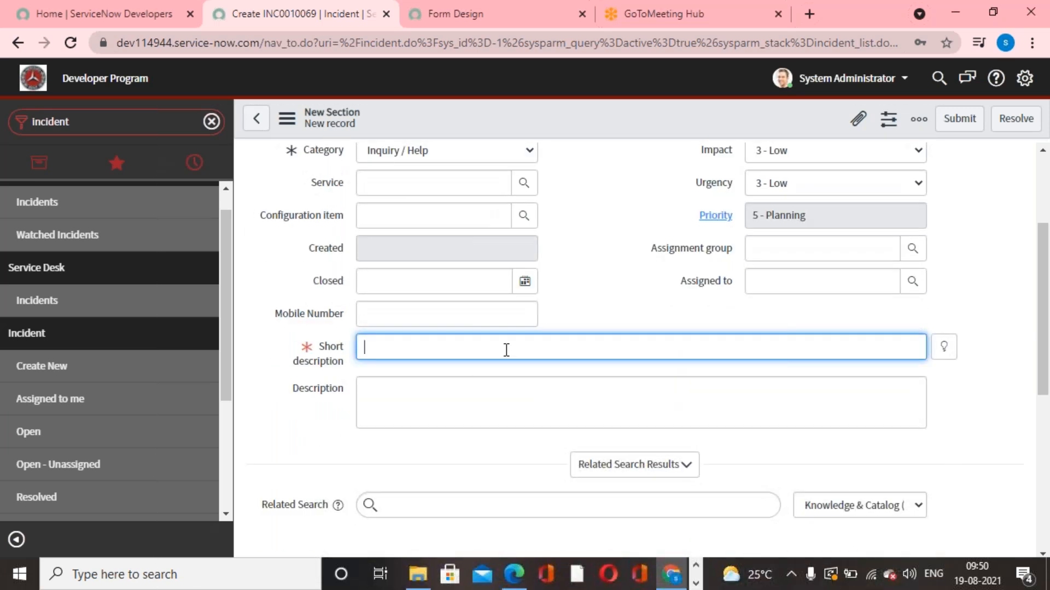
text(netw)
key(BackSpace)
key(BackSpace)
key(BackSpace)
key(BackSpace)
text(Newt)
text(e)
key(BackSpace)
text(twork)
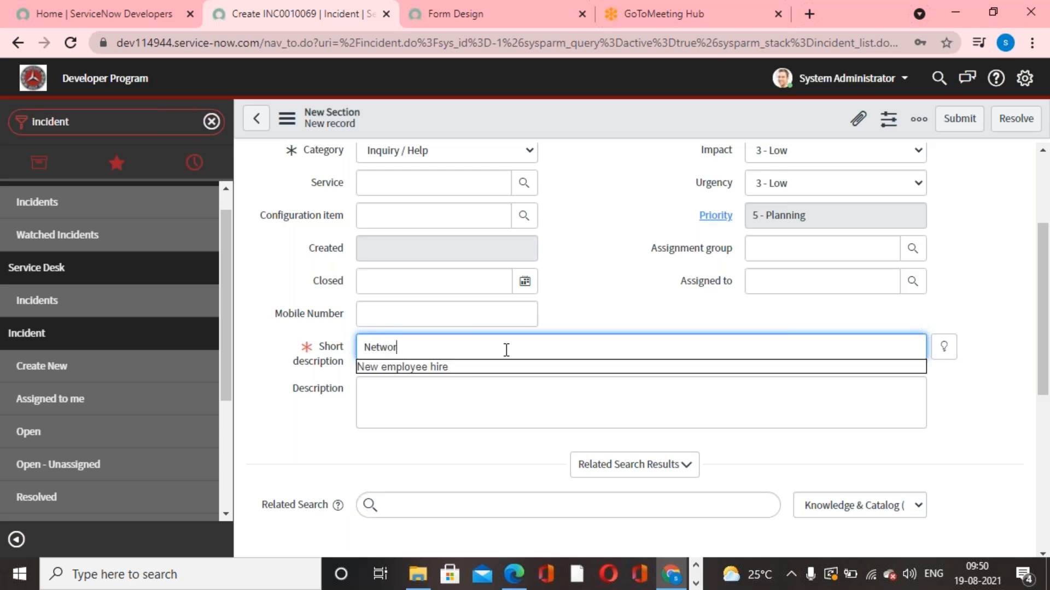
click(627, 263)
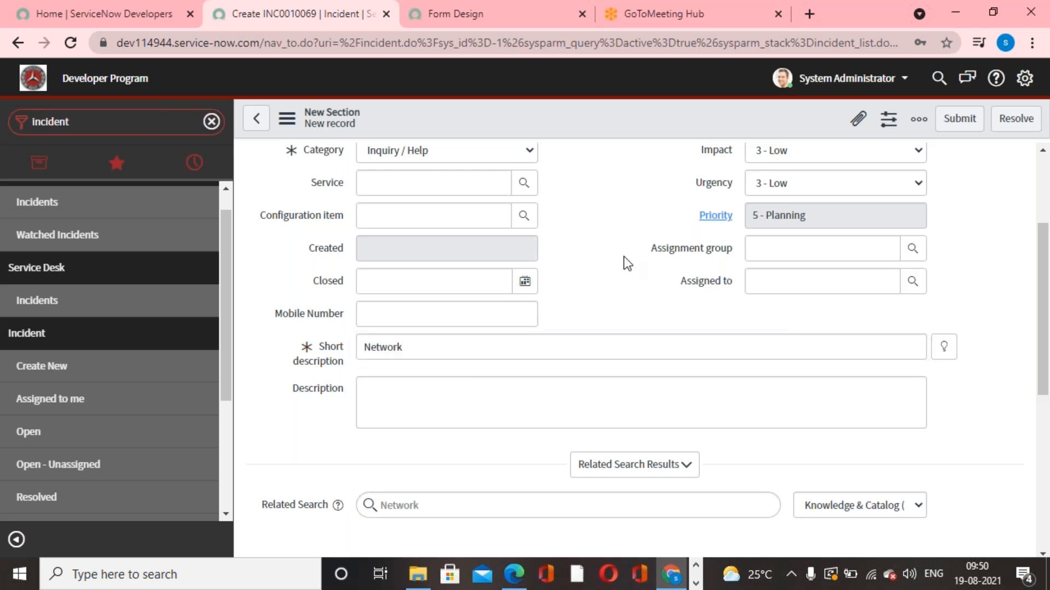
scroll(625, 254, down, 3)
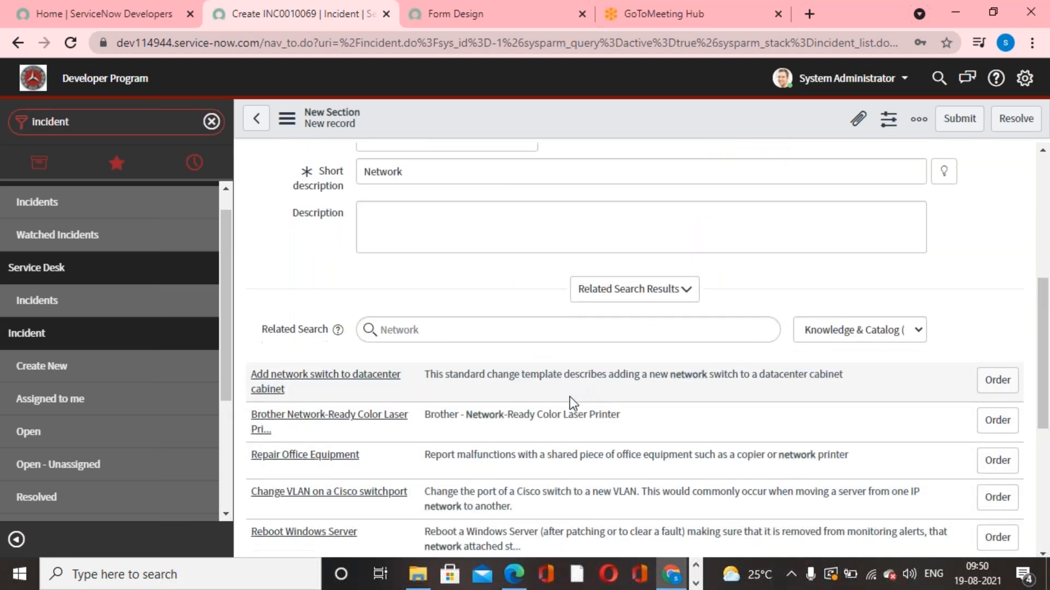
scroll(572, 404, down, 1)
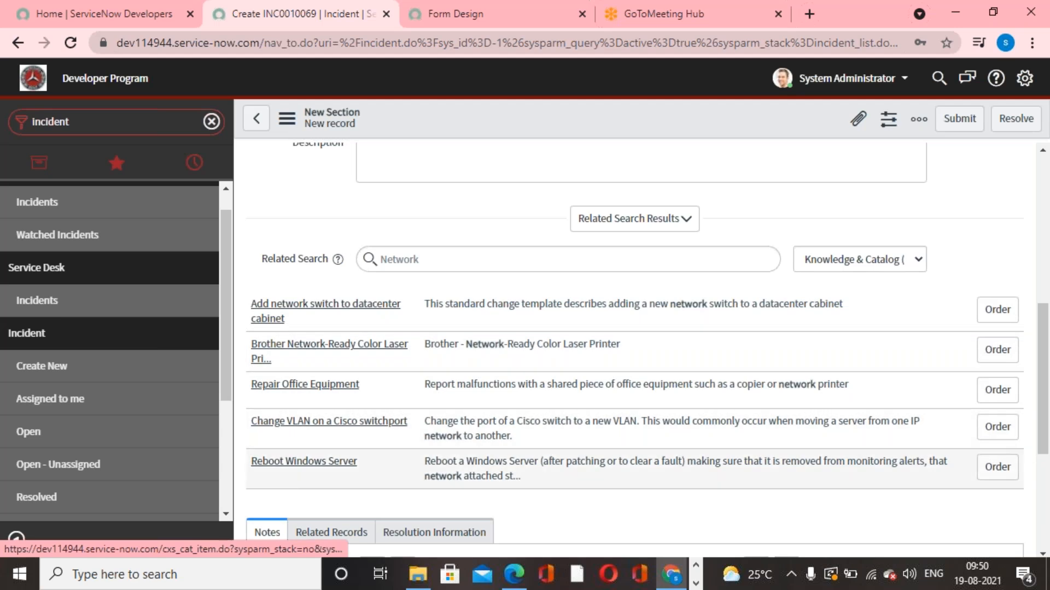
scroll(295, 483, up, 4)
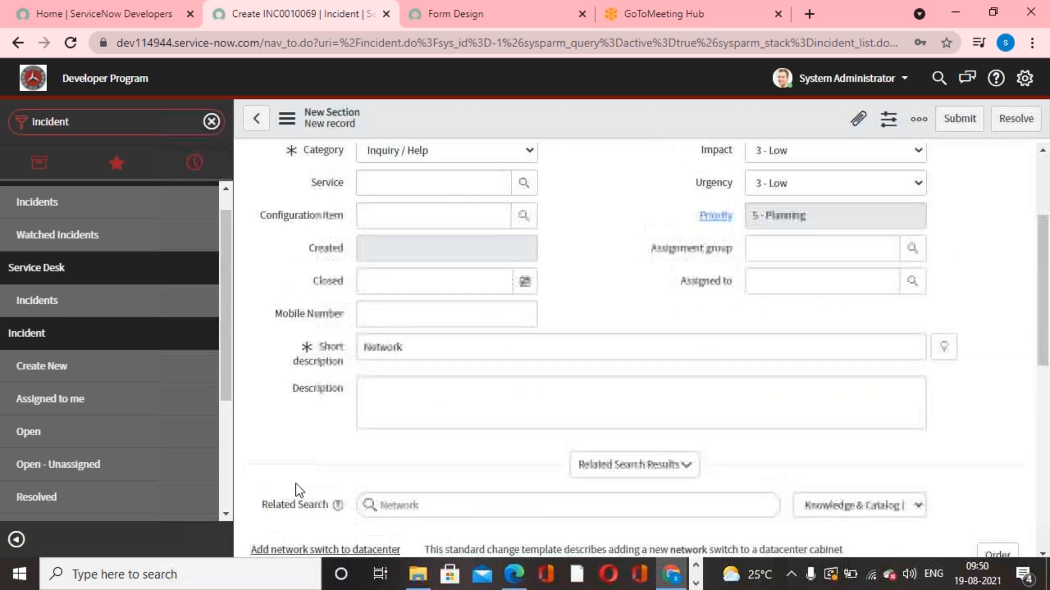
scroll(298, 483, up, 2)
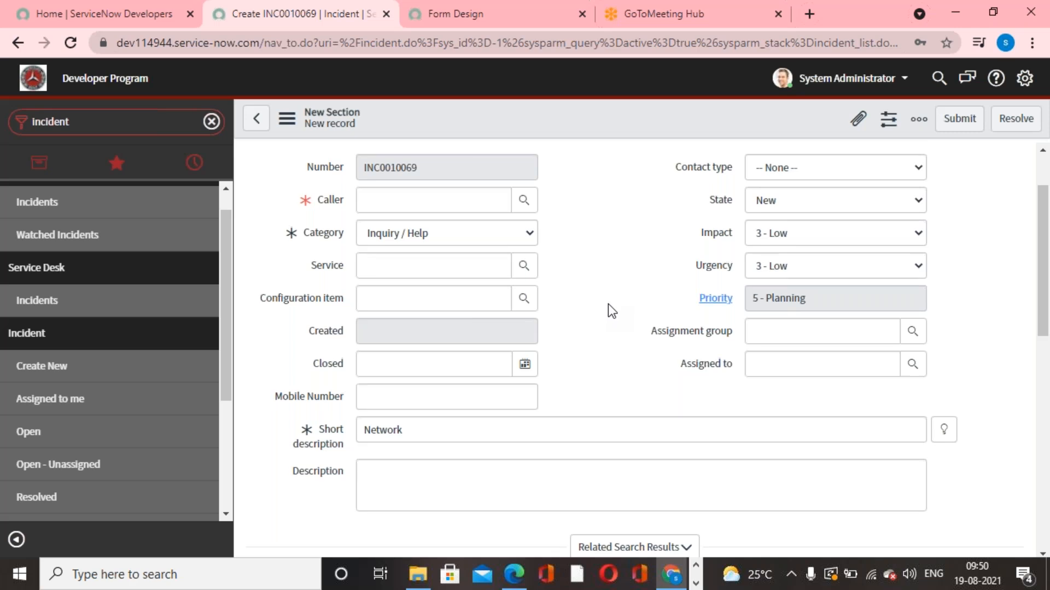
scroll(608, 304, up, 2)
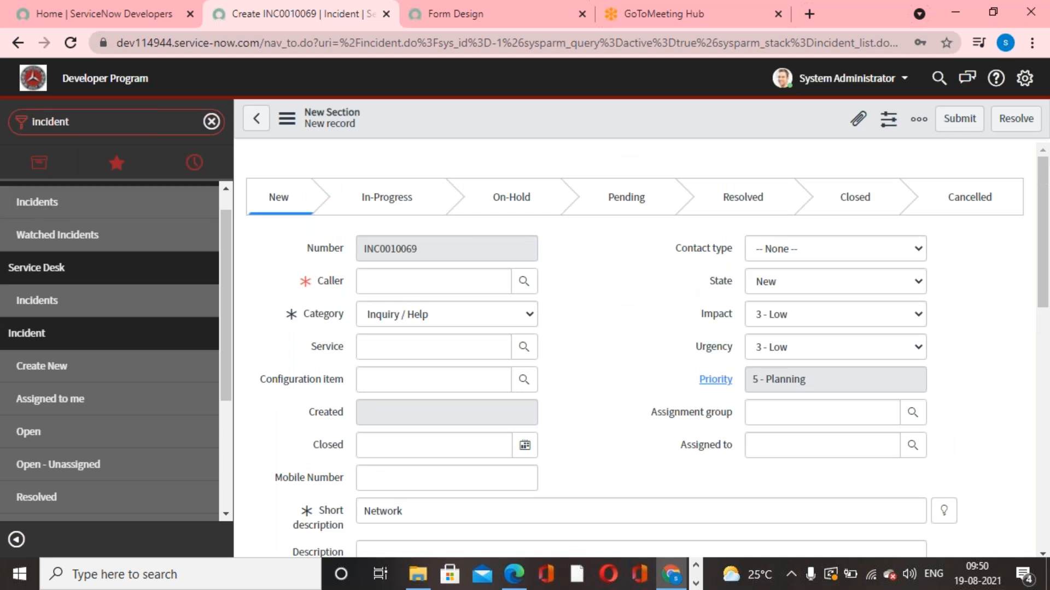
Find the "Incident" modules and open the list of all incidents, discarding the unsaved incident
click(212, 121)
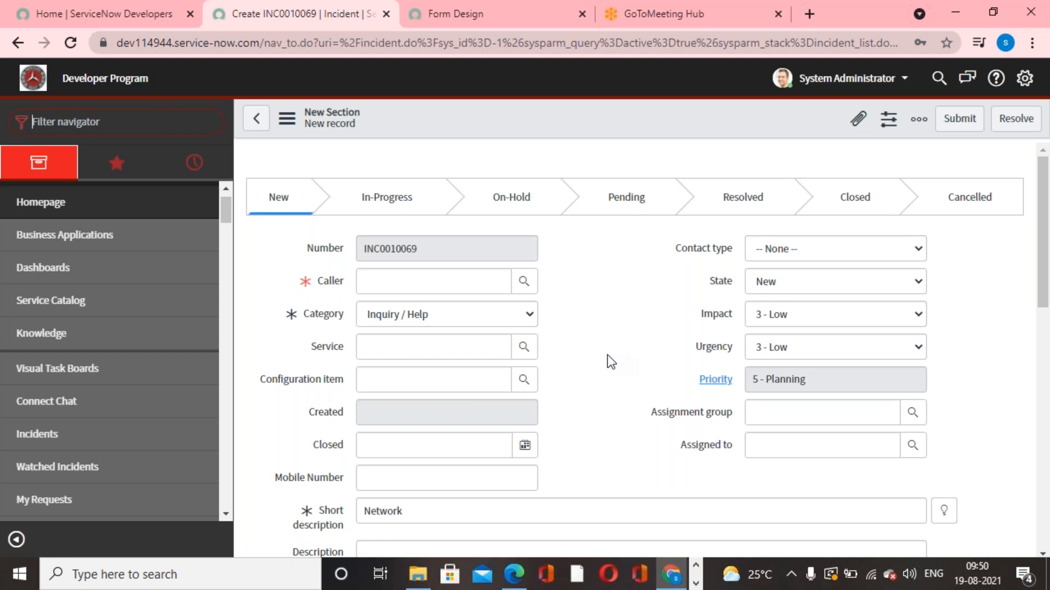
scroll(202, 370, up, 1)
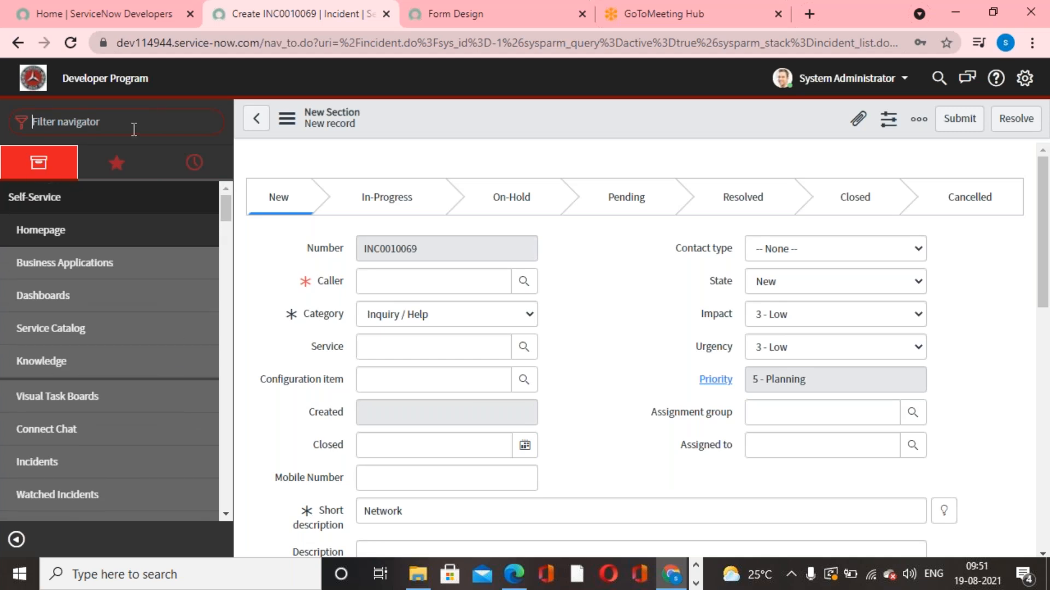
text(Incidnet)
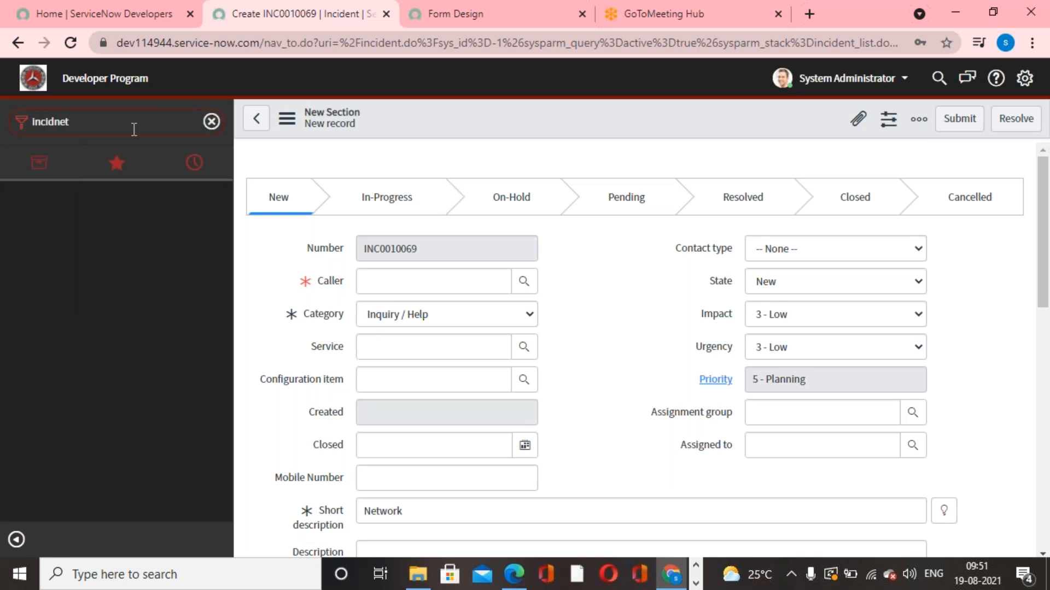
key(BackSpace)
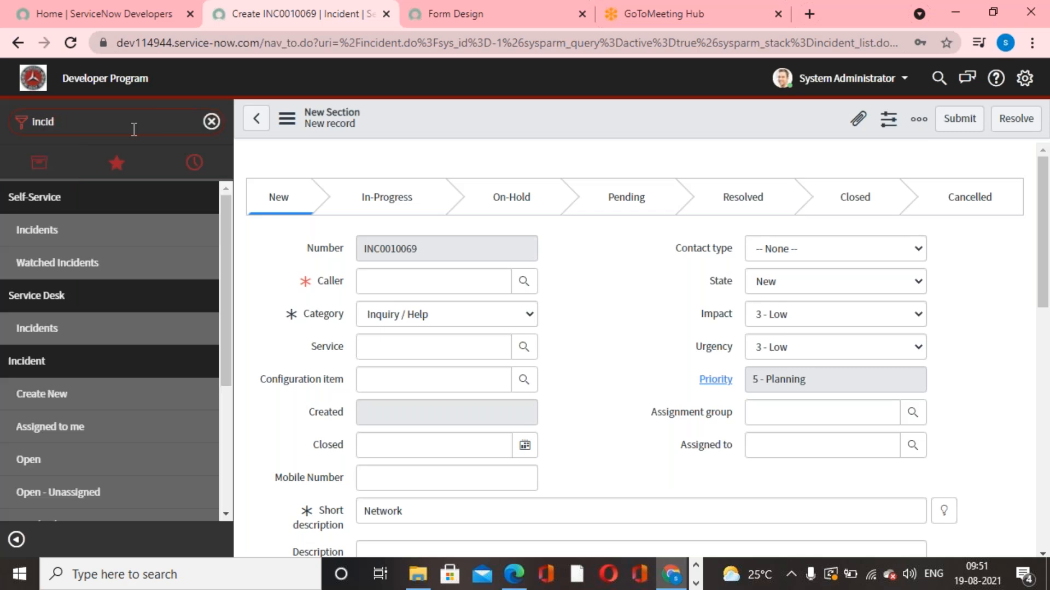
text(ent)
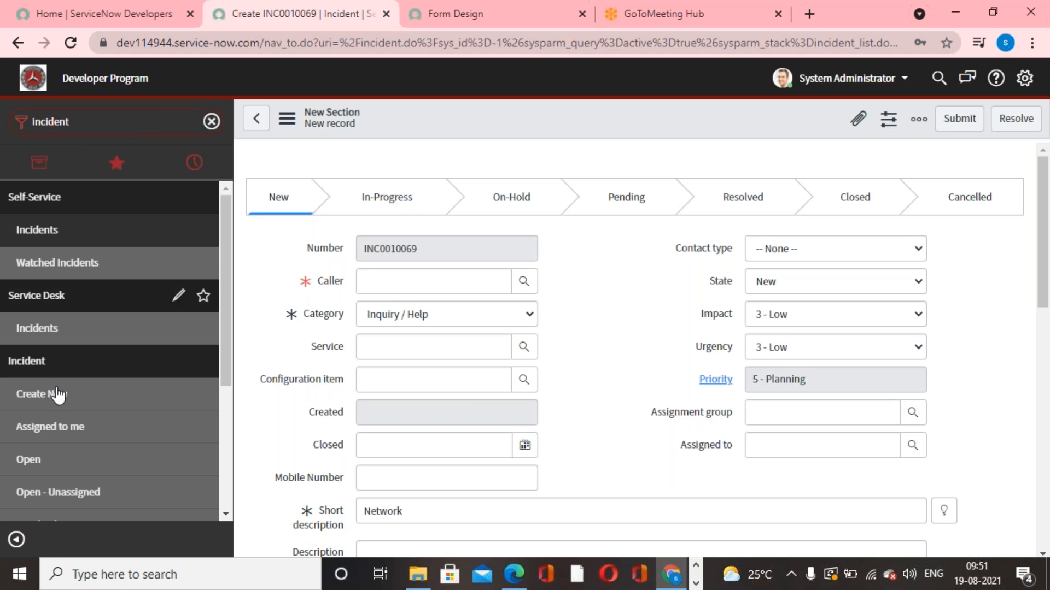
scroll(100, 283, down, 3)
click(38, 397)
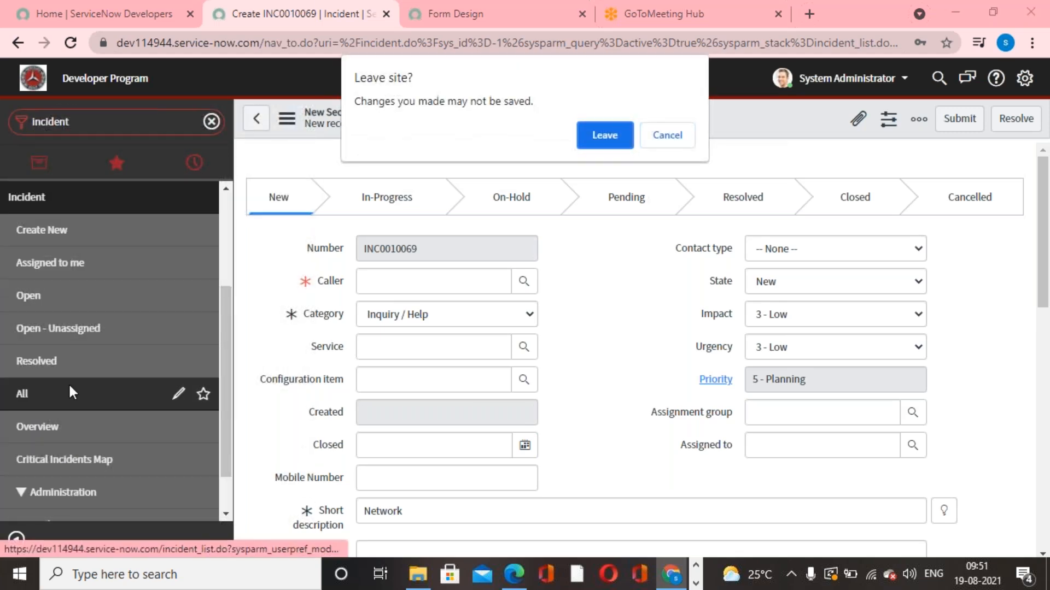
click(607, 140)
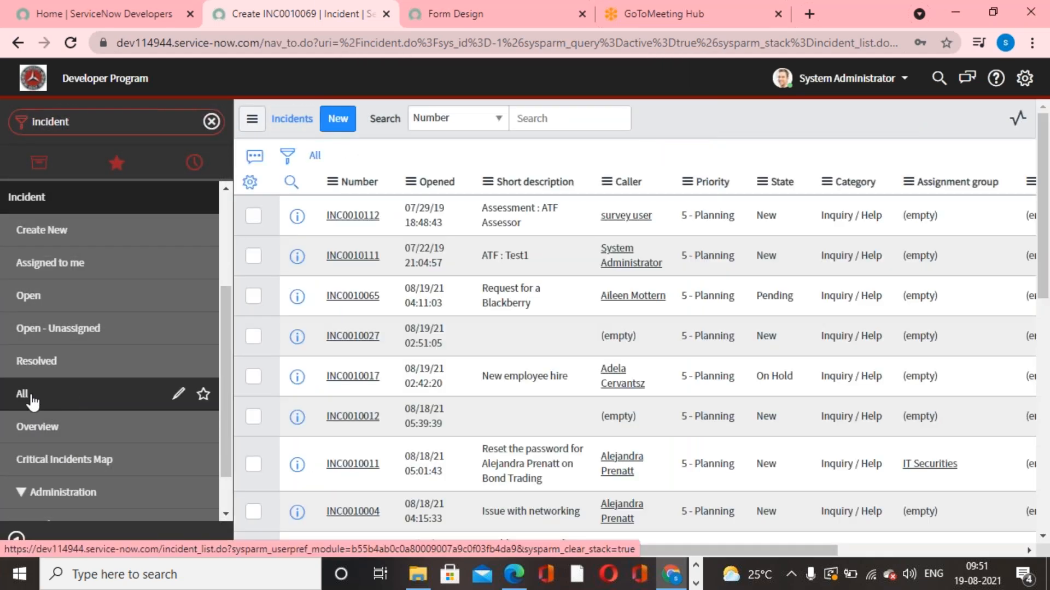
Open incident INC0010017 and examine its process flow, comment fields and the activity entries in the Notes section
scroll(584, 444, down, 1)
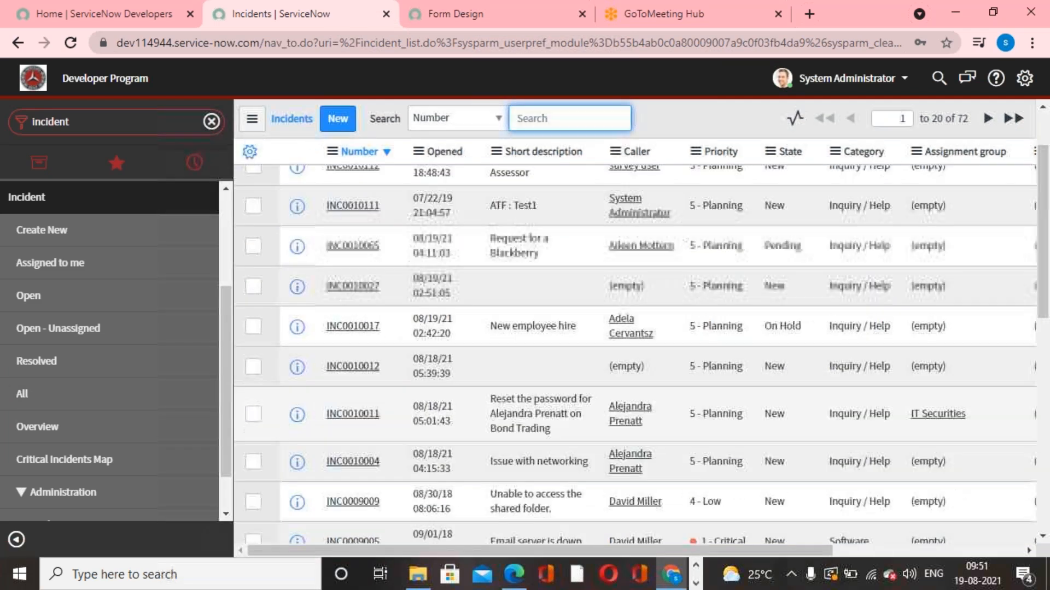
click(353, 328)
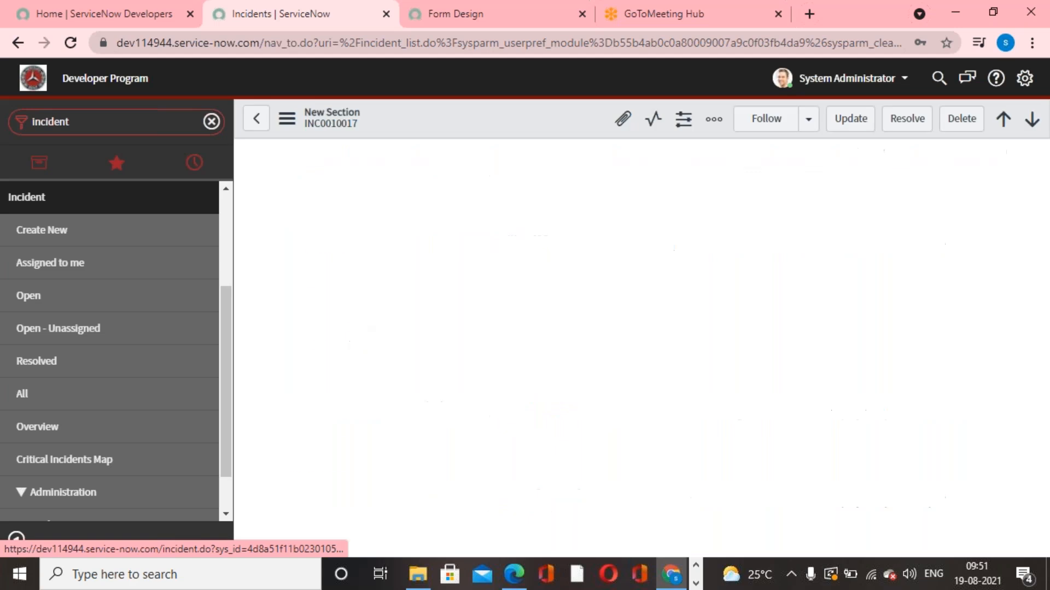
scroll(612, 304, down, 3)
scroll(613, 304, down, 10)
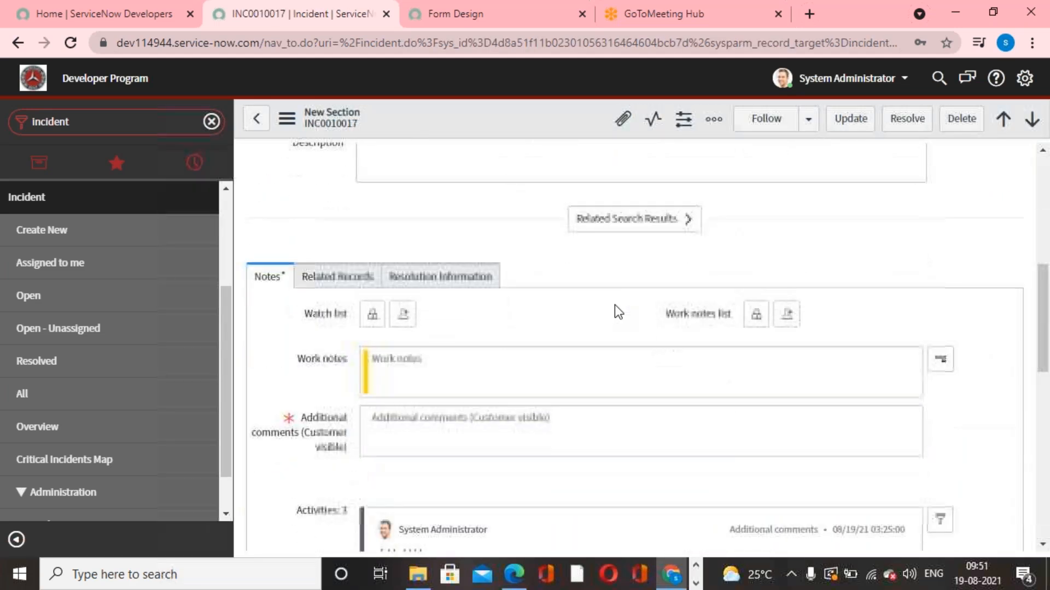
scroll(606, 339, up, 4)
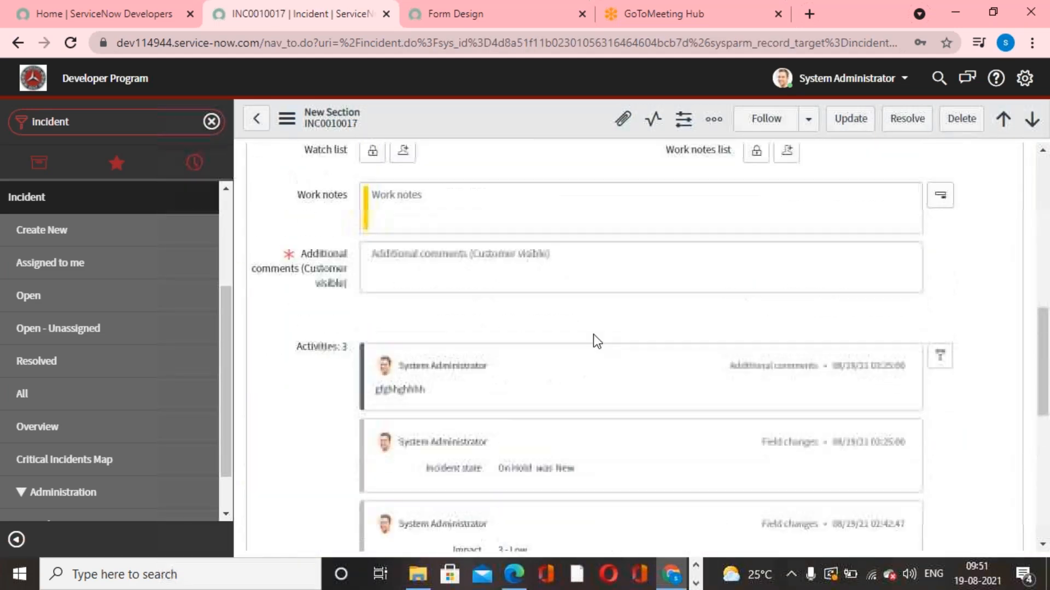
scroll(487, 353, down, 1)
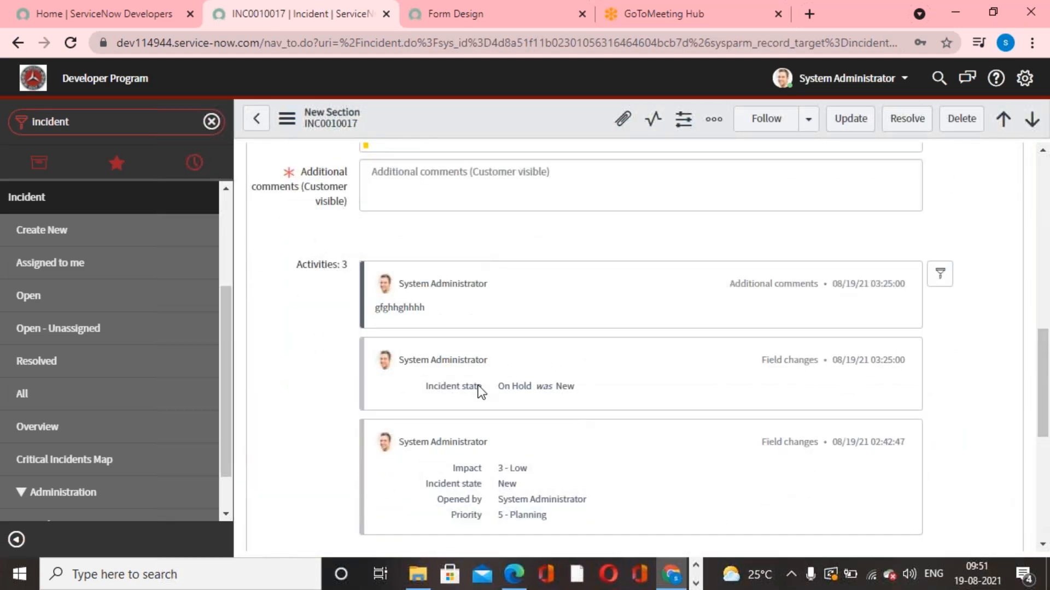
scroll(506, 378, up, 9)
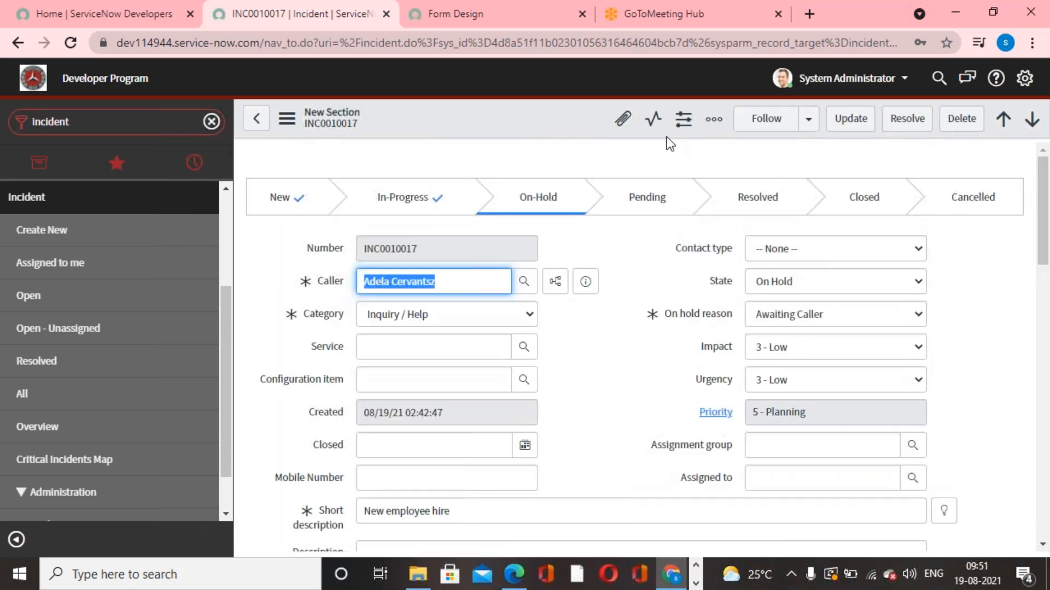
scroll(565, 421, down, 1)
scroll(566, 421, down, 9)
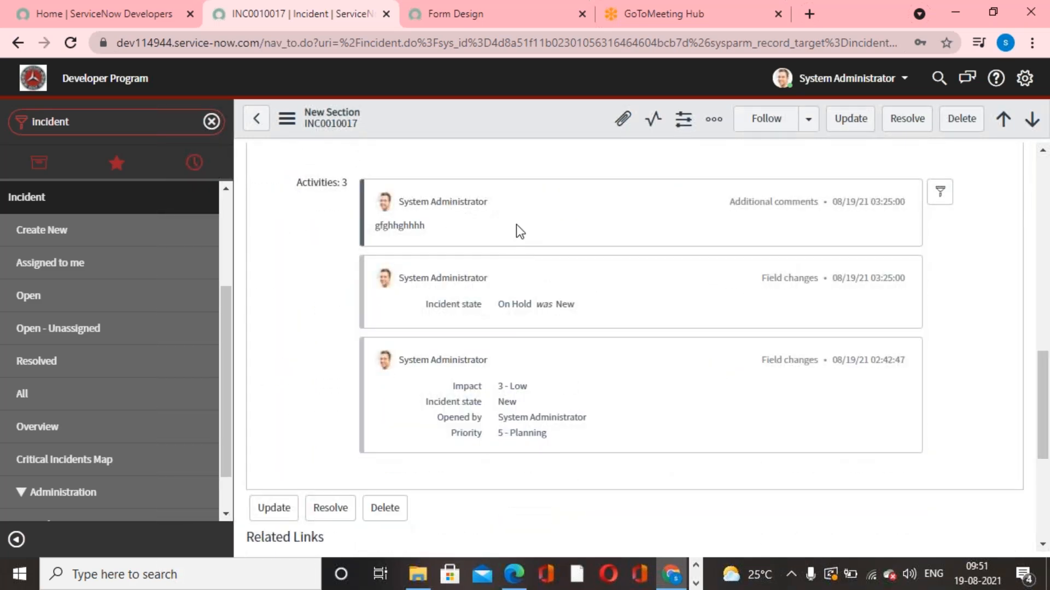
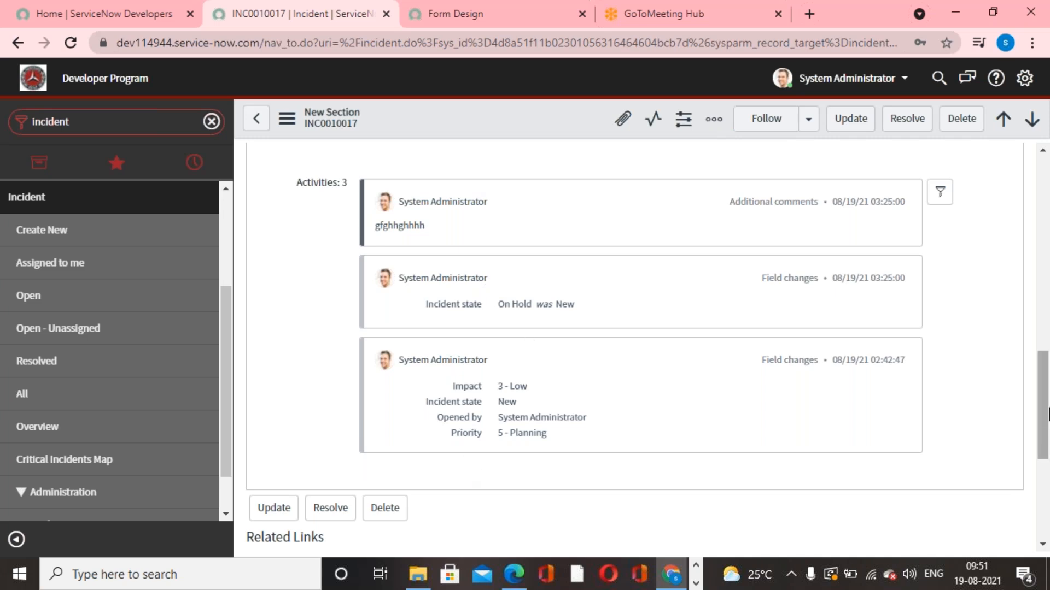
scroll(1047, 432, up, 10)
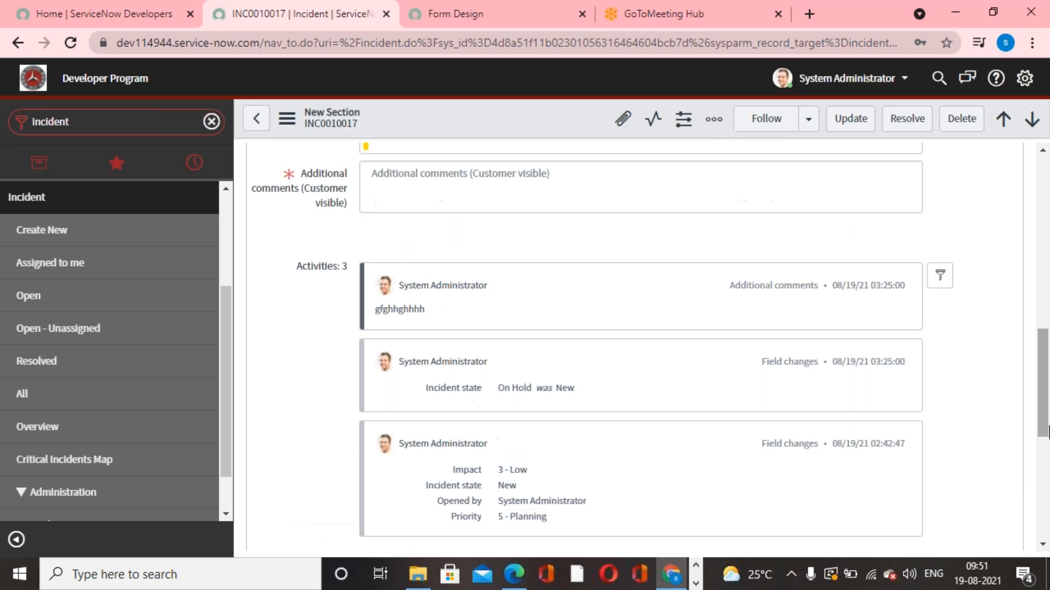
scroll(732, 309, down, 7)
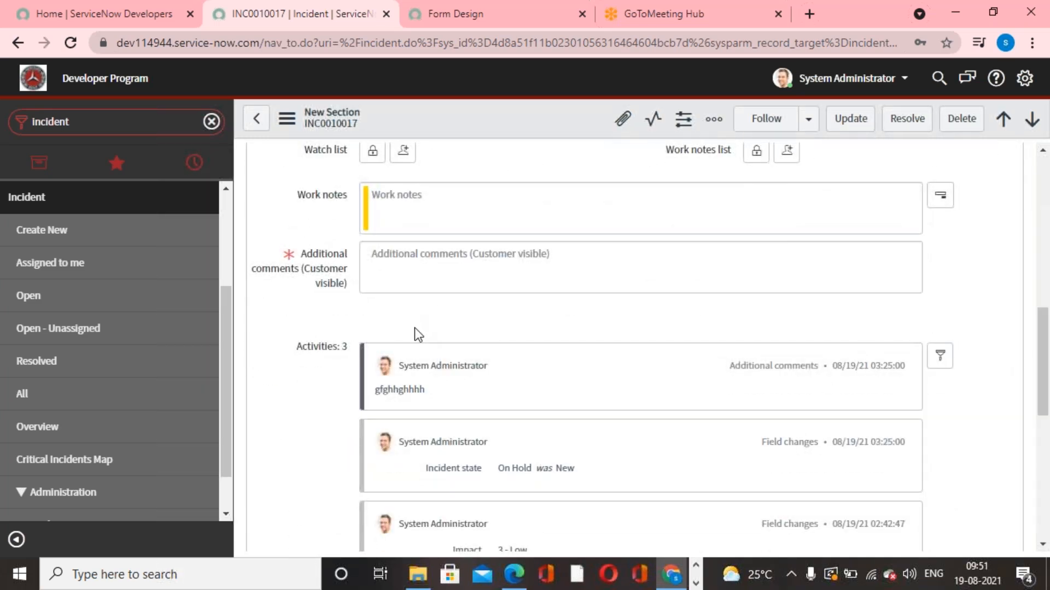
scroll(824, 382, up, 10)
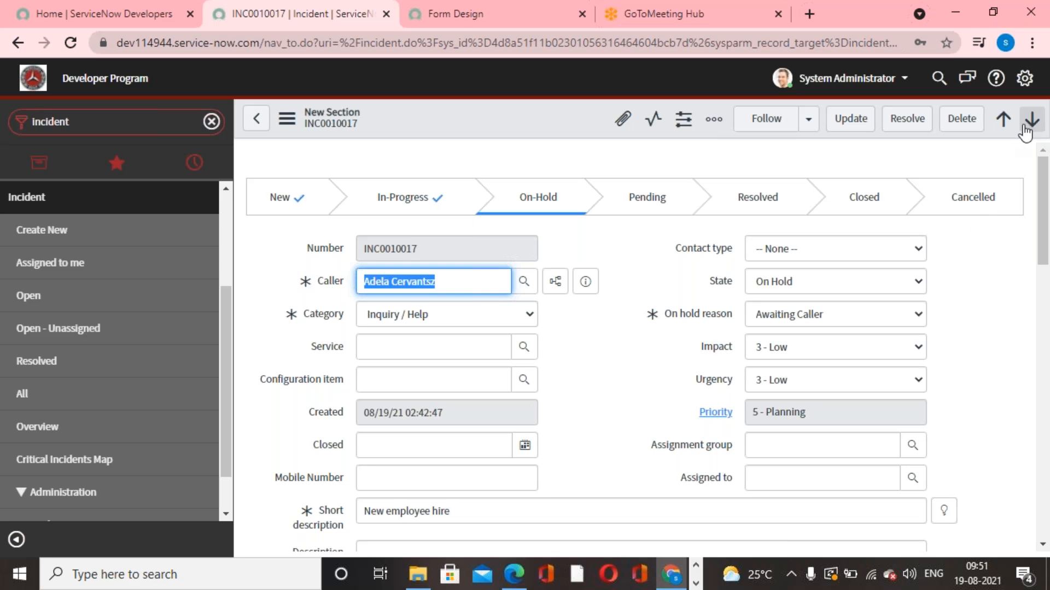
Go to the next record, INC0010012, and examine the activity entries in its Notes section
click(1025, 126)
scroll(569, 394, down, 10)
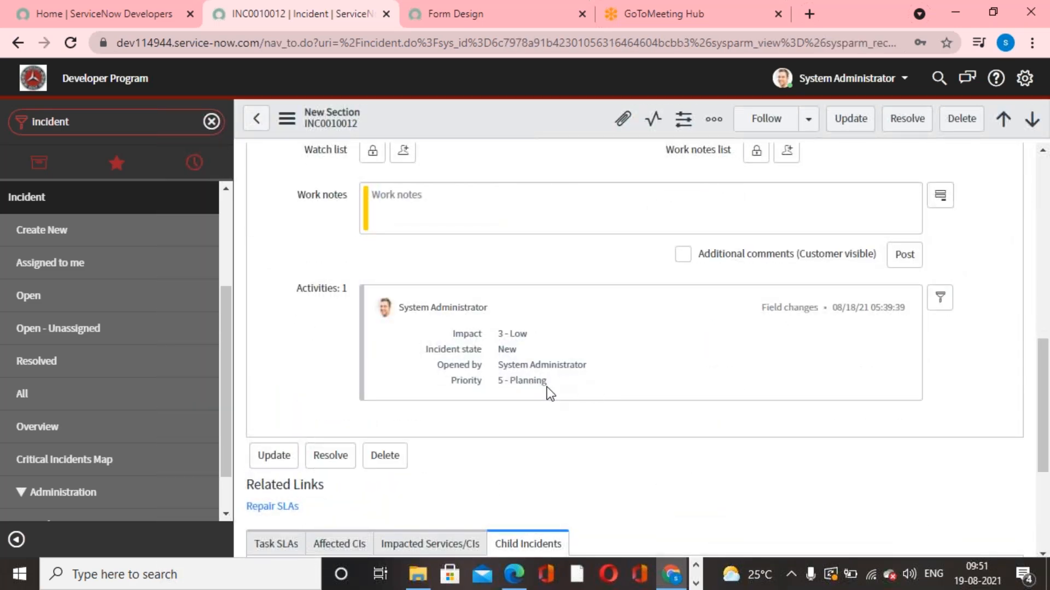
scroll(553, 420, up, 7)
scroll(557, 423, down, 4)
scroll(557, 423, down, 1)
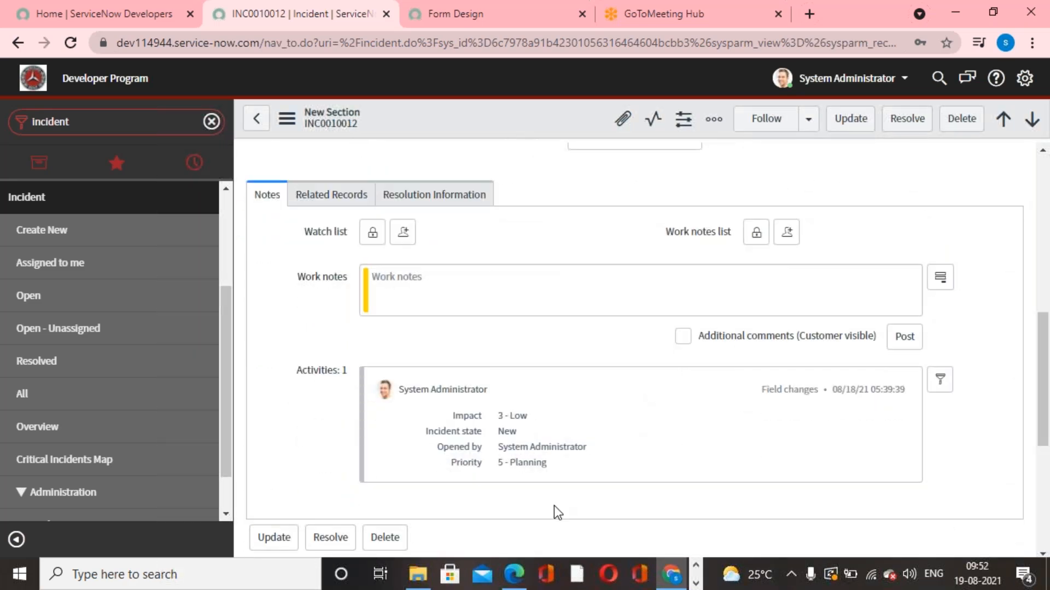
scroll(554, 507, up, 6)
In the Incident form design, remove the Activities (filtered) formatter from below Work notes and save the layout
click(466, 26)
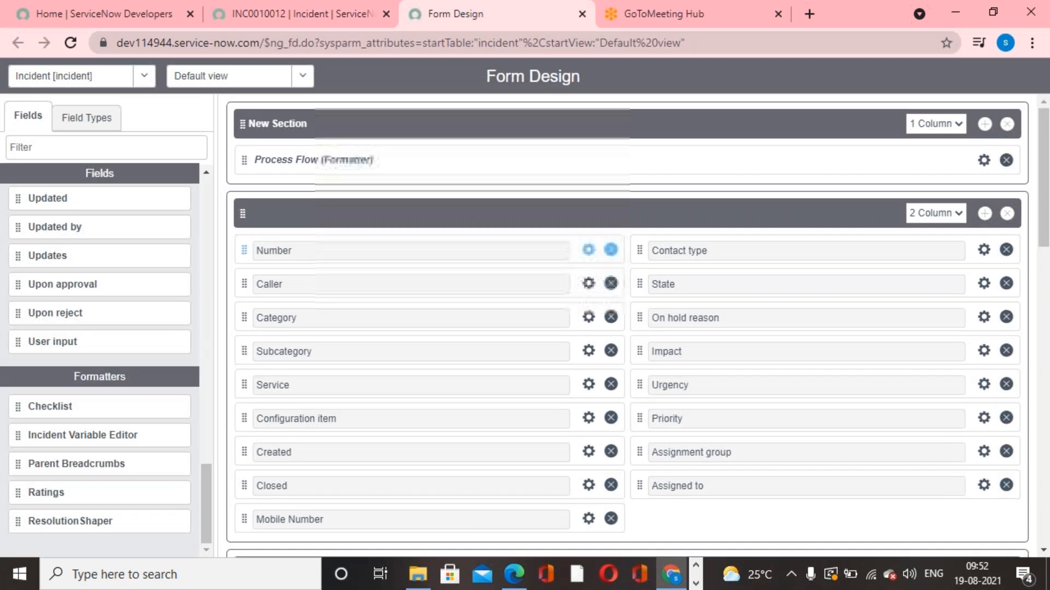
scroll(628, 329, down, 10)
scroll(408, 248, down, 1)
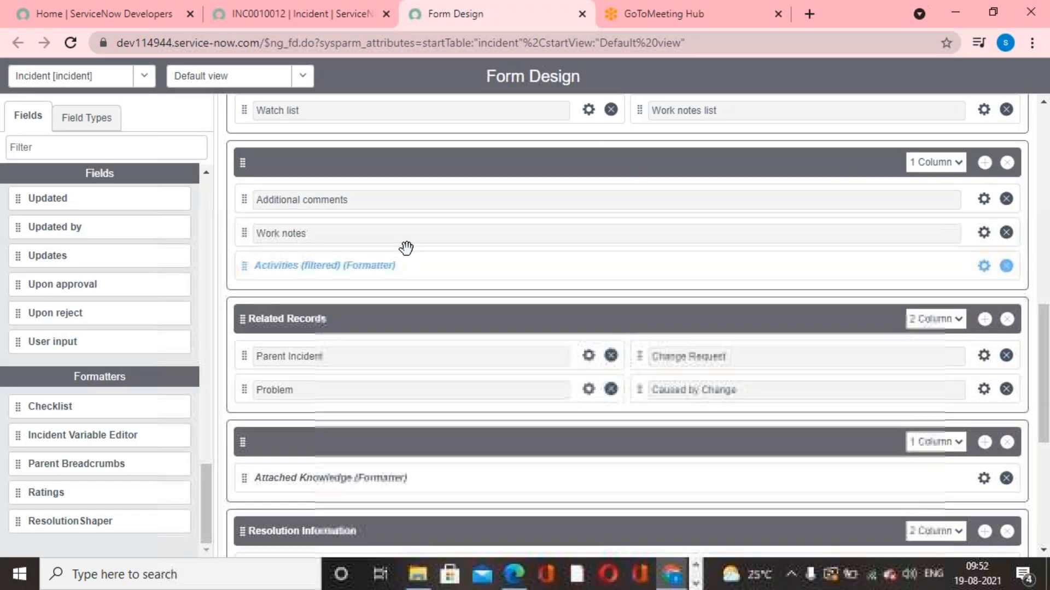
click(1006, 267)
click(996, 79)
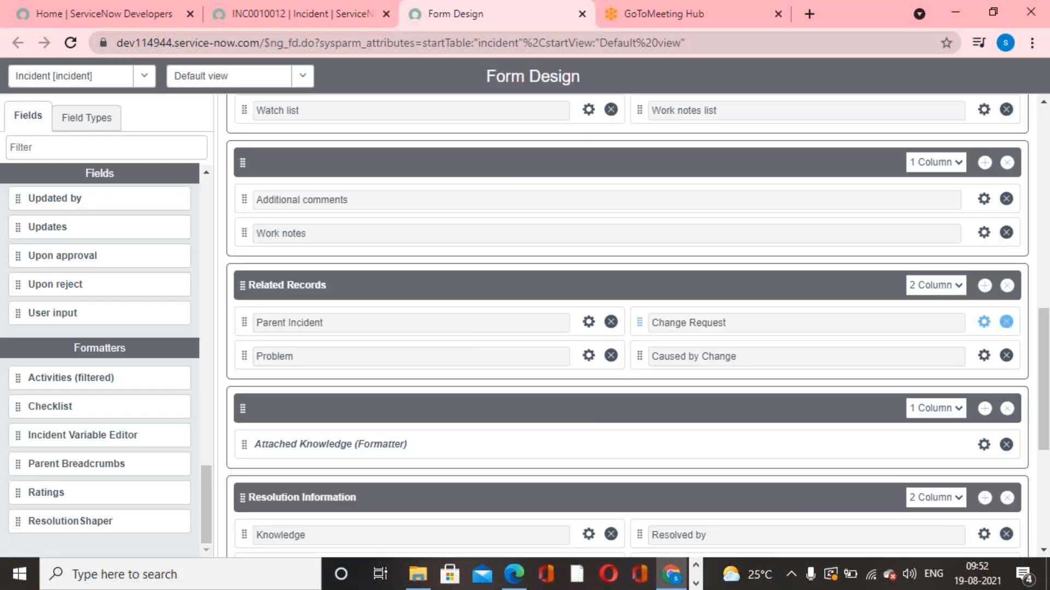
Reload the INC0010012 incident form and check its Notes section for the activity stream
click(250, 22)
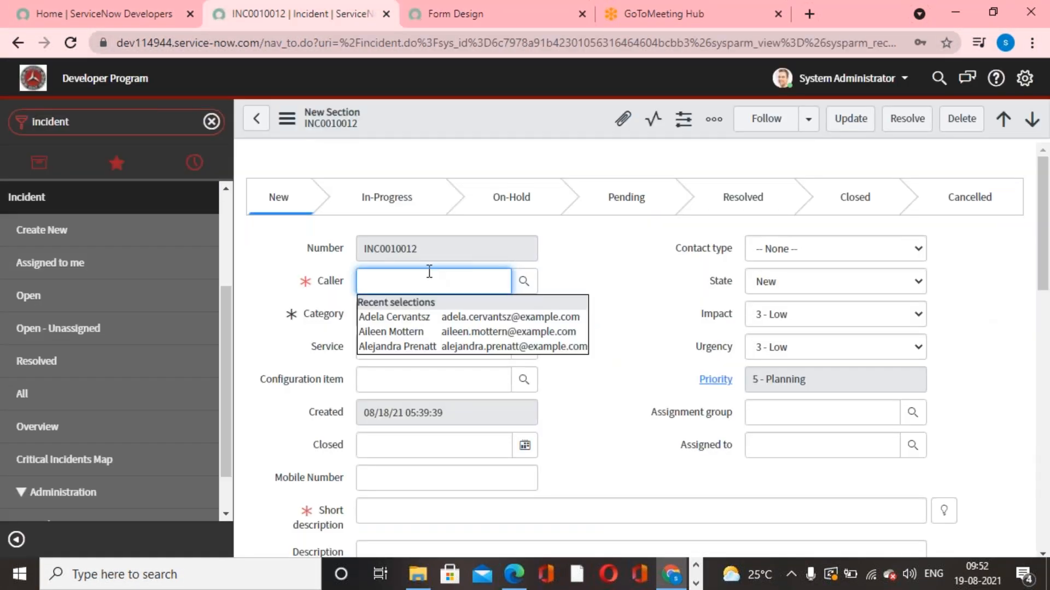
right_click(491, 113)
scroll(560, 505, down, 1)
click(563, 532)
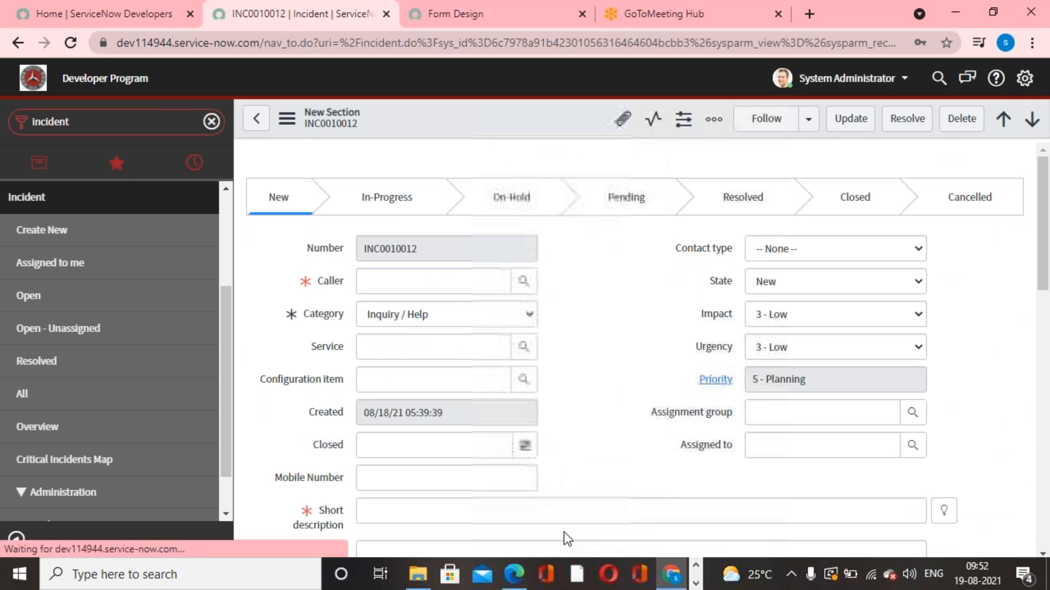
scroll(619, 454, down, 5)
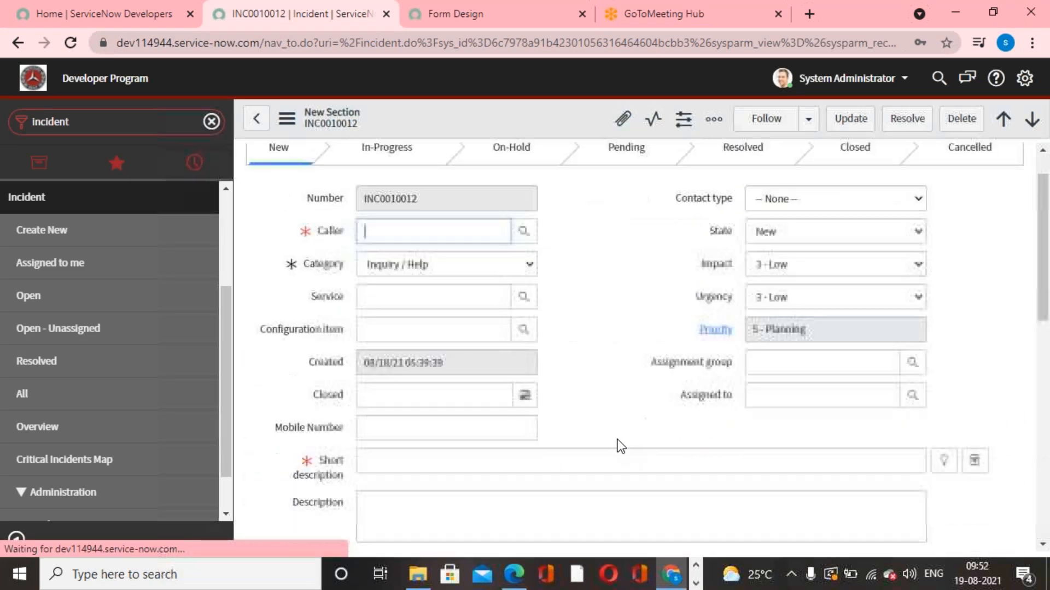
scroll(620, 446, down, 4)
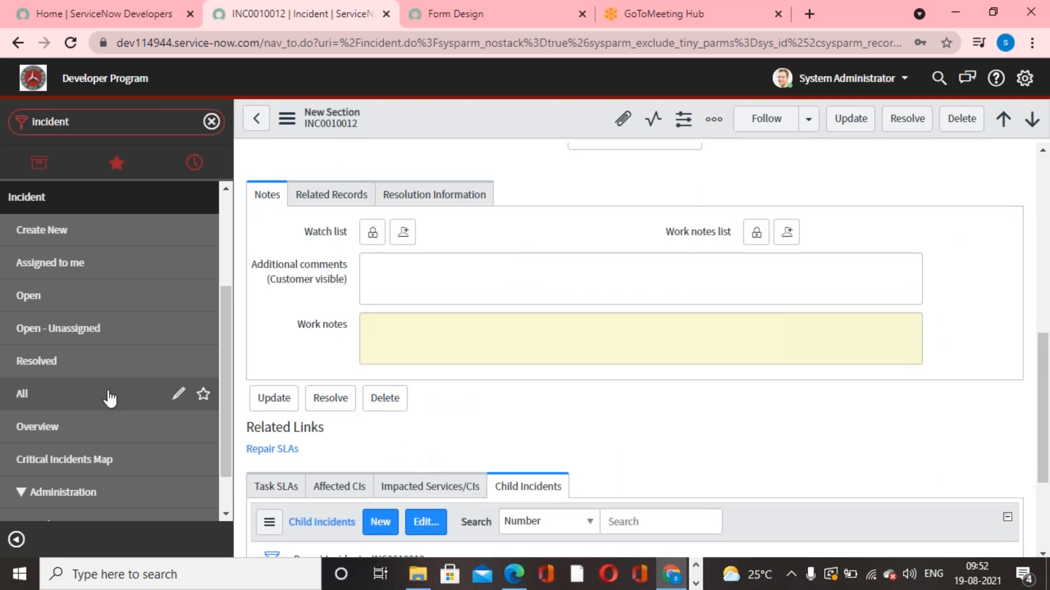
Open incident INC0009002 from the list of all incidents and check its Notes section for activities
click(58, 395)
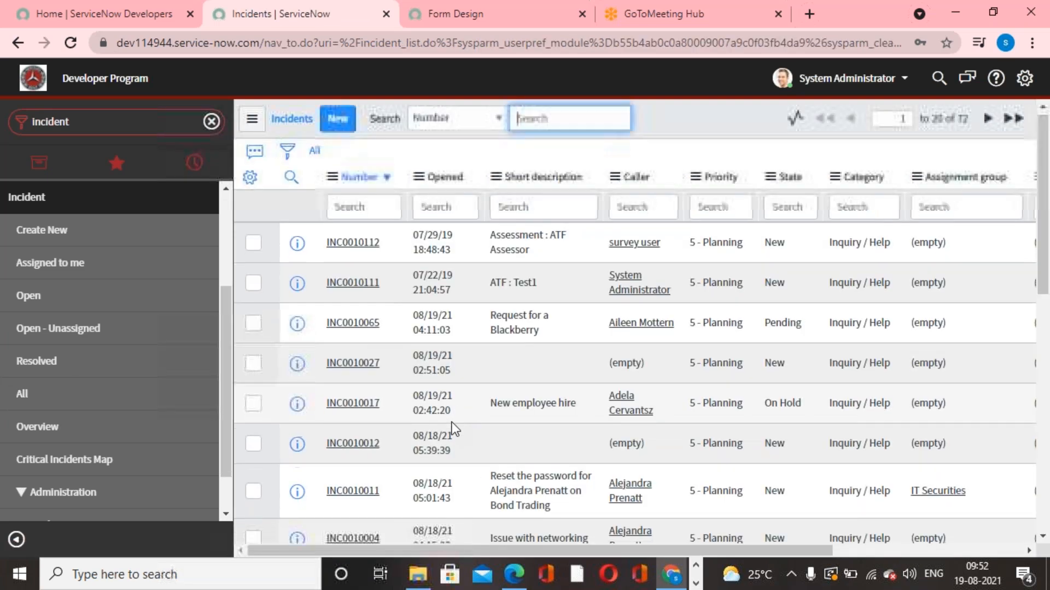
scroll(394, 297, down, 2)
click(352, 263)
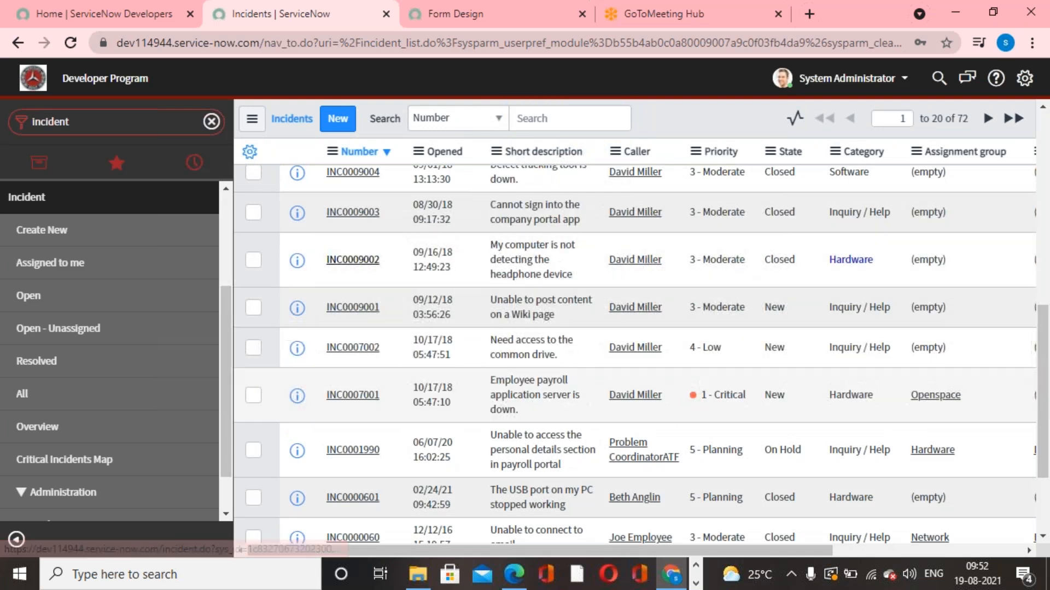
scroll(563, 416, down, 10)
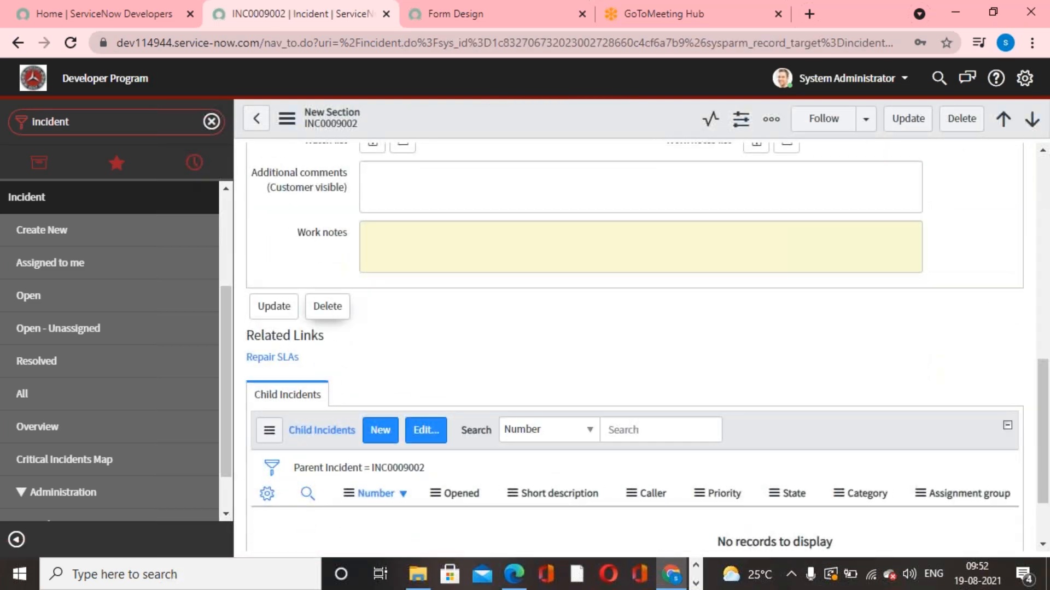
scroll(543, 399, up, 3)
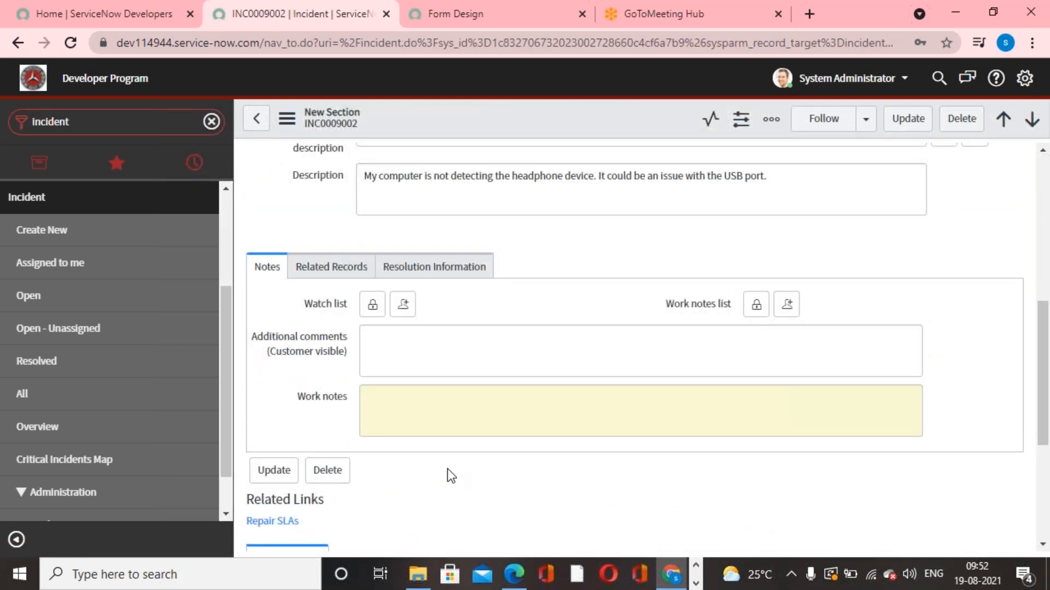
Add the Activities (filtered) formatter below Work notes in the Incident form design, save the layout, and return to incident INC0009002
click(491, 21)
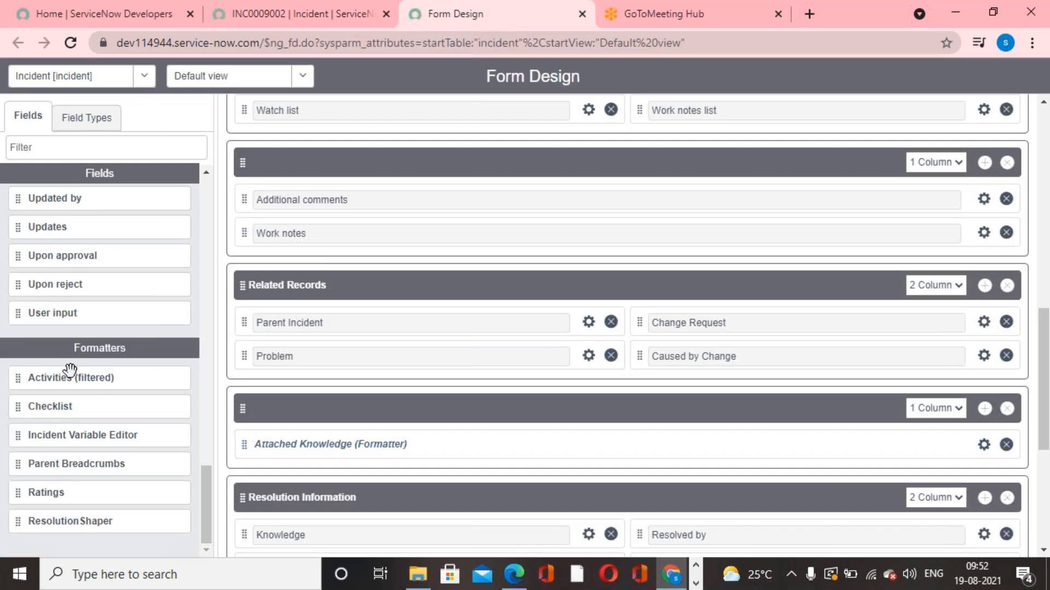
drag(13, 379, 250, 263)
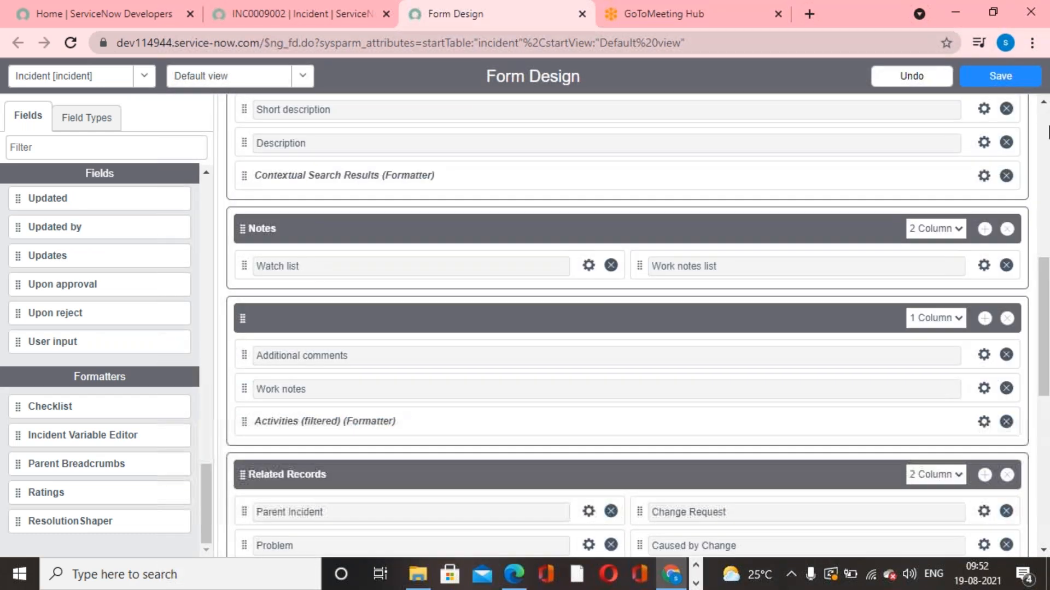
click(1011, 85)
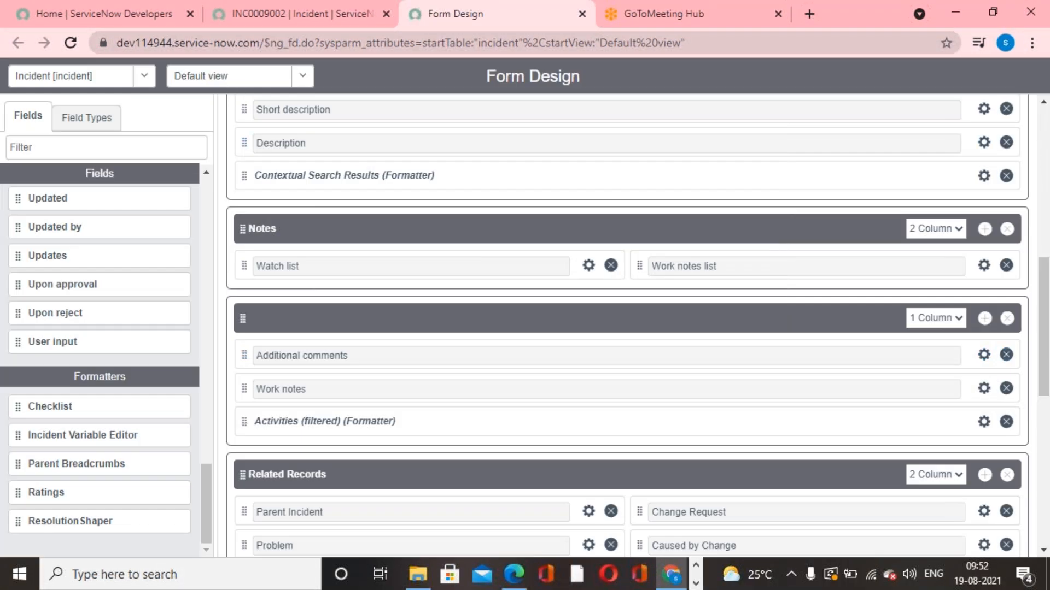
click(252, 4)
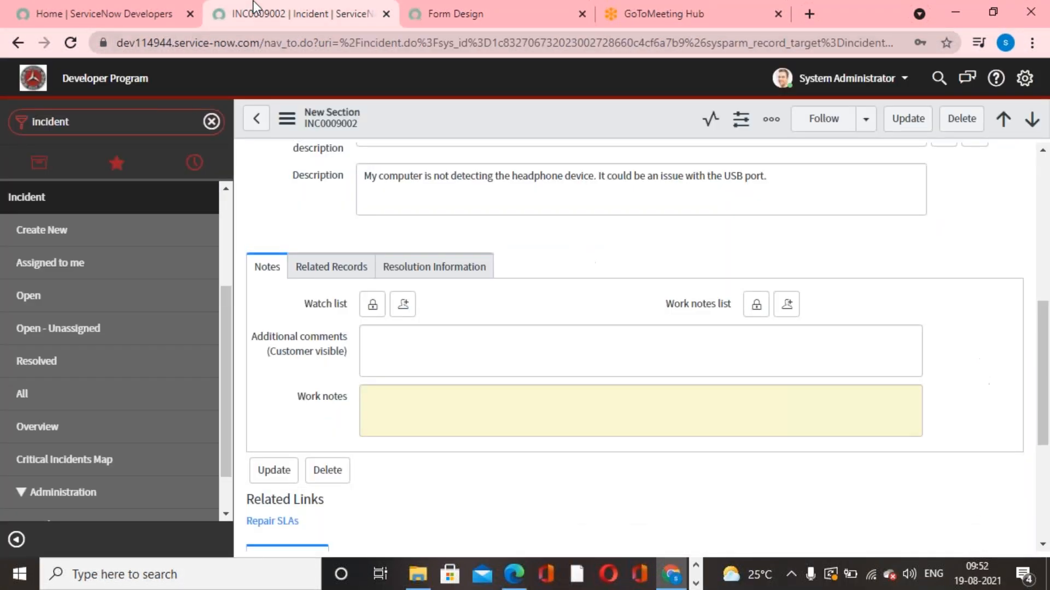
Reload the INC0009002 incident form and check its Notes section for the activity stream
right_click(529, 111)
click(606, 451)
scroll(606, 450, down, 10)
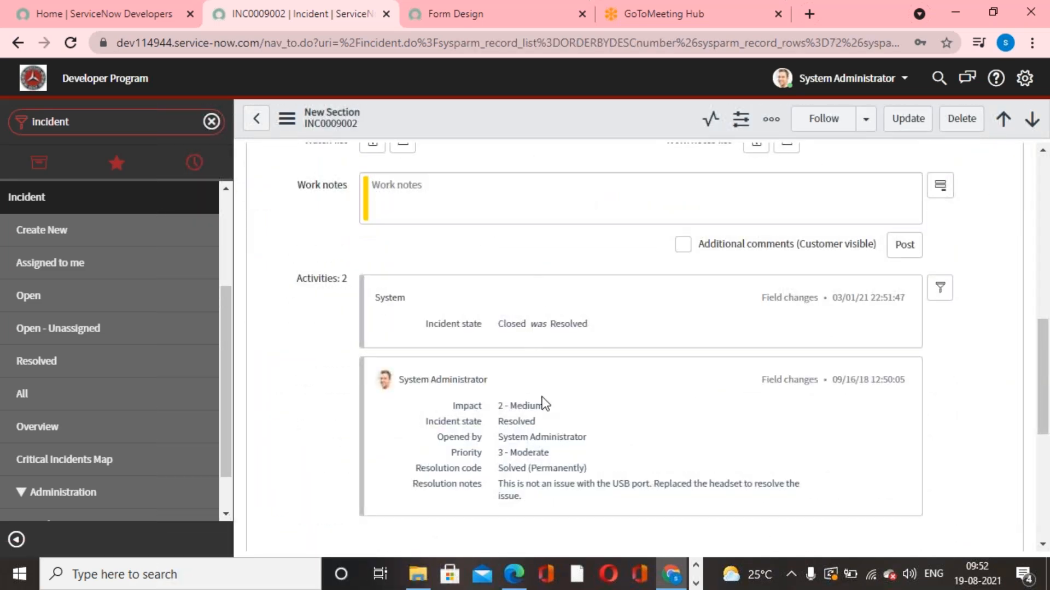
scroll(543, 398, up, 10)
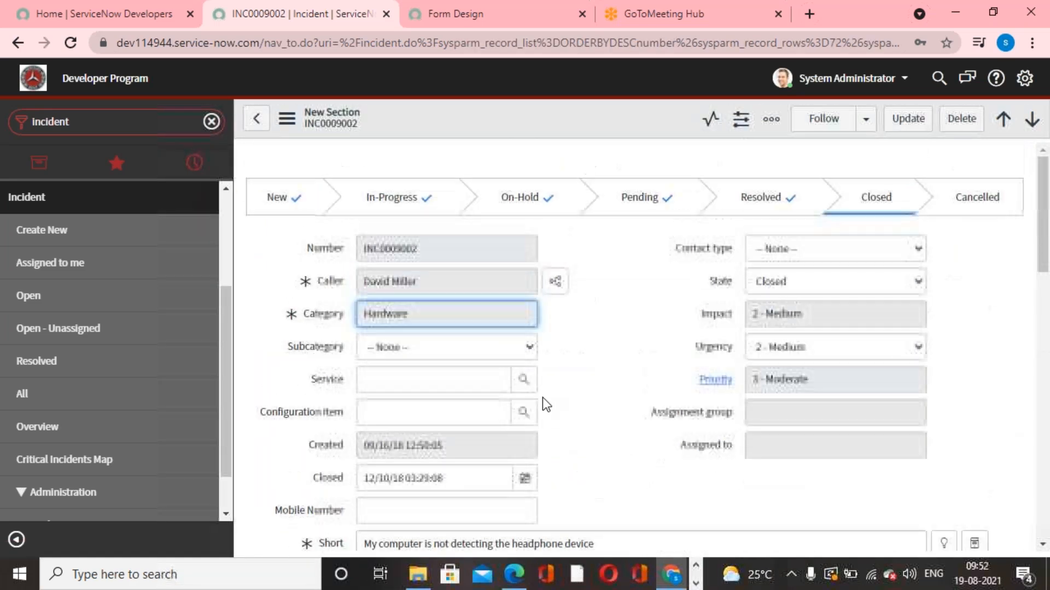
Set INC0009002's Subcategory to CPU and Contact type to Email, save the record, and check its activity stream
click(519, 349)
click(432, 387)
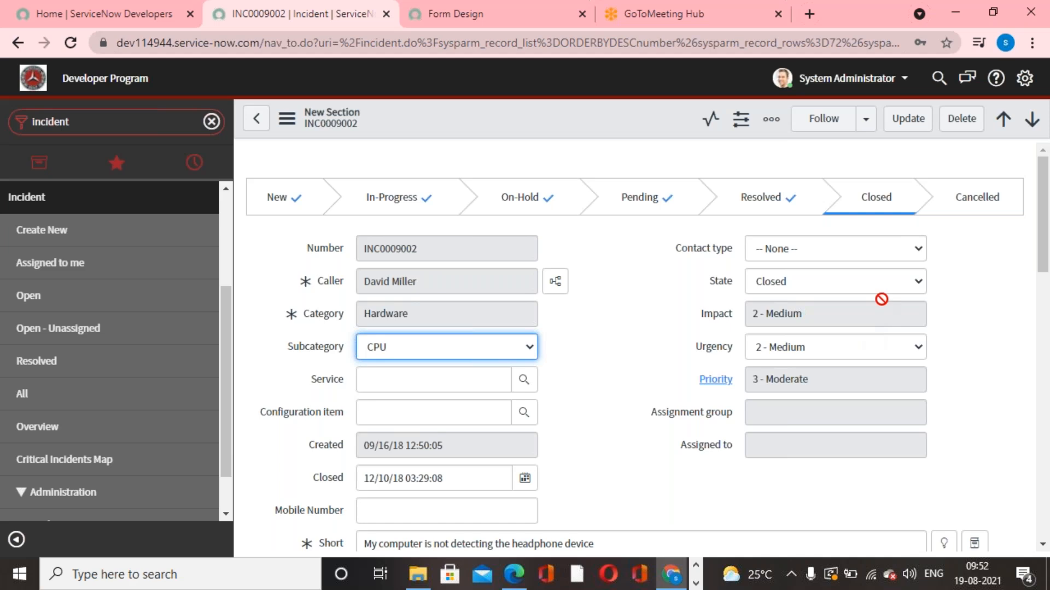
click(875, 249)
click(813, 285)
right_click(590, 120)
click(607, 122)
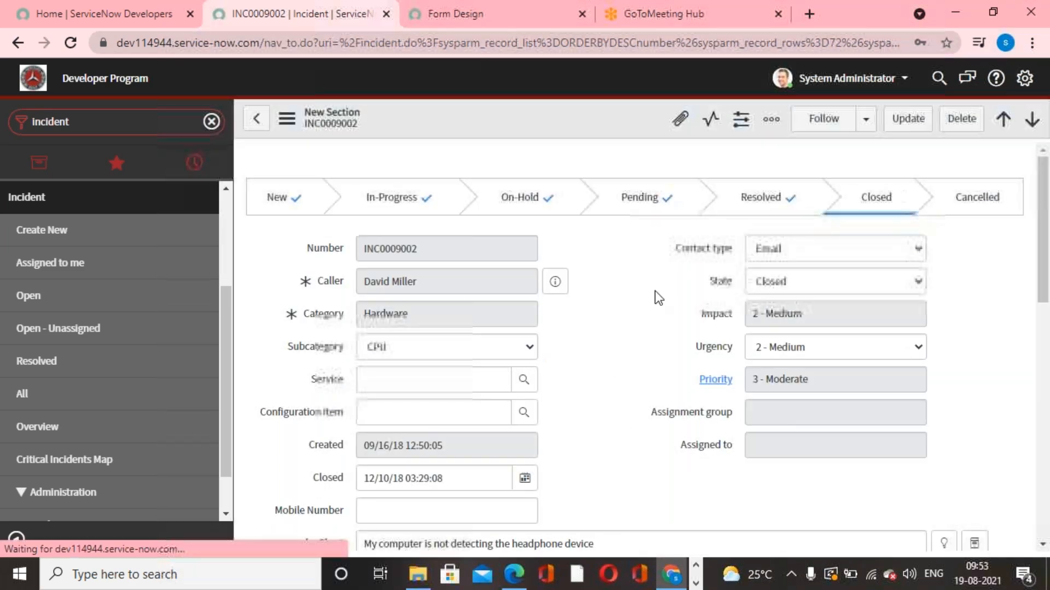
scroll(649, 257, down, 6)
scroll(611, 336, down, 7)
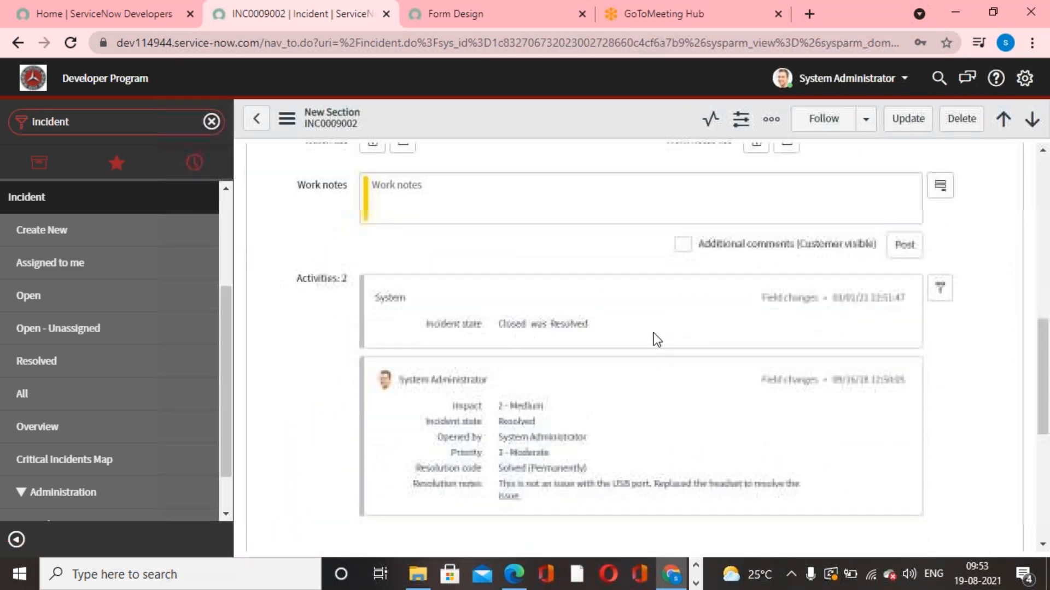
scroll(611, 336, up, 4)
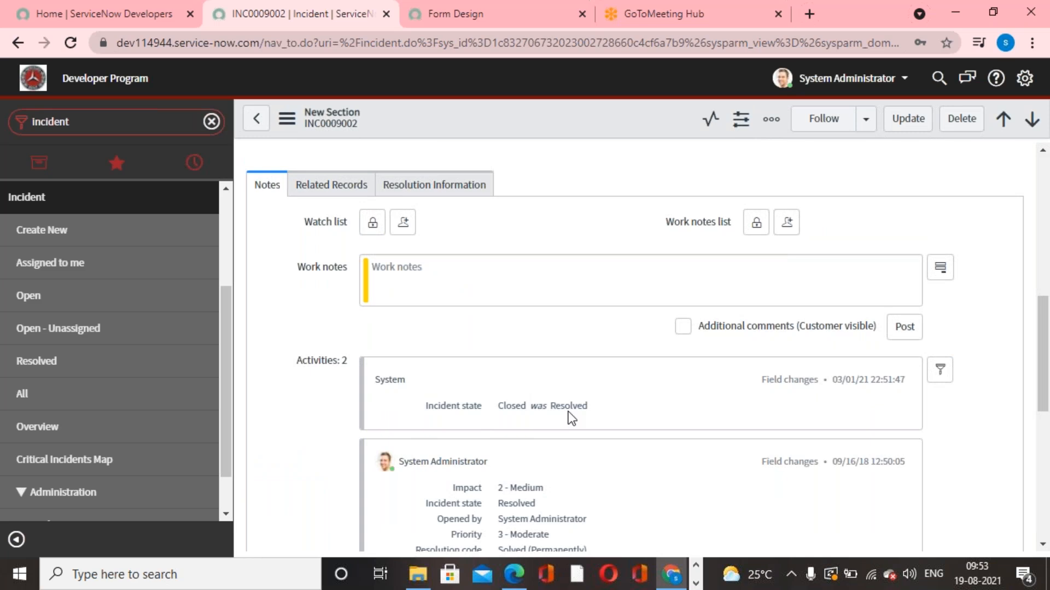
Change INC0009002's State to In Progress, save the record, and check the logged field changes in Activities
scroll(569, 417, up, 4)
click(796, 282)
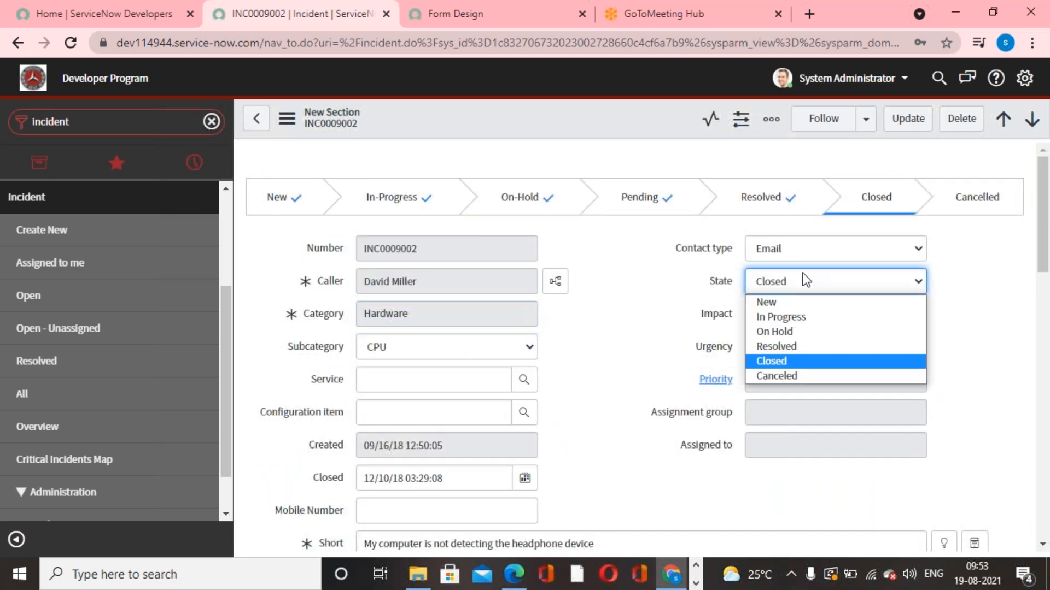
click(785, 314)
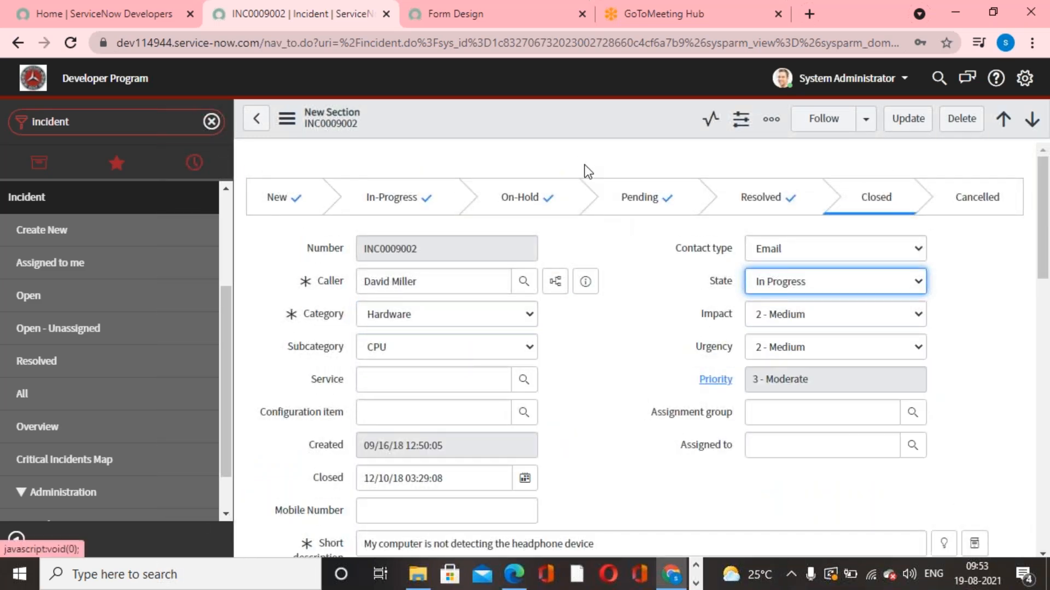
right_click(570, 114)
click(596, 125)
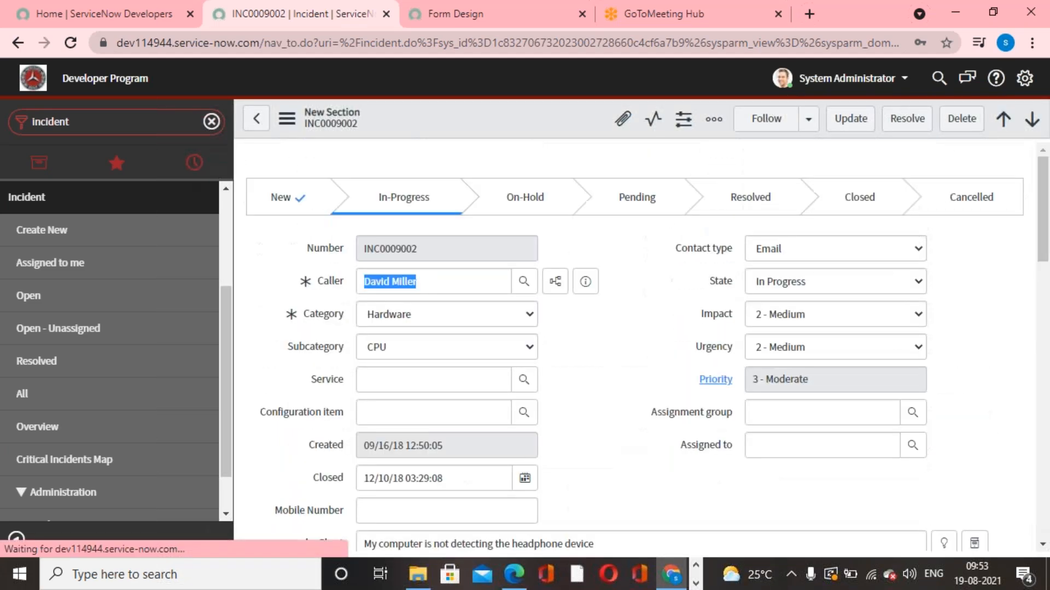
scroll(621, 428, down, 10)
scroll(569, 327, down, 3)
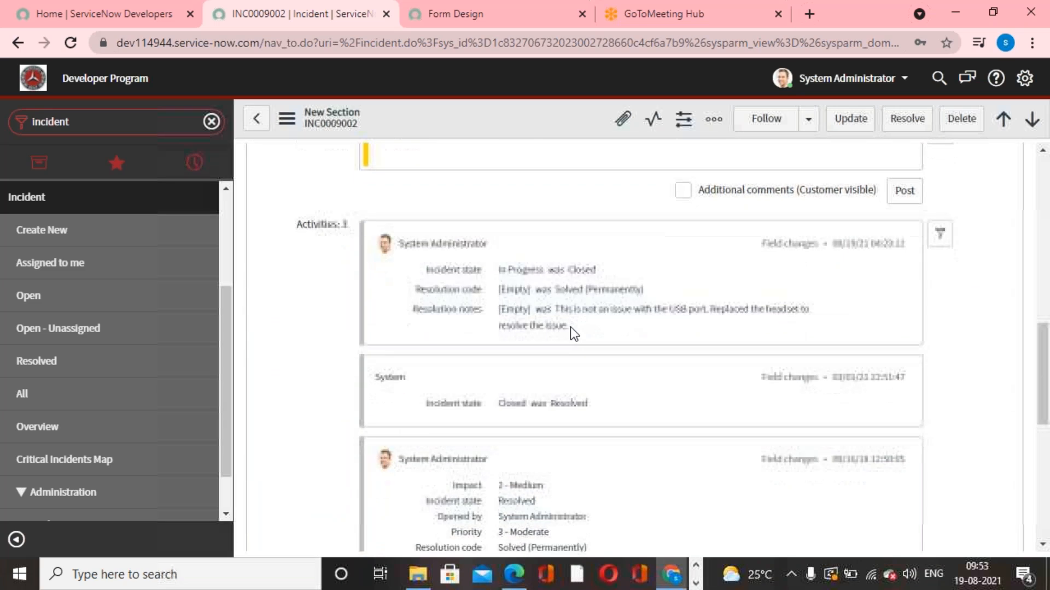
scroll(542, 254, up, 3)
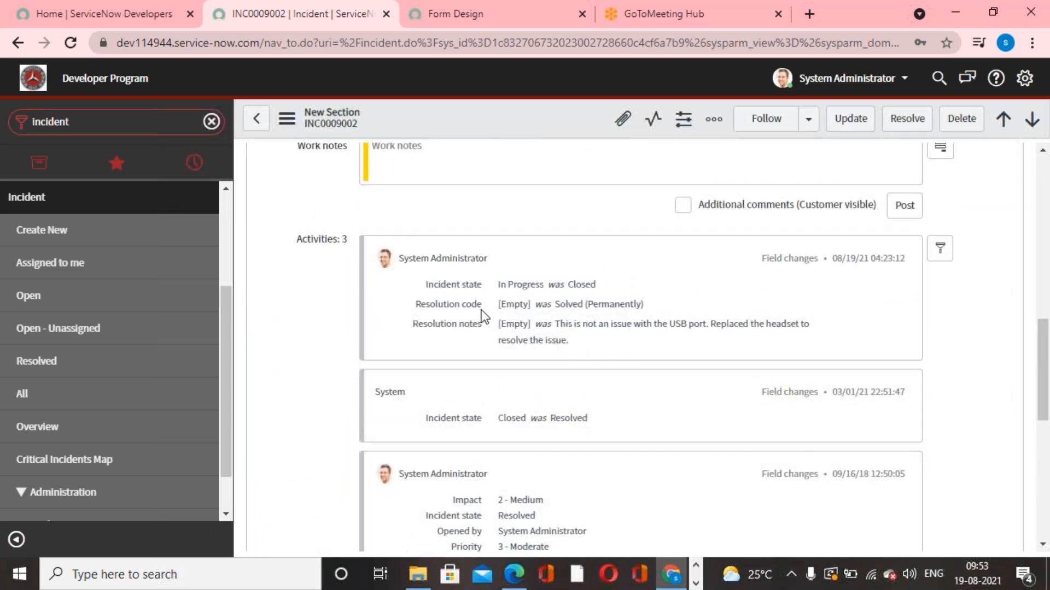
Assign INC0009002 to the Hardware assignment group and one of its members, and save the record
scroll(611, 350, up, 10)
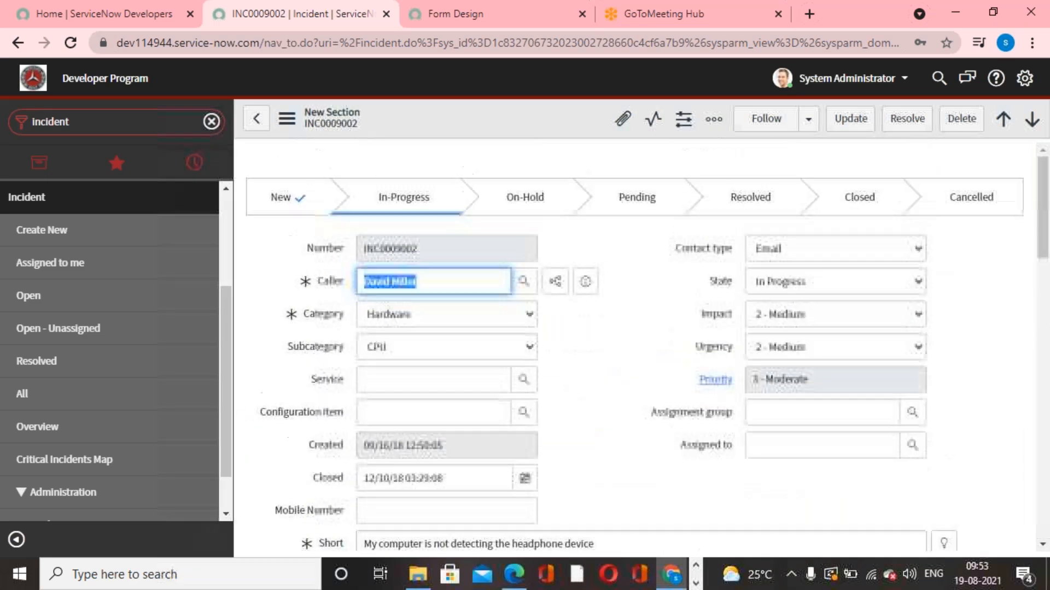
click(912, 414)
scroll(382, 443, down, 5)
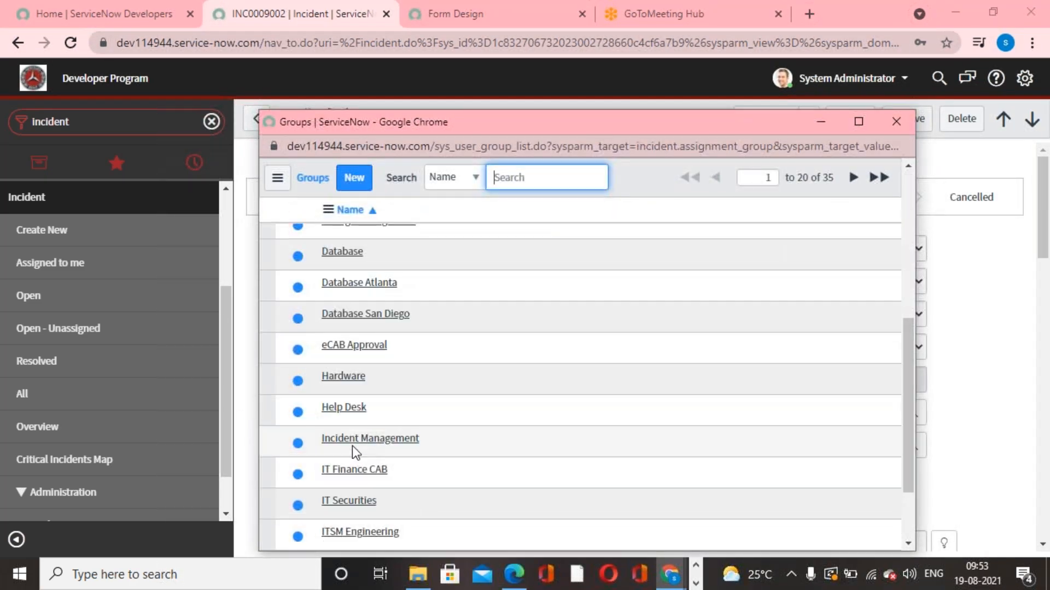
drag(344, 377, 483, 401)
click(343, 376)
click(911, 445)
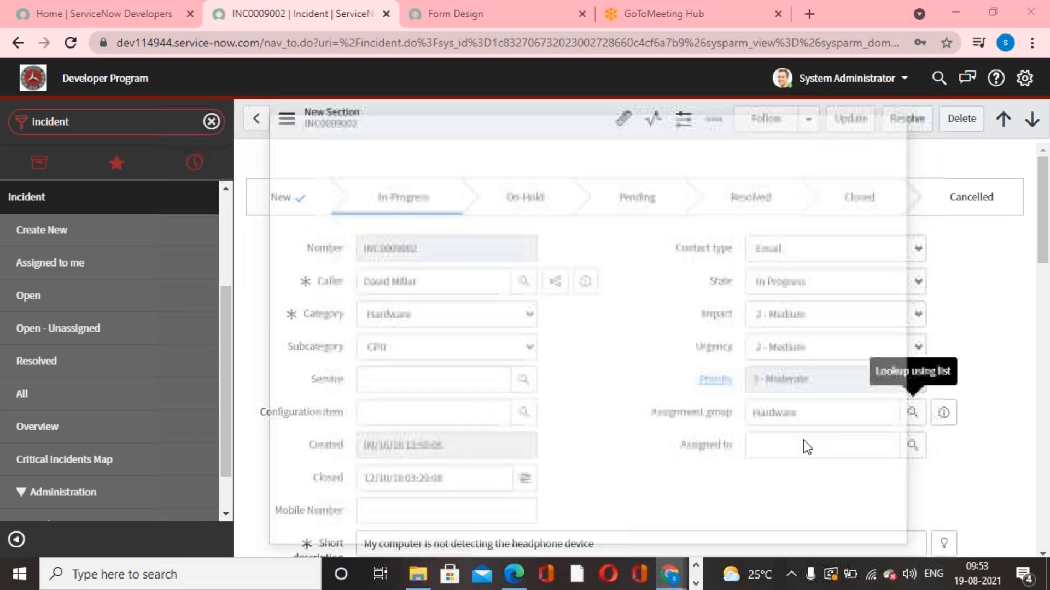
click(360, 394)
right_click(514, 111)
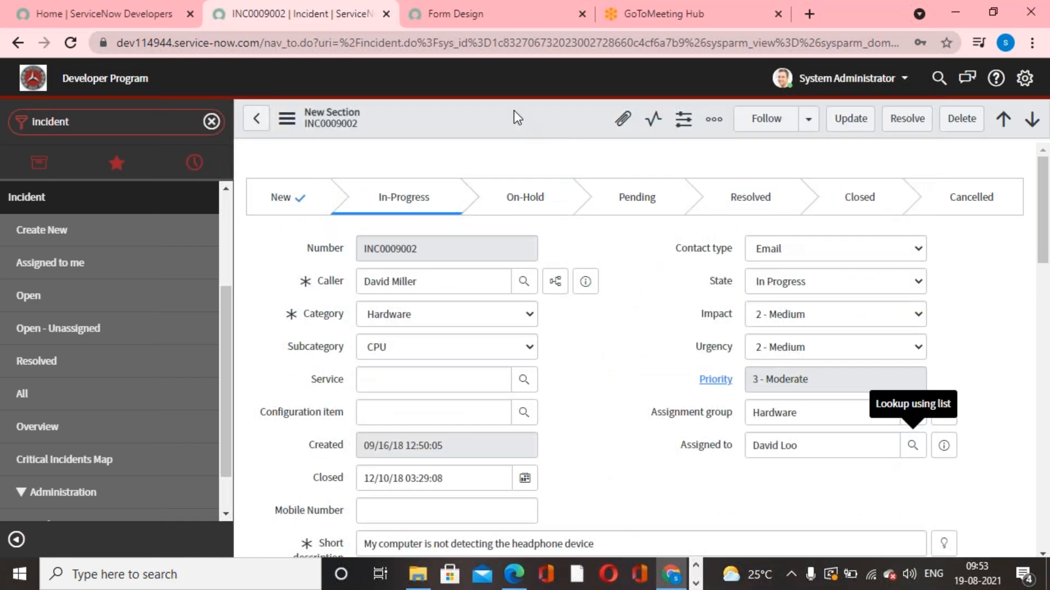
click(576, 124)
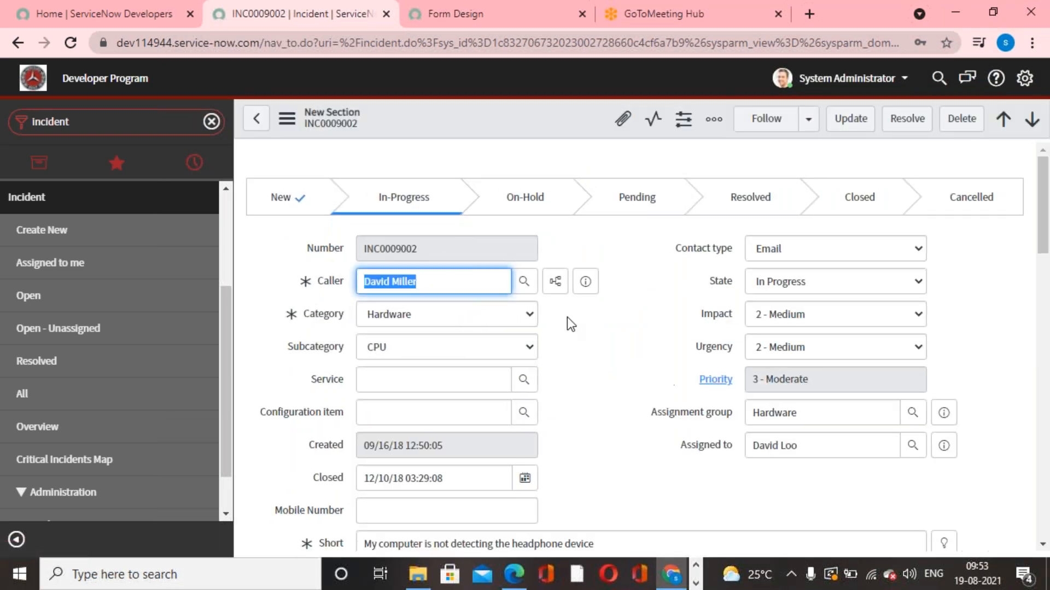
Examine INC0009002's Activities for the entry recording the new assignment
scroll(555, 409, down, 10)
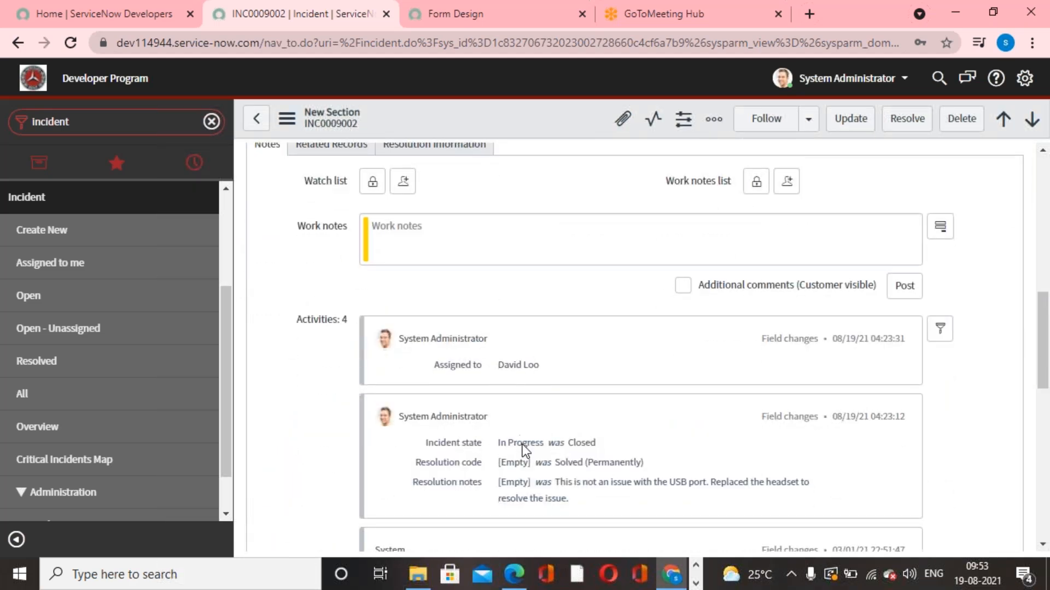
scroll(523, 450, down, 3)
scroll(525, 451, up, 1)
scroll(525, 451, down, 6)
scroll(525, 451, up, 6)
scroll(525, 451, up, 1)
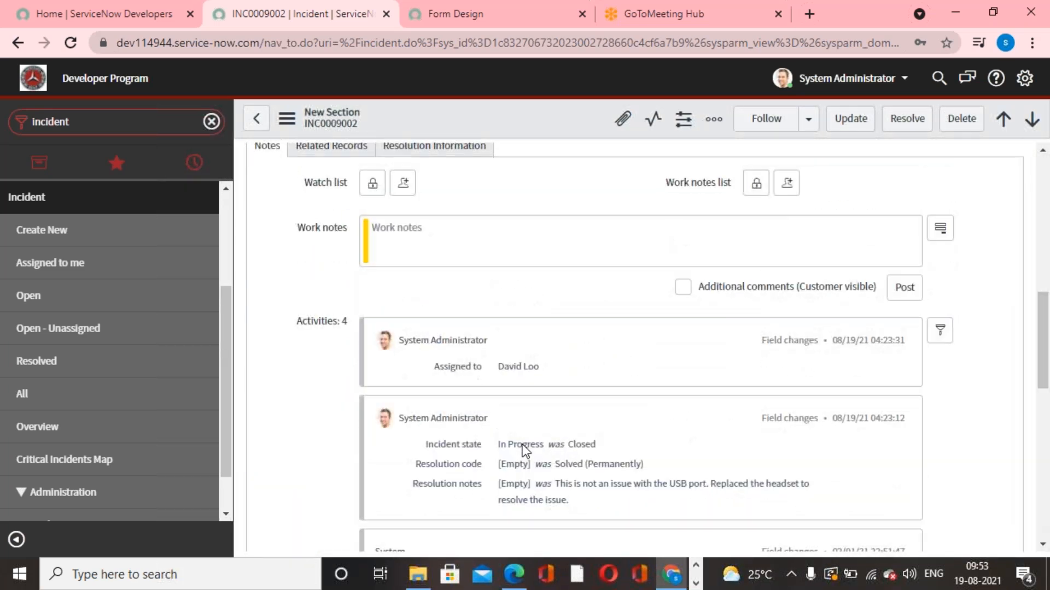
scroll(524, 451, up, 8)
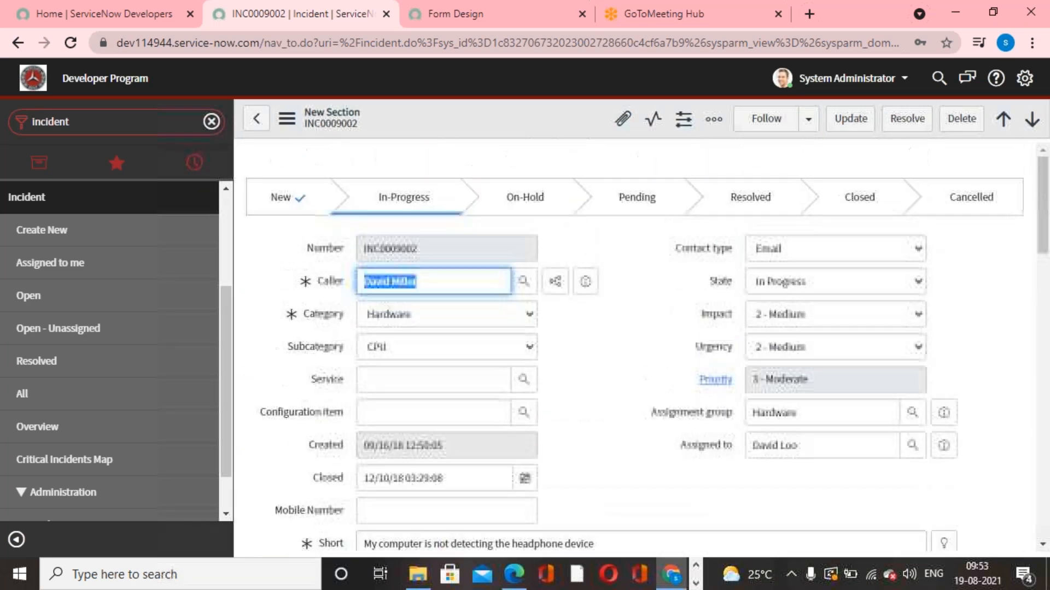
click(670, 70)
click(710, 22)
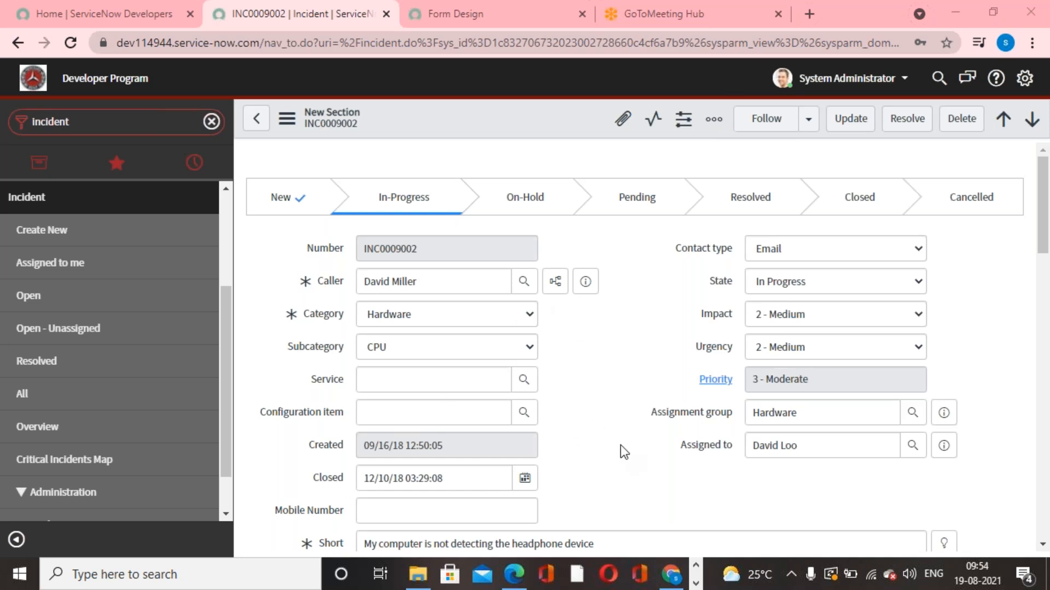
Review the full activity history of INC0009002 from newest to oldest entry, and highlight the incident number
scroll(623, 451, down, 15)
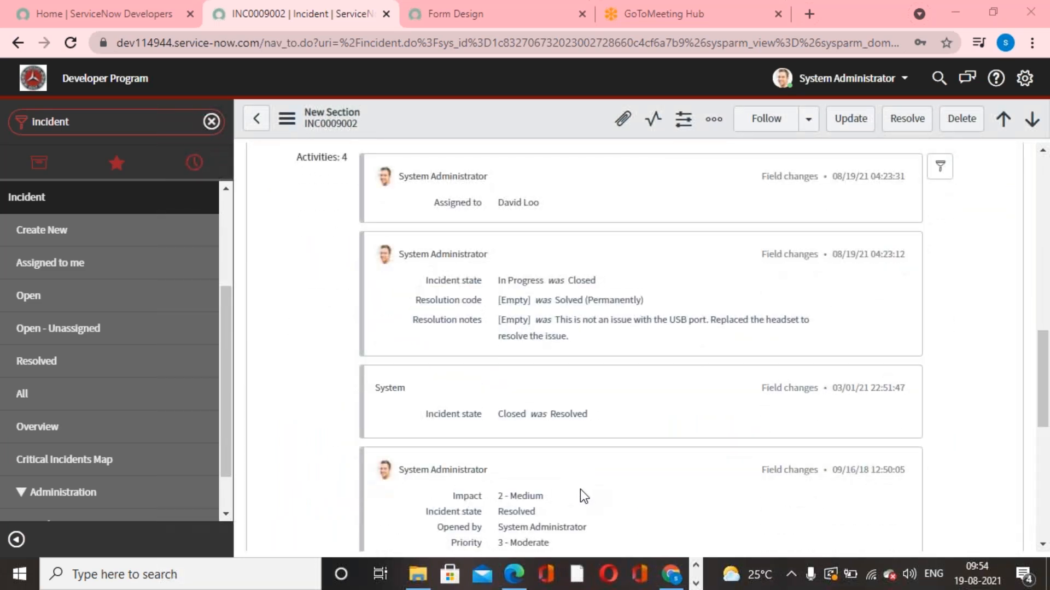
scroll(574, 476, down, 3)
scroll(572, 475, up, 4)
scroll(572, 475, up, 5)
scroll(532, 368, down, 5)
scroll(523, 314, up, 7)
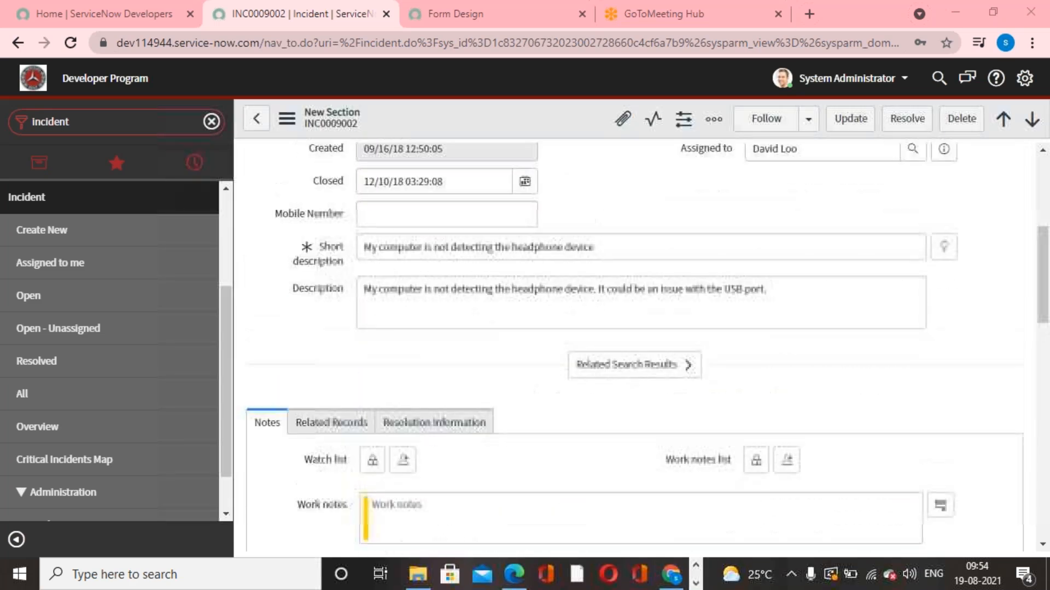
scroll(448, 252, up, 6)
drag(445, 250, 331, 251)
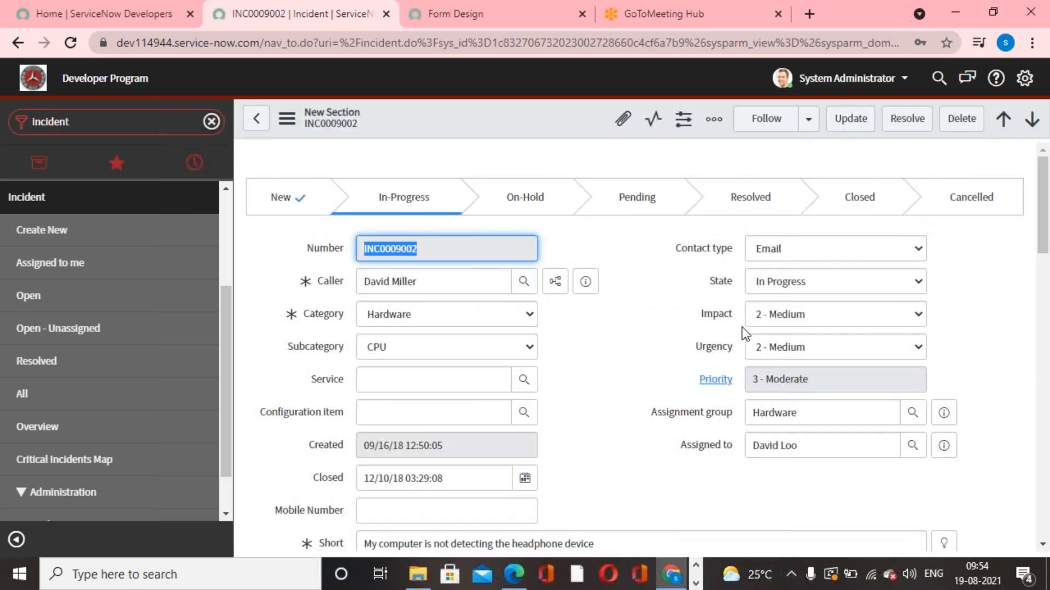
Move on to the next incident record, INC0009001, and check the activities in its Notes section
click(1032, 119)
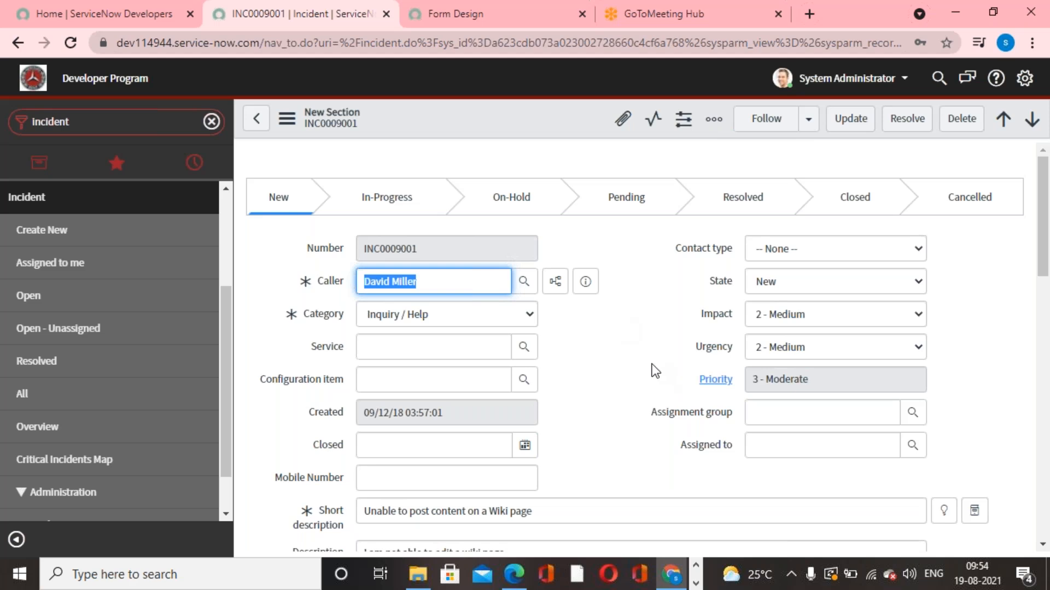
scroll(602, 366, down, 10)
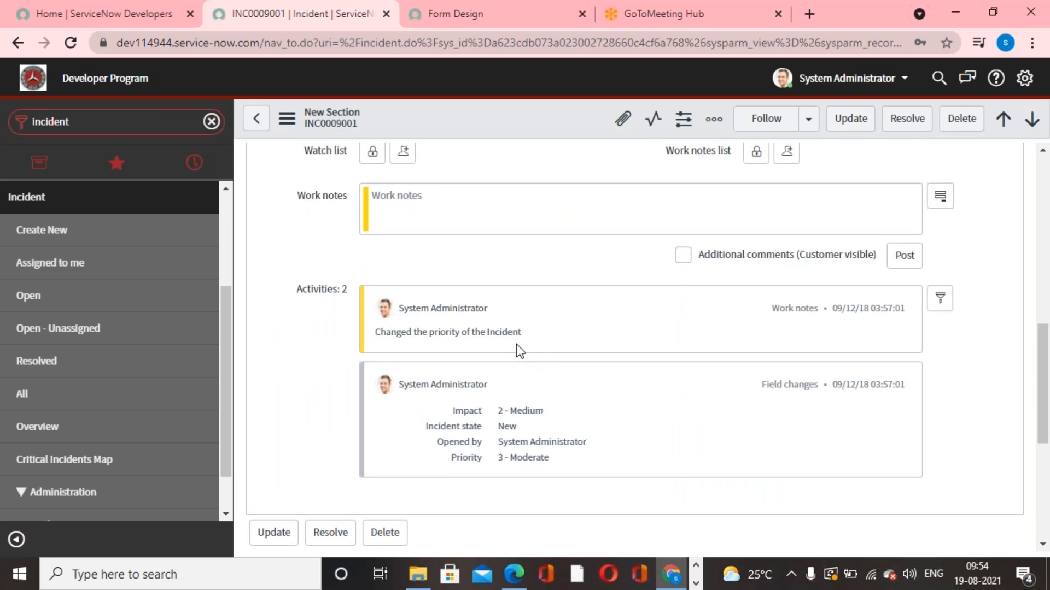
Set INC0009001's State to In Progress, save the record, and check its Activities for the state change
scroll(547, 371, up, 10)
click(881, 281)
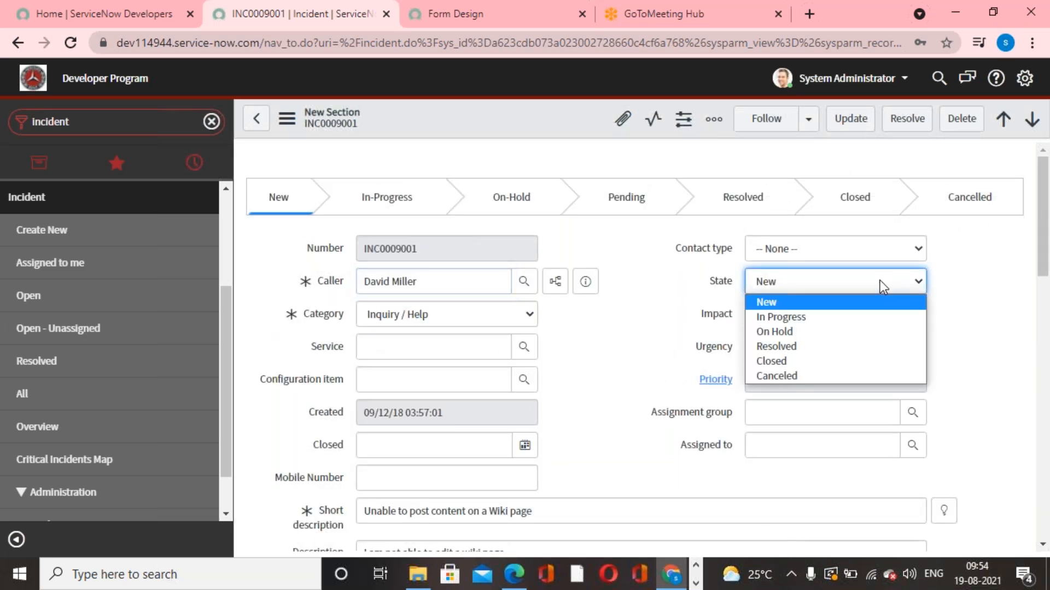
click(817, 318)
right_click(537, 112)
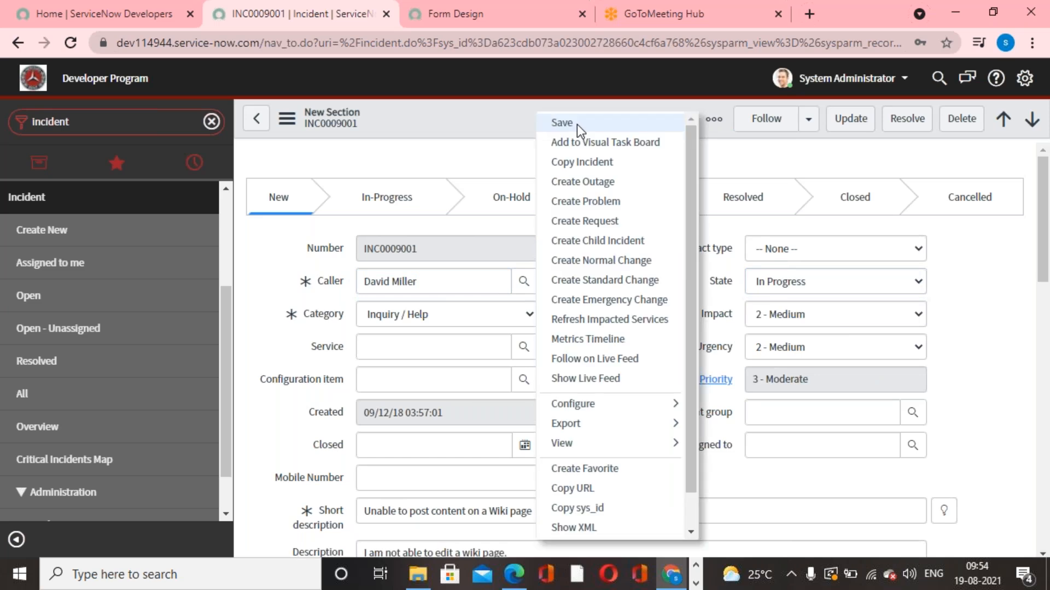
click(576, 124)
scroll(598, 440, down, 10)
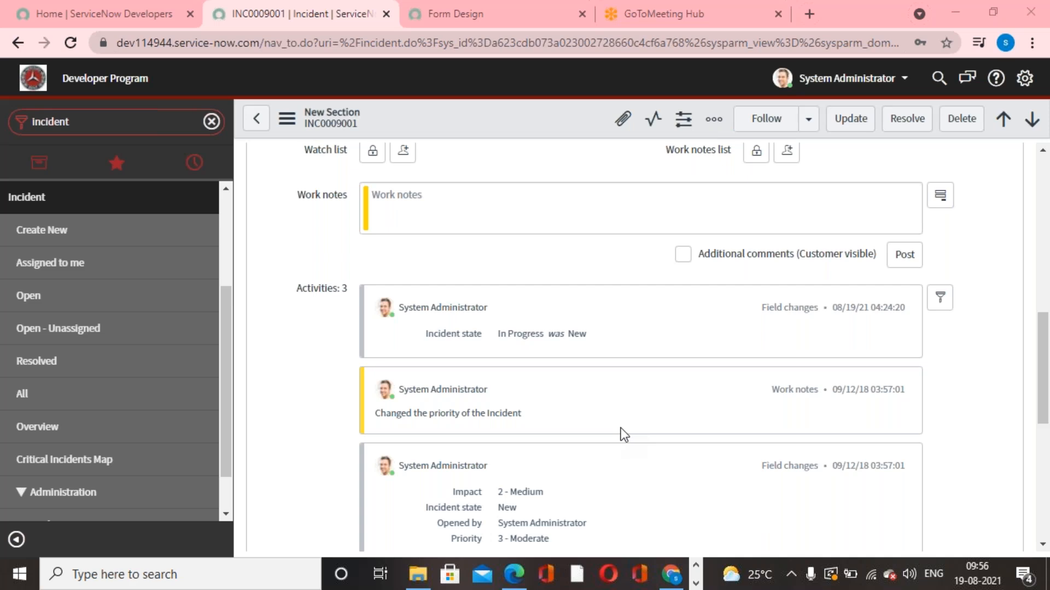
scroll(626, 437, up, 10)
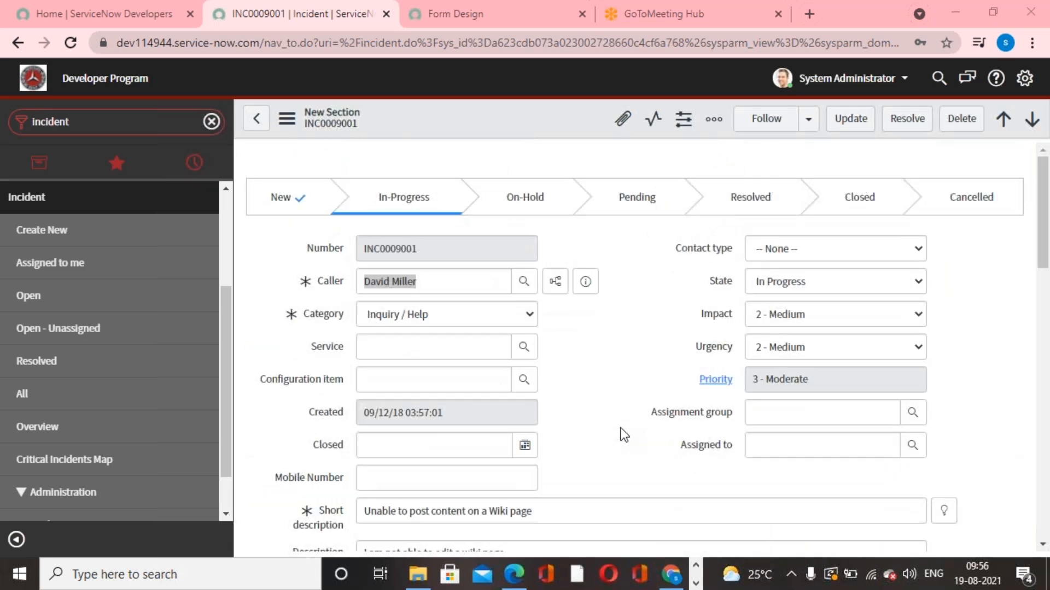